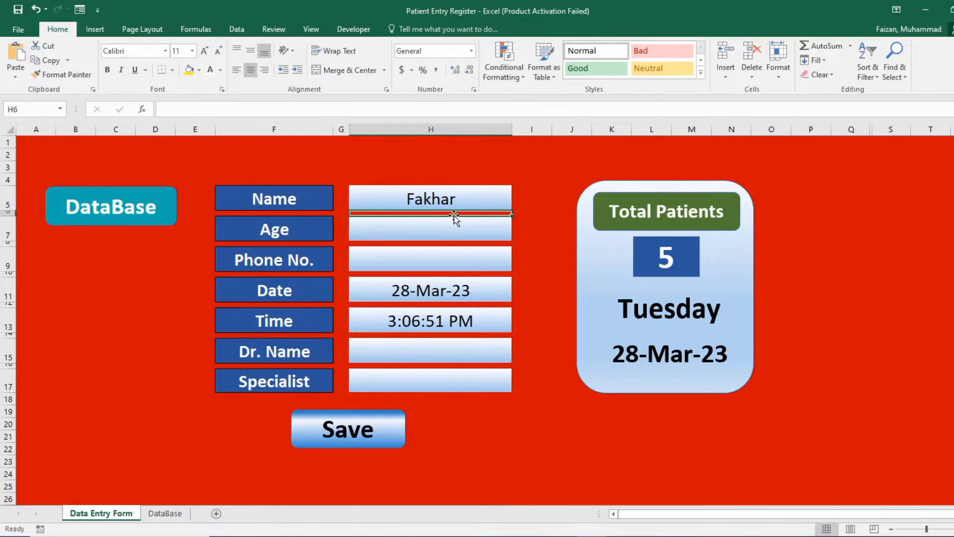
Clear the patient name in H5 and the doctor name in H15 on the entry form.
click(466, 195)
key(Delete)
click(506, 355)
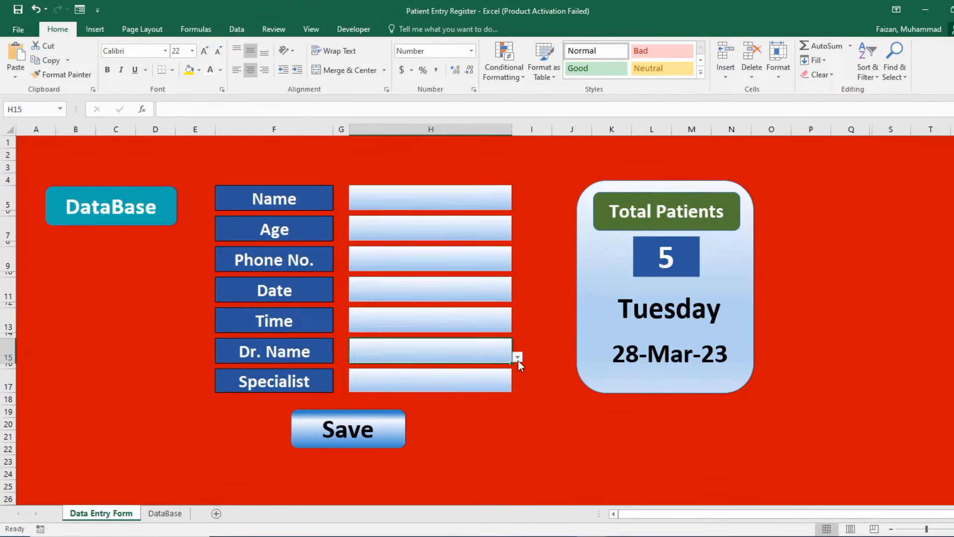
click(518, 357)
click(495, 366)
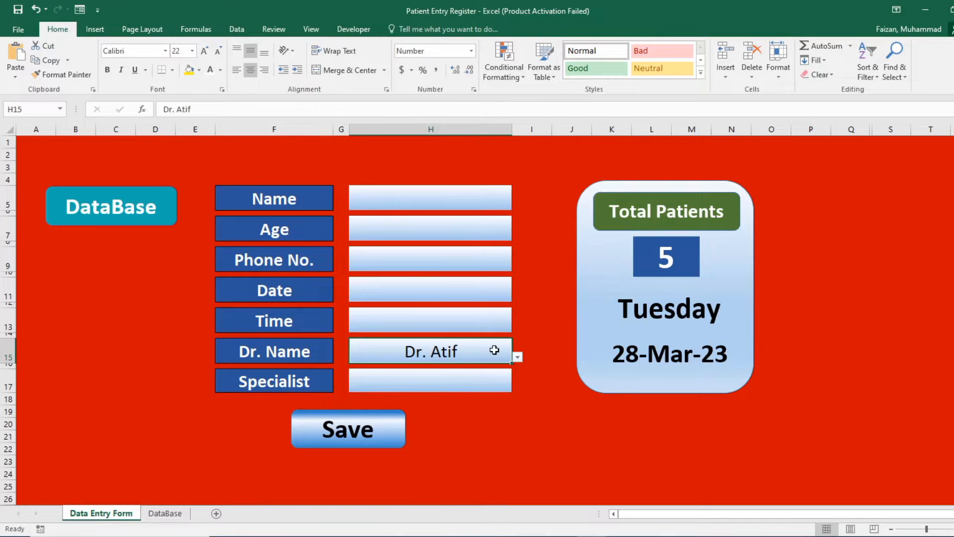
key(Delete)
click(154, 330)
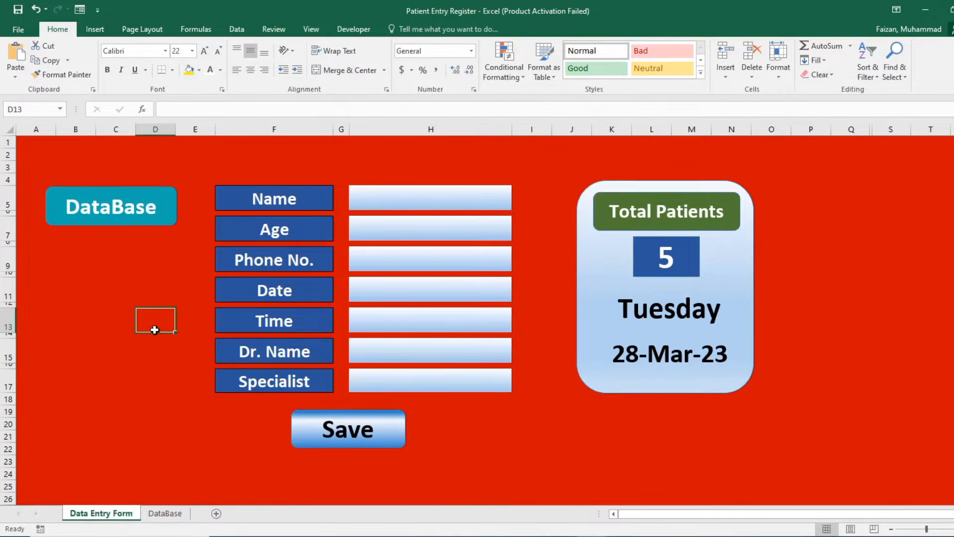
Jump between the DataBase sheet and the Data Entry Form with the DashBoard and DataBase buttons.
click(168, 514)
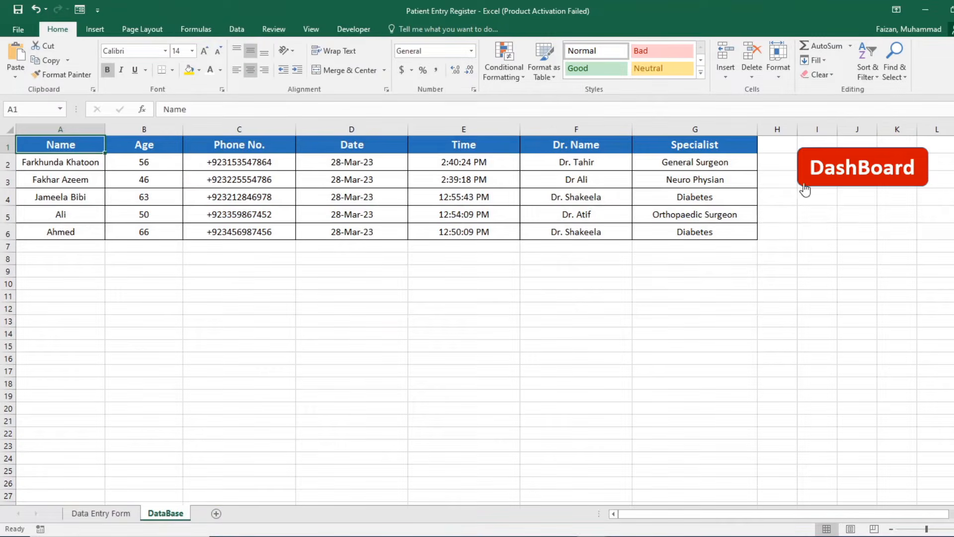
click(805, 189)
click(99, 212)
click(105, 514)
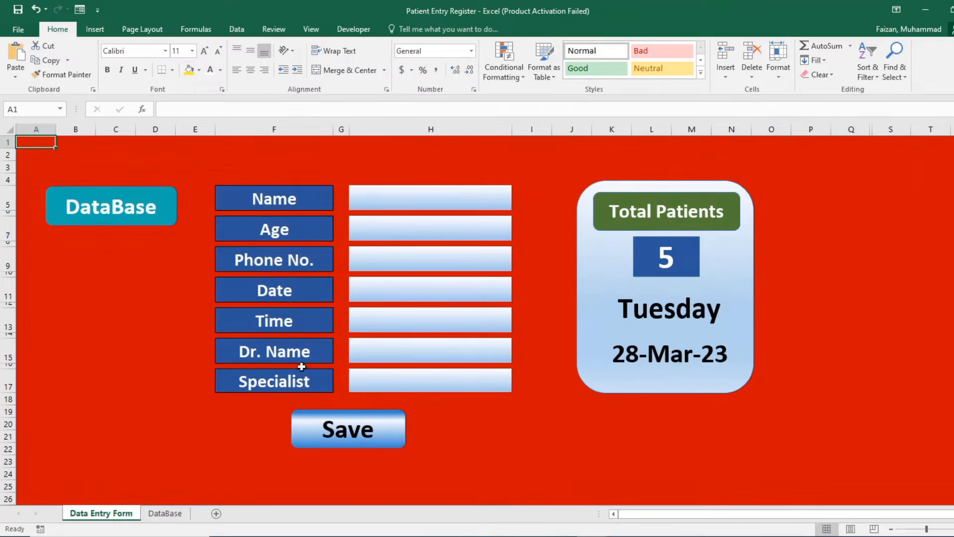
click(174, 334)
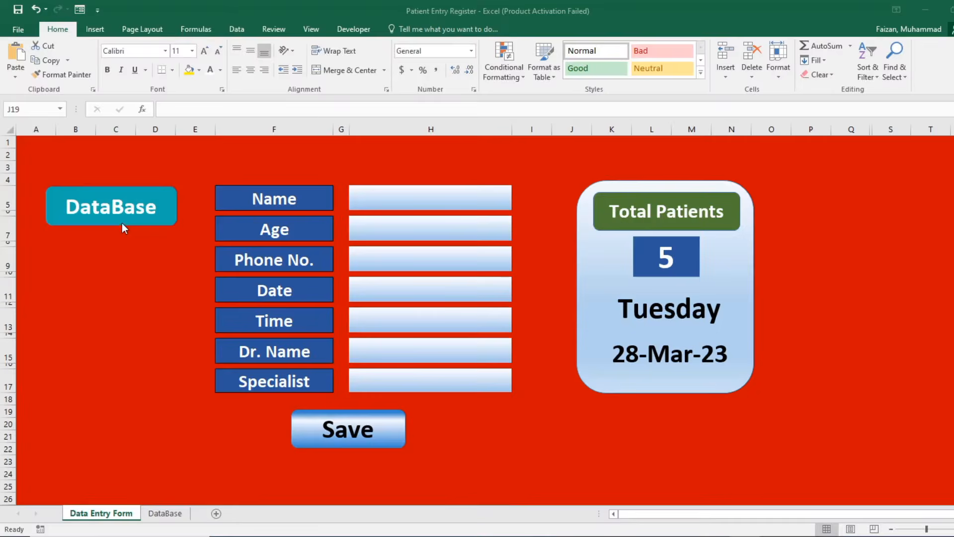
Move back and forth between the DataBase table and the Data Entry Form using the buttons.
click(129, 221)
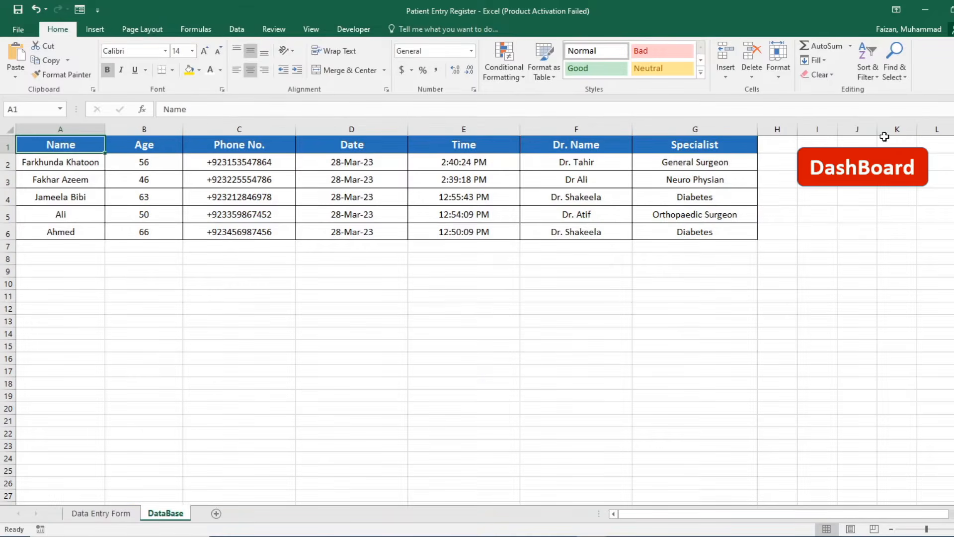
click(881, 183)
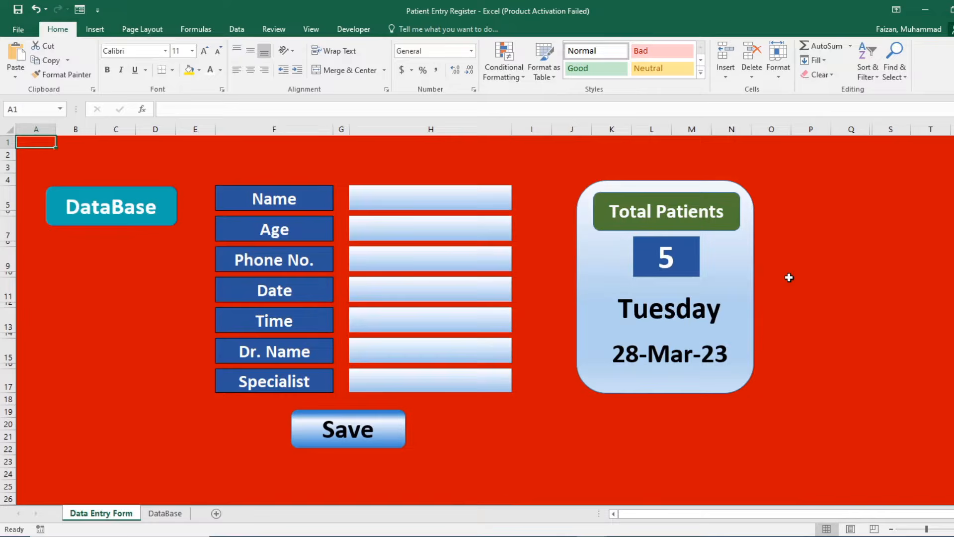
click(171, 211)
click(823, 174)
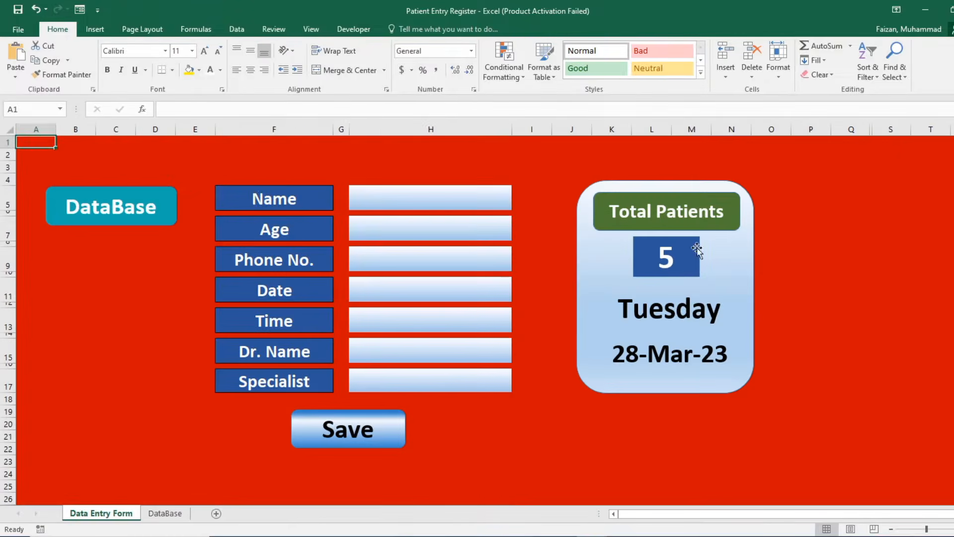
Enter 'Fakhar' as the patient name so Date and Time auto-fill, then delete it.
click(462, 223)
click(462, 199)
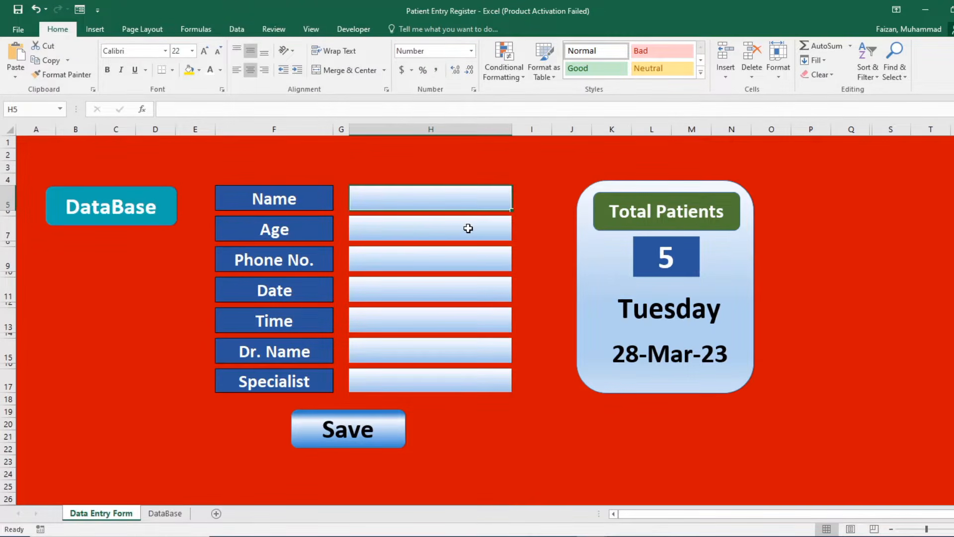
text(Fakhar)
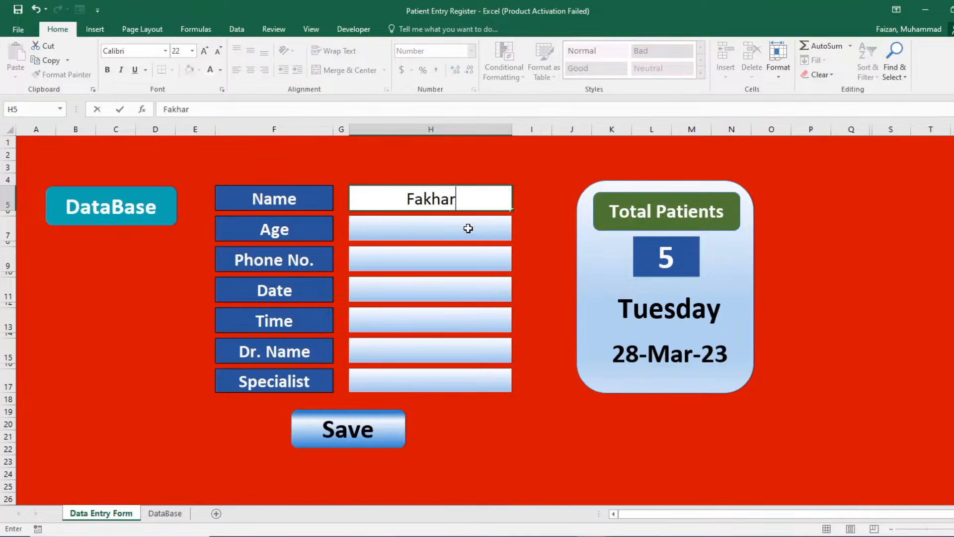
key(Return)
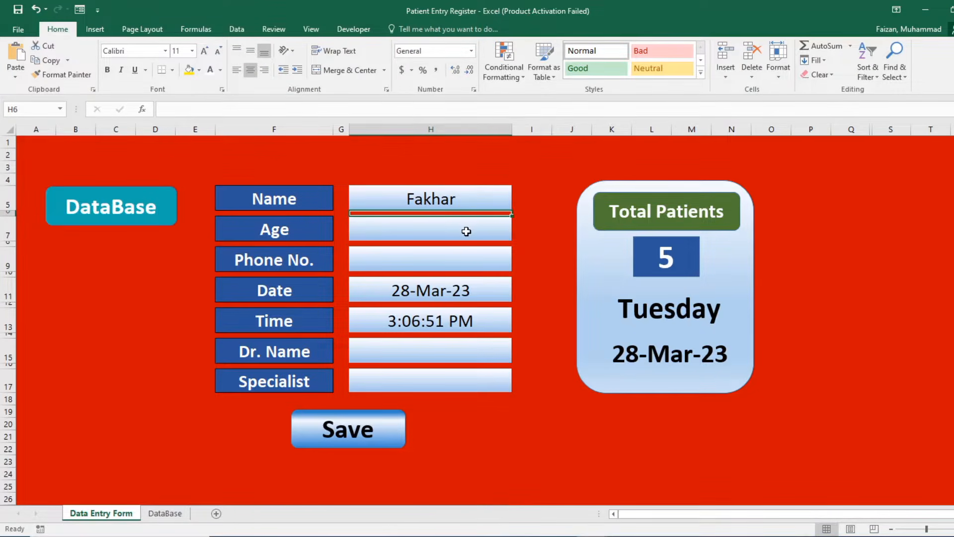
click(464, 195)
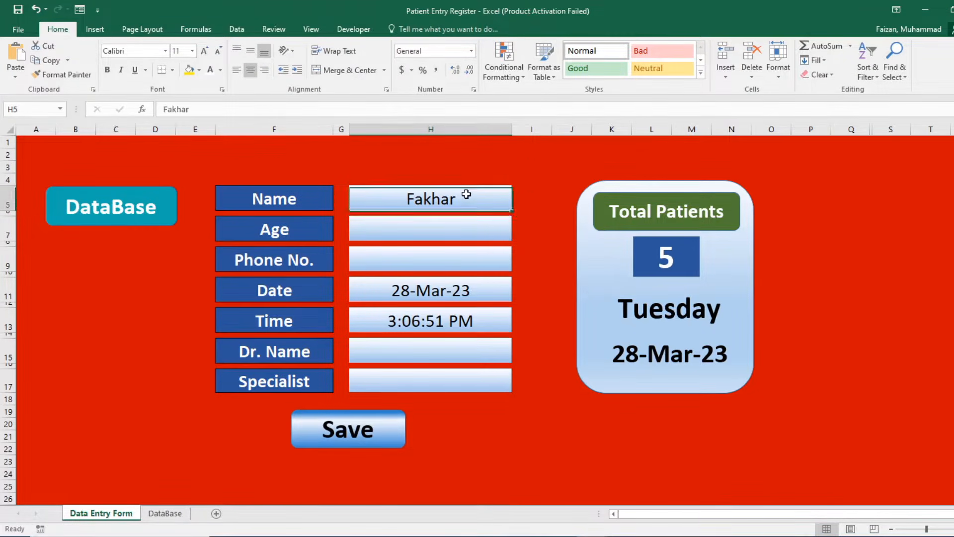
key(Delete)
Pick a doctor from the H15 dropdown, then clear it again.
click(504, 357)
click(517, 357)
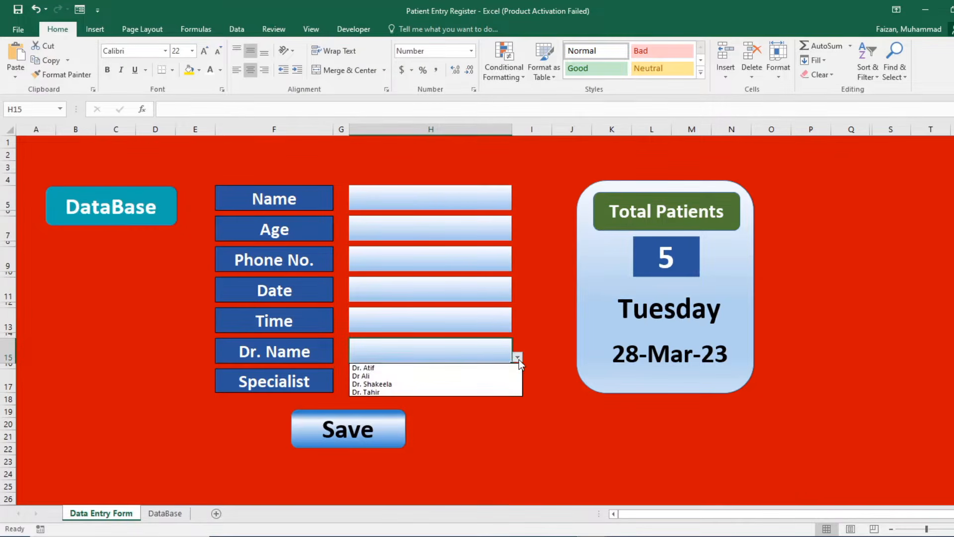
click(497, 367)
key(Delete)
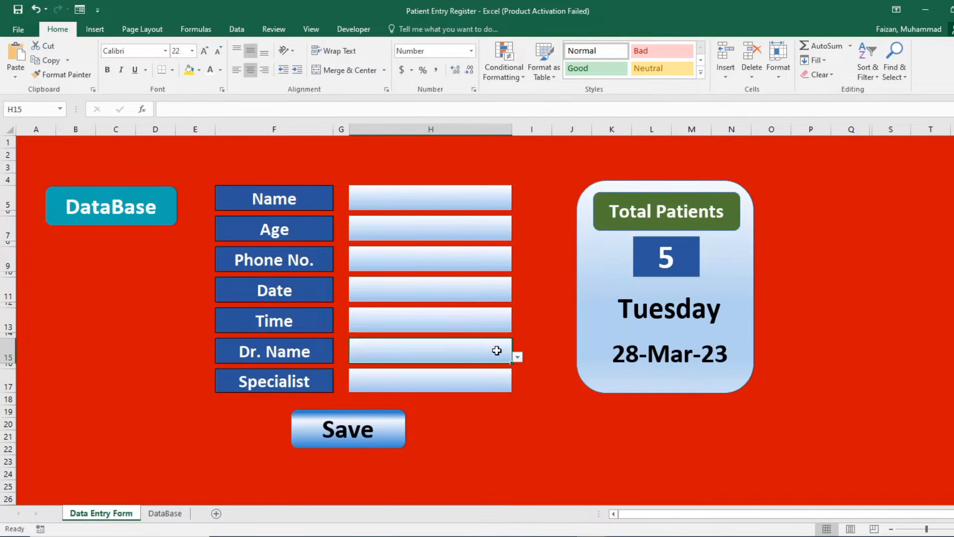
click(155, 328)
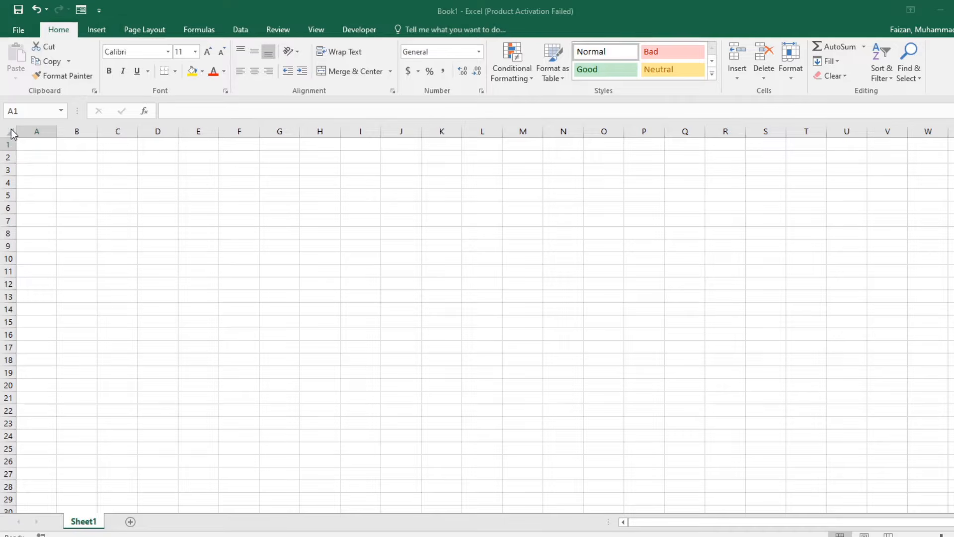
Select the whole new sheet and look through fill colours without applying one.
click(115, 183)
click(11, 132)
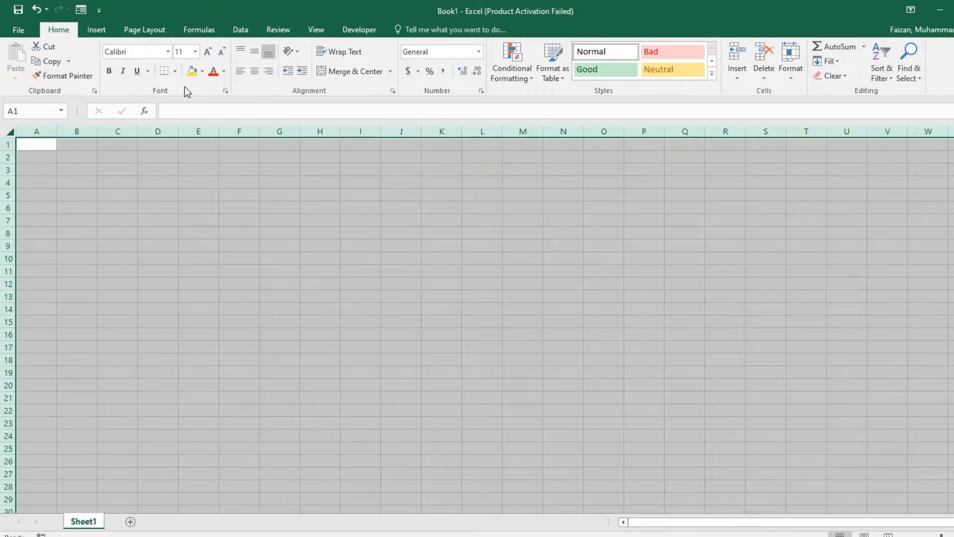
click(202, 72)
click(341, 273)
Enter the labels Name, Age and Phone No. in F5, F7 and F9.
click(244, 198)
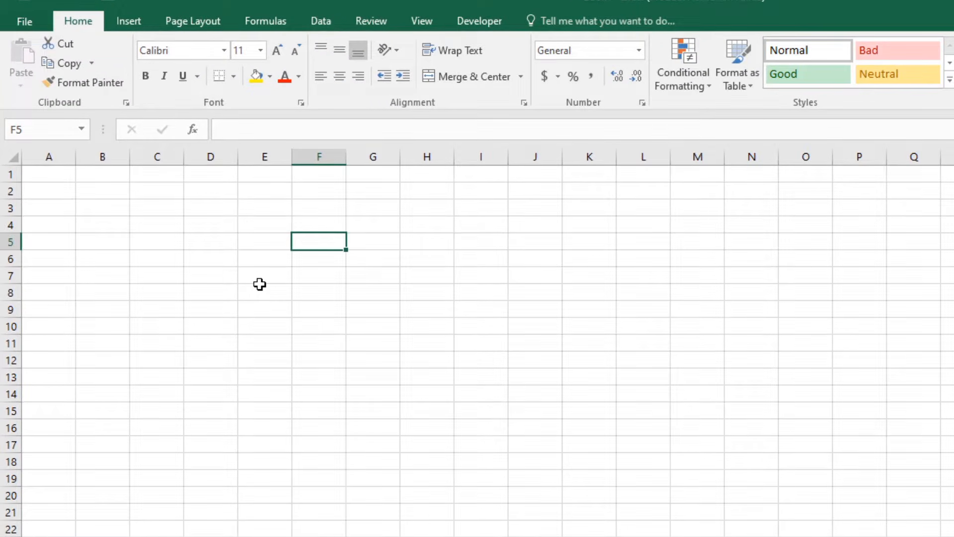
text(Name)
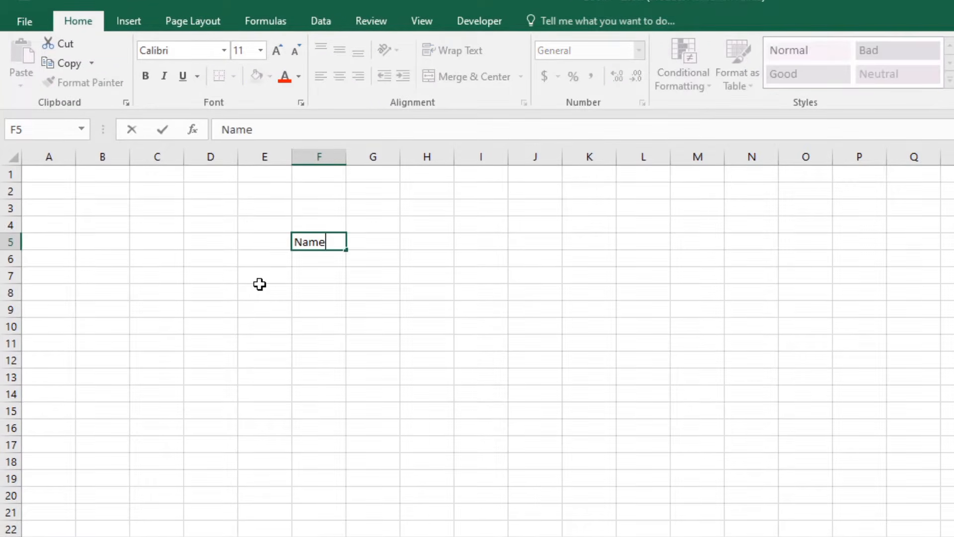
key(Return)
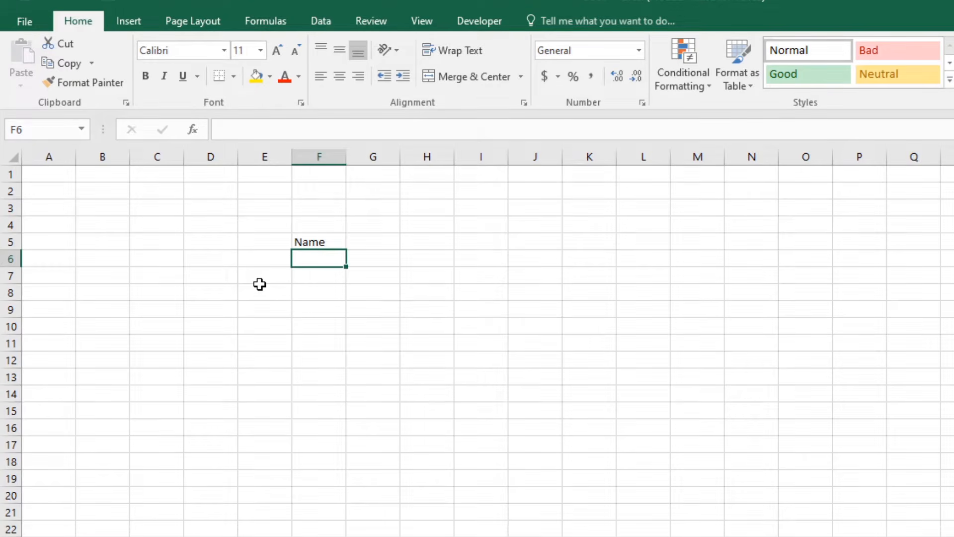
key(Return)
text(Age)
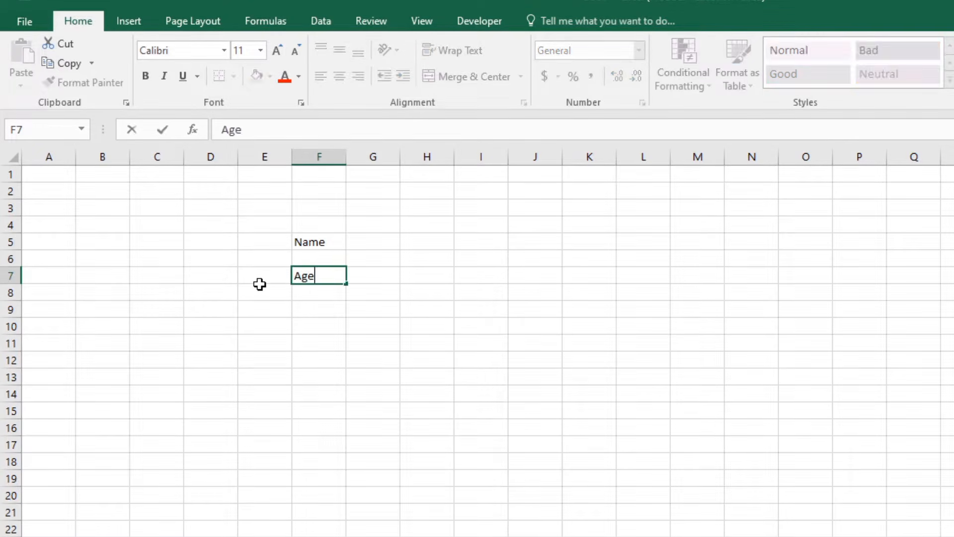
key(Return)
key(Return)
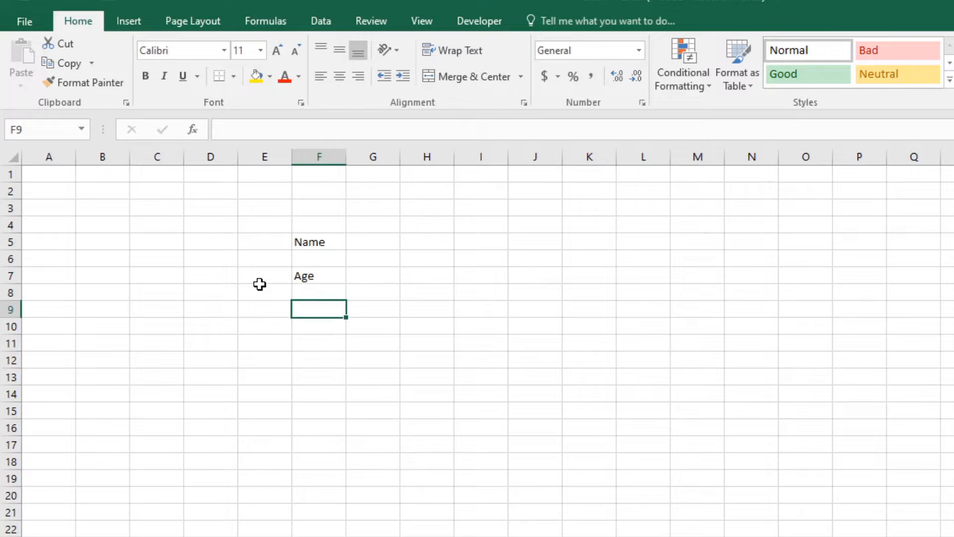
text(P)
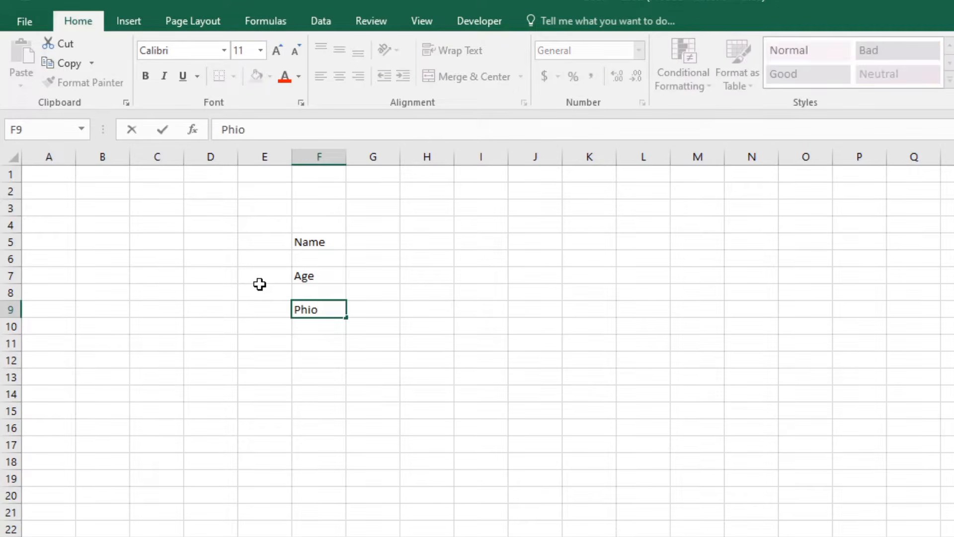
text(hone No.)
key(Return)
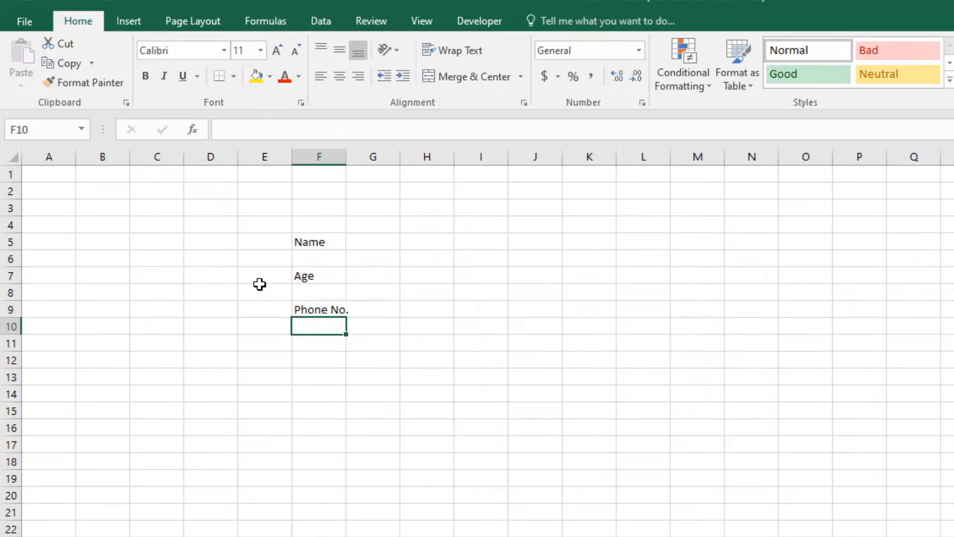
Widen column F and add the labels Date, Time and De. Name in F11, F13, F15.
drag(346, 157, 404, 157)
click(342, 341)
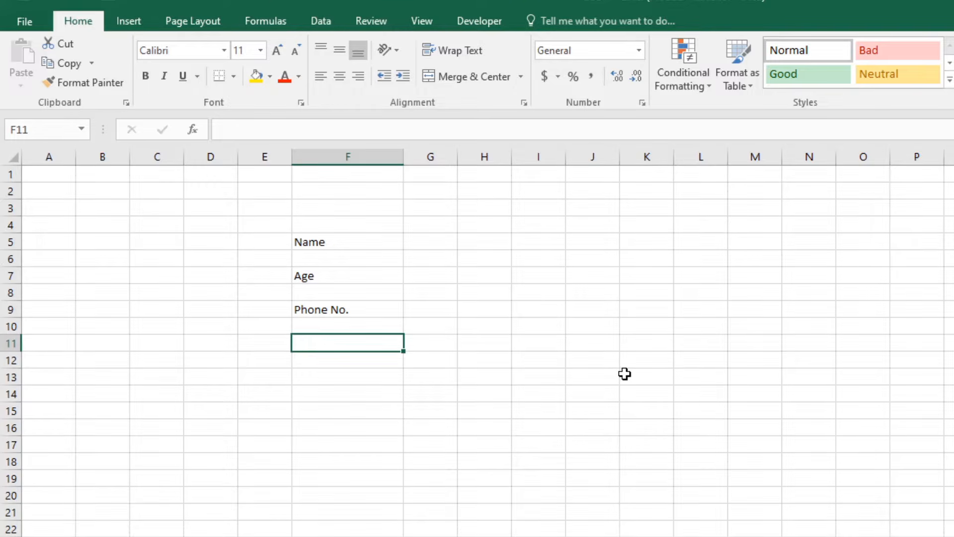
text(Dat)
key(Return)
key(Return)
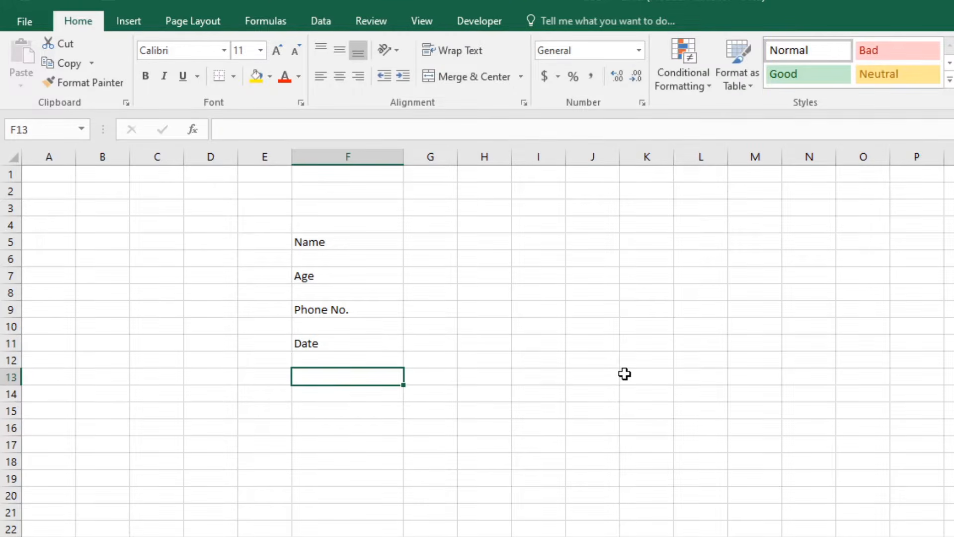
text(Time)
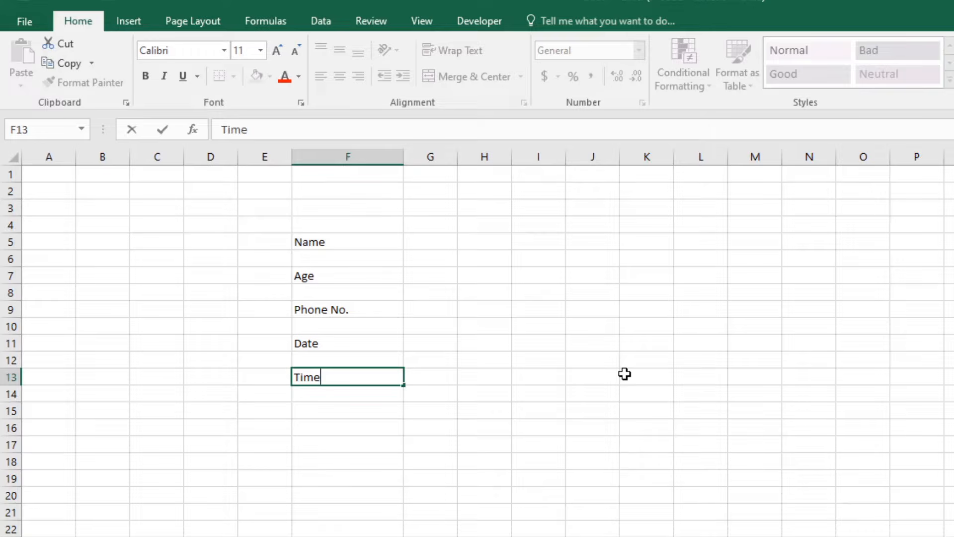
key(Return)
key(Return)
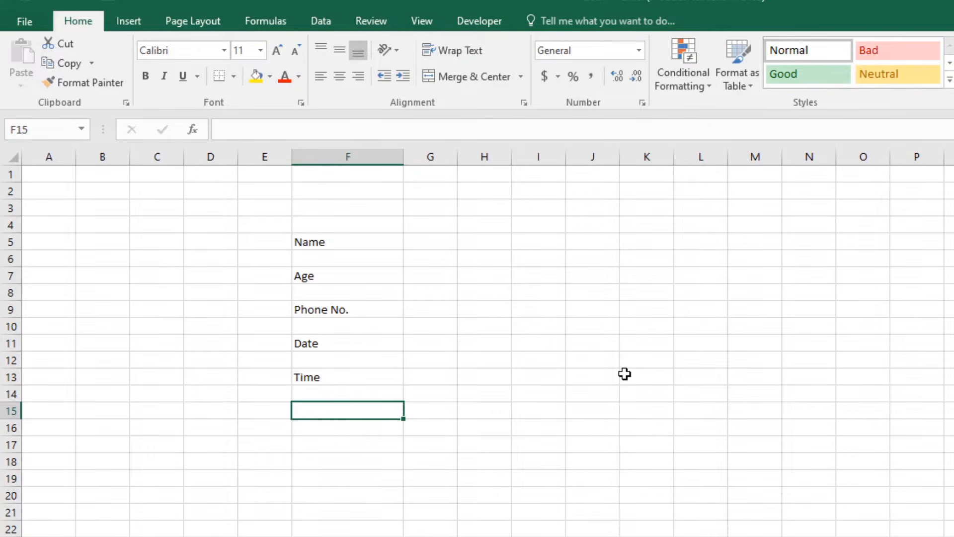
text(De)
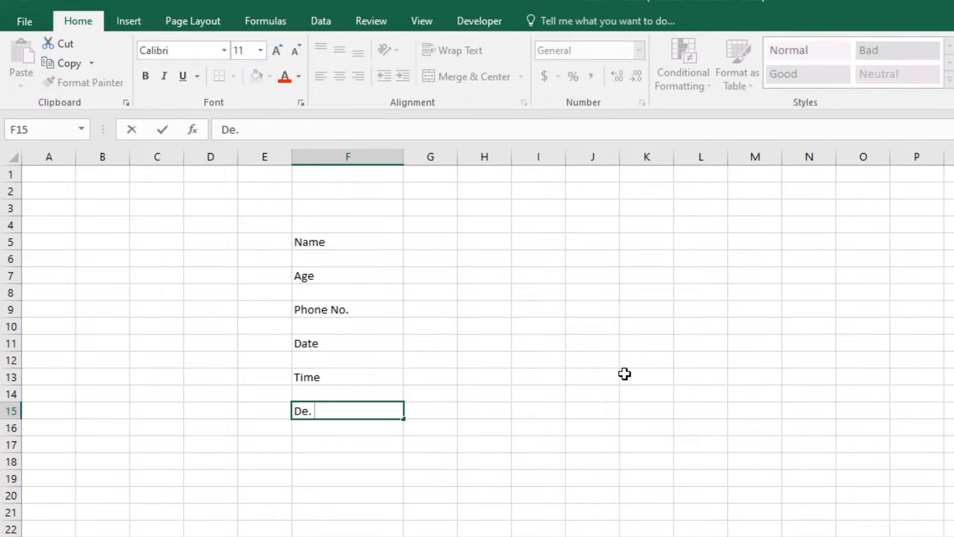
text(. Name)
key(Return)
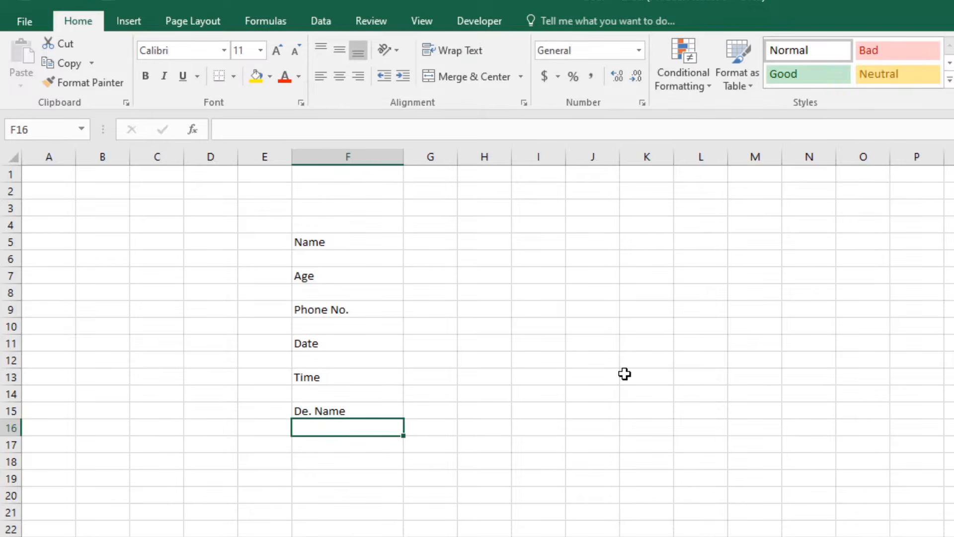
Correct the F15 label from 'De. Name' to 'Dr. Name'.
key(Up)
key(F2)
key(Left)
key(Left)
key(Left)
key(BackSpace)
text(r)
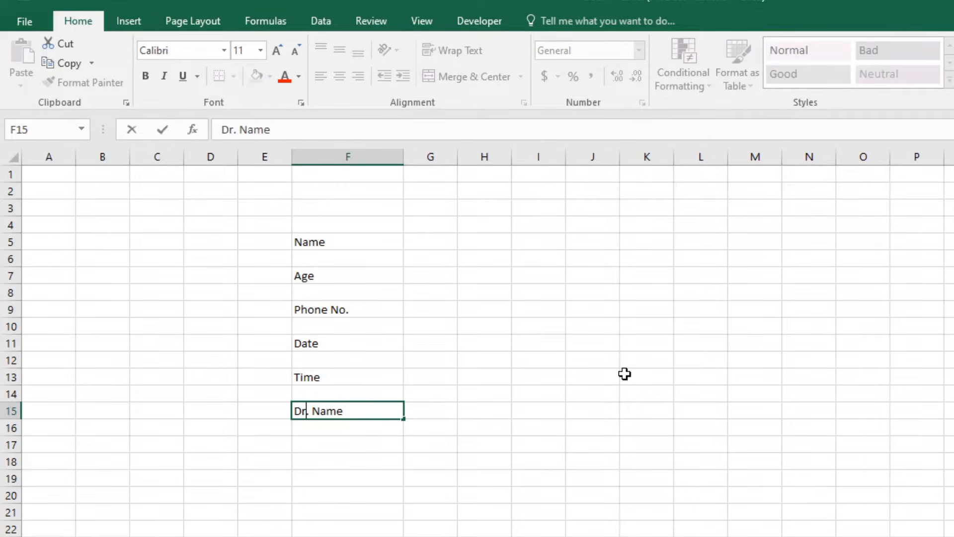
key(Return)
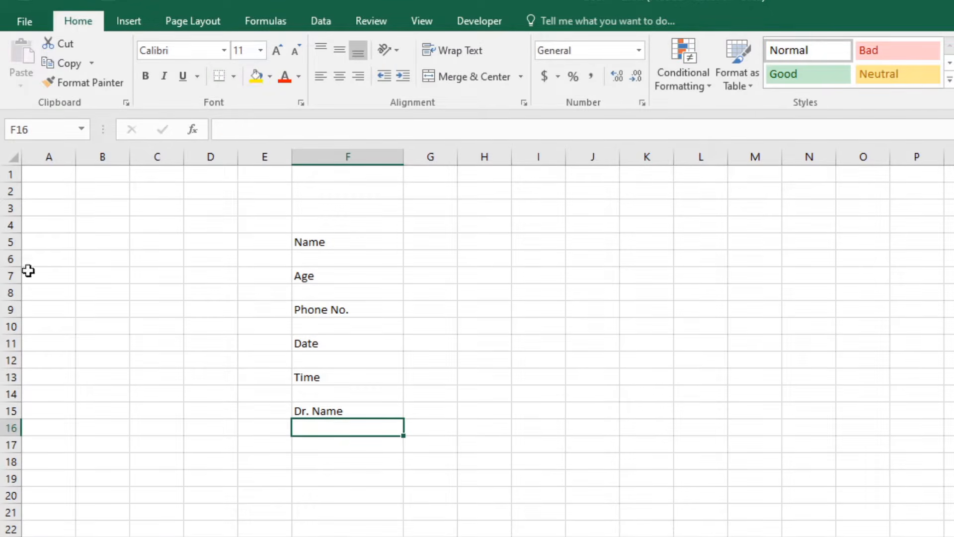
Shrink the heights of spacer rows 6, 8, 10, 12 and 14 to a thin sliver.
click(11, 258)
ctrl+click(11, 292)
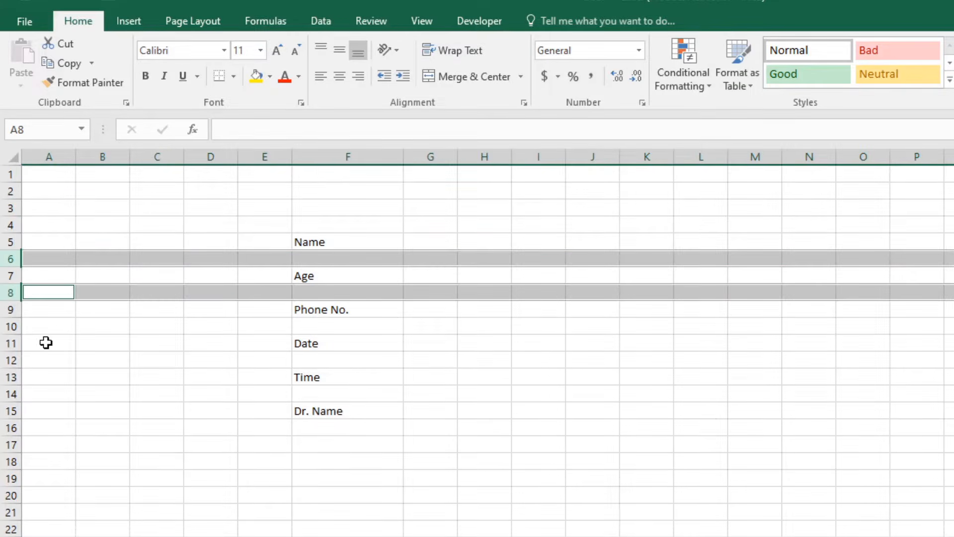
ctrl+click(11, 327)
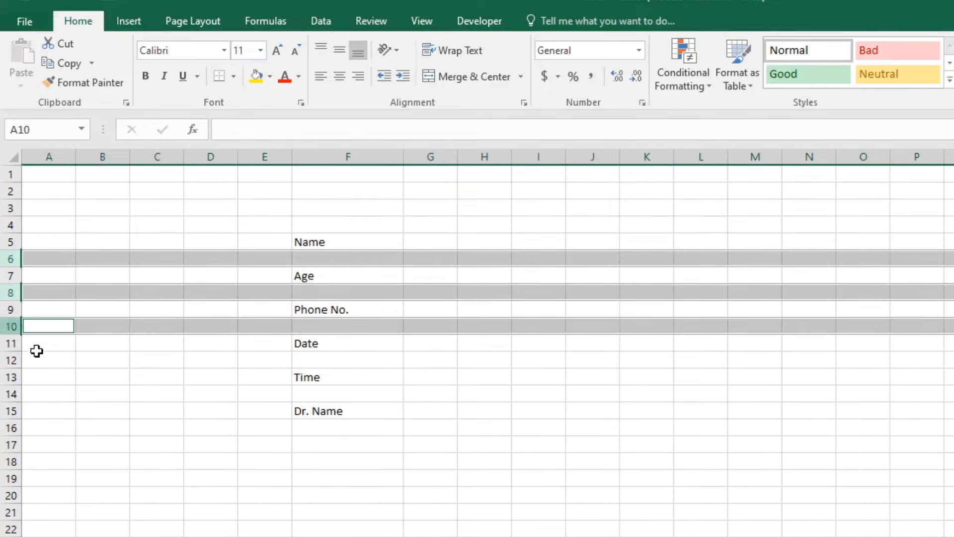
ctrl+click(11, 360)
ctrl+click(3, 394)
right_click(4, 394)
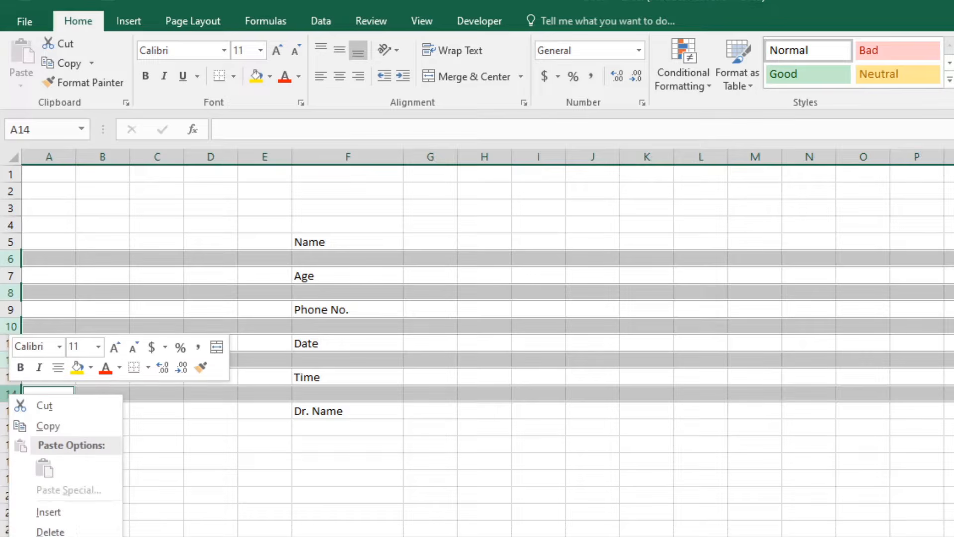
key(Escape)
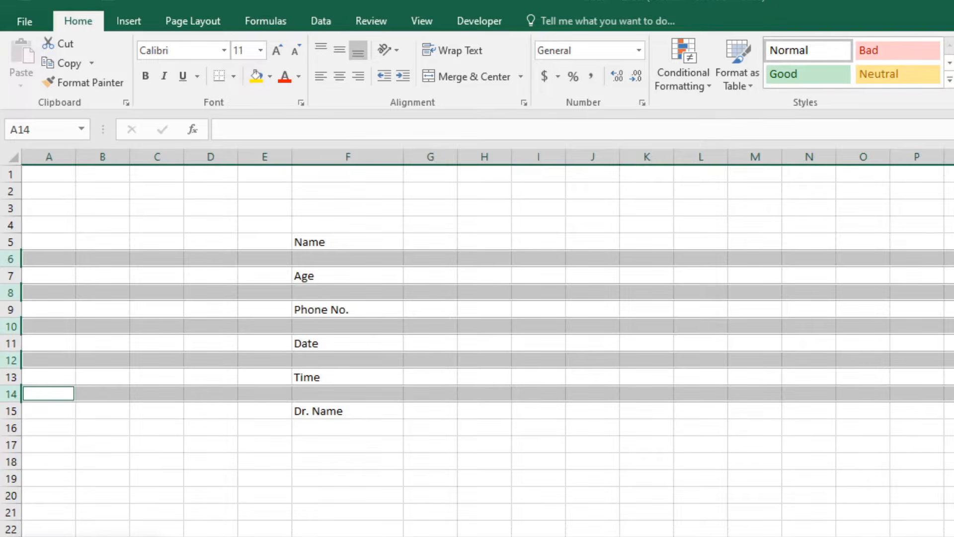
click(316, 246)
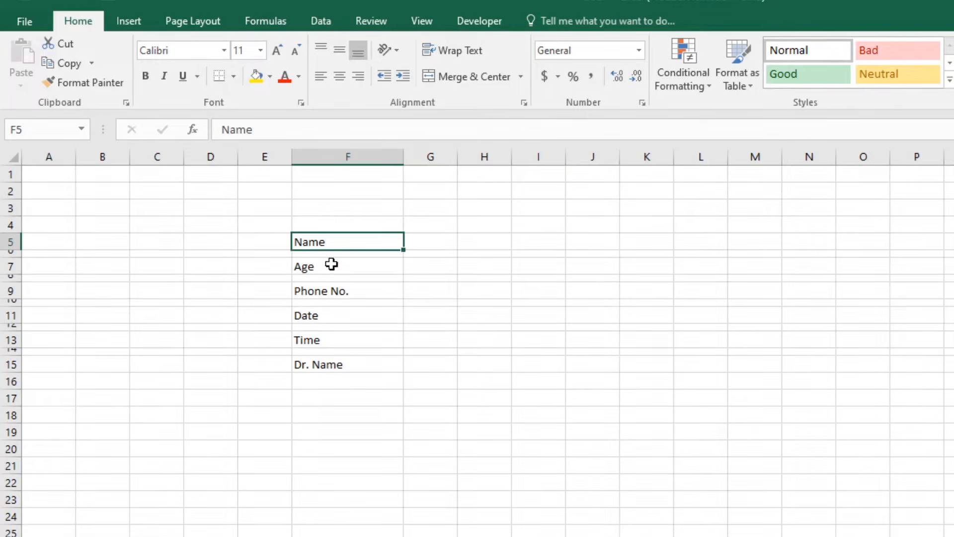
Enlarge the six label cells F5–F15 to a 16-point font.
ctrl+click(331, 266)
ctrl+click(326, 290)
ctrl+click(337, 316)
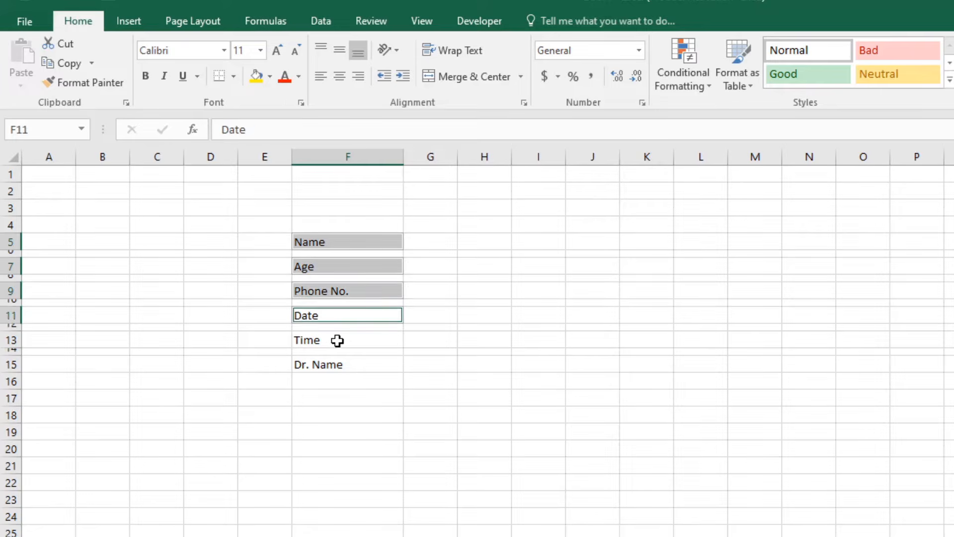
ctrl+click(337, 340)
ctrl+click(334, 365)
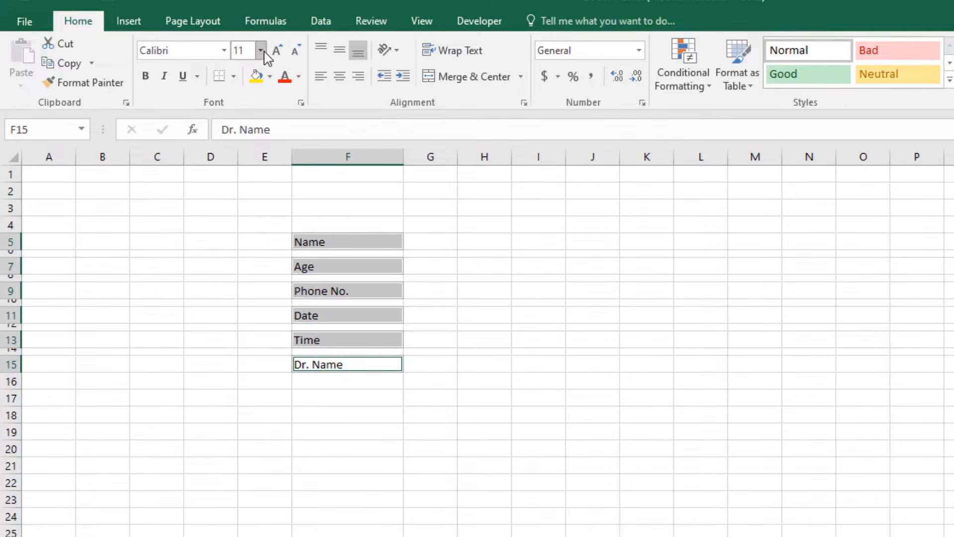
click(277, 51)
click(277, 50)
click(277, 50)
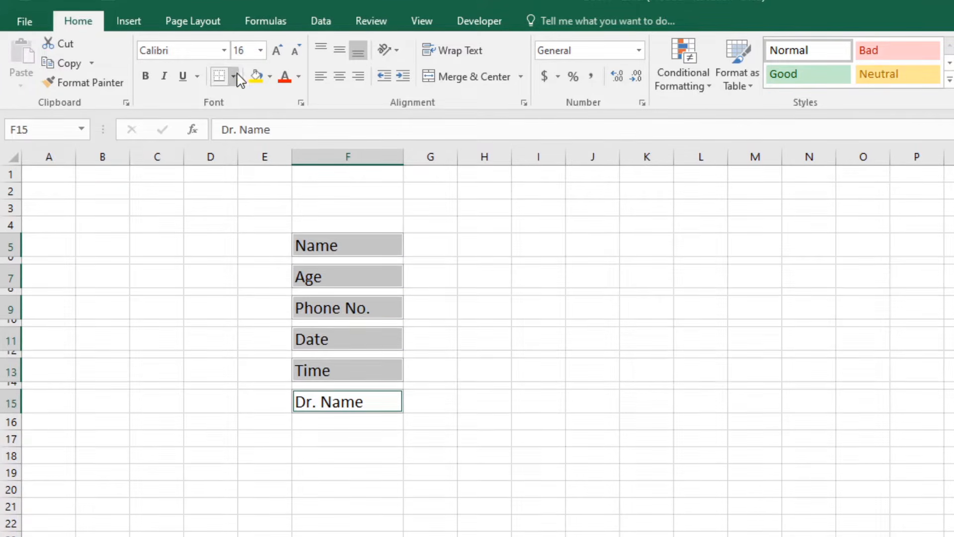
Put All Borders around the six label cells.
click(234, 76)
click(266, 221)
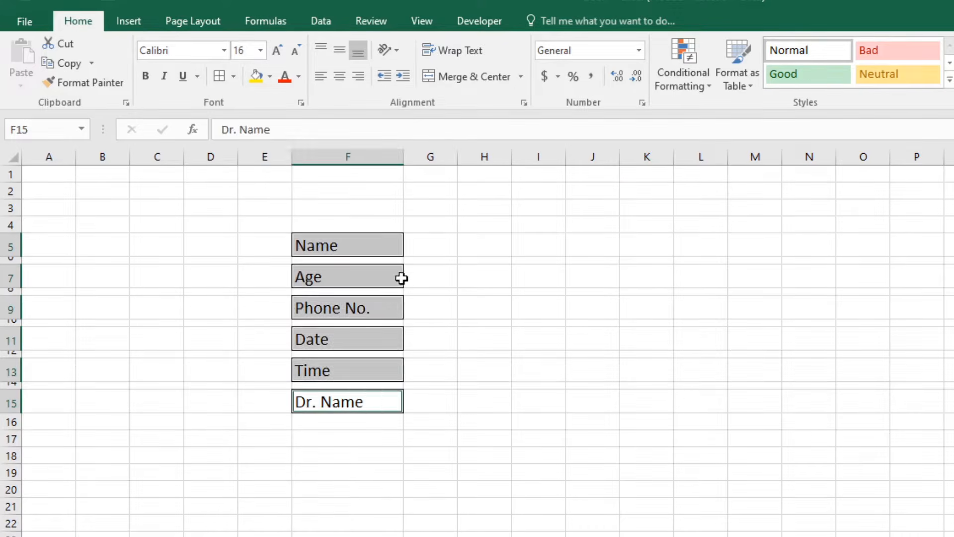
click(463, 308)
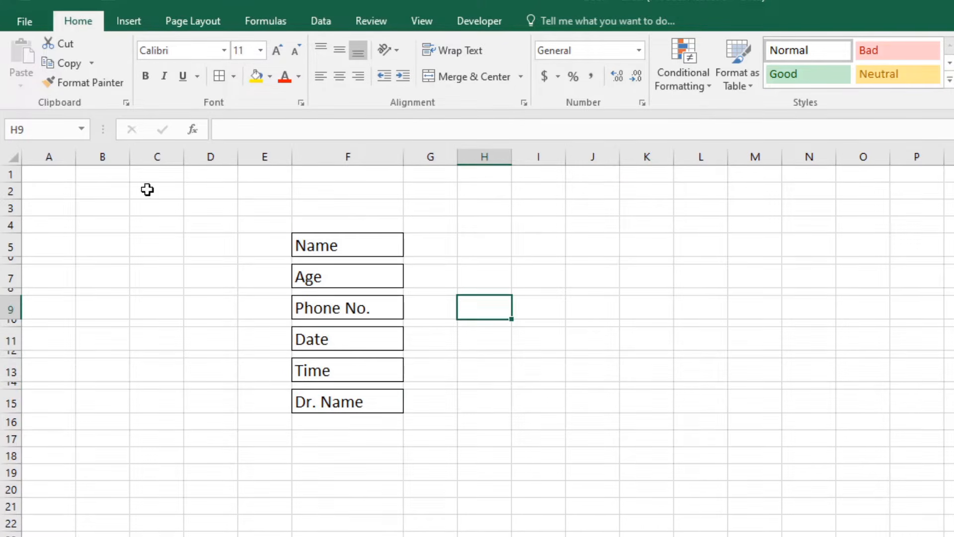
Fill the entire worksheet red.
click(14, 160)
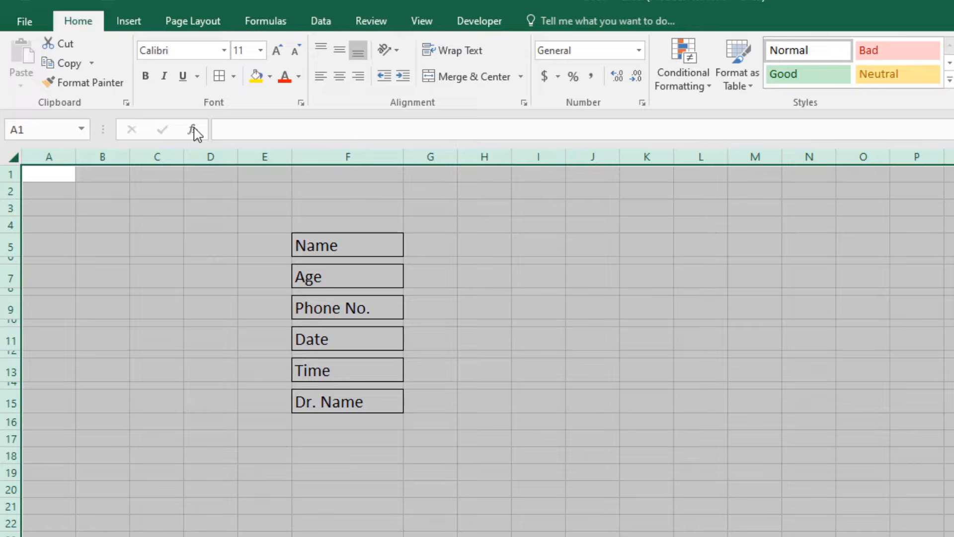
click(273, 75)
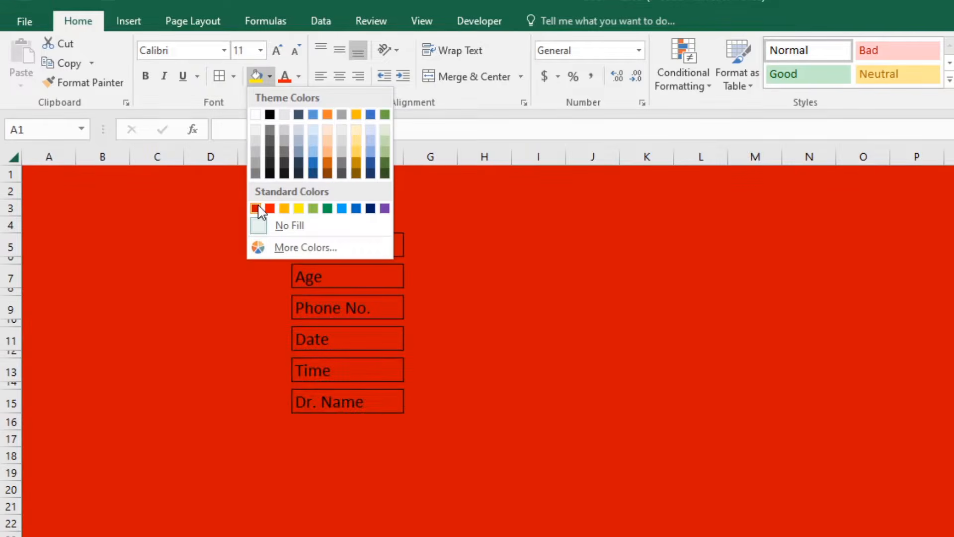
click(258, 211)
Give the six label cells a dark blue fill with white text.
click(354, 242)
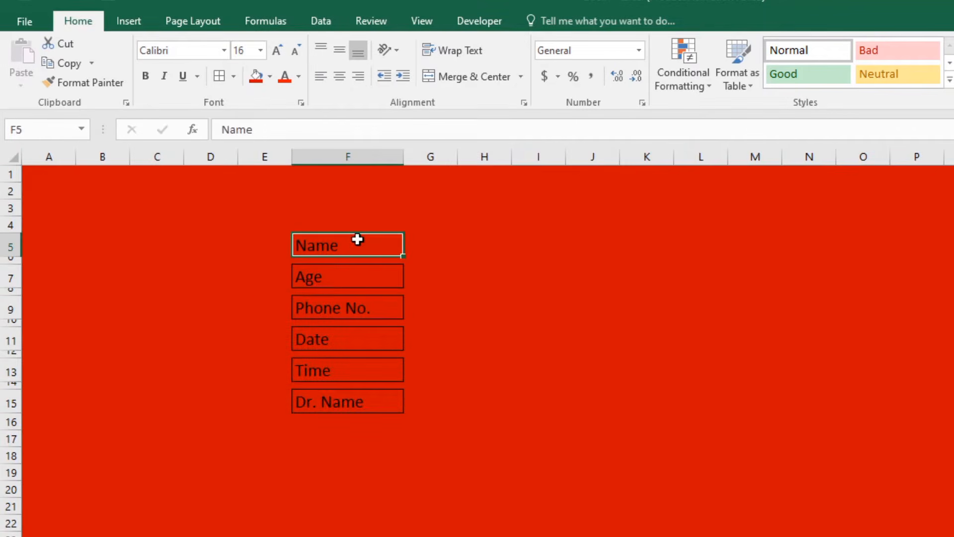
ctrl+click(348, 276)
ctrl+click(342, 304)
ctrl+click(333, 335)
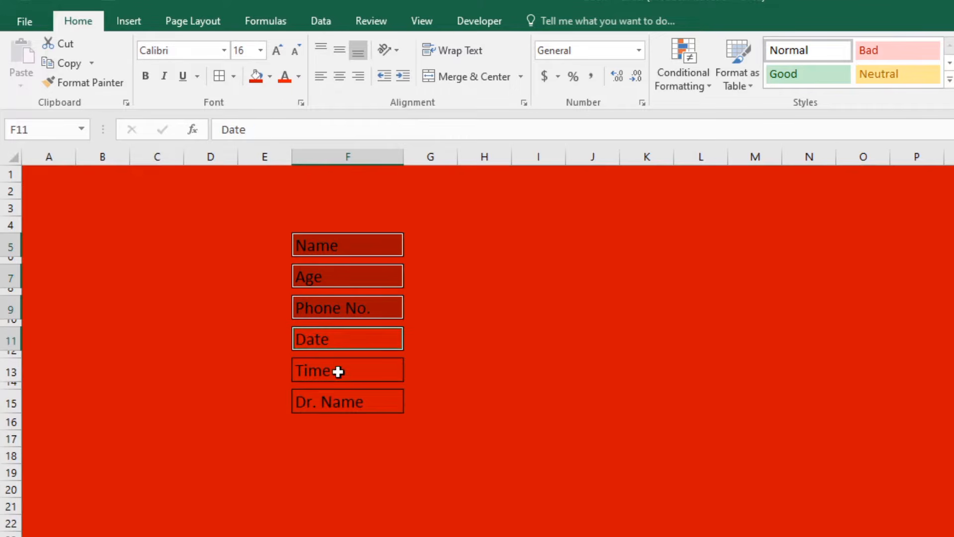
ctrl+click(337, 371)
ctrl+click(341, 399)
click(270, 76)
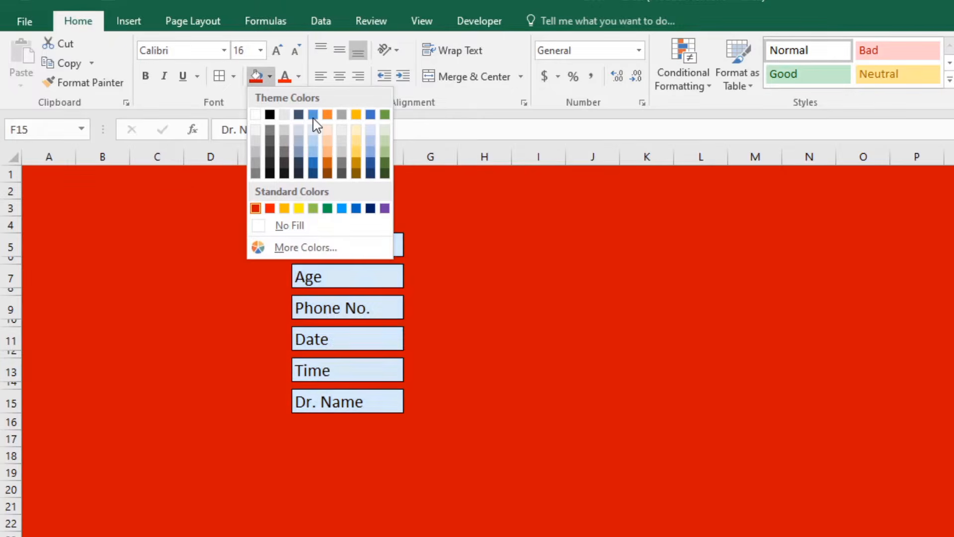
click(314, 163)
click(299, 77)
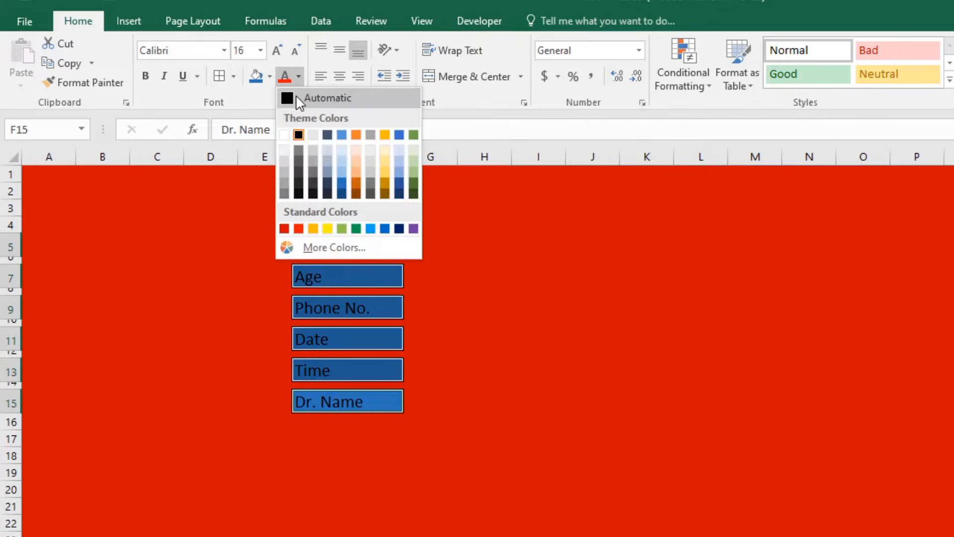
click(286, 133)
click(460, 300)
Change the label cells' fill to a lighter custom blue via More Colors.
click(379, 229)
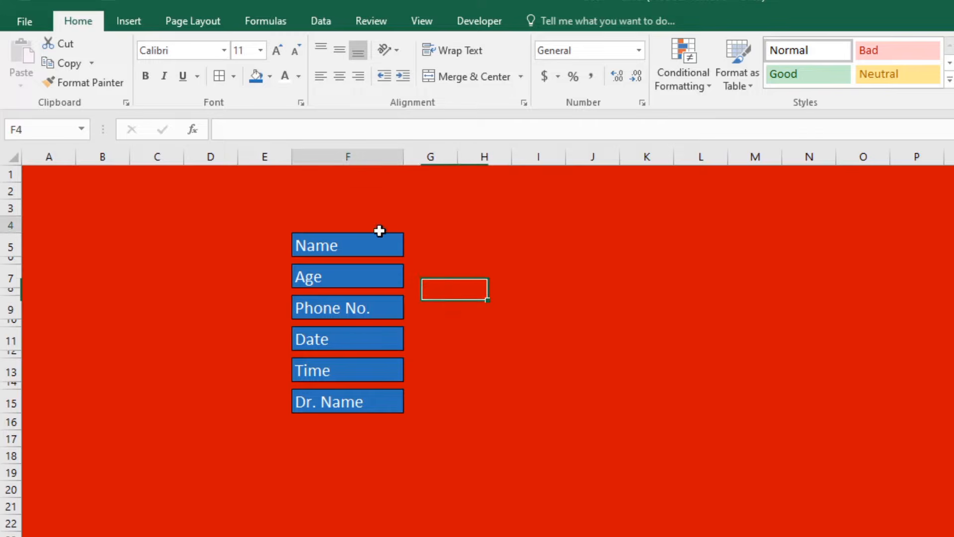
click(371, 248)
ctrl+click(359, 277)
ctrl+click(349, 307)
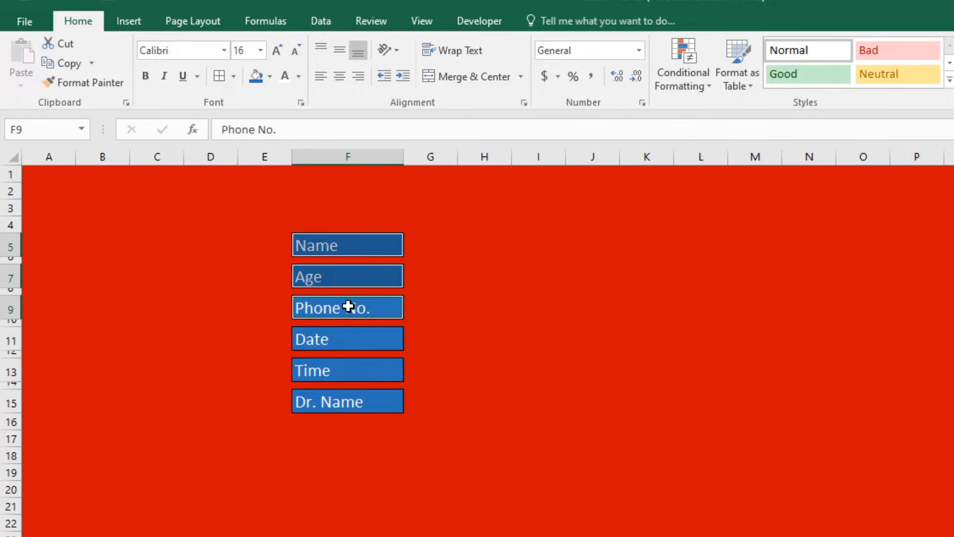
ctrl+click(337, 338)
ctrl+click(327, 372)
ctrl+click(330, 401)
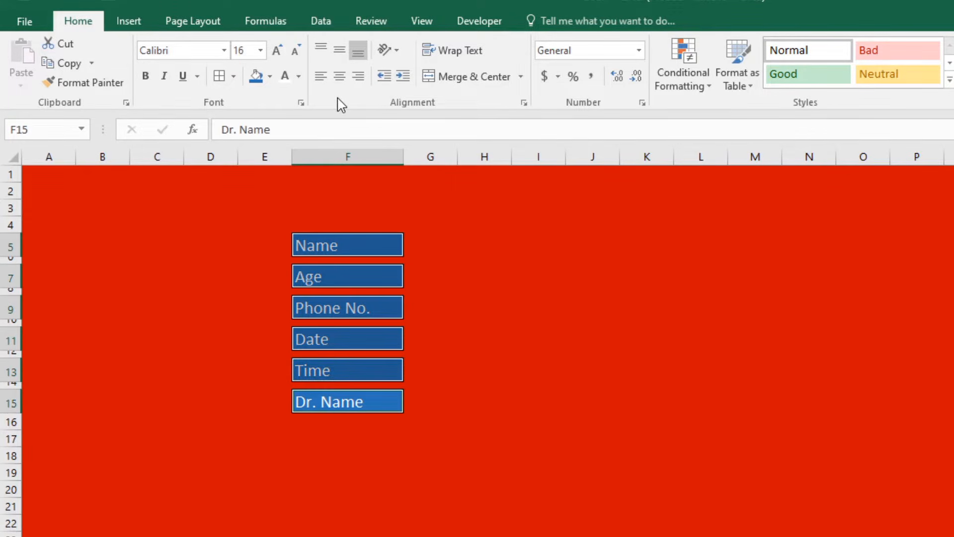
click(270, 77)
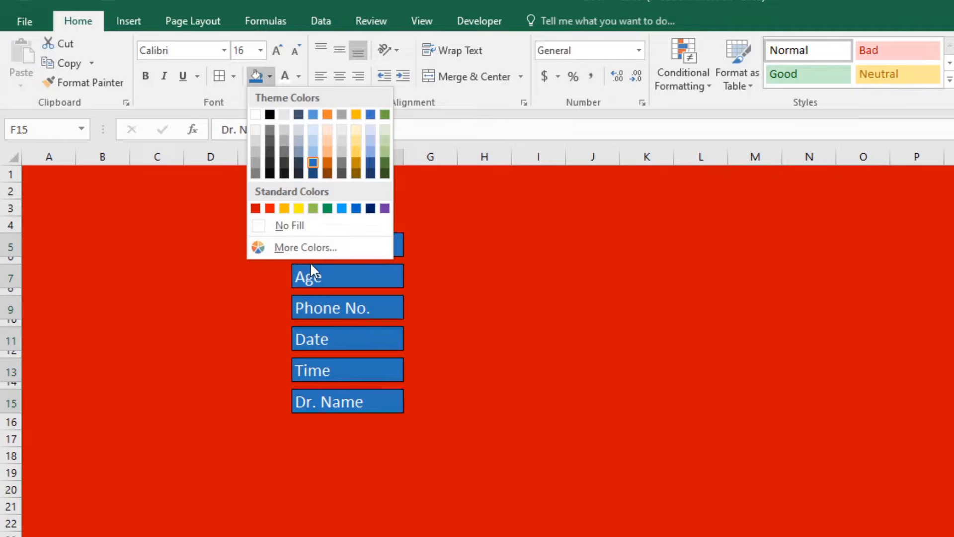
click(309, 250)
mouse_move(461, 254)
mouse_down()
mouse_move(460, 234)
mouse_move(461, 248)
mouse_up()
click(517, 160)
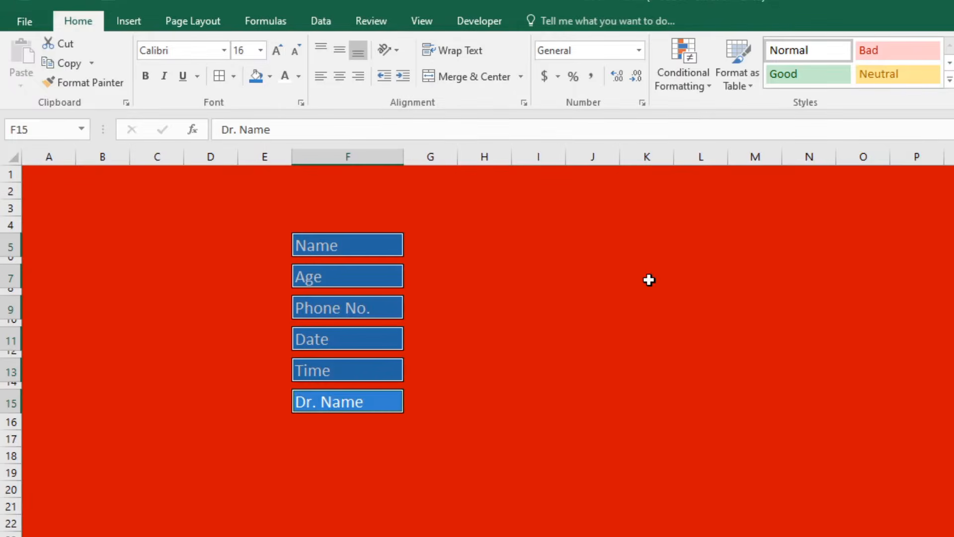
click(649, 282)
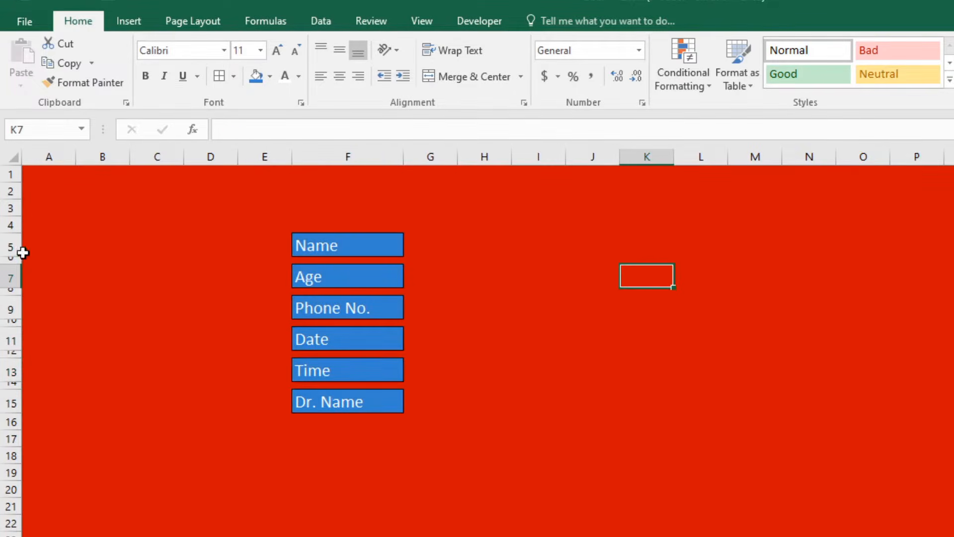
Make label rows 5, 7, 9, 11, 13 and 15 taller.
click(6, 244)
ctrl+click(10, 277)
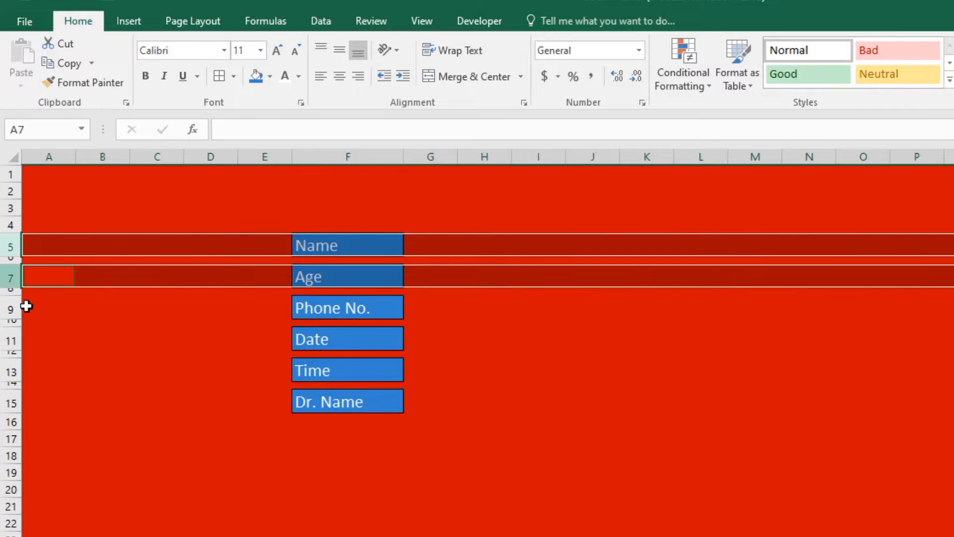
ctrl+click(11, 309)
ctrl+click(9, 340)
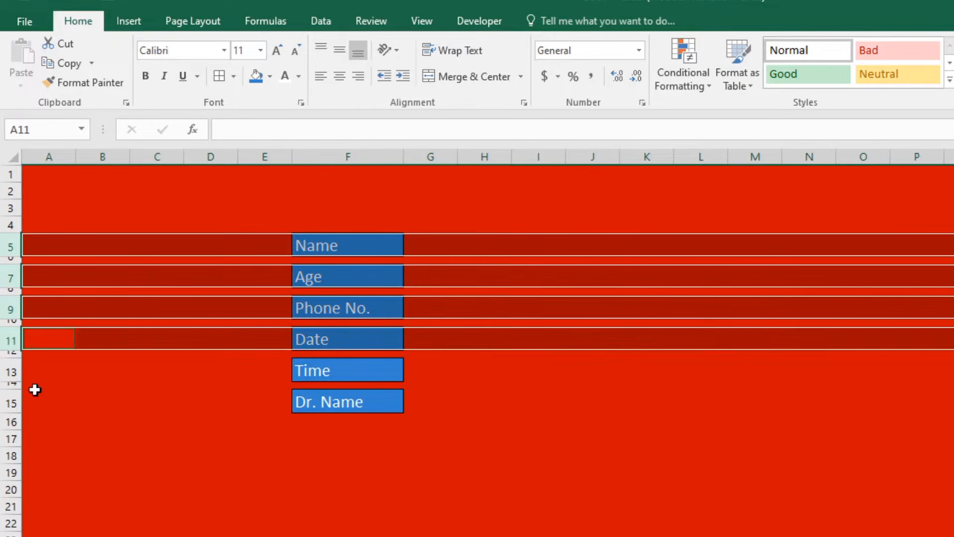
ctrl+click(10, 372)
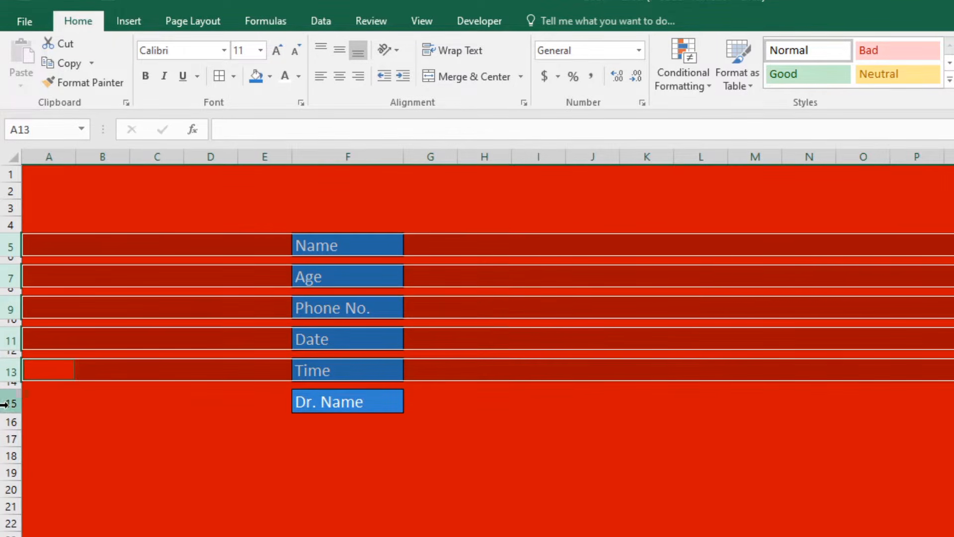
ctrl+click(11, 402)
right_click(10, 403)
key(Escape)
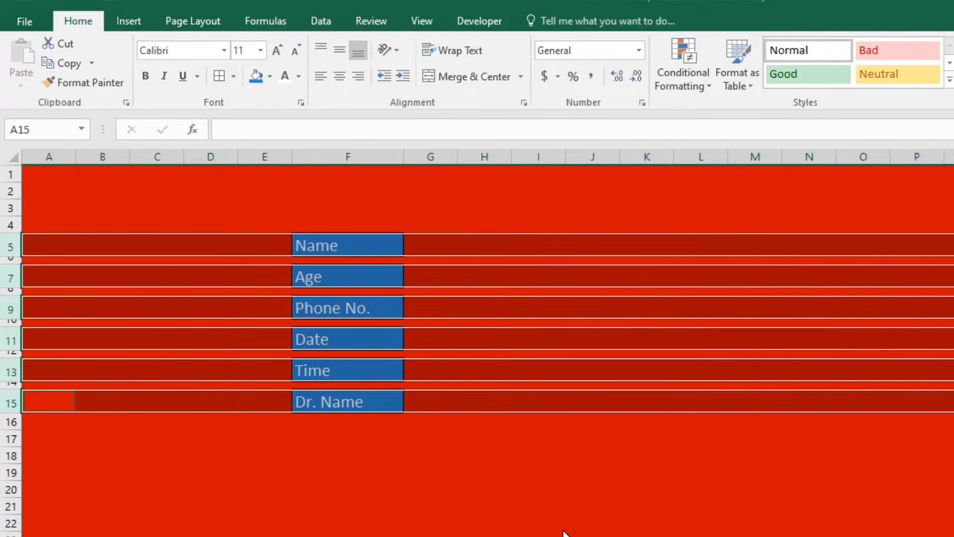
key(Return)
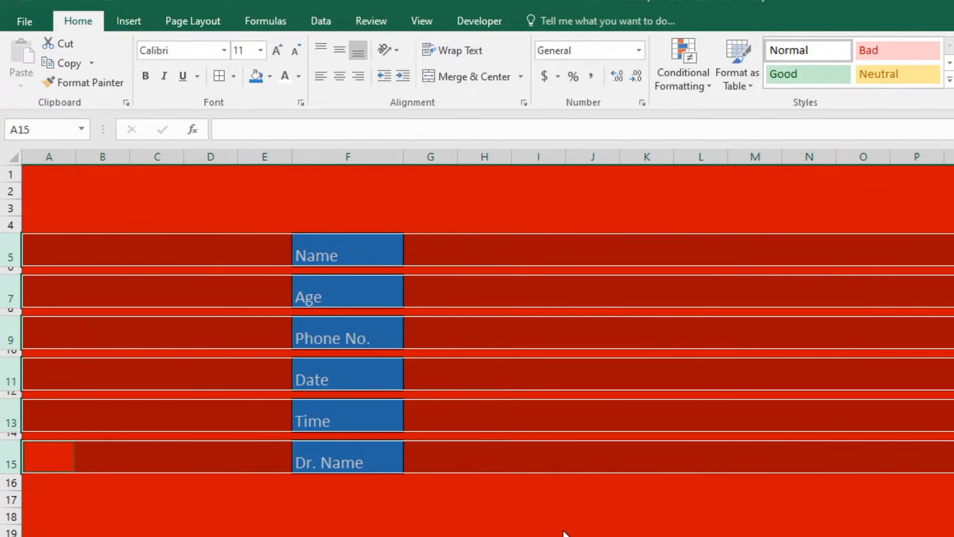
Middle-align the labels vertically and enlarge their font to 22.
click(341, 49)
click(277, 50)
click(278, 50)
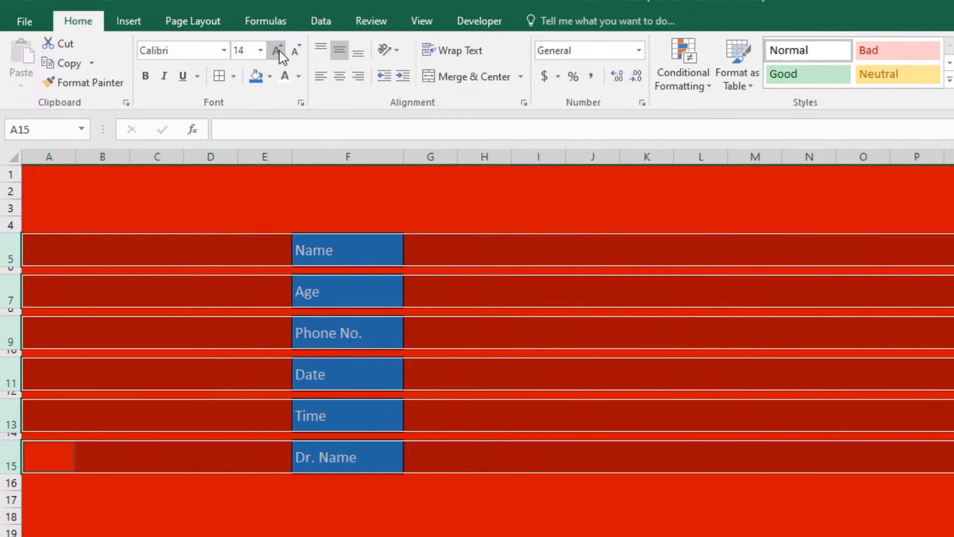
click(277, 50)
click(277, 50)
click(278, 51)
click(278, 50)
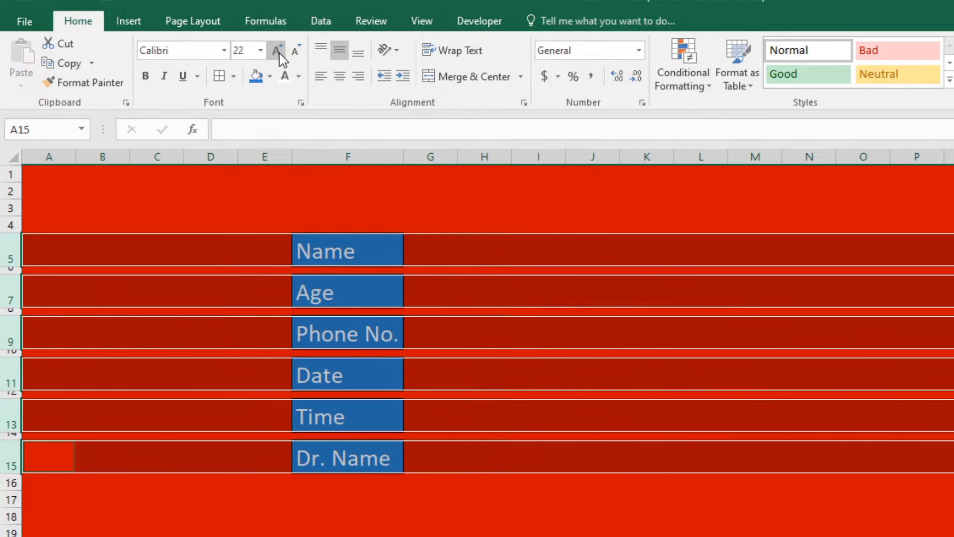
click(538, 527)
Widen column F to fit the larger labels.
drag(404, 157, 452, 160)
click(552, 312)
click(512, 245)
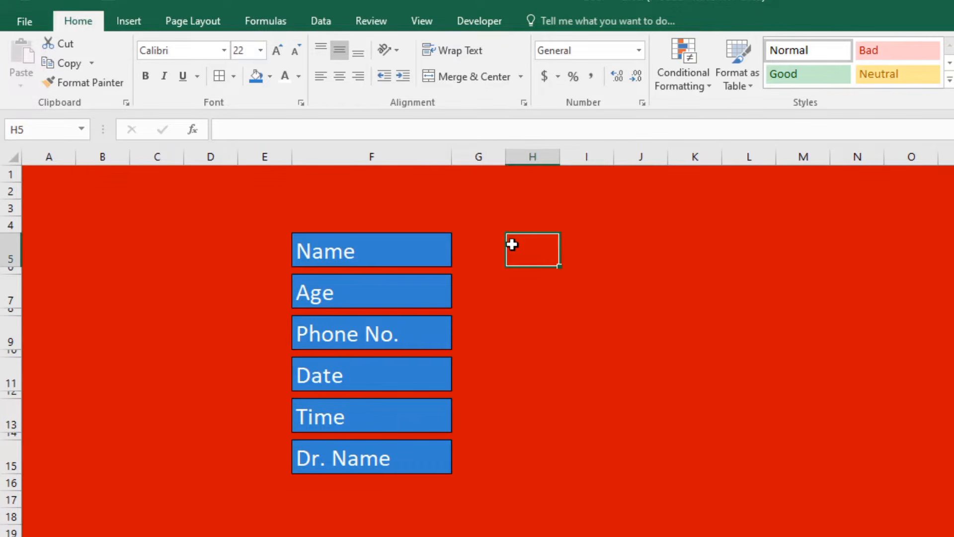
Widen column H and select the six entry cells H5–H15.
drag(558, 158, 560, 158)
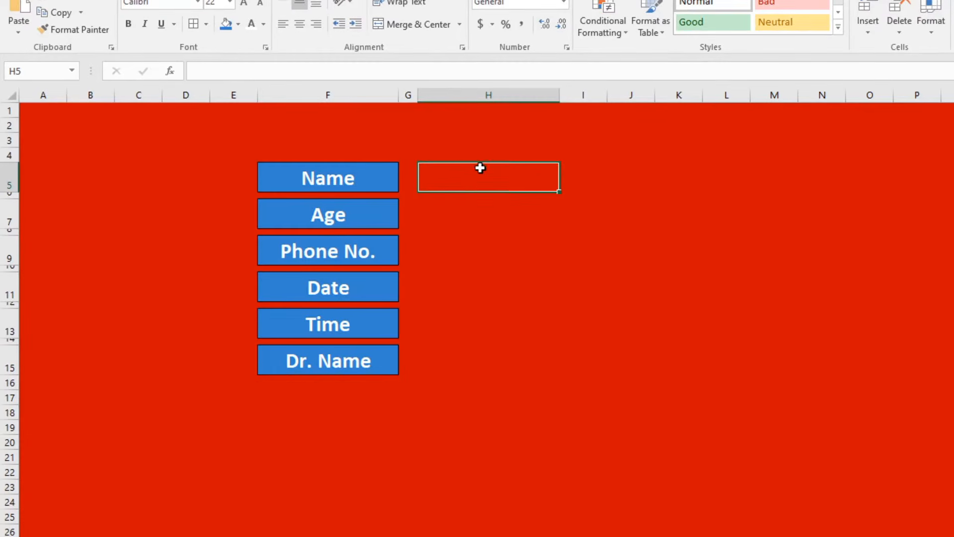
ctrl+click(464, 219)
ctrl+click(471, 252)
ctrl+click(476, 289)
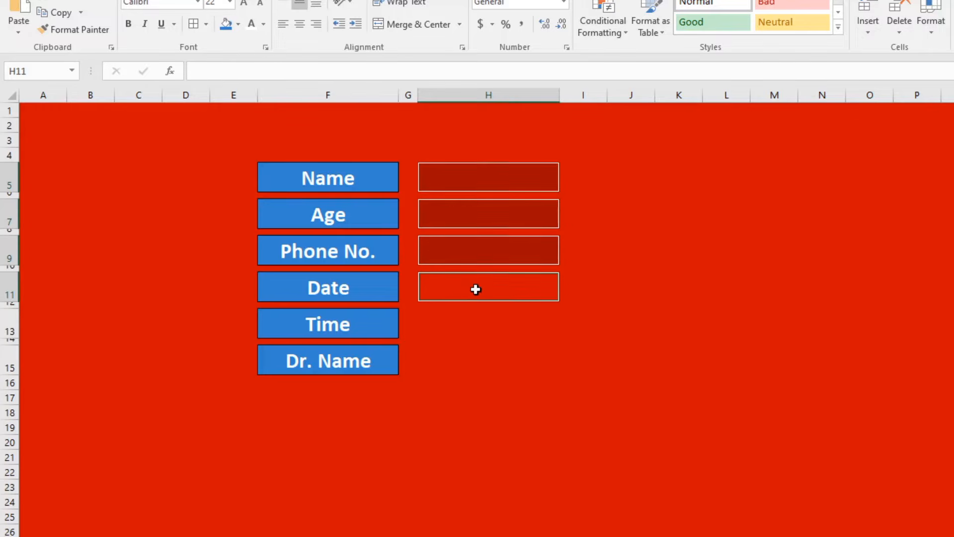
ctrl+click(487, 326)
ctrl+click(476, 369)
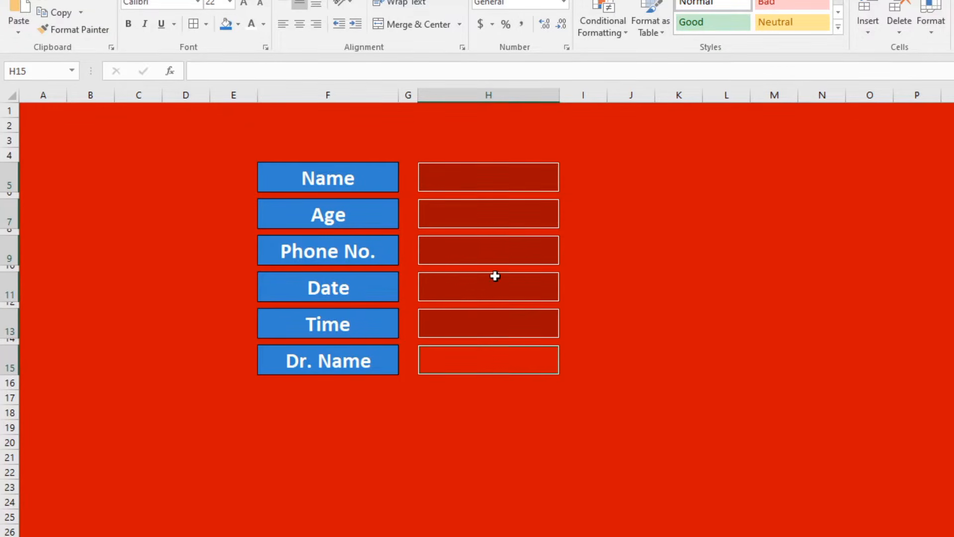
Apply a two-colour horizontal gradient fill to the entry cells through Format Cells Fill Effects.
right_click(487, 259)
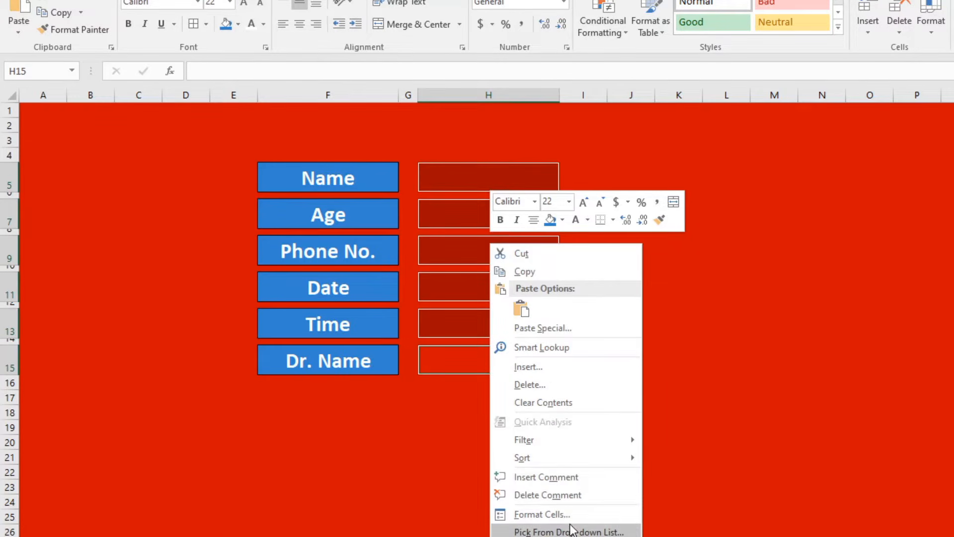
click(542, 515)
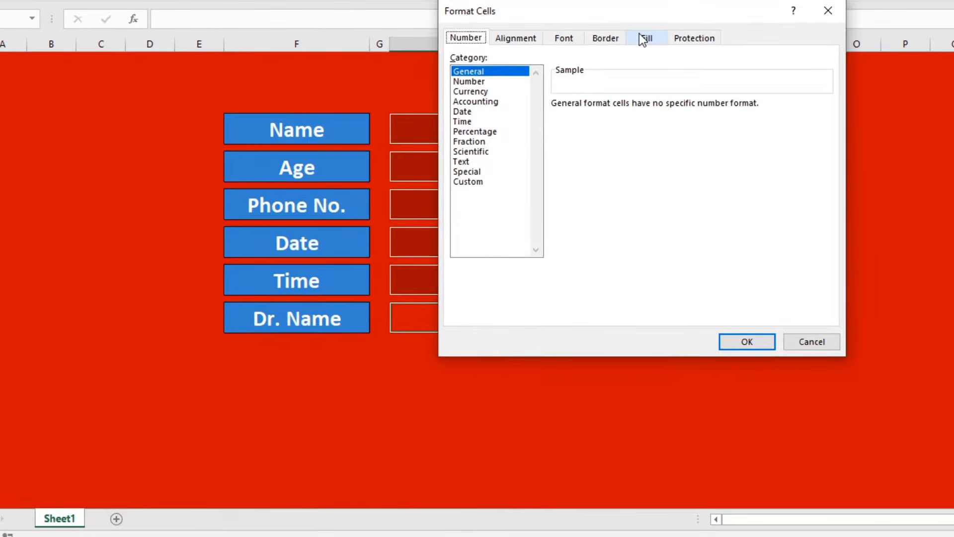
click(548, 267)
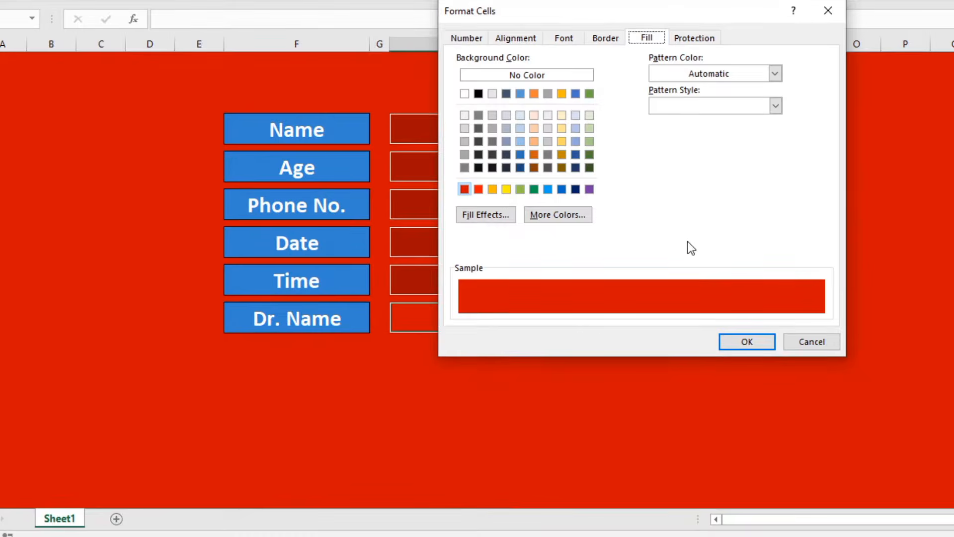
click(487, 214)
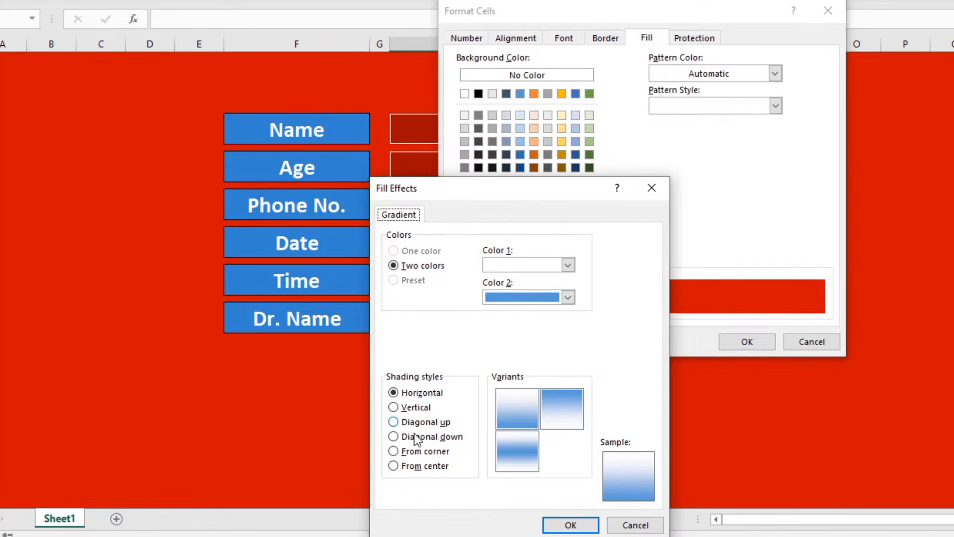
click(547, 268)
click(547, 262)
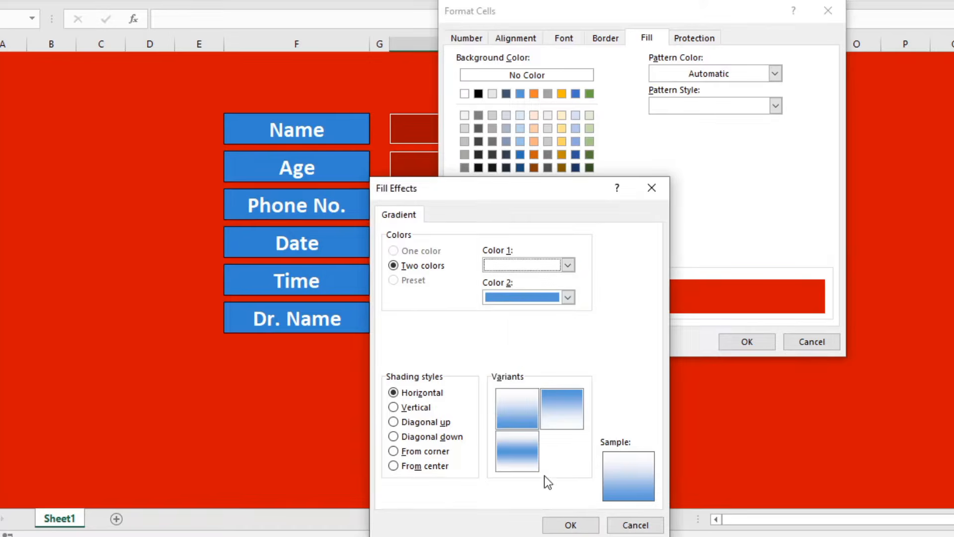
click(568, 525)
click(737, 343)
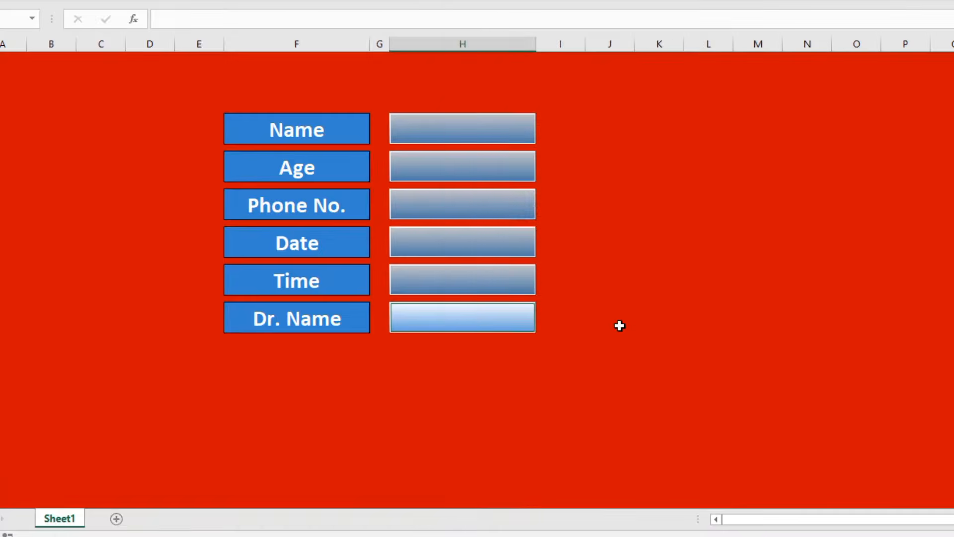
click(616, 322)
click(484, 128)
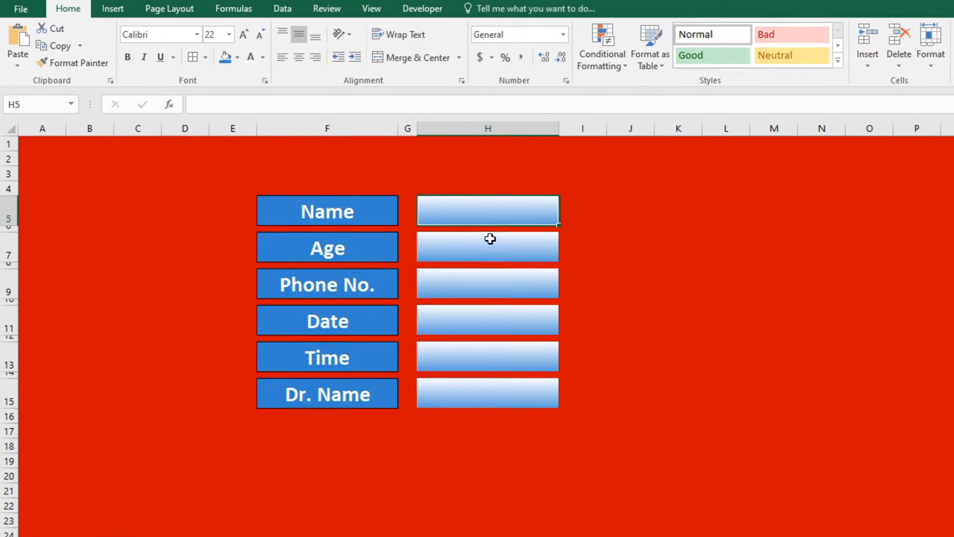
Give entry cells H5, H7, H9, H11, H13 and H15 a blue centre-band gradient fill.
ctrl+click(466, 171)
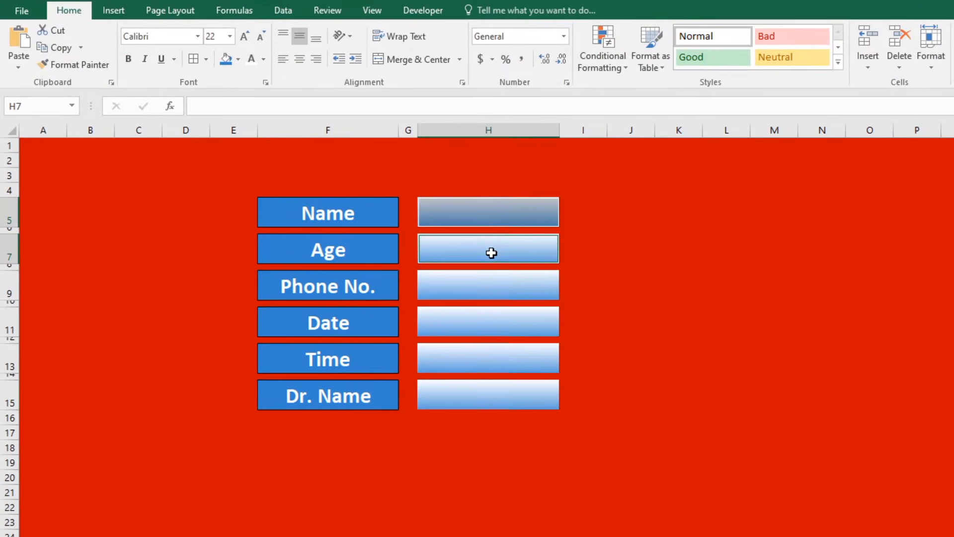
ctrl+click(491, 284)
ctrl+click(486, 326)
ctrl+click(486, 359)
ctrl+click(484, 400)
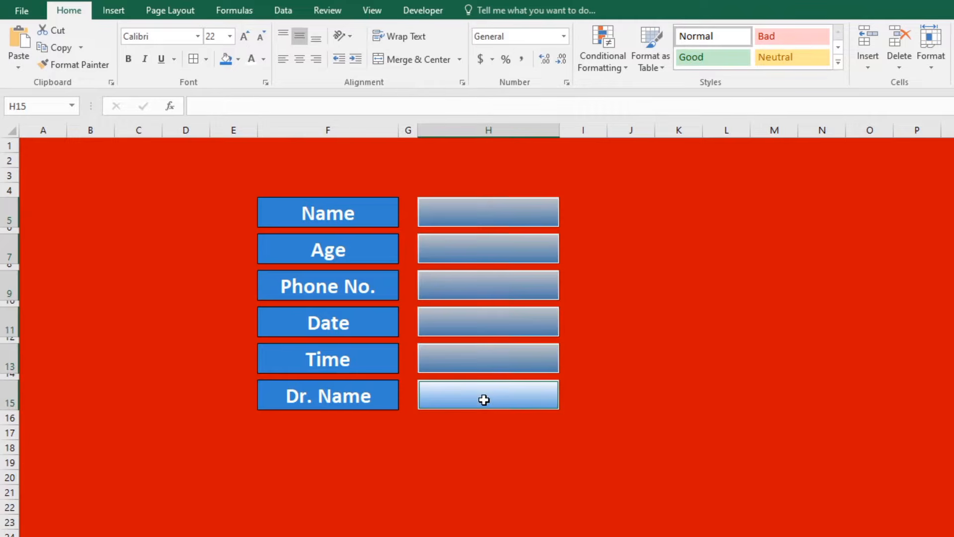
click(567, 84)
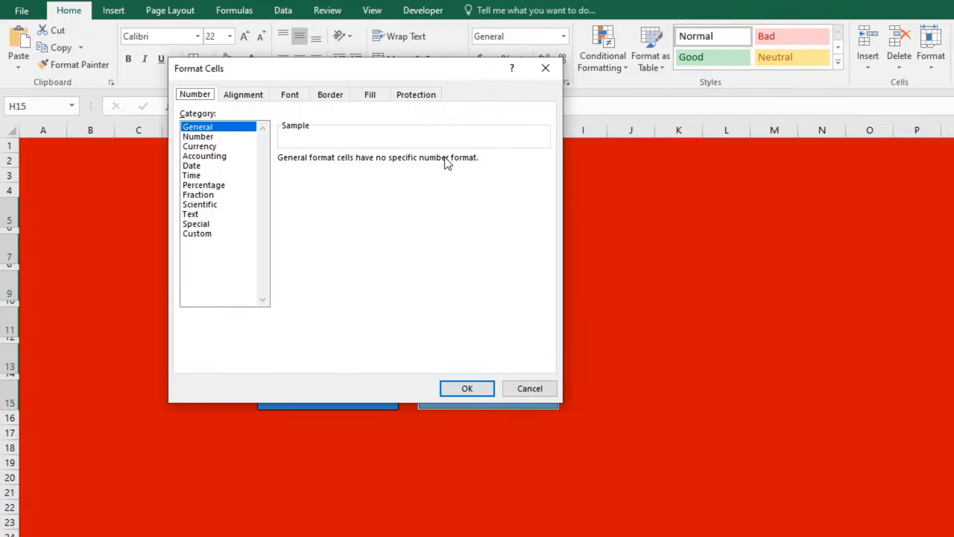
click(382, 95)
drag(443, 67, 674, 44)
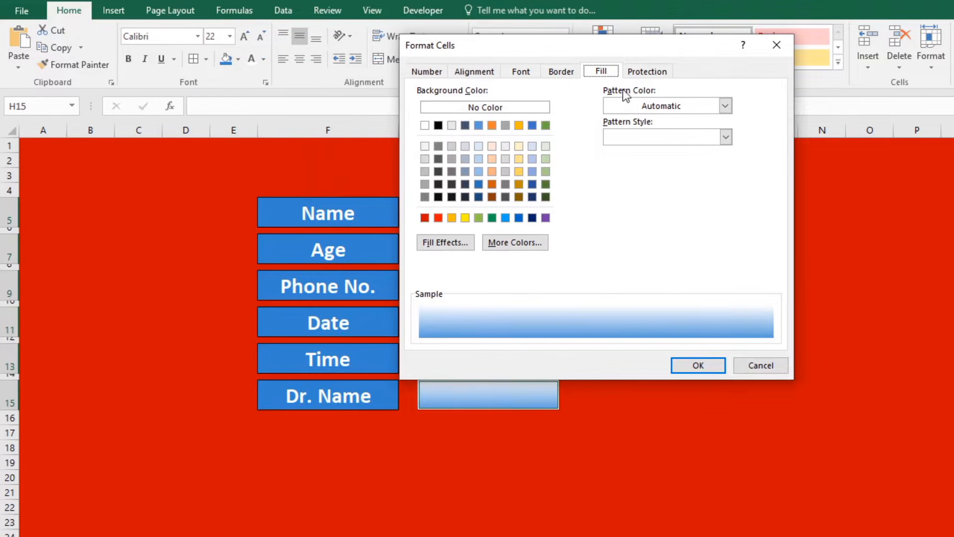
click(450, 243)
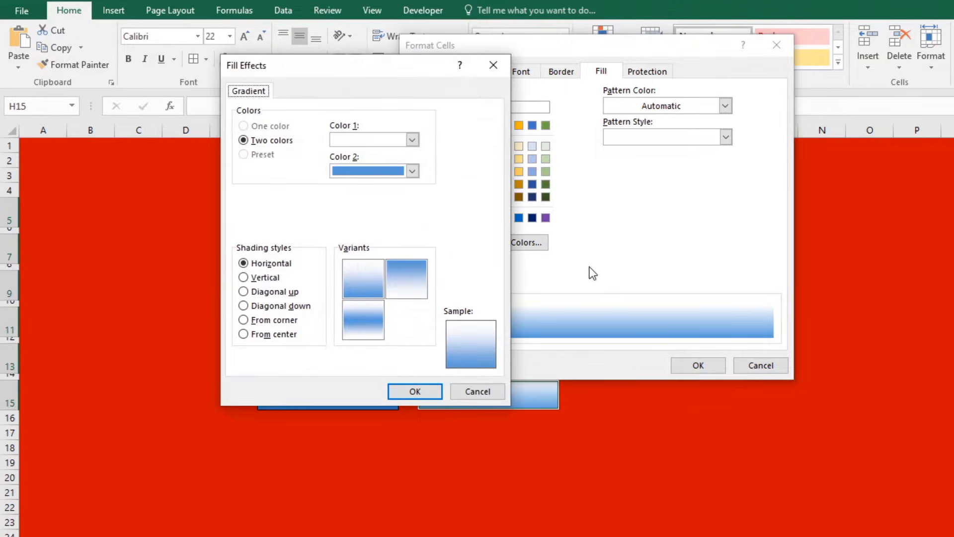
click(352, 327)
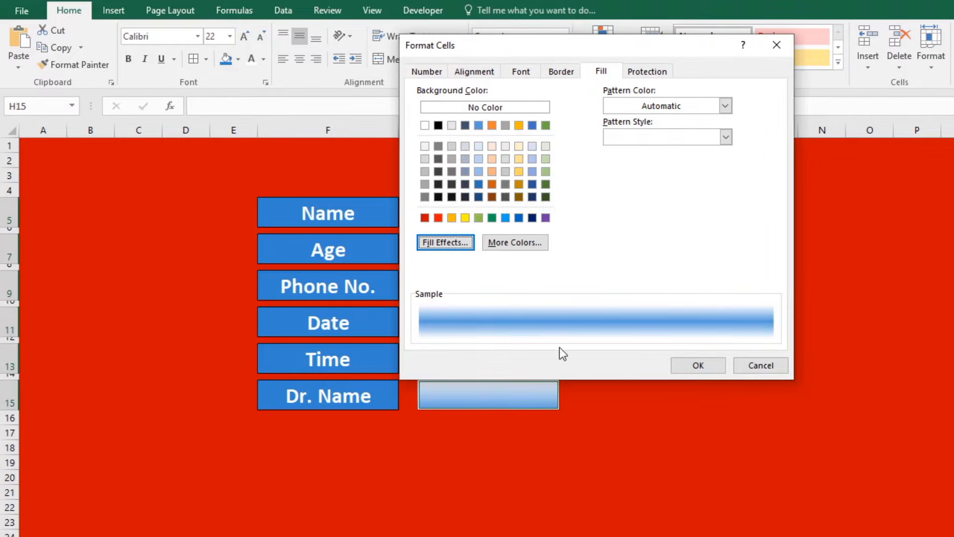
click(695, 365)
Draw a rounded rectangle shape below the form, under the Dr. Name row.
click(638, 417)
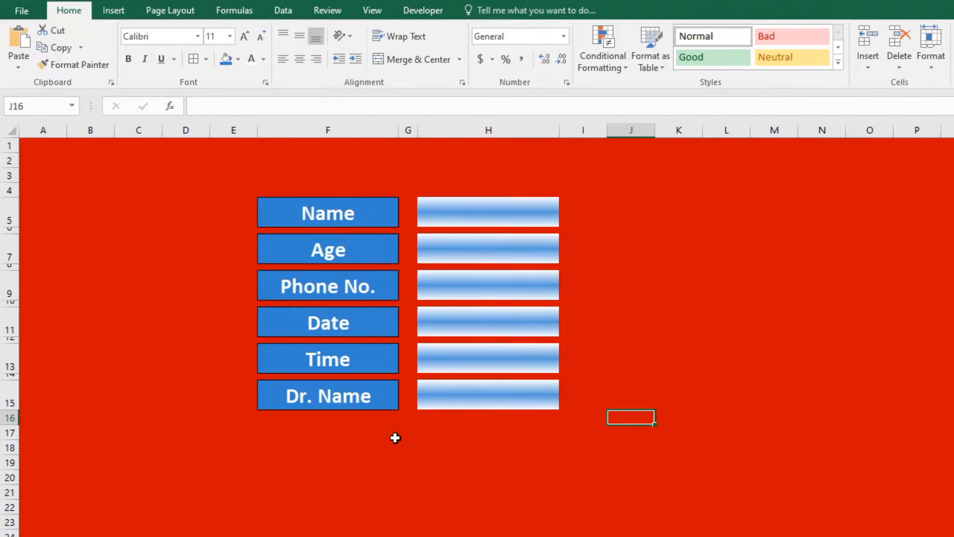
click(482, 442)
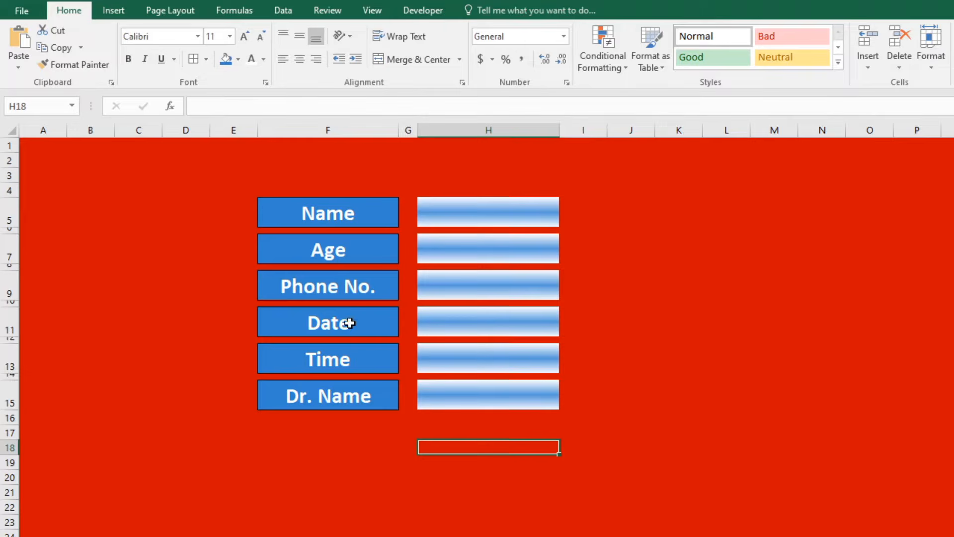
click(126, 9)
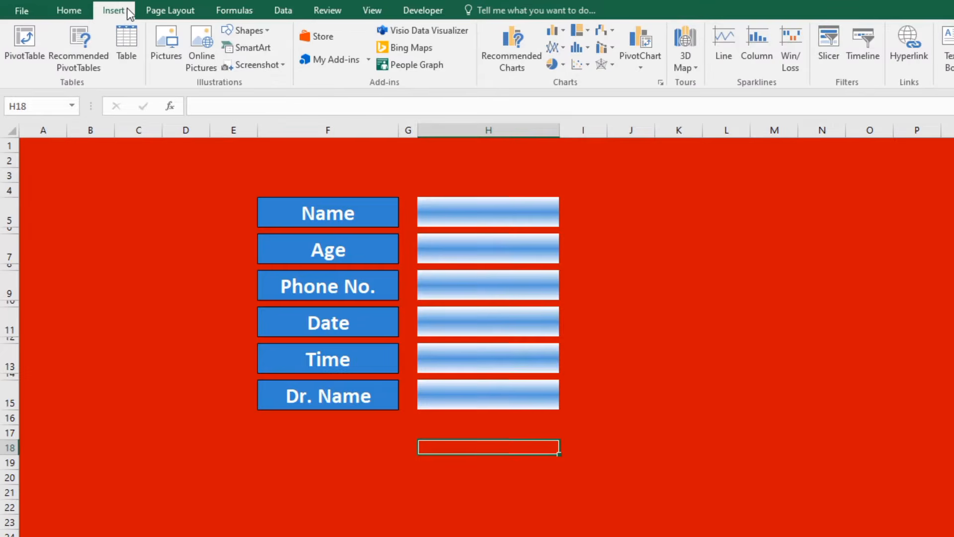
click(270, 31)
click(301, 63)
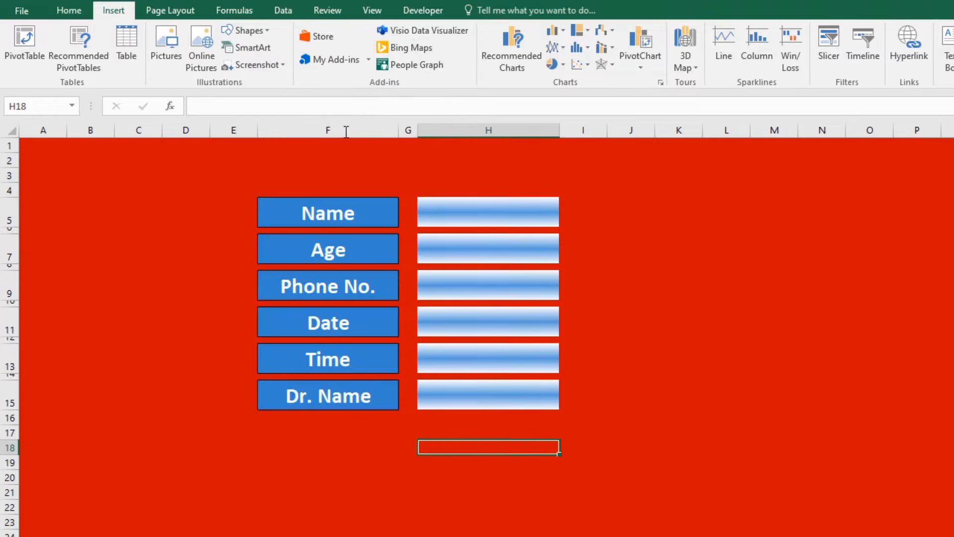
mouse_move(348, 426)
mouse_down()
mouse_move(406, 453)
mouse_move(482, 460)
mouse_move(483, 472)
mouse_up()
Switch the rounded rectangle's fill to a gradient fill in Format Shape.
right_click(417, 452)
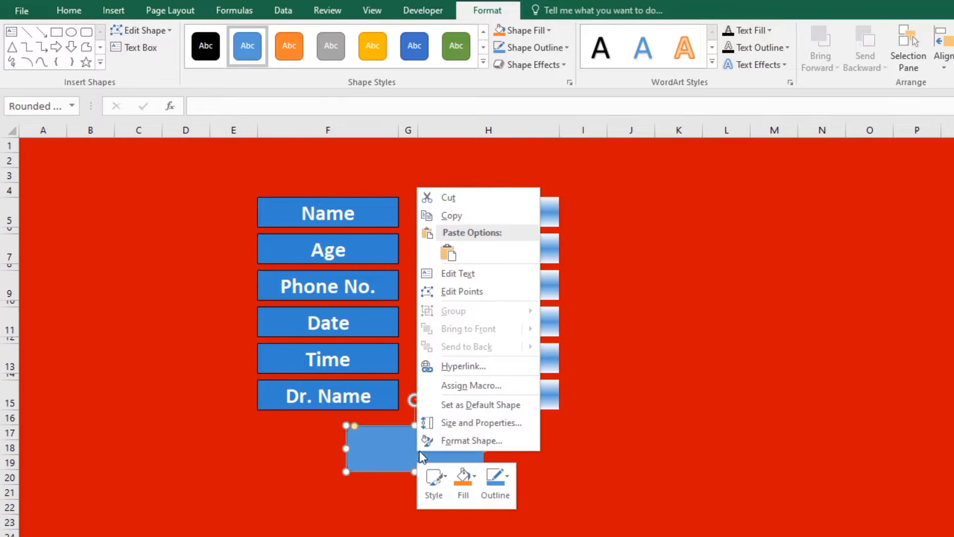
click(378, 452)
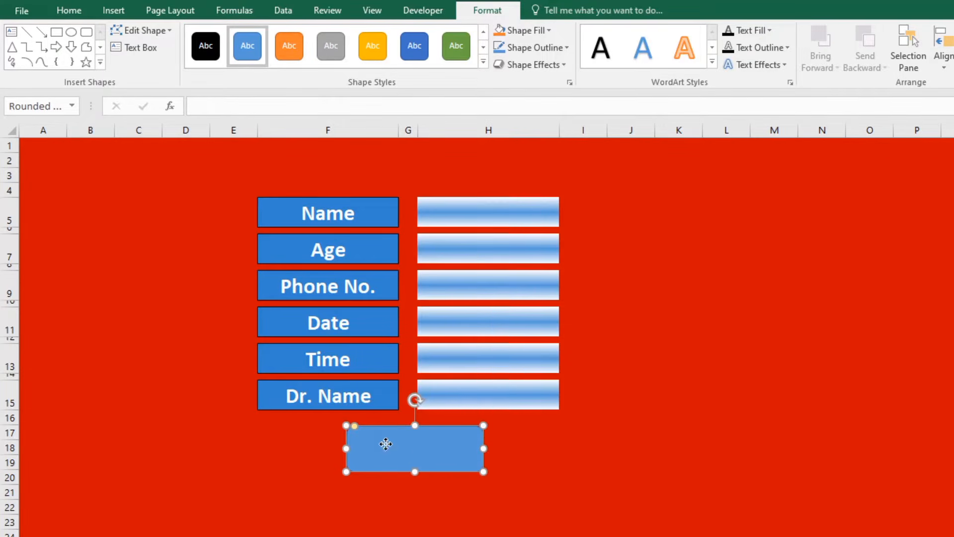
right_click(437, 446)
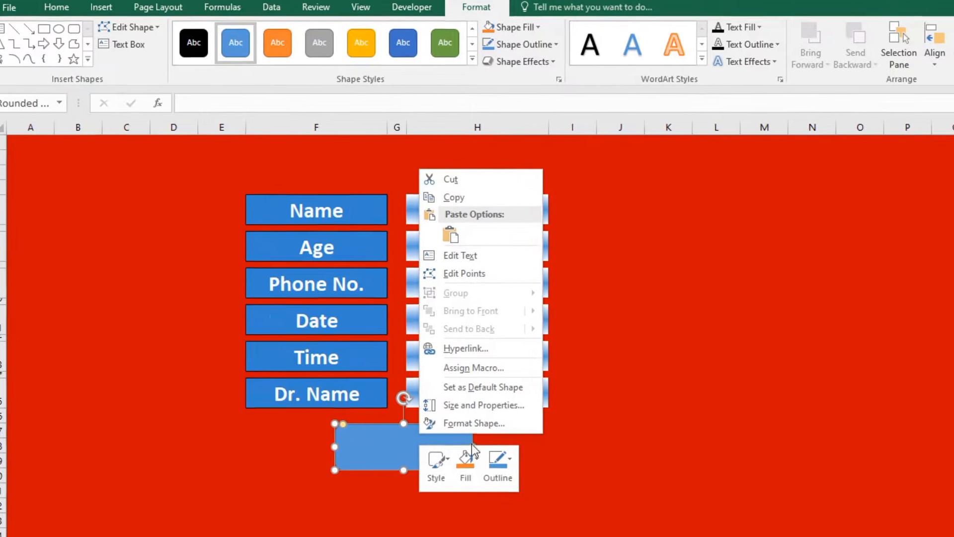
click(473, 424)
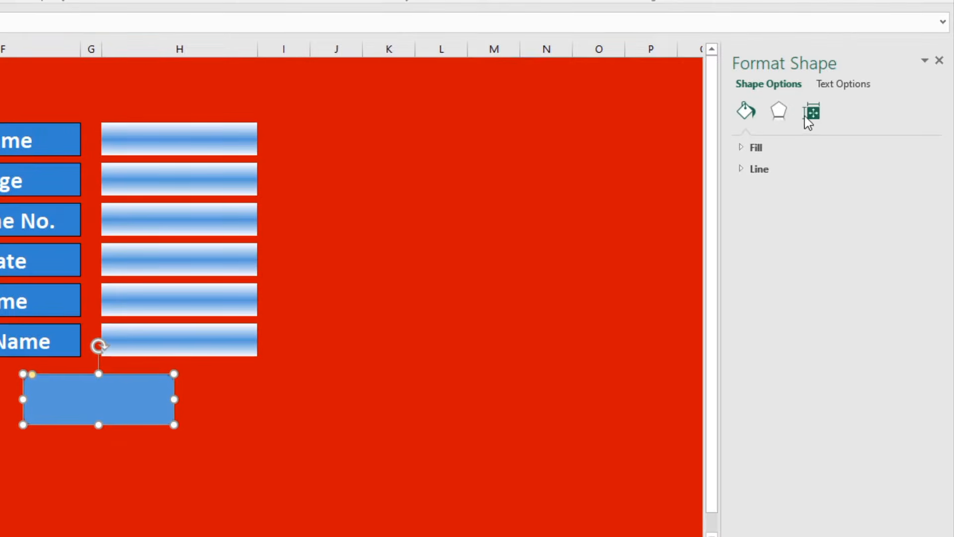
click(746, 147)
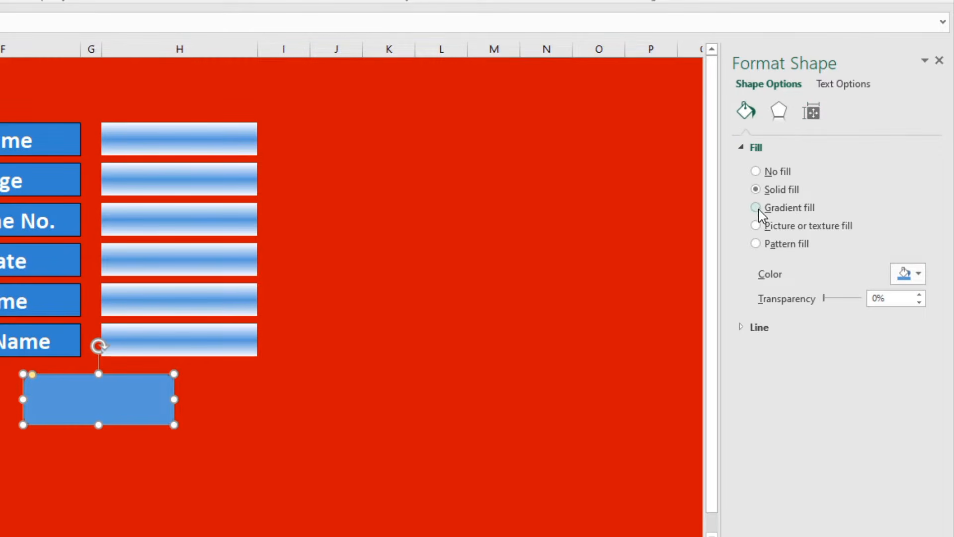
click(756, 208)
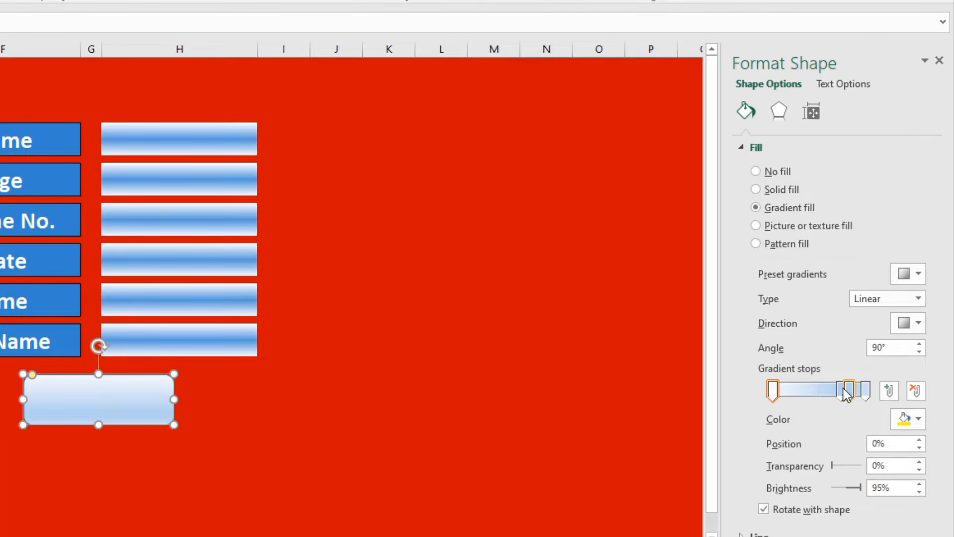
Move a middle gradient stop to 53% and colour the 37% stop blue.
drag(841, 390, 796, 398)
click(807, 395)
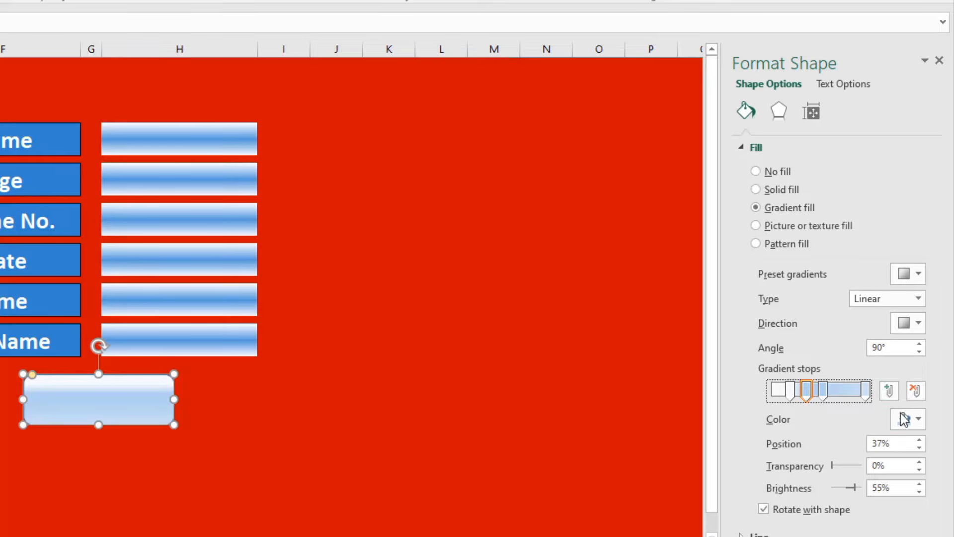
click(905, 419)
click(820, 383)
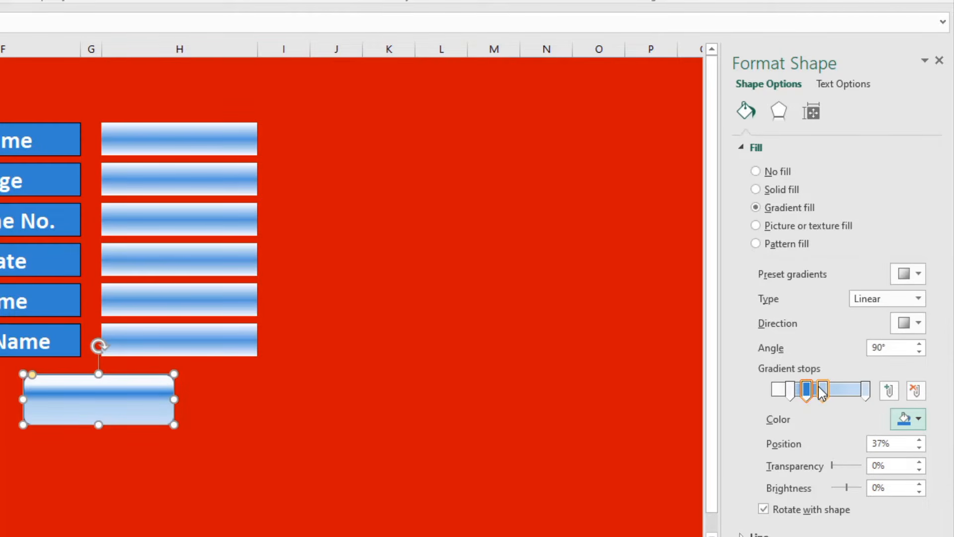
click(910, 419)
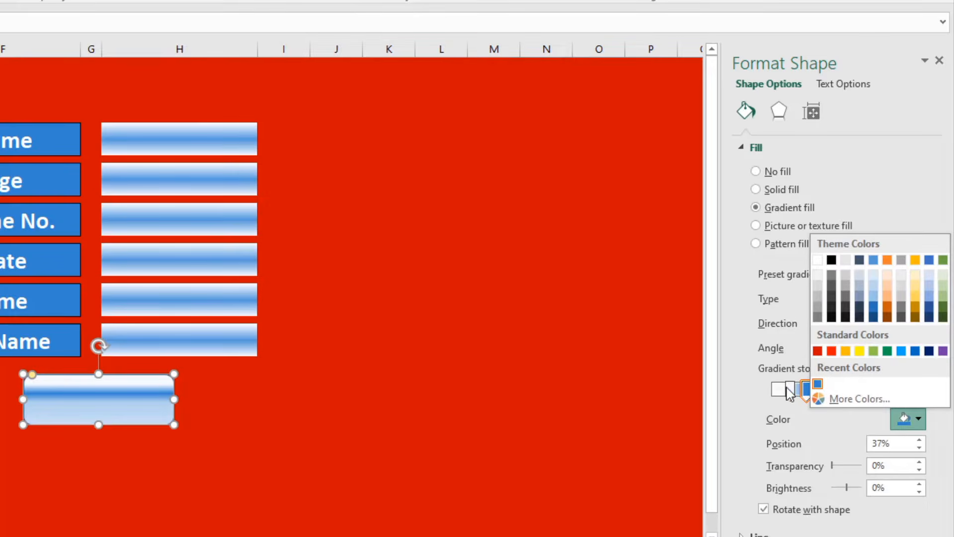
Move the dark blue stop to 7% and colour the last gradient stop blue.
click(790, 394)
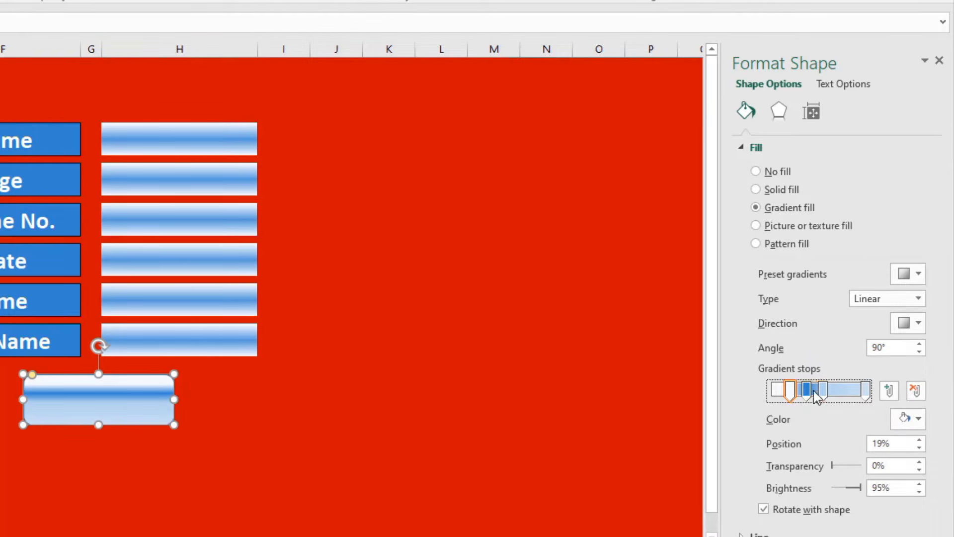
mouse_move(807, 391)
mouse_down()
mouse_move(779, 389)
mouse_move(803, 397)
mouse_up()
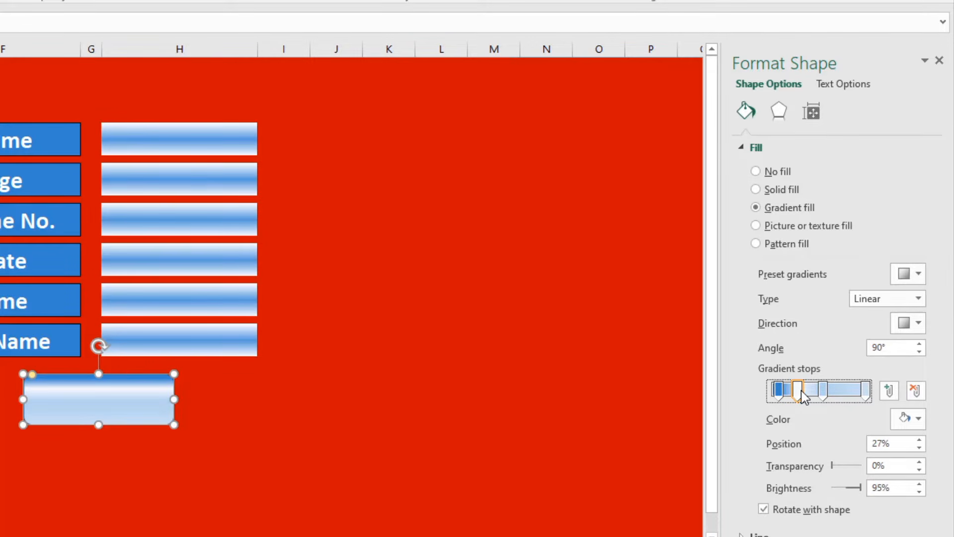
click(781, 395)
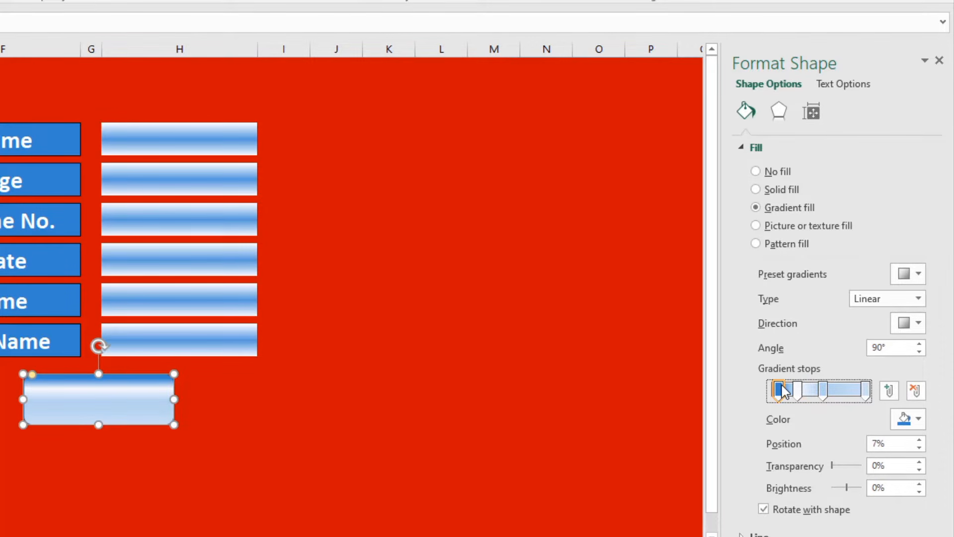
click(867, 391)
click(906, 420)
click(817, 384)
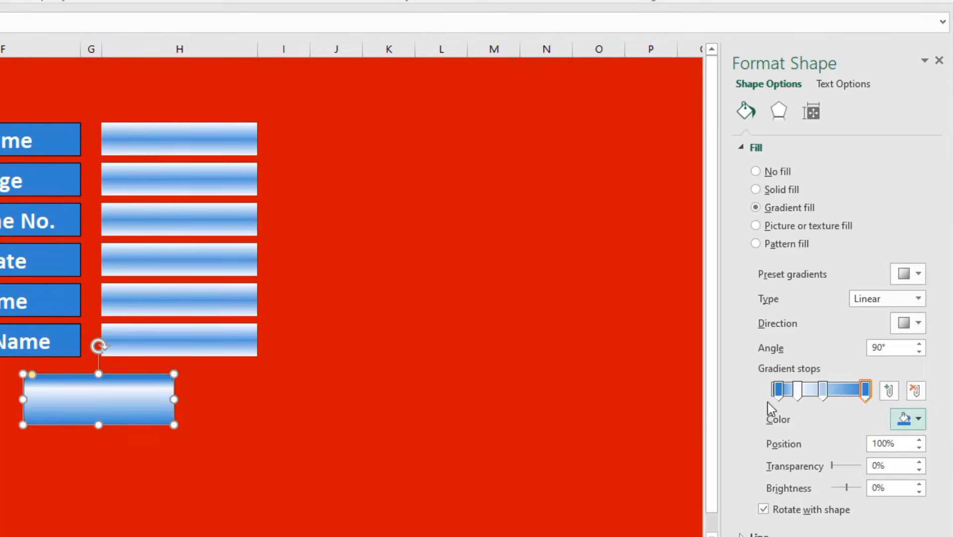
click(440, 419)
Enter the label 'Save' inside the button shape.
double_click(270, 461)
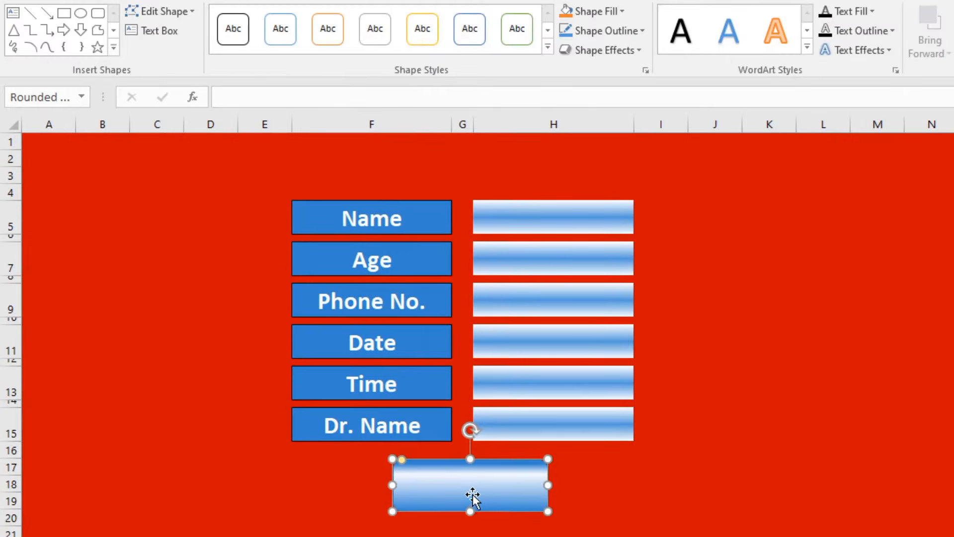
right_click(264, 452)
click(514, 293)
double_click(414, 474)
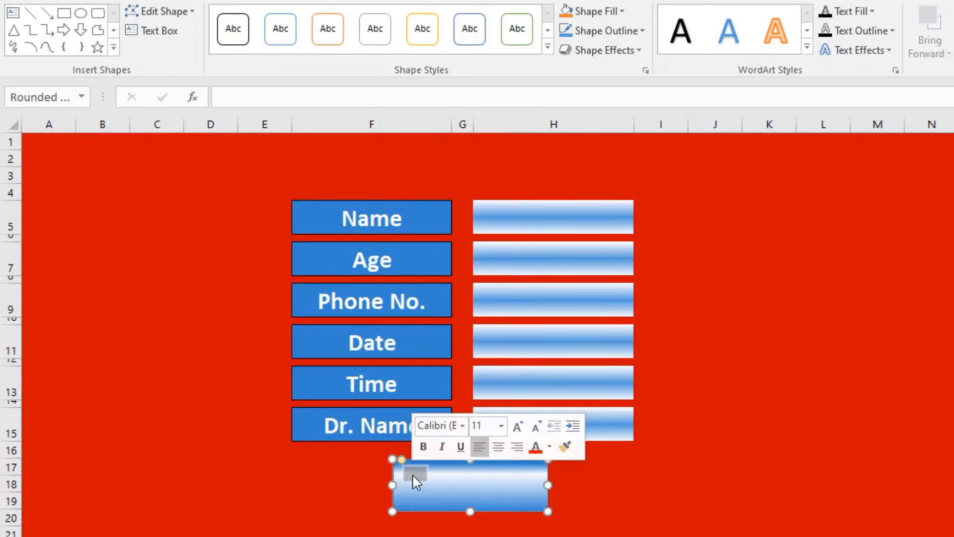
Format the Save label black, centred horizontally and vertically, enlarged to 32 pt and bold.
click(64, 1)
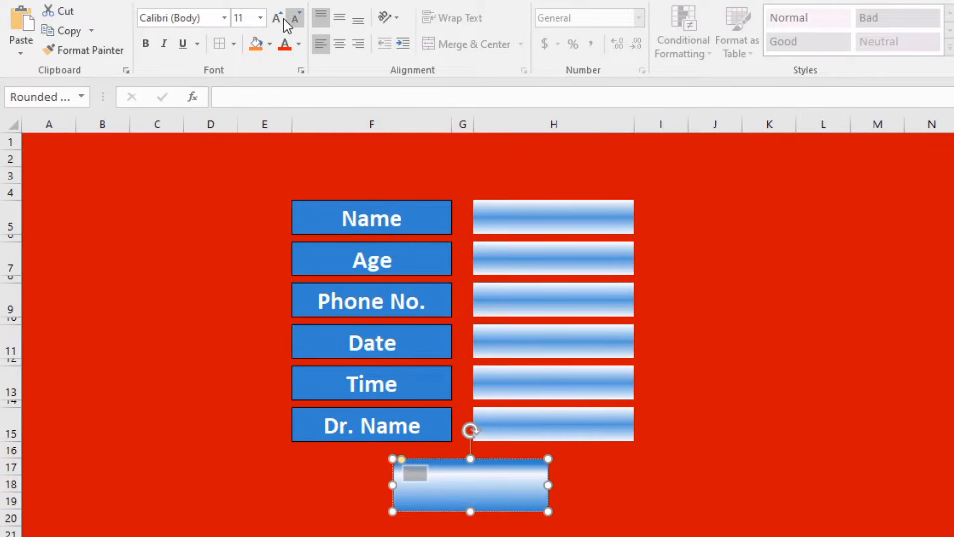
click(299, 44)
click(311, 74)
click(339, 44)
click(342, 23)
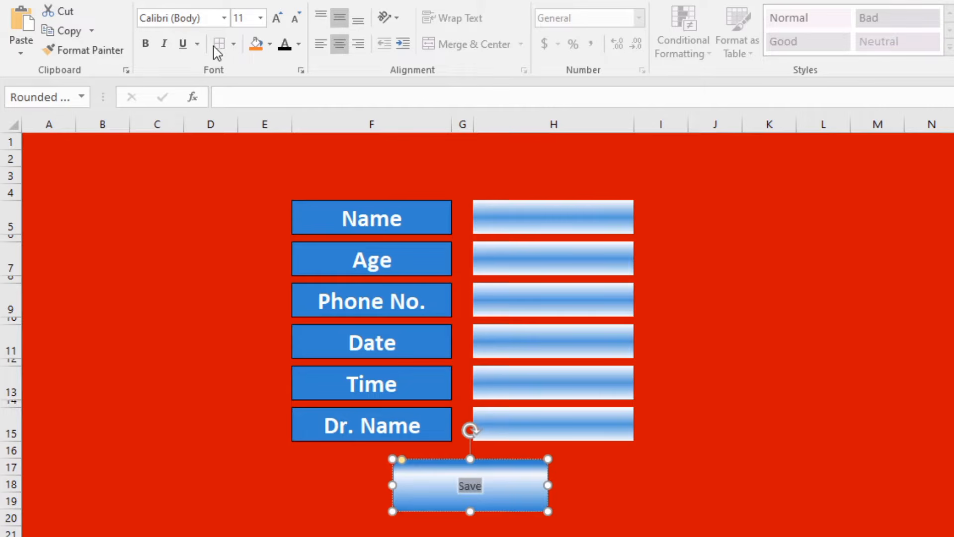
click(277, 20)
click(278, 20)
click(277, 20)
click(278, 20)
click(277, 20)
click(277, 20)
click(277, 20)
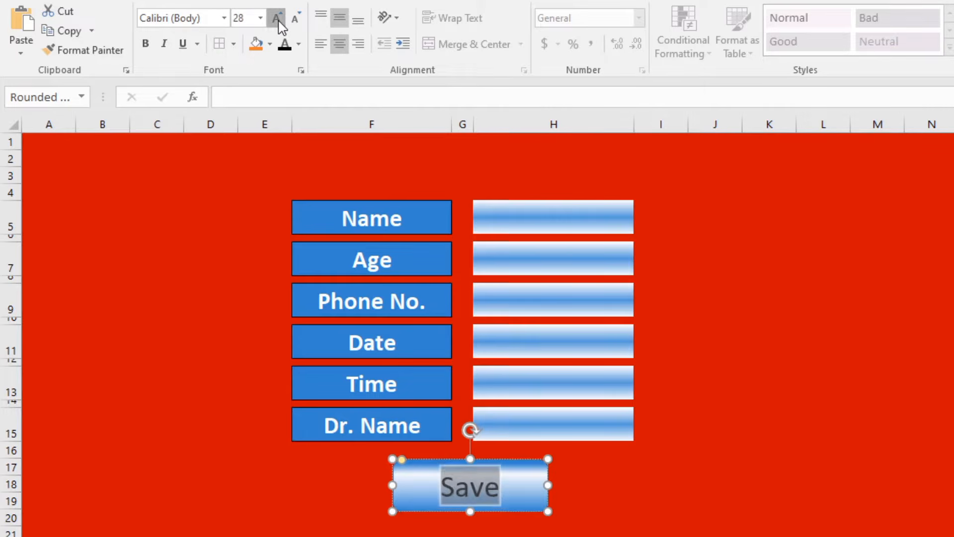
click(277, 20)
click(146, 43)
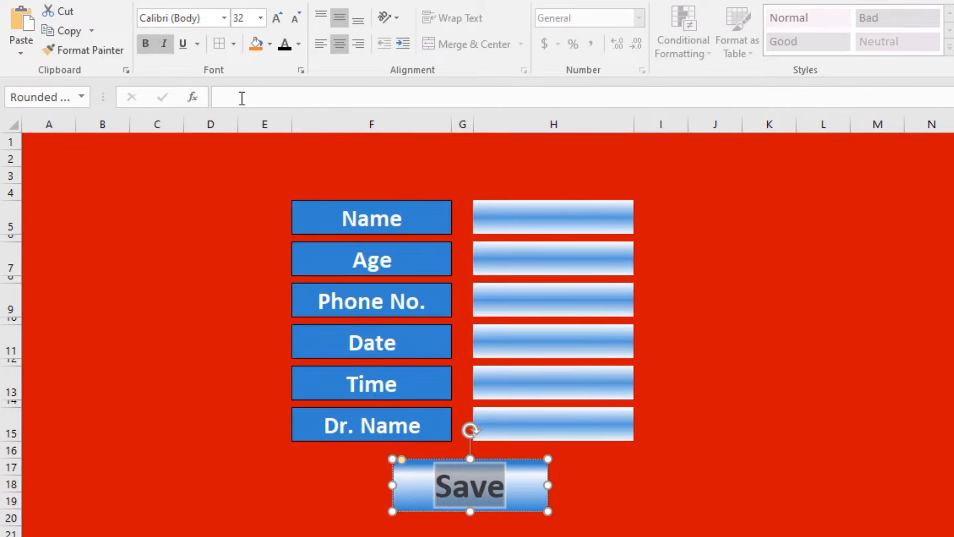
click(704, 469)
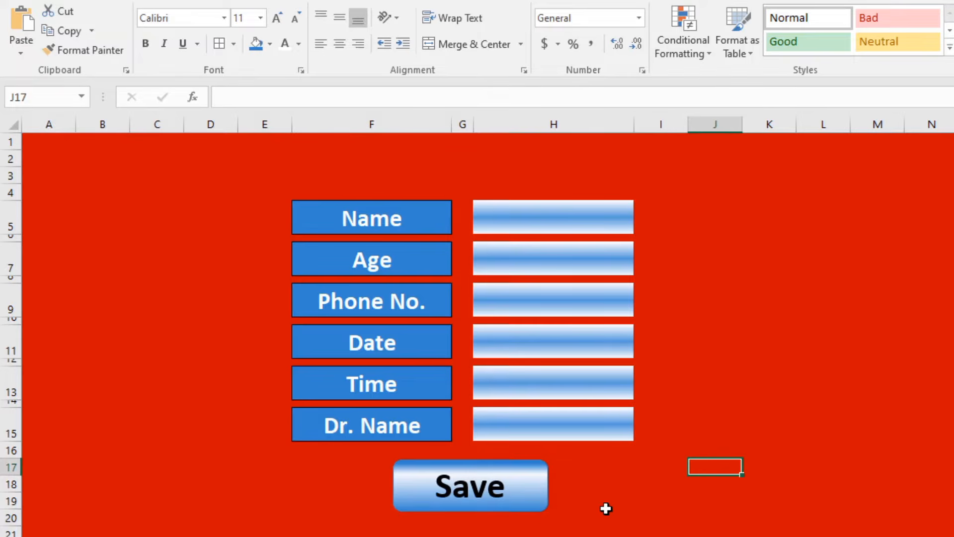
Enter =NOW() in the Date cell H11.
click(677, 515)
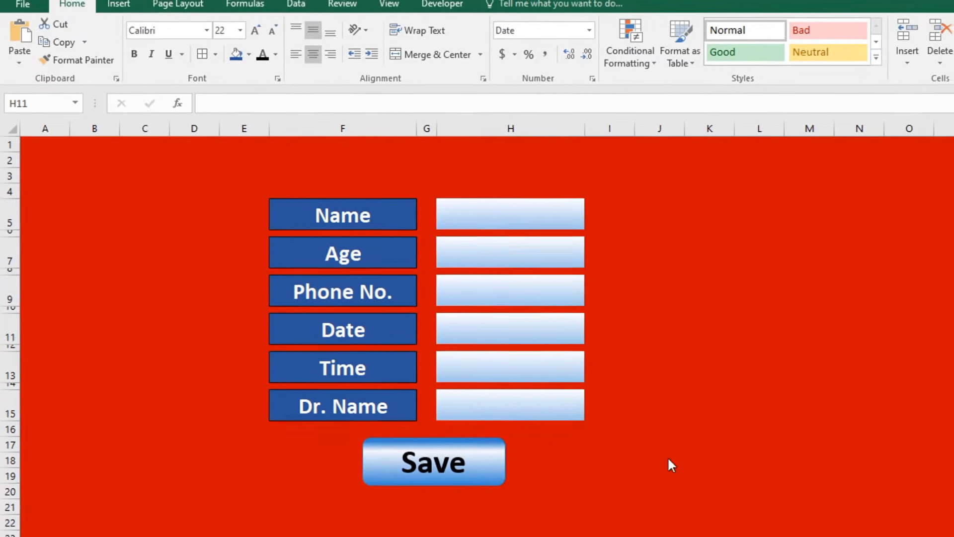
click(519, 320)
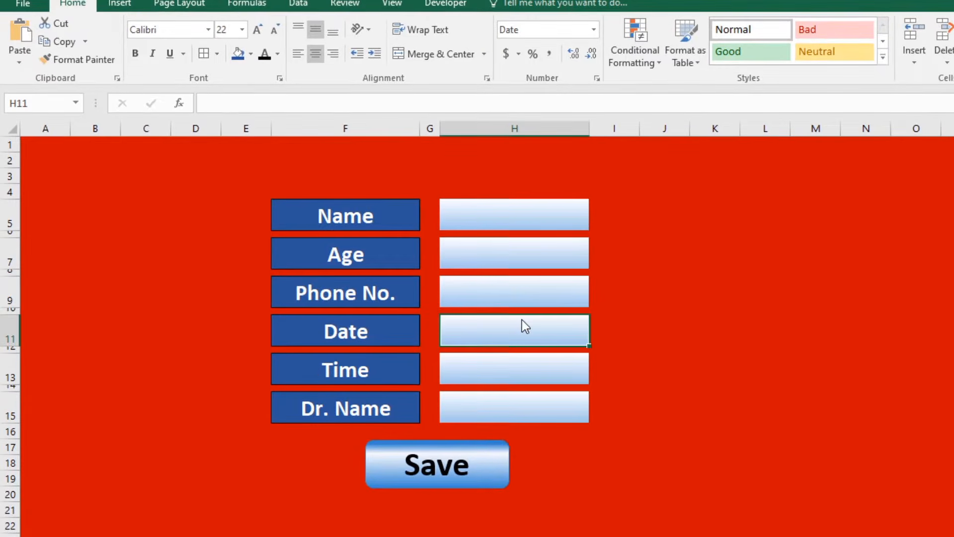
drag(386, 328, 517, 328)
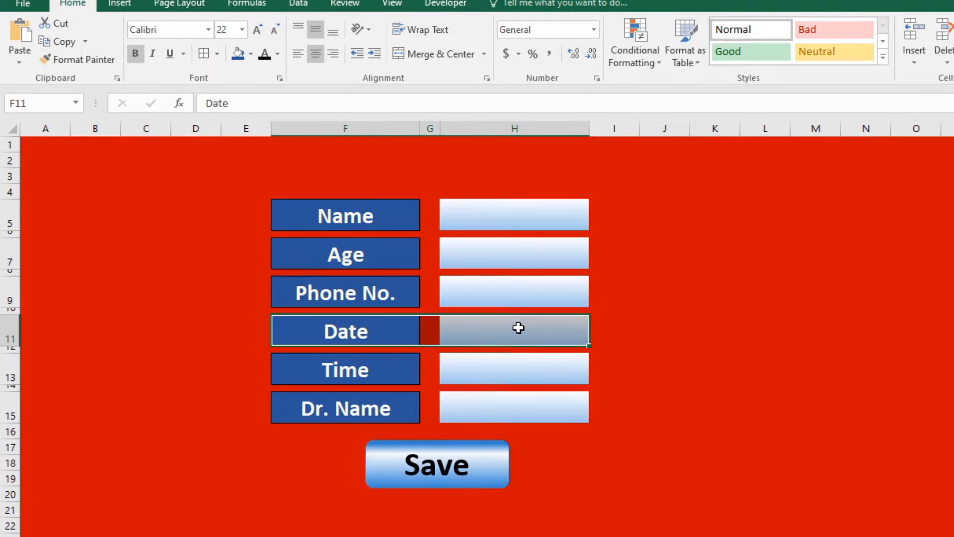
click(517, 328)
text(=)
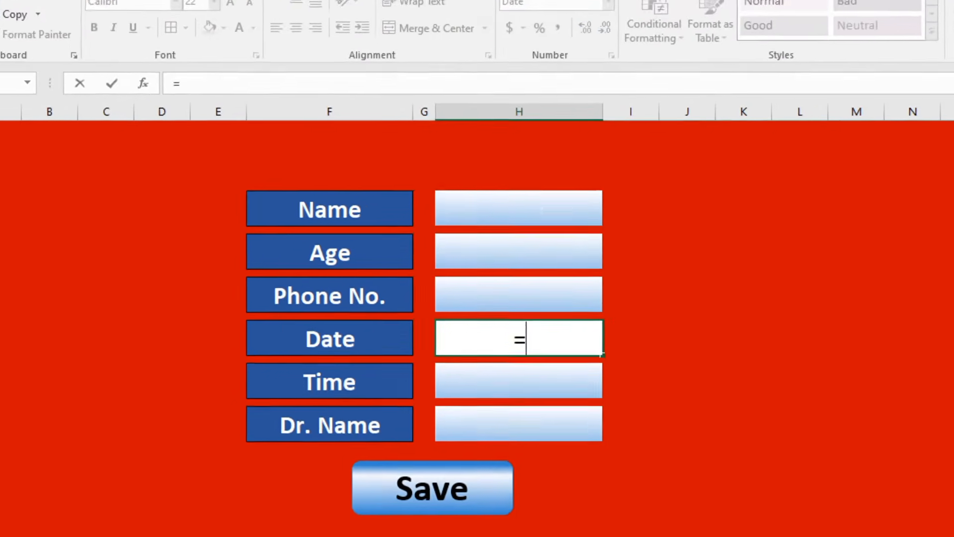
text(NOW())
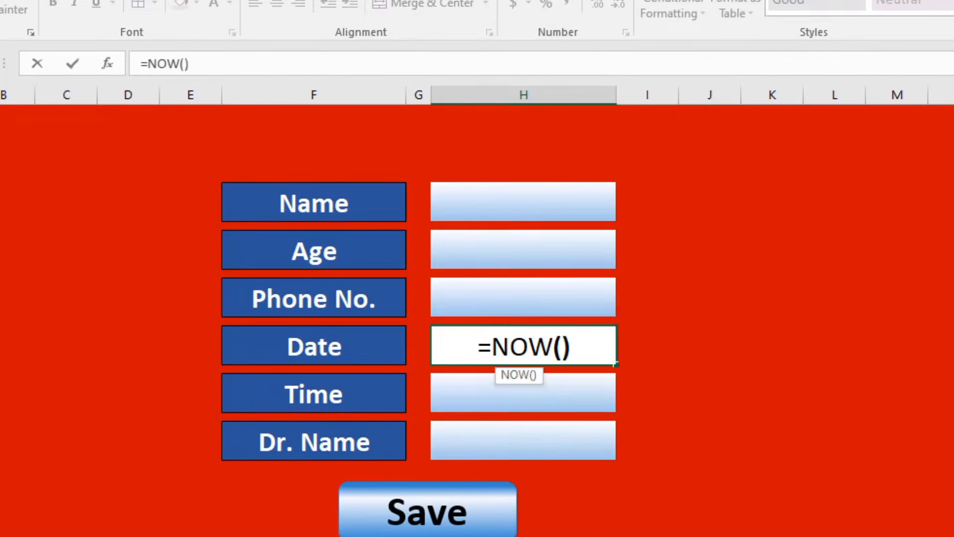
key(Return)
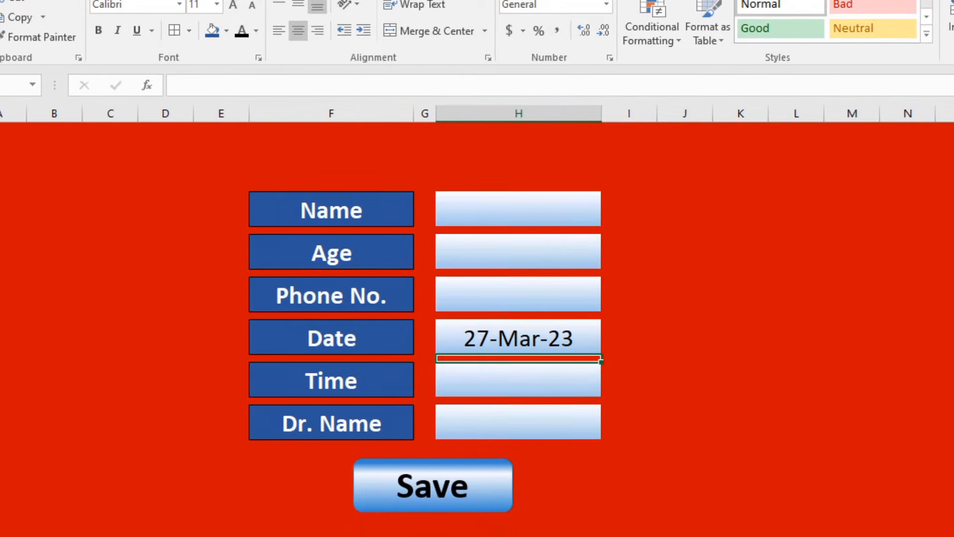
Rewrite H11 as =IF($H$5="","",NOW()) so the date shows only when H5 is filled.
key(Up)
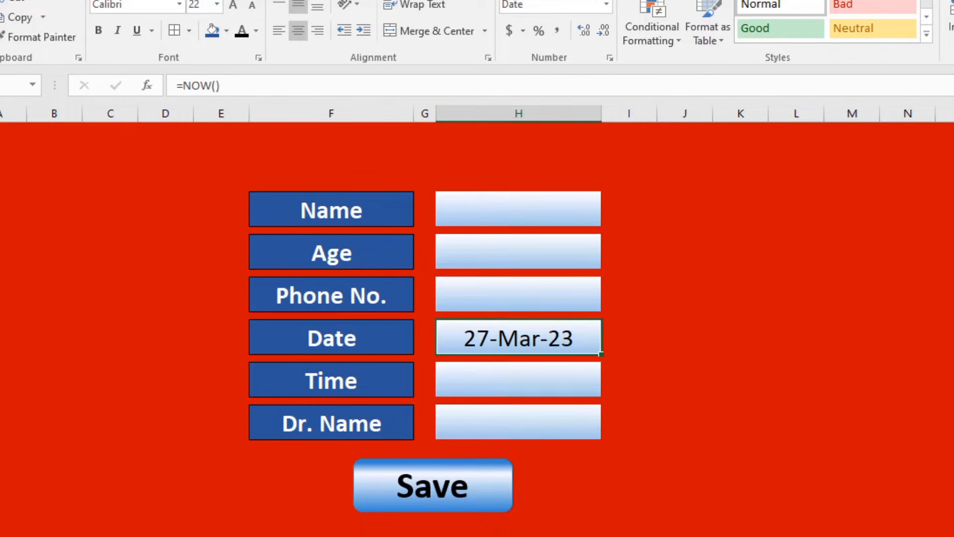
key(F2)
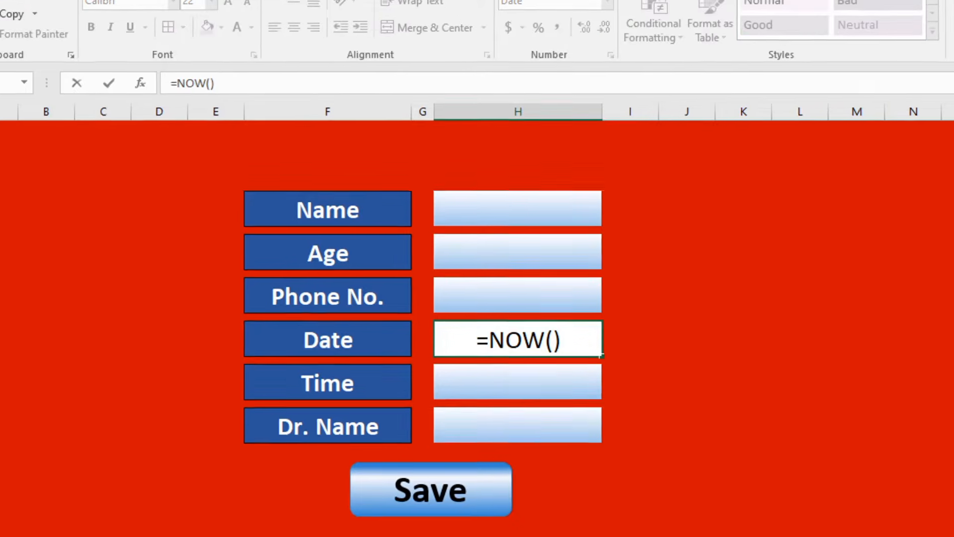
key(Right)
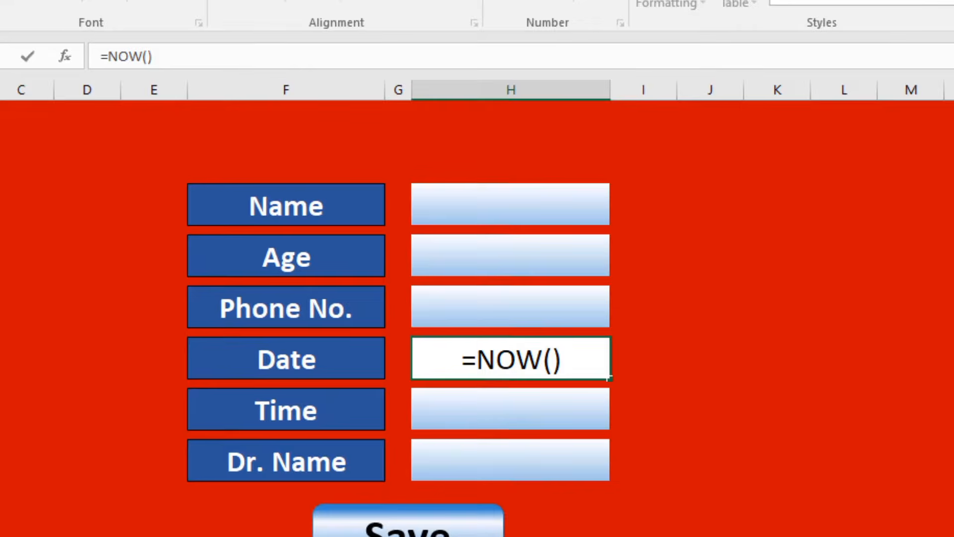
text(if()
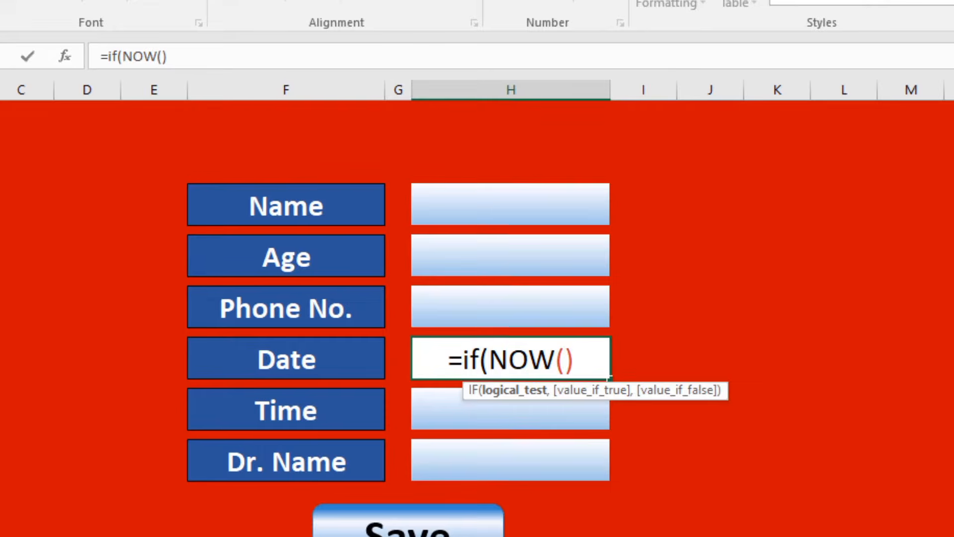
click(524, 203)
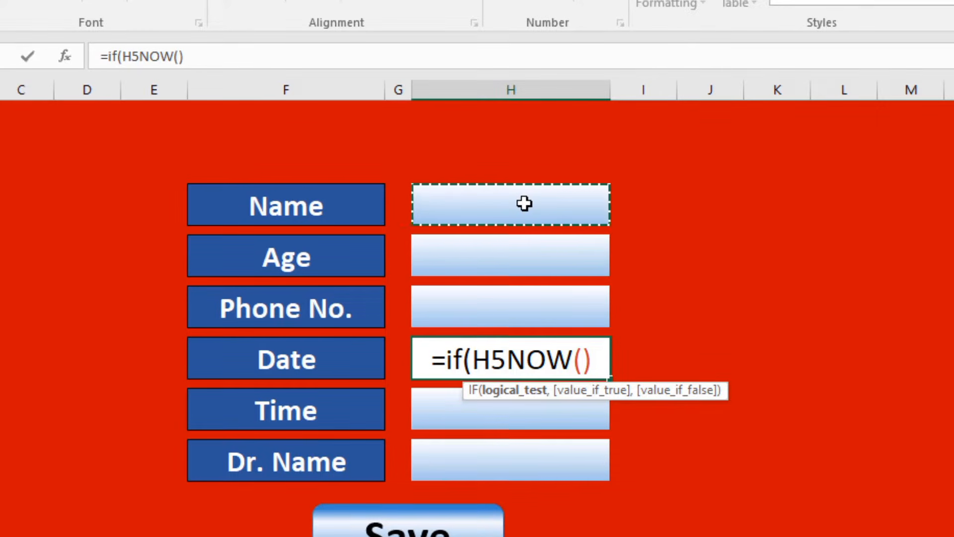
key(F4)
text(=)
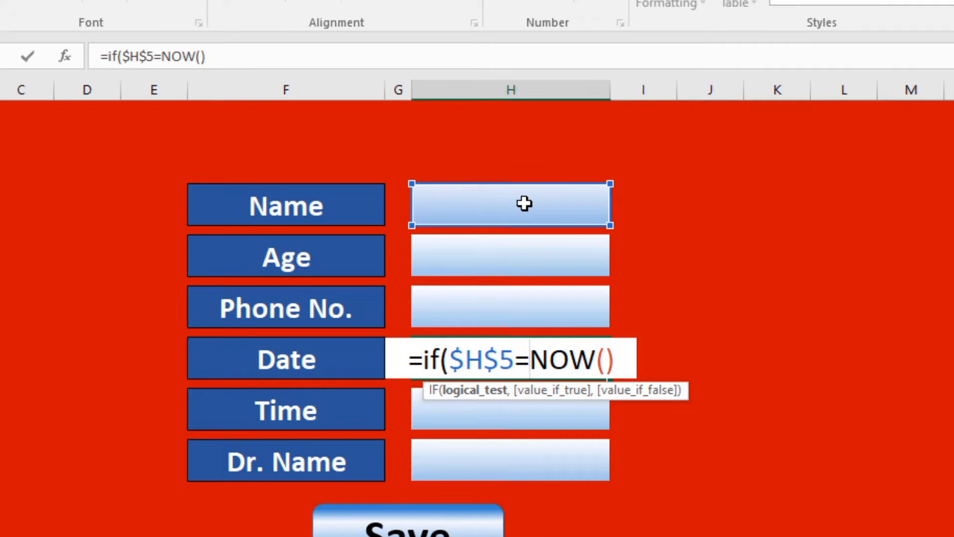
text("")
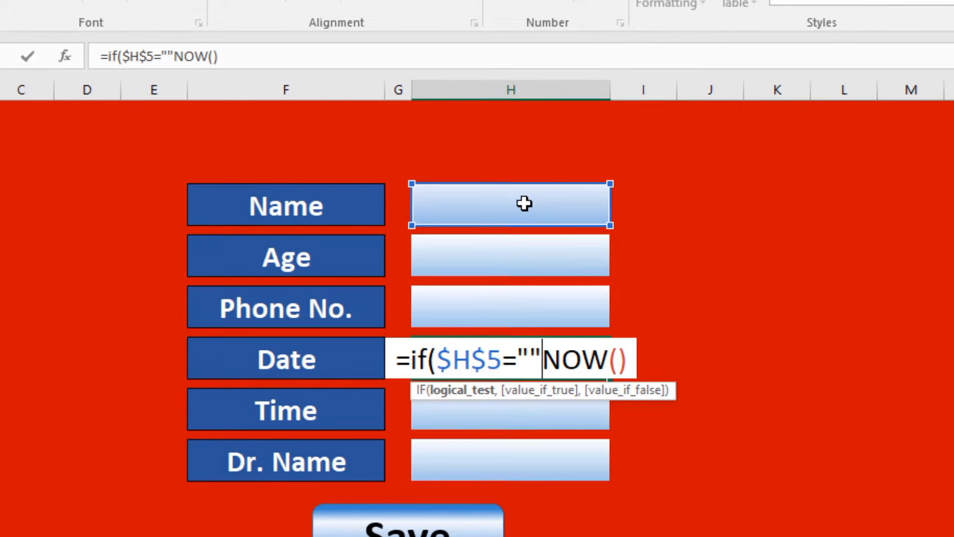
text(,"",NOW()
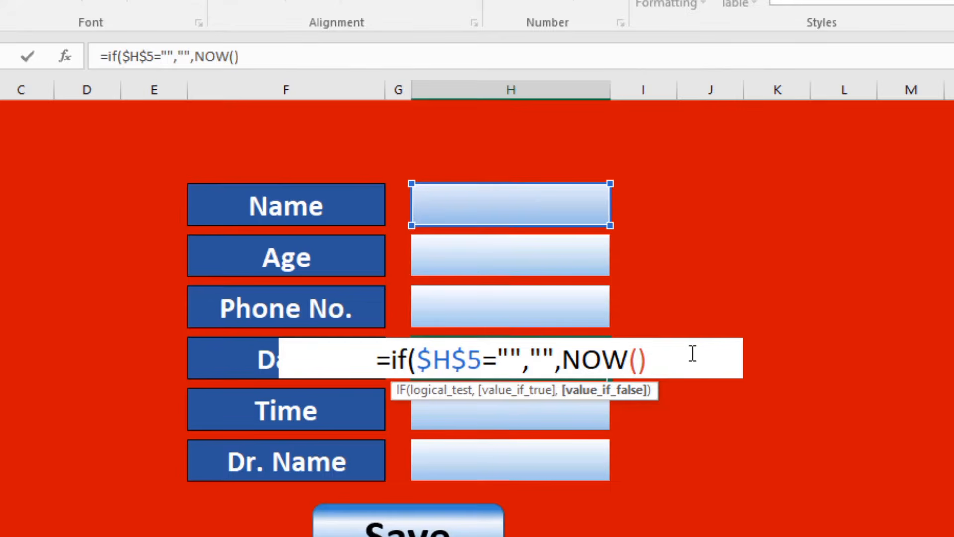
text())
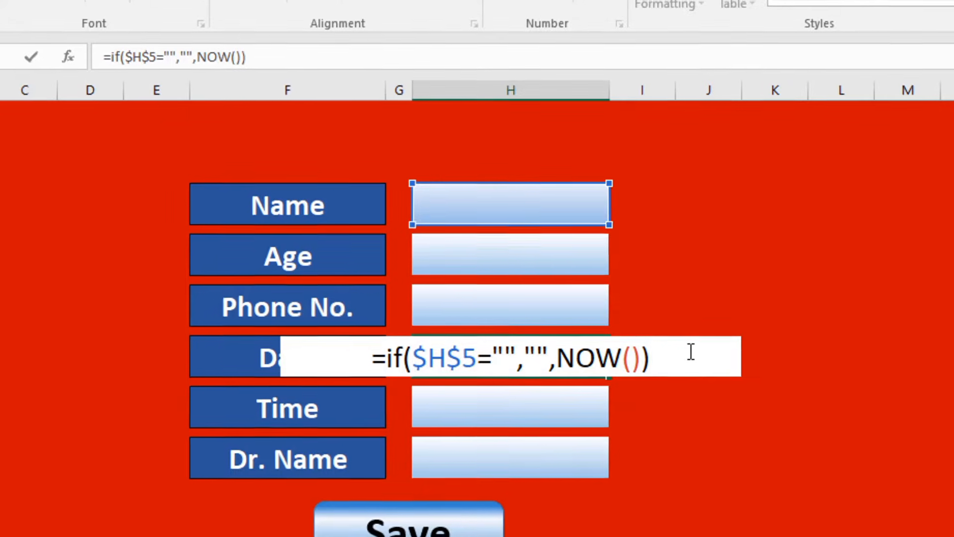
key(Return)
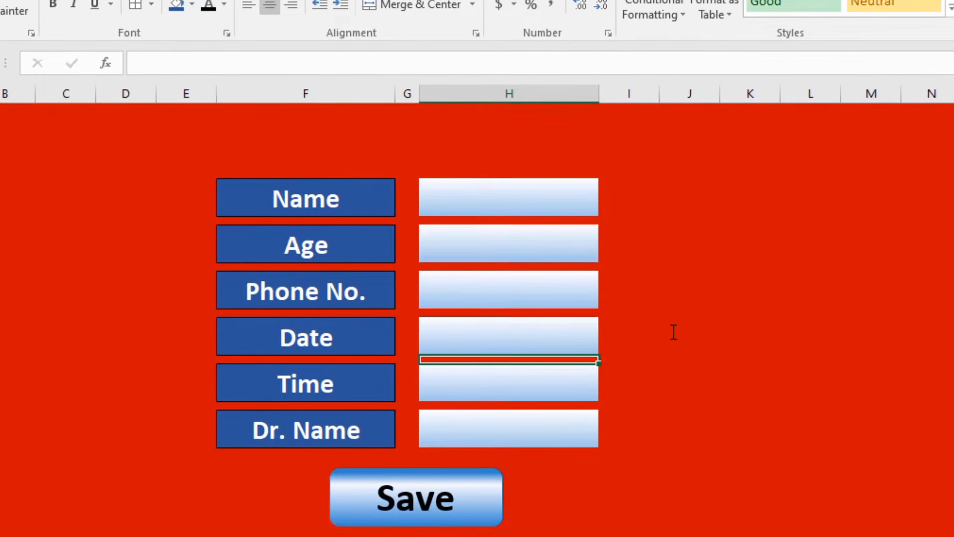
key(Up)
key(Up)
key(Up)
key(Up)
key(Up)
key(Up)
key(Up)
key(Up)
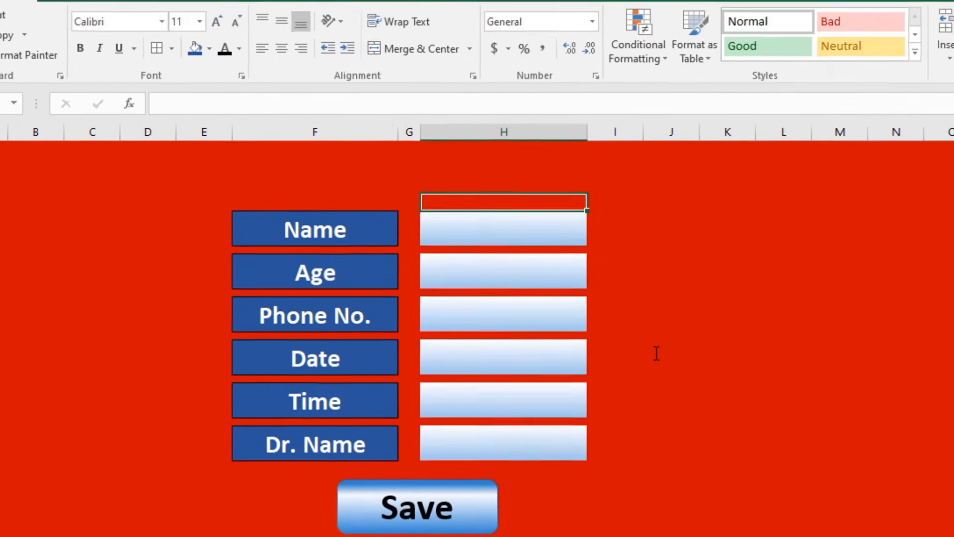
Type a sample patient name into the Name box H5.
key(Down)
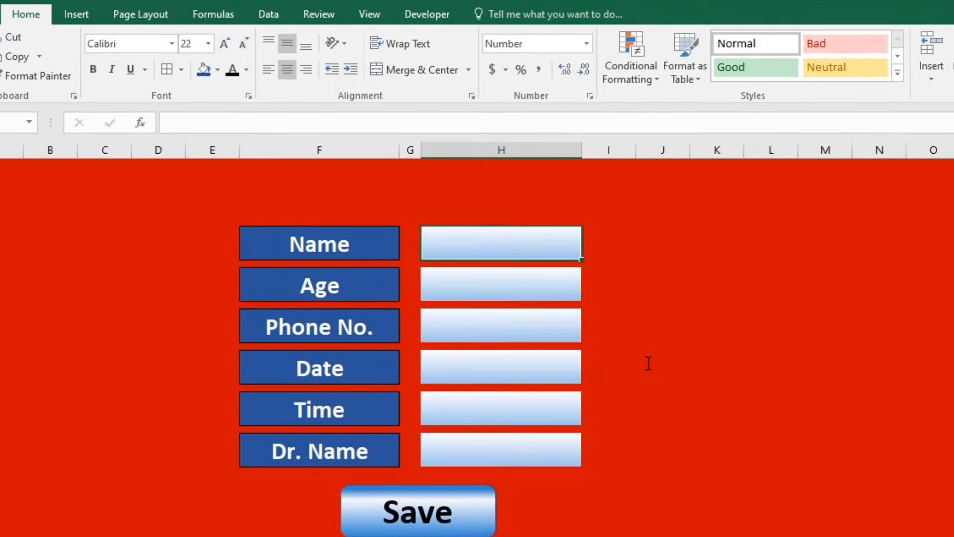
text(Fakhar)
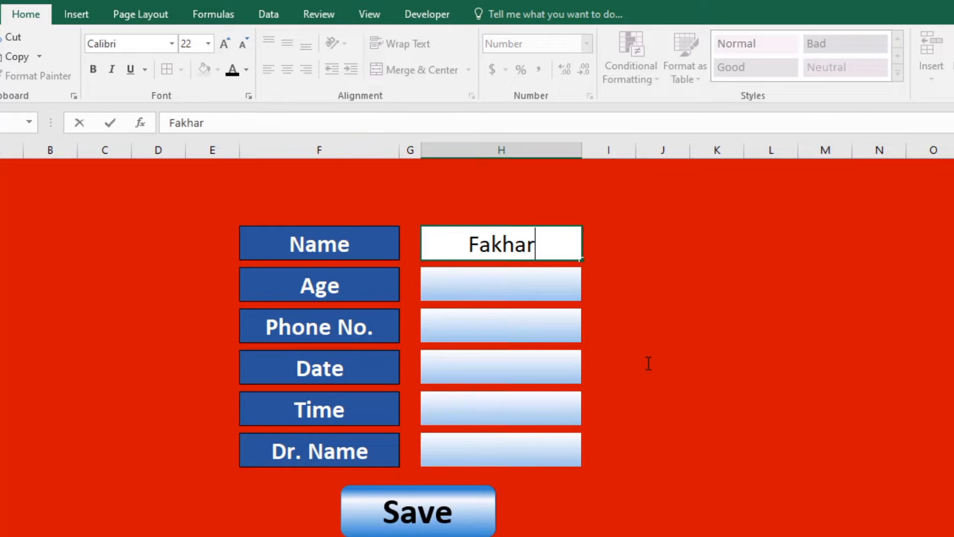
key(Return)
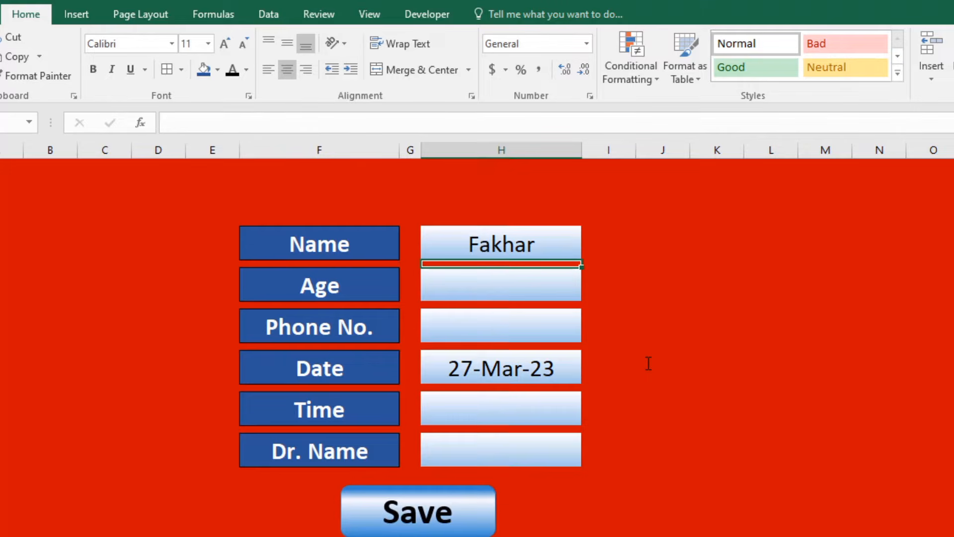
Copy the Date formula from H11 into the Time cell H13.
key(Down)
key(Down)
key(Down)
key(Down)
key(Down)
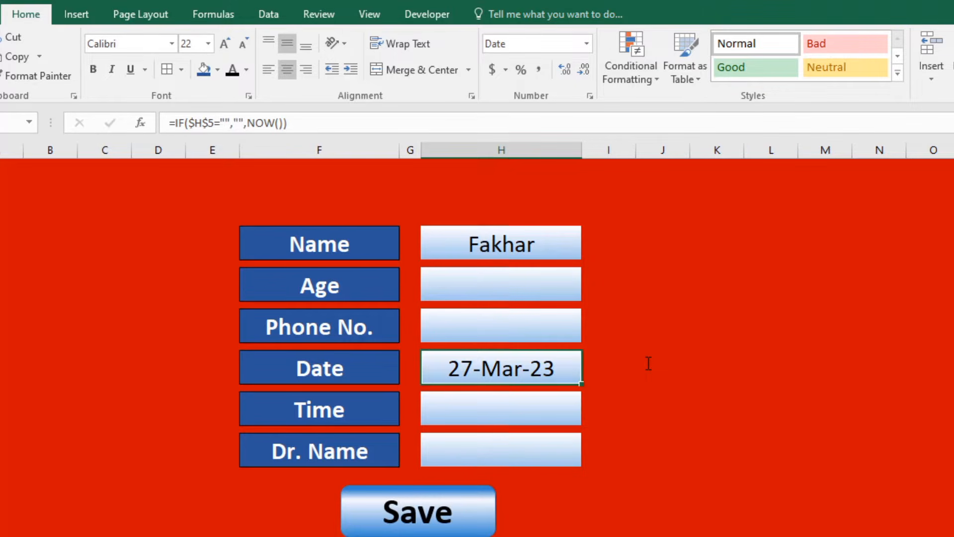
key(ctrl+c)
key(Down)
key(Down)
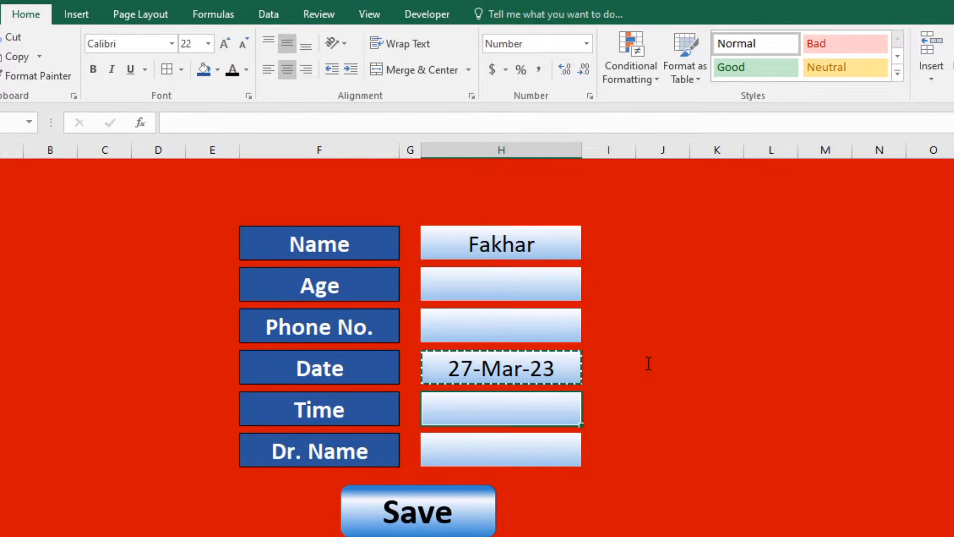
key(Return)
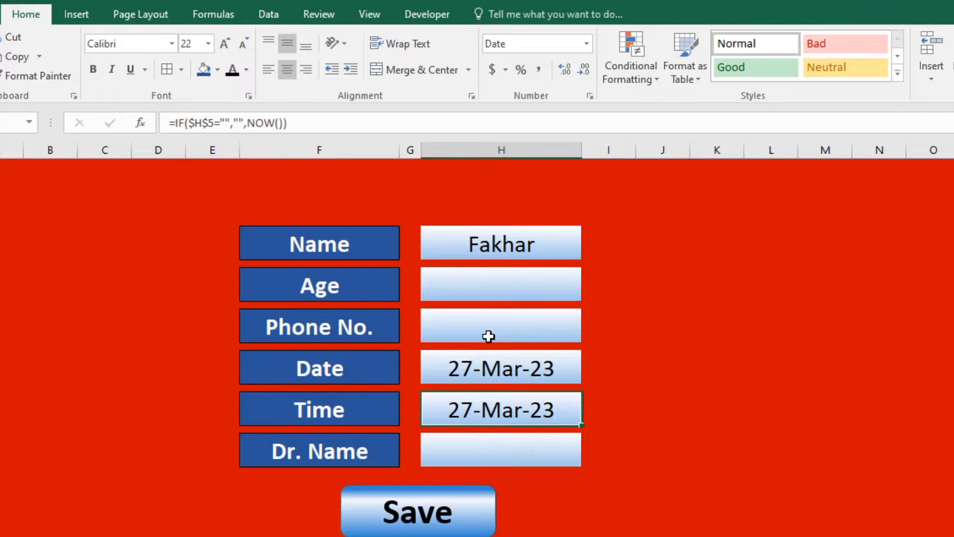
Format the Time cell with the 1:30:55 PM time format.
click(590, 99)
click(434, 176)
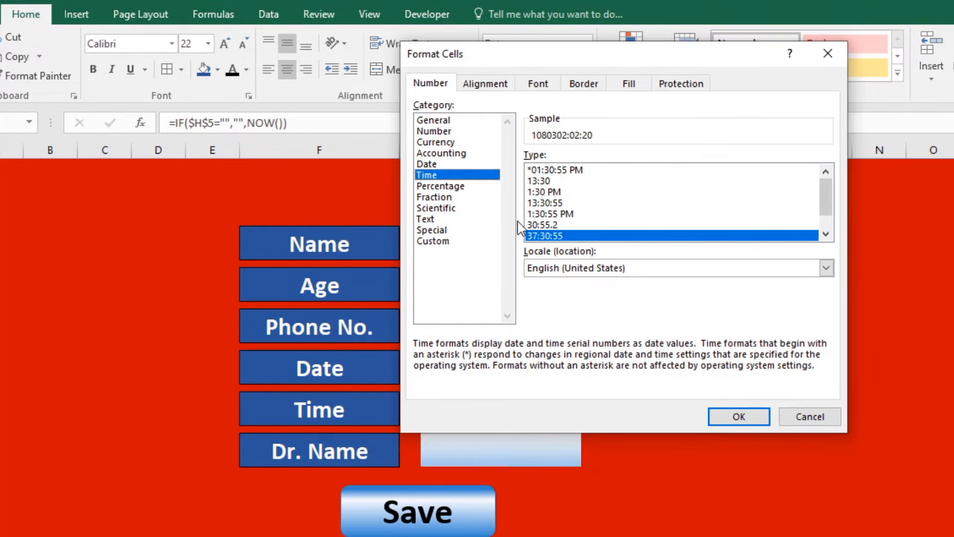
double_click(561, 213)
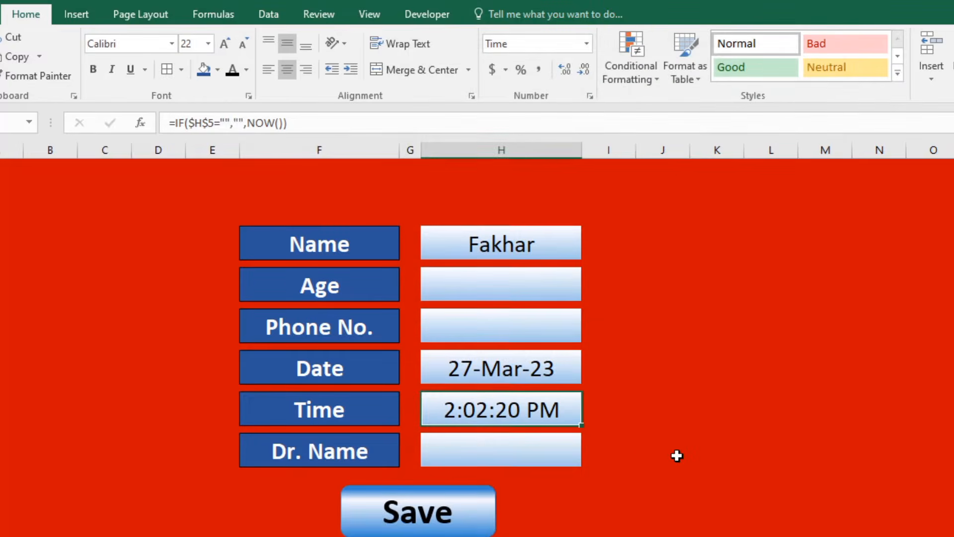
click(678, 455)
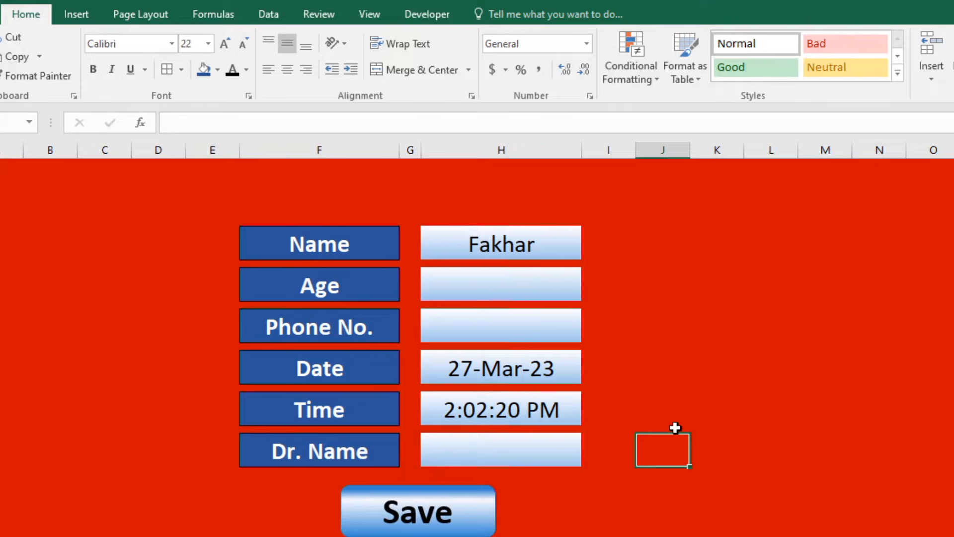
Enter 45 in the Age cell H7.
key(Up)
key(Up)
key(Up)
key(Up)
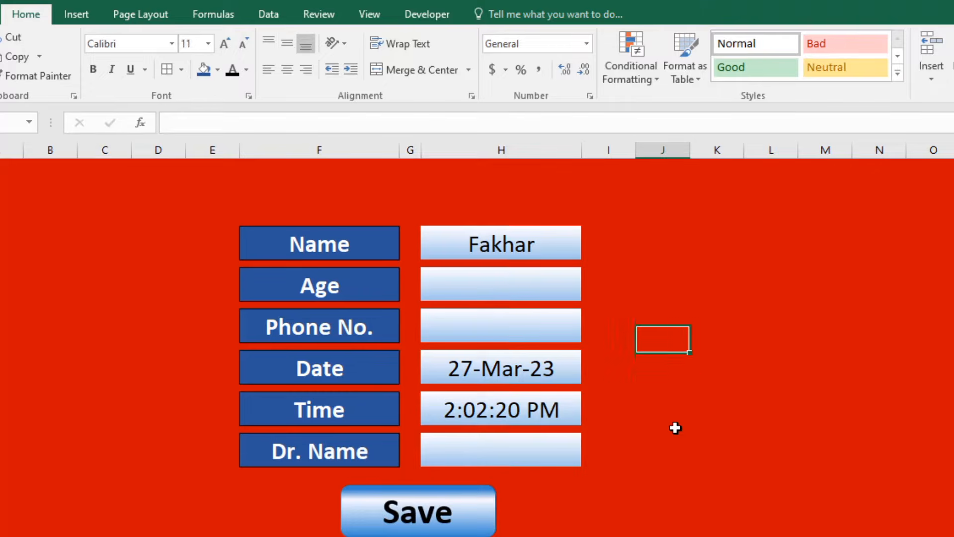
key(Up)
key(Up)
key(Left)
key(Up)
key(Up)
key(Left)
key(Up)
key(Down)
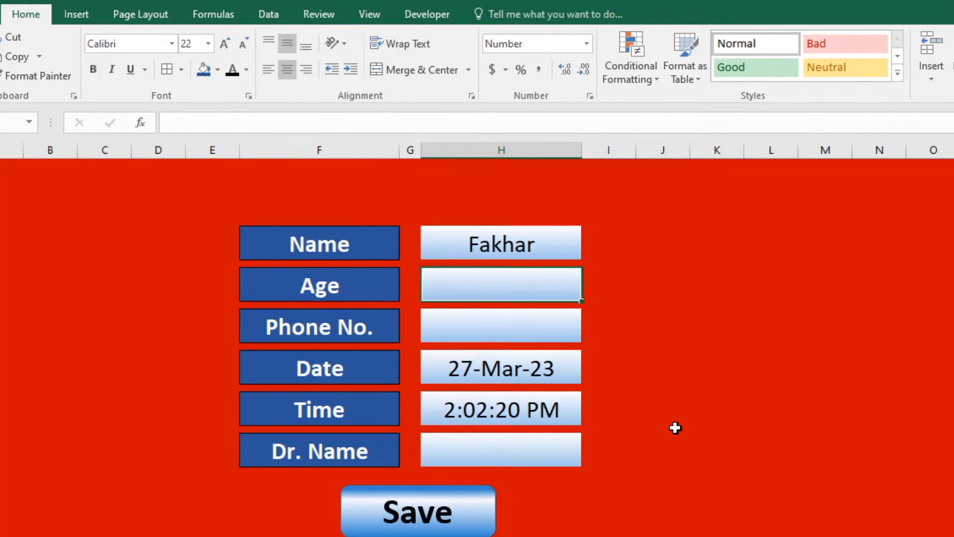
key(F2)
text(45)
key(Return)
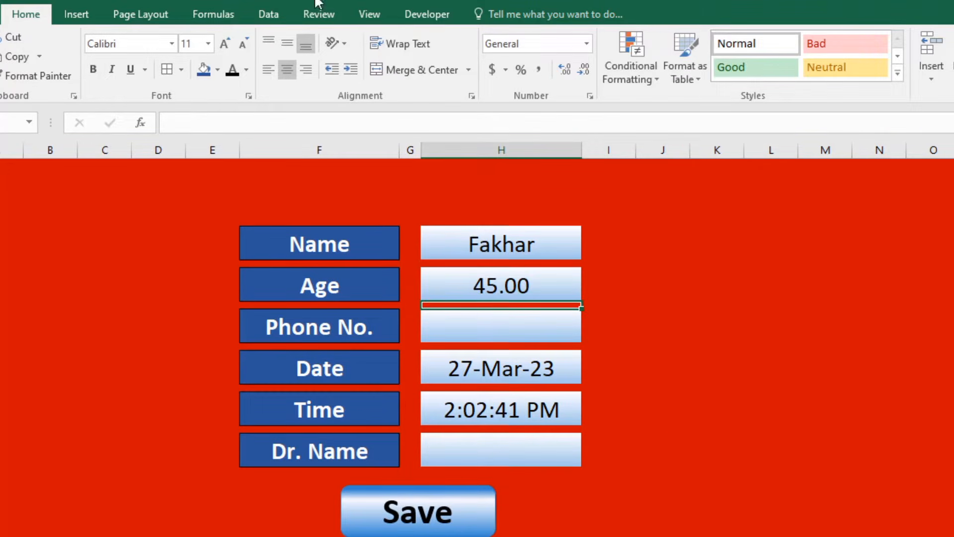
Set the Age cell's number format to General so it shows 45.
click(474, 286)
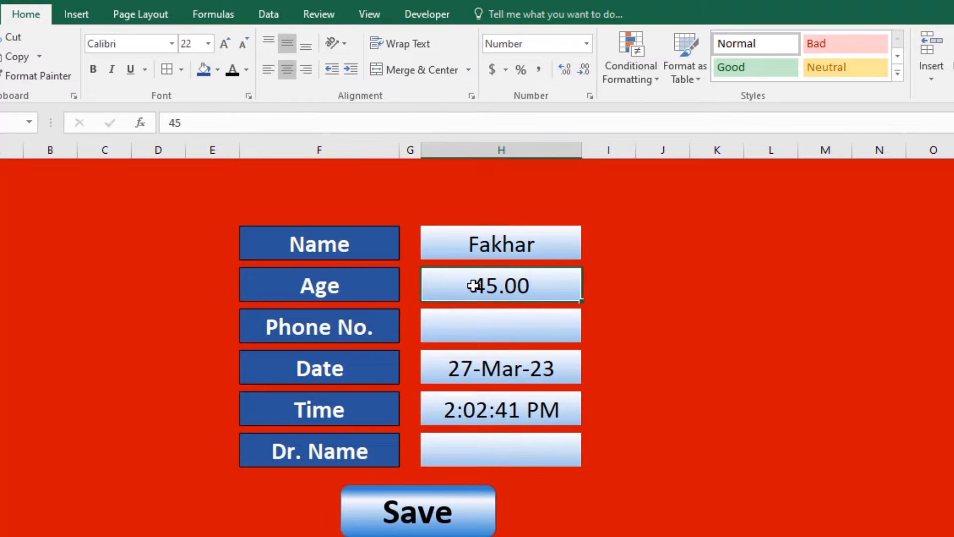
click(586, 45)
click(576, 70)
click(501, 333)
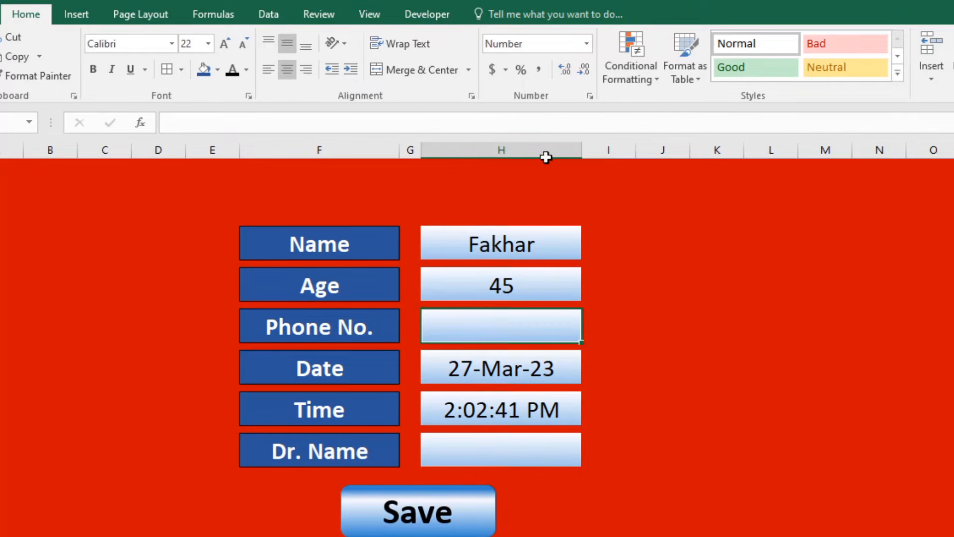
click(588, 45)
click(562, 475)
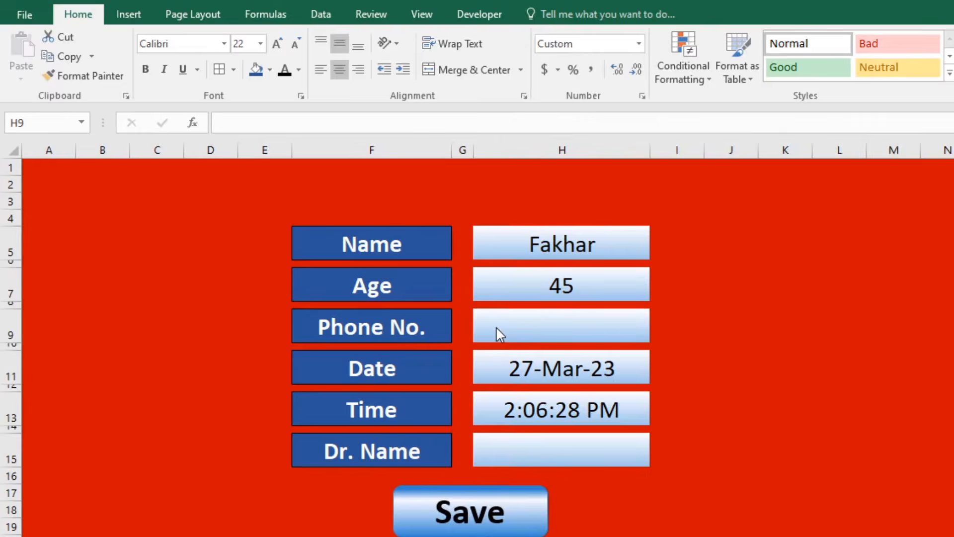
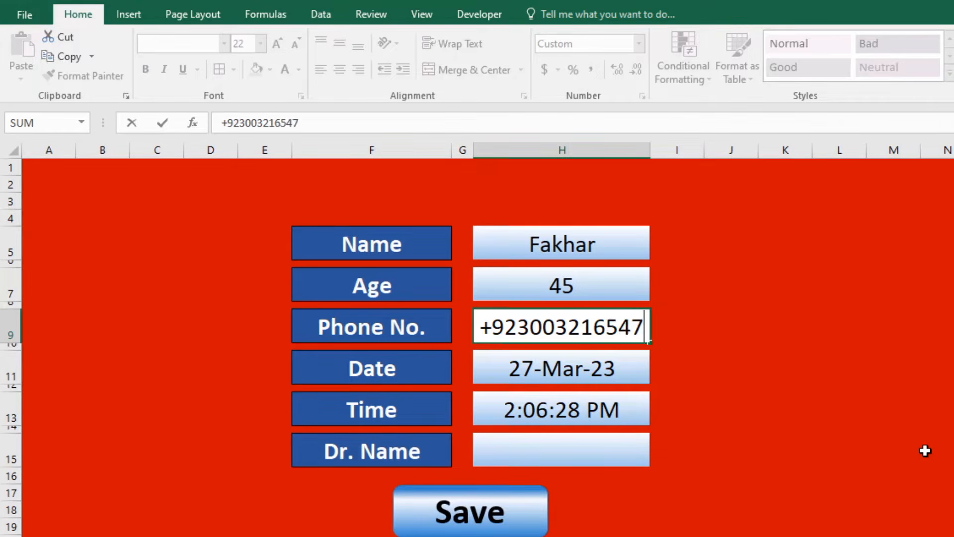
Enter the patient's phone number in H9 and apply the custom +00 number format.
key(Return)
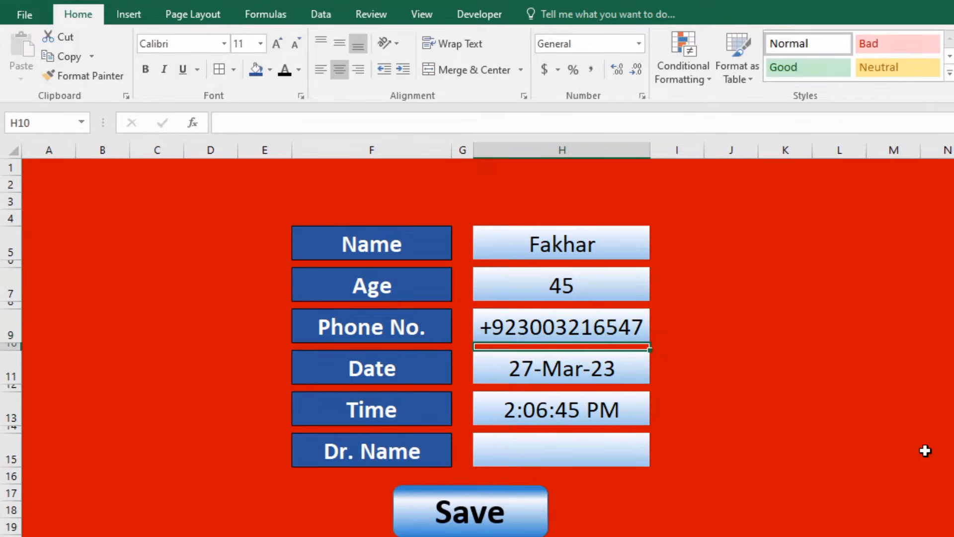
click(604, 323)
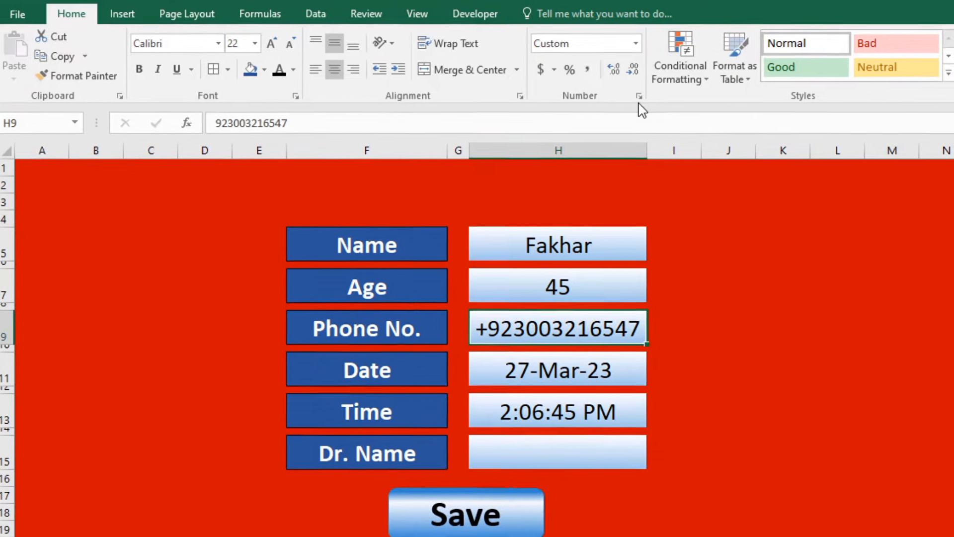
click(578, 97)
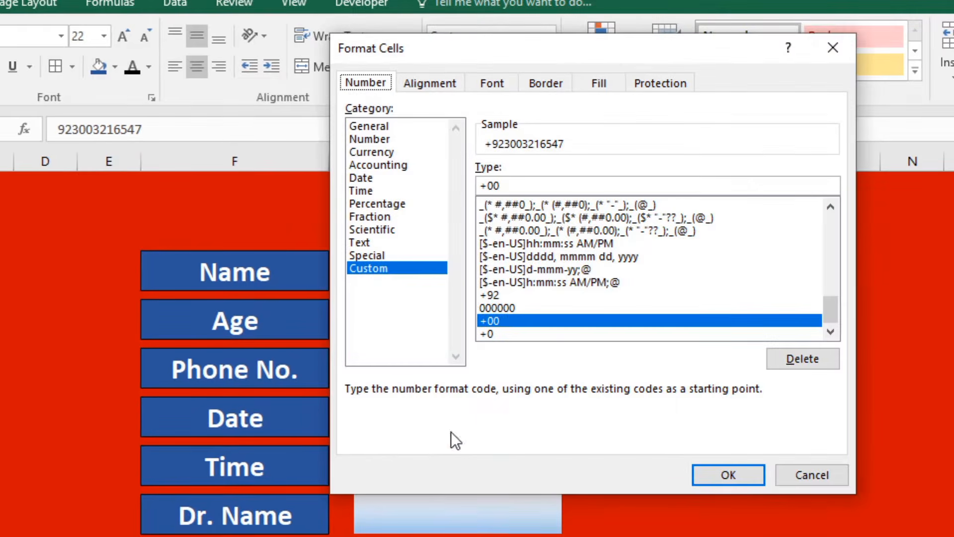
click(508, 188)
drag(517, 184, 463, 183)
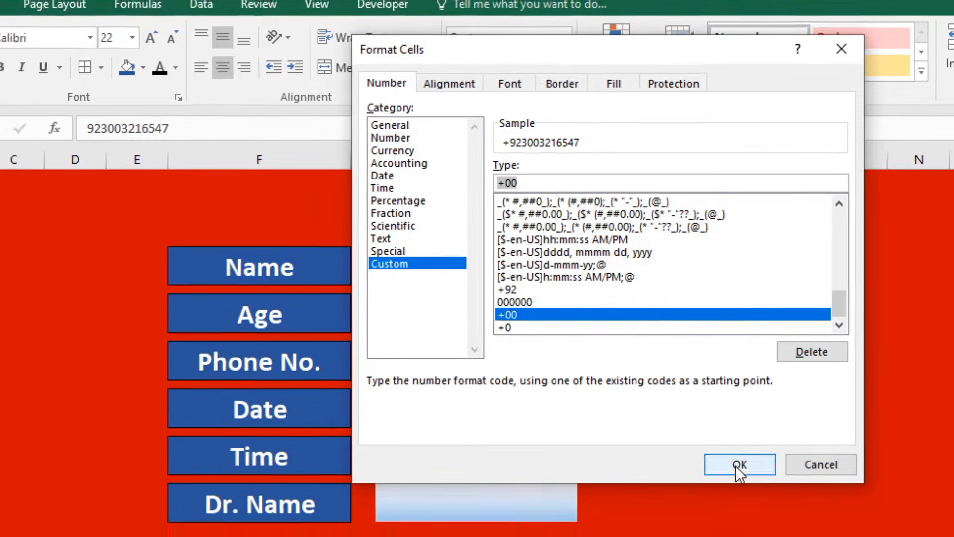
click(729, 475)
click(454, 517)
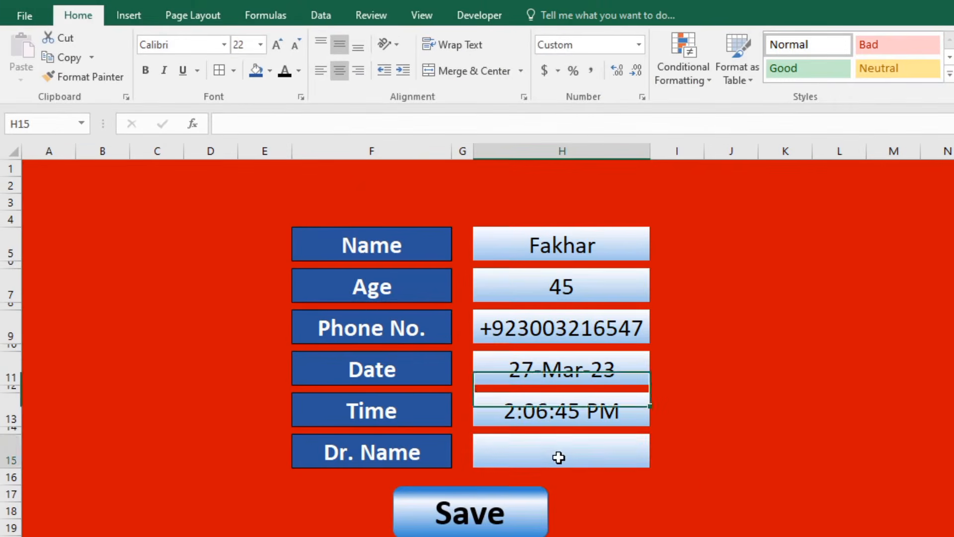
double_click(586, 453)
Add List data validation to Dr. Name cell H15 with four doctor names as source.
click(627, 514)
click(578, 456)
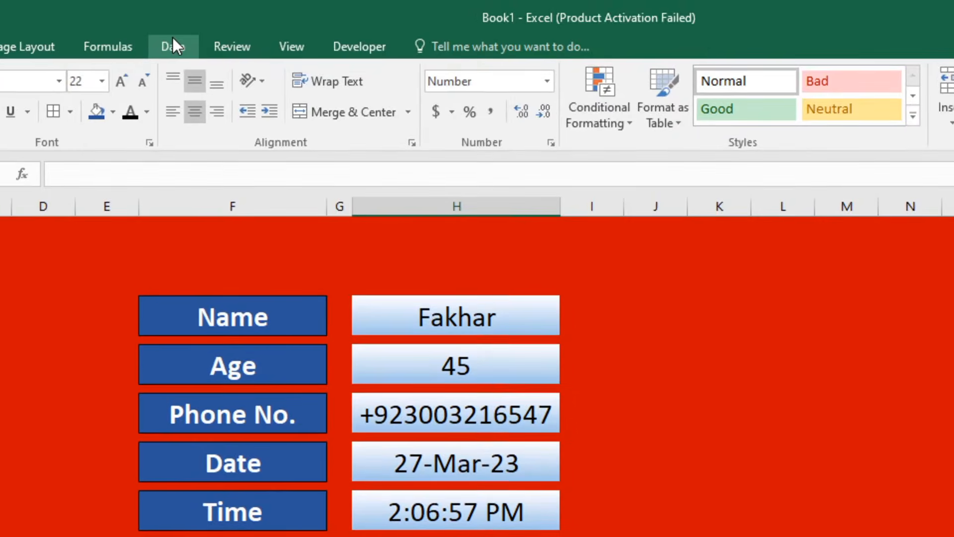
click(173, 45)
click(779, 123)
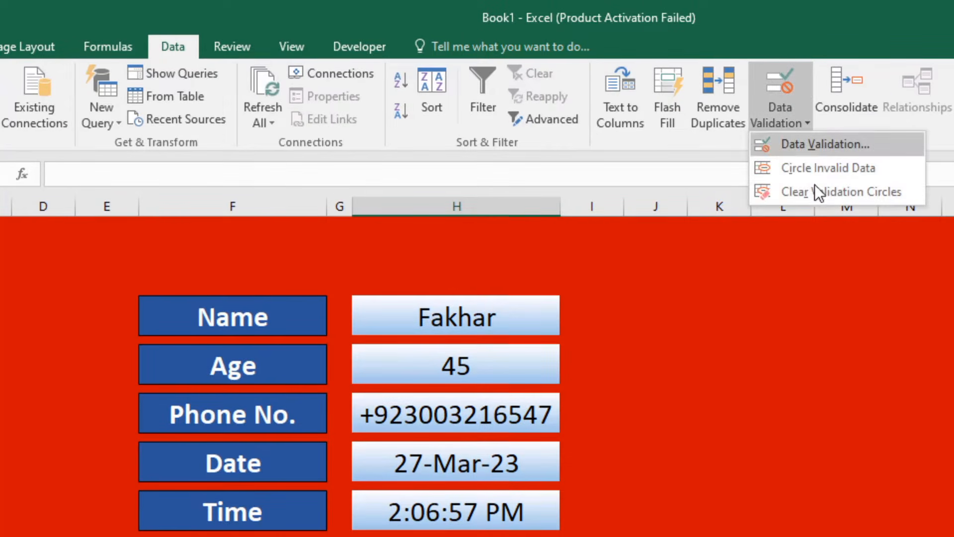
click(812, 144)
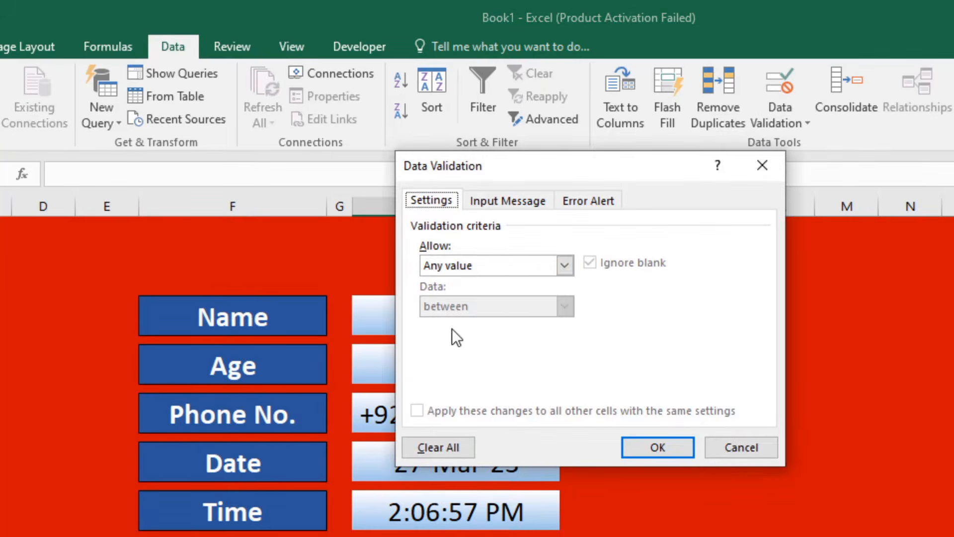
click(502, 266)
click(470, 321)
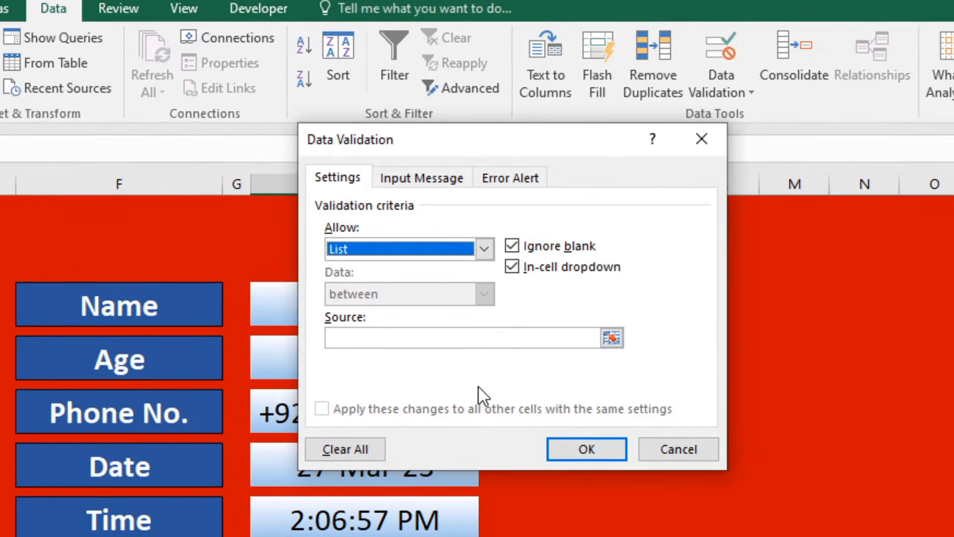
click(408, 343)
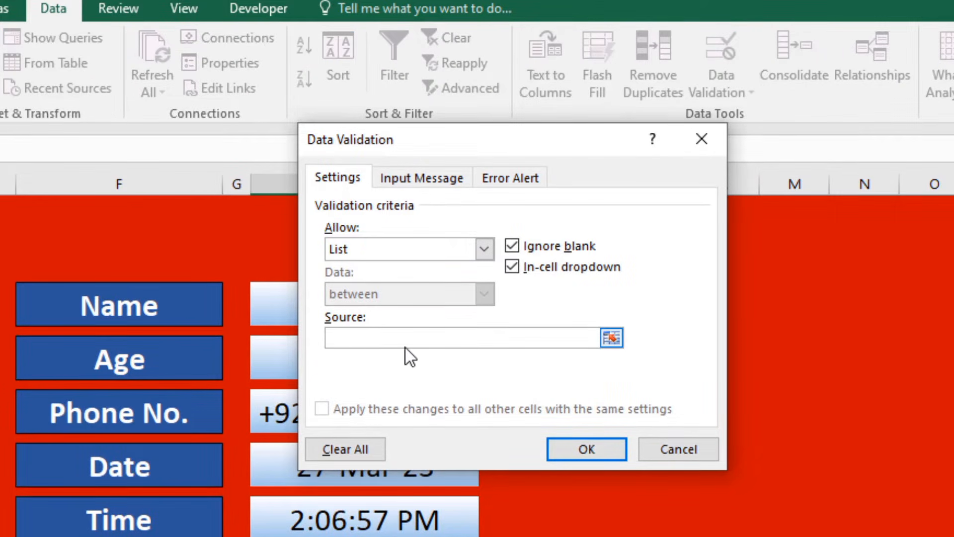
text(=)
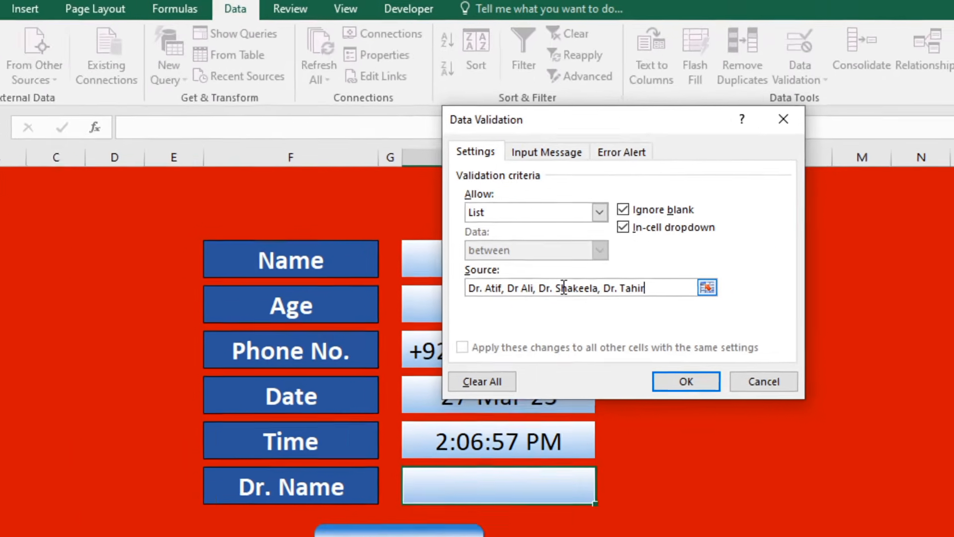
key(Return)
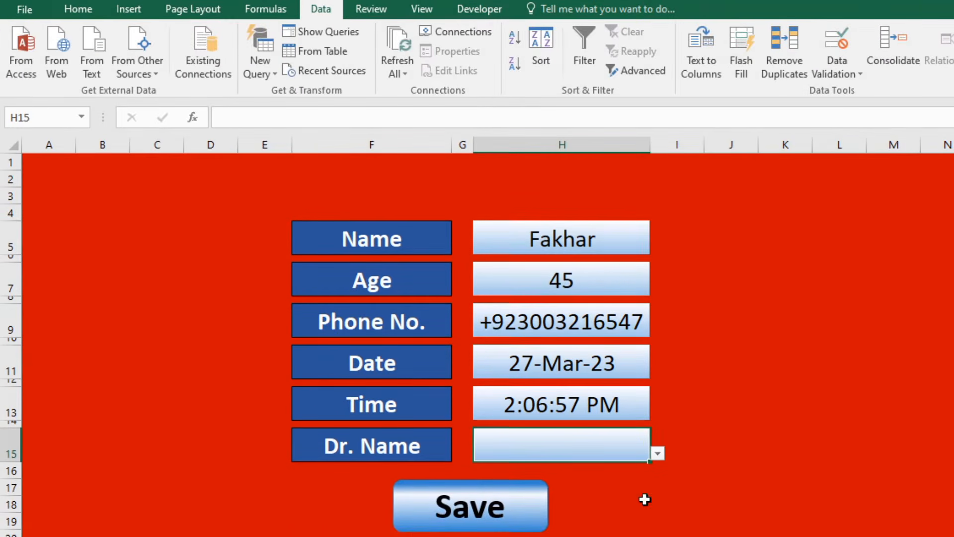
Pick the second doctor from the Dr. Name dropdown.
click(660, 469)
click(641, 446)
click(657, 453)
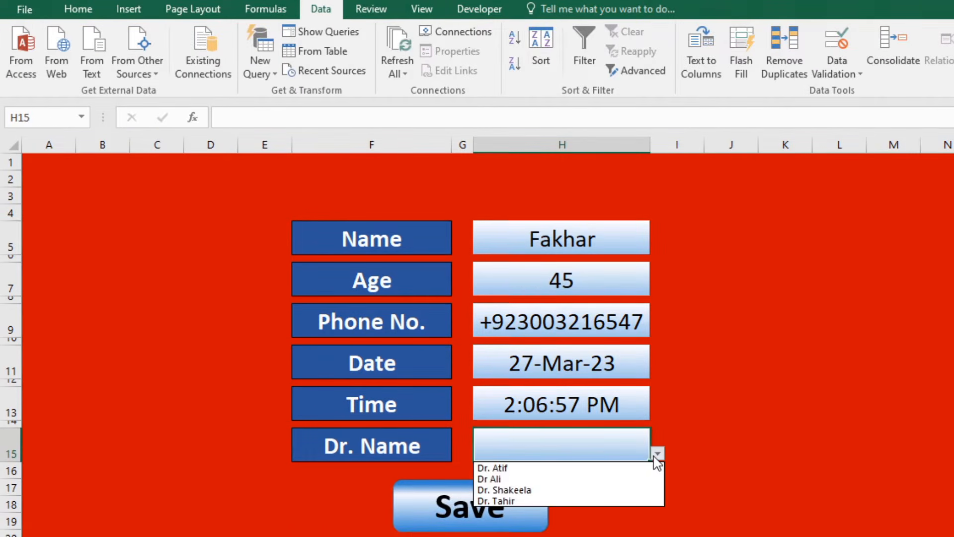
click(502, 490)
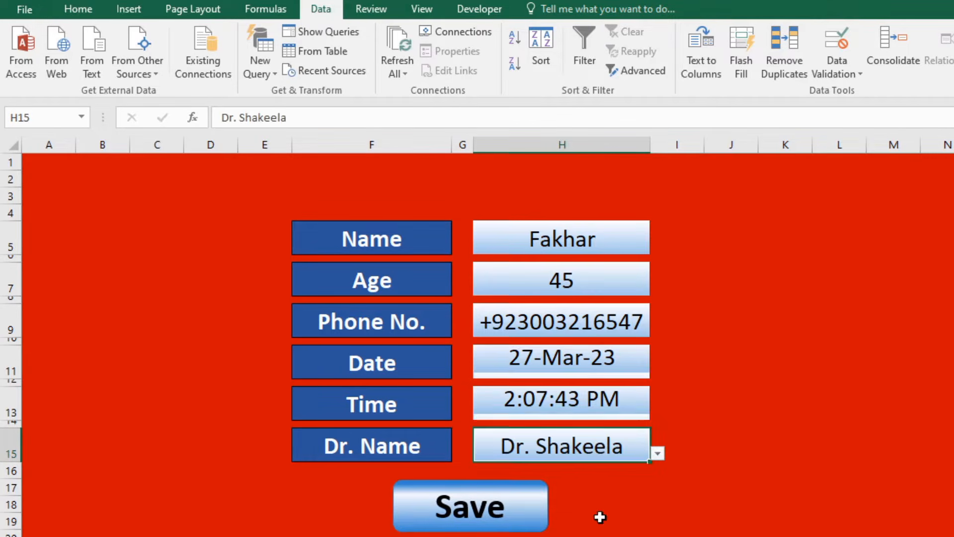
click(657, 453)
click(579, 479)
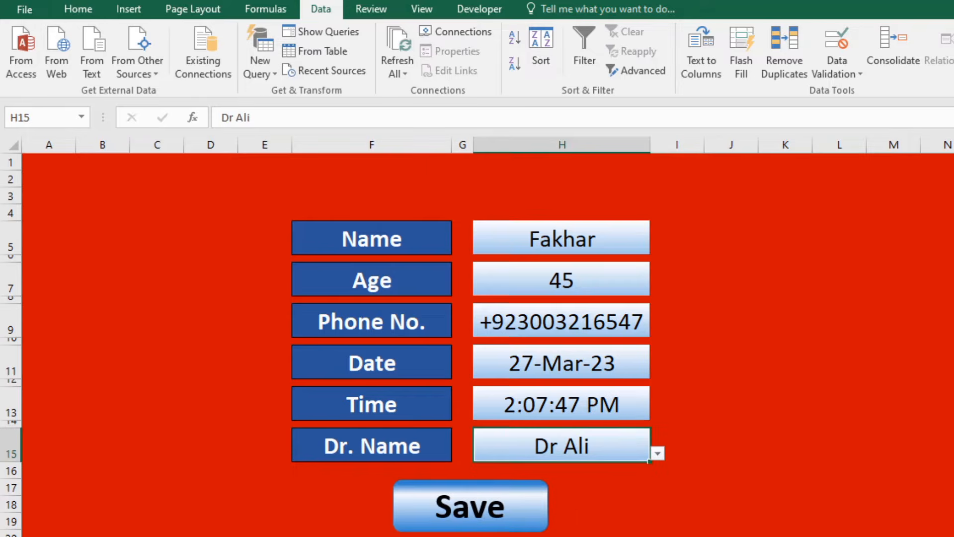
click(495, 520)
click(641, 518)
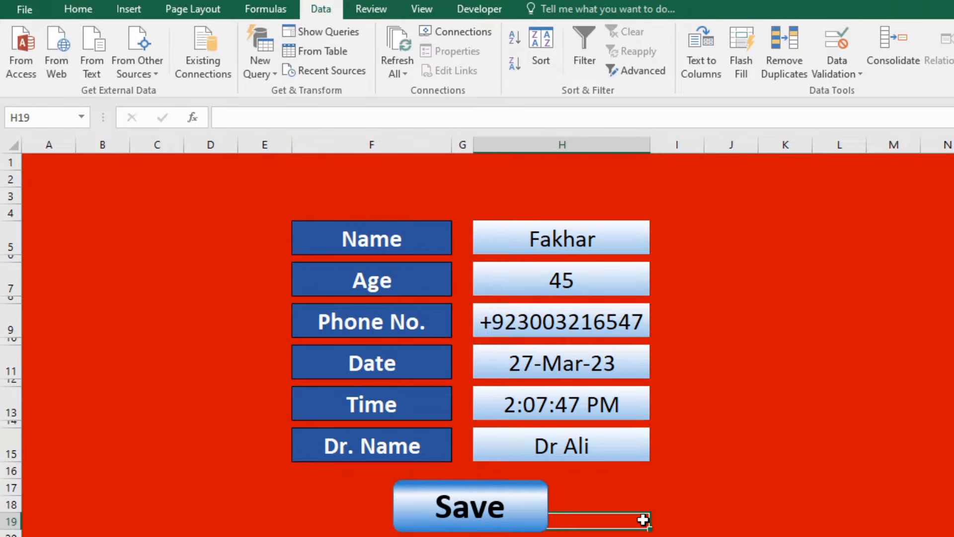
click(530, 508)
Check that H17's Specialist dropdown offers General Surgeon, Diabetes, Orthopaedic Surgeon and Neuro Physian.
click(624, 523)
click(702, 481)
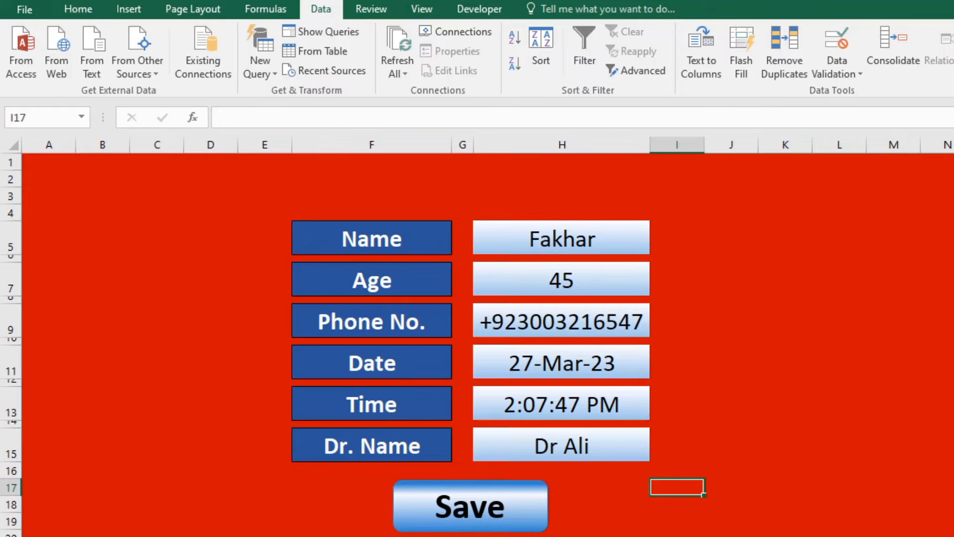
click(658, 531)
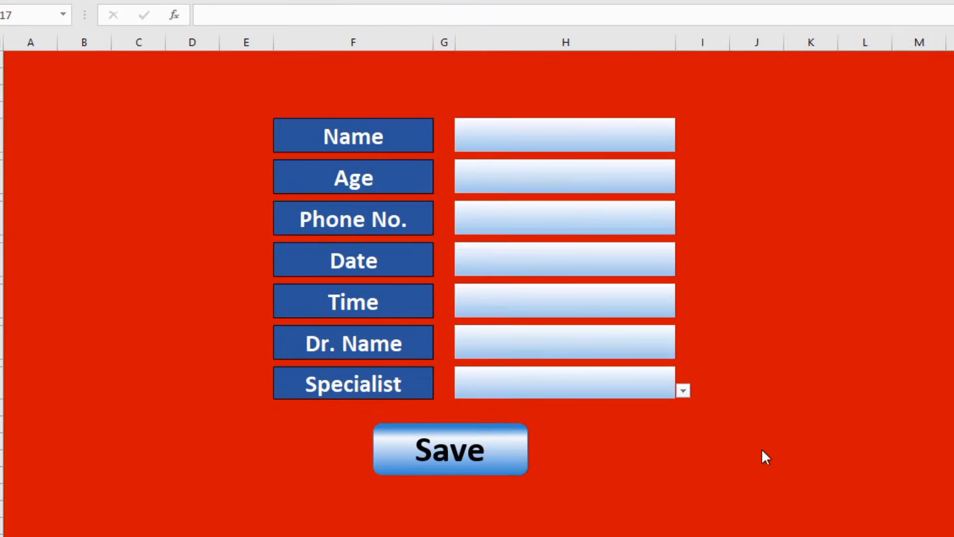
click(343, 393)
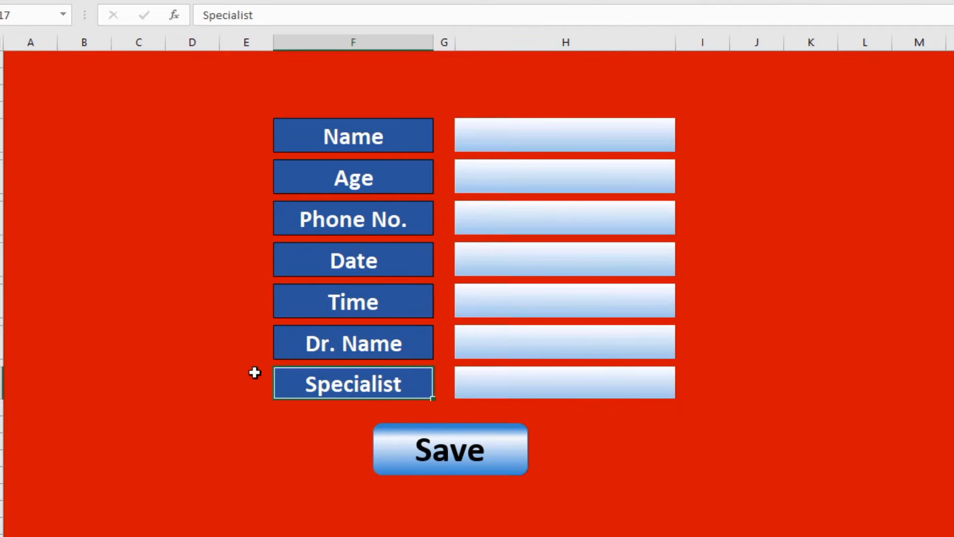
drag(256, 378, 756, 390)
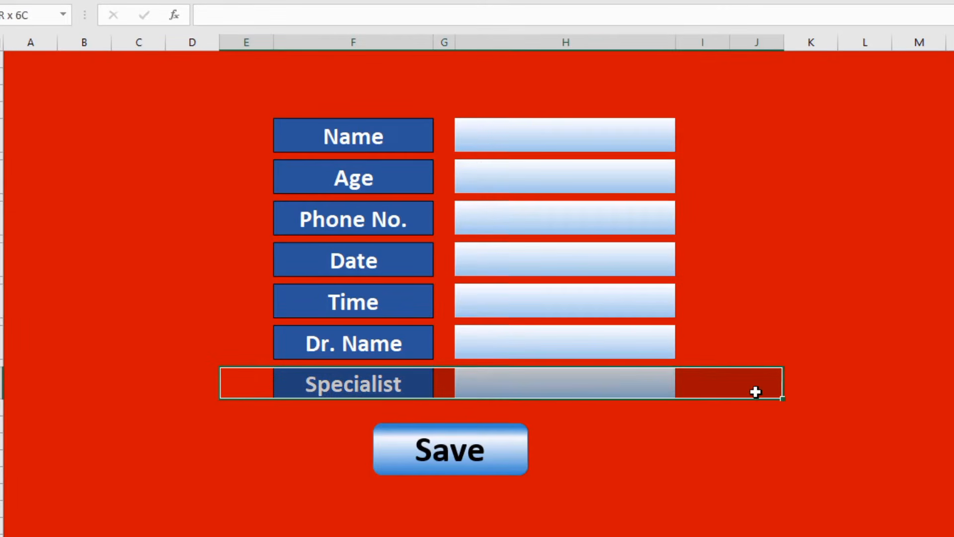
click(667, 386)
click(683, 391)
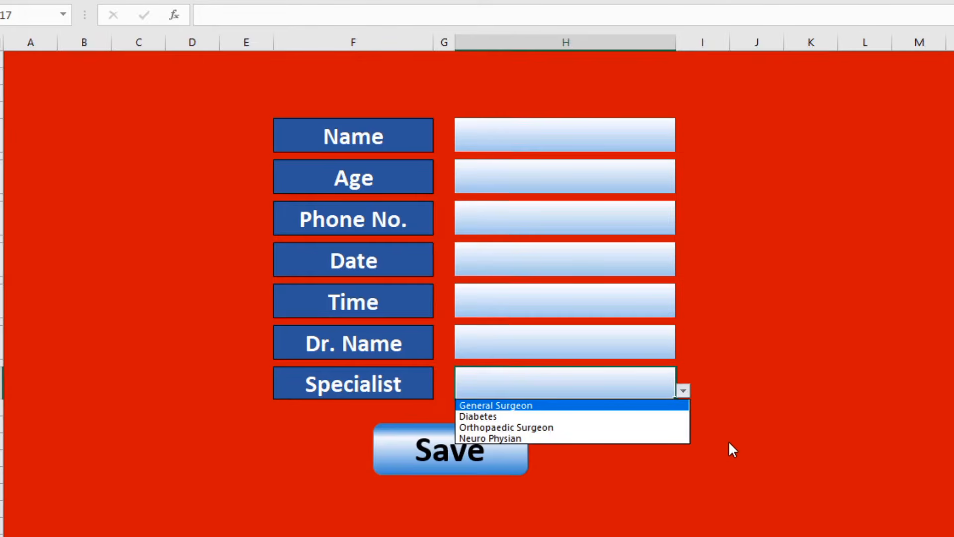
key(Escape)
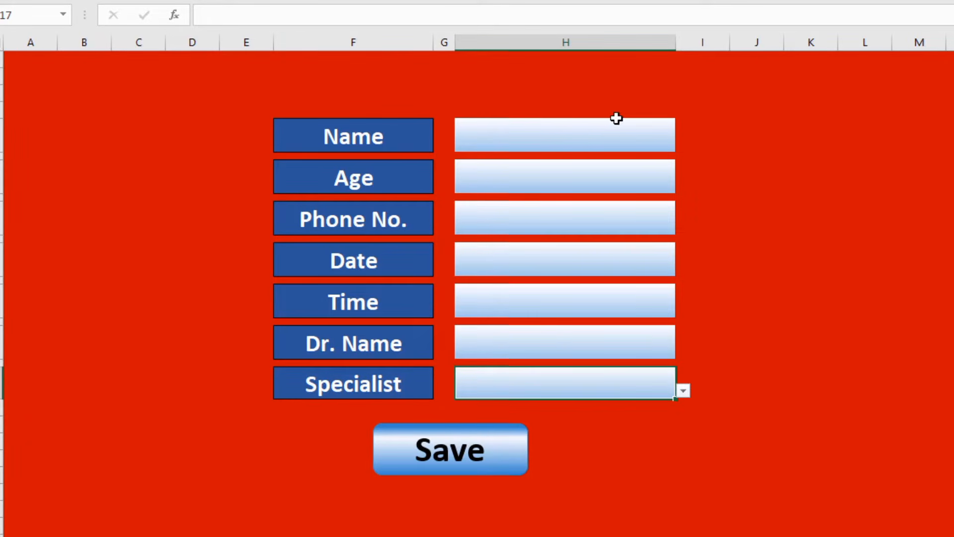
Enter the patient's name, age 50 and phone number into the form's Name, Age and Phone No. fields.
click(590, 125)
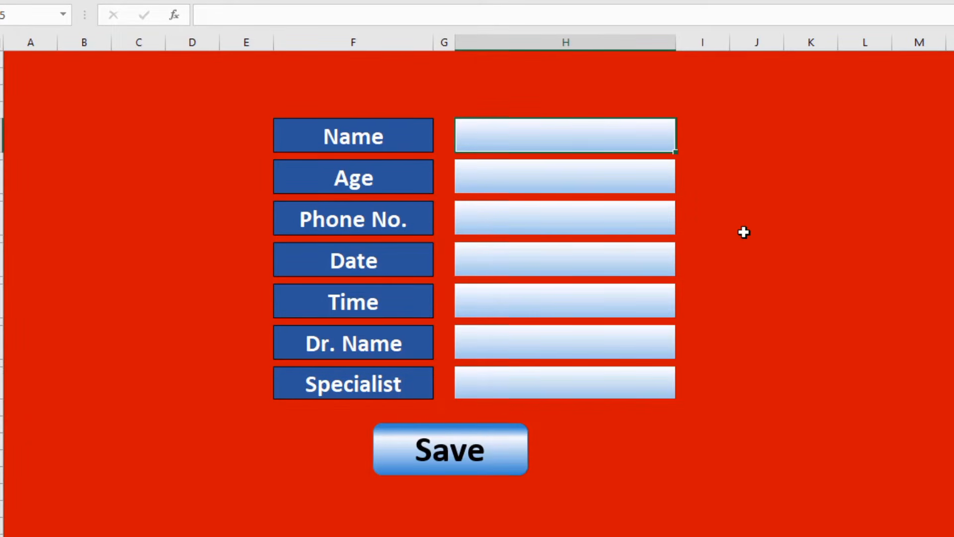
text(A)
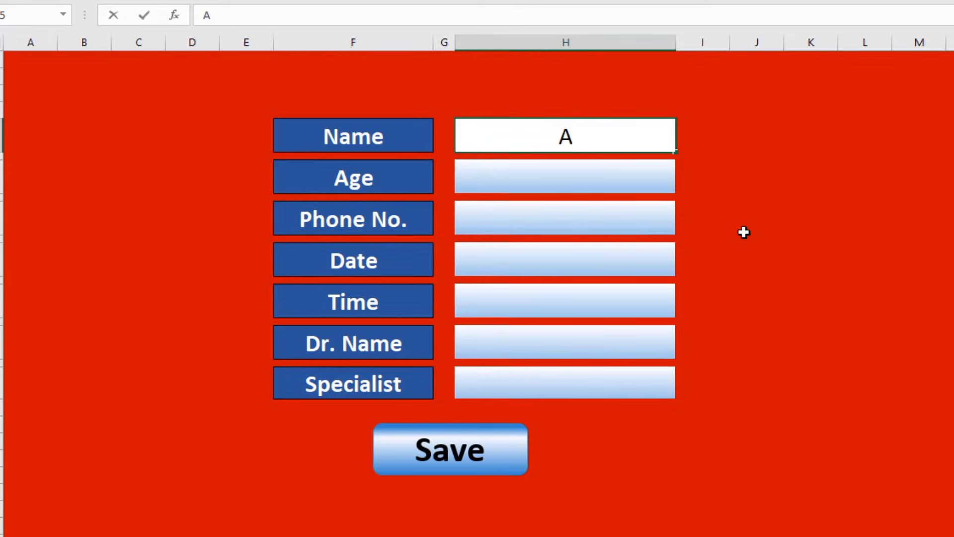
text(hmed)
key(Return)
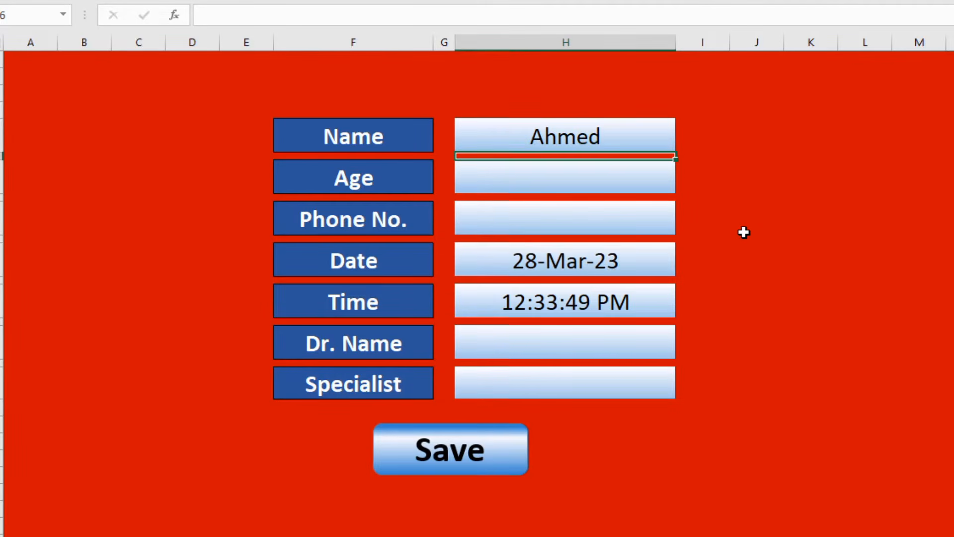
key(Return)
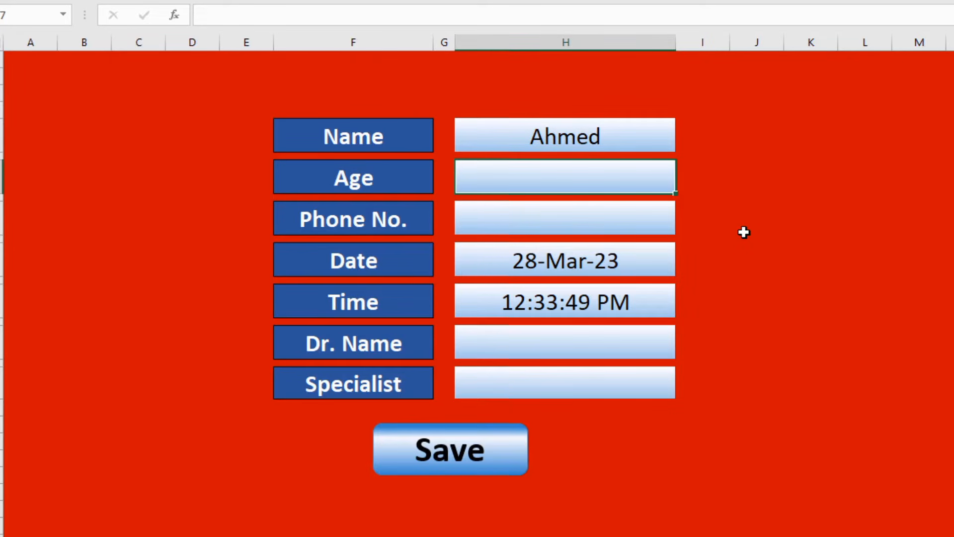
text(50)
key(Return)
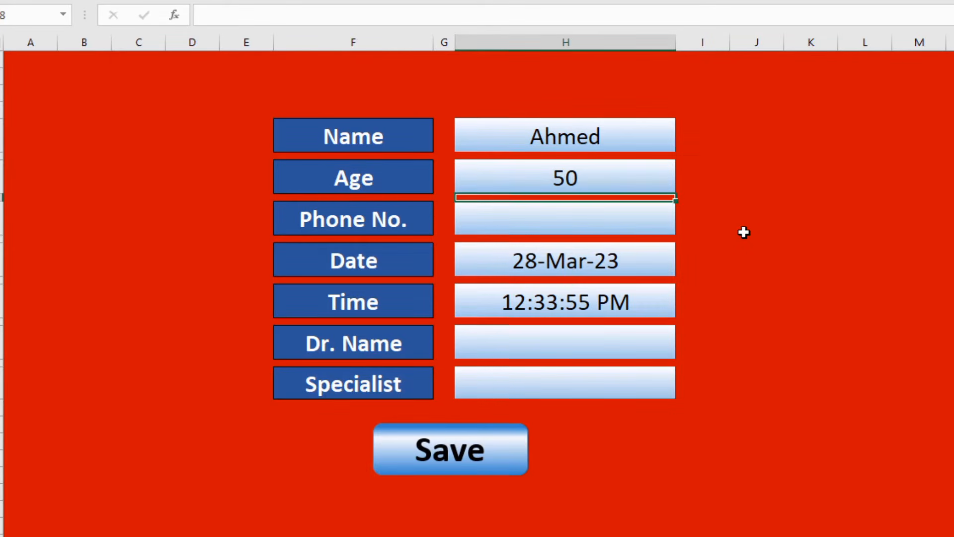
key(Return)
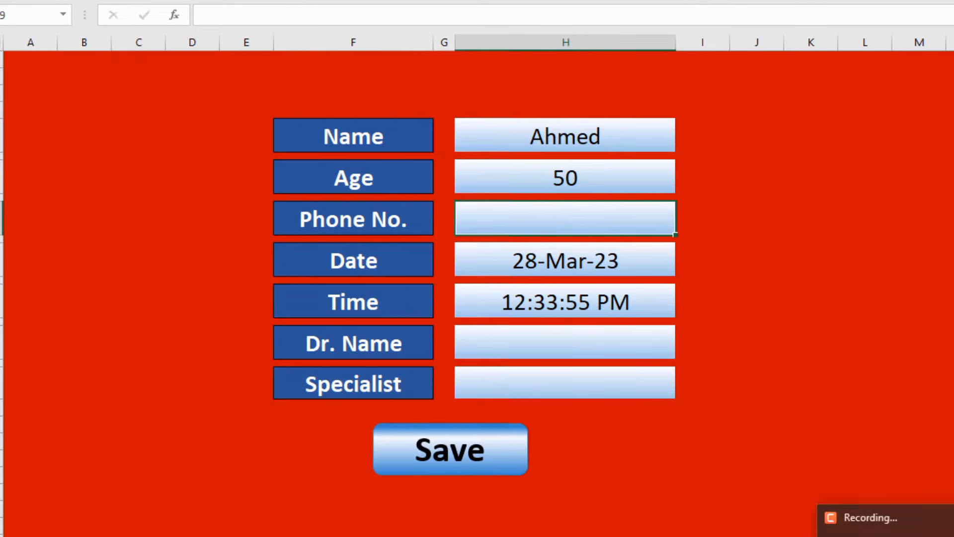
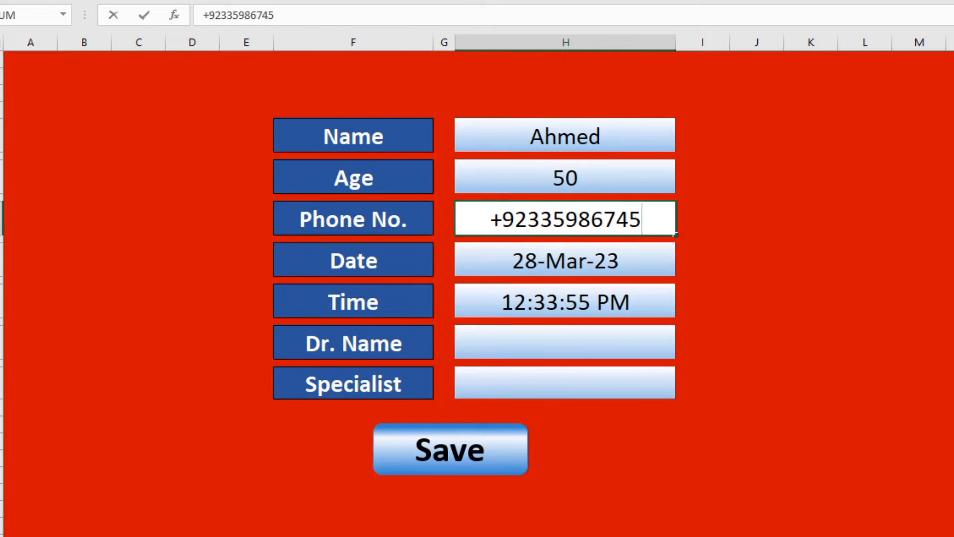
key(Return)
key(Return)
key(Return)
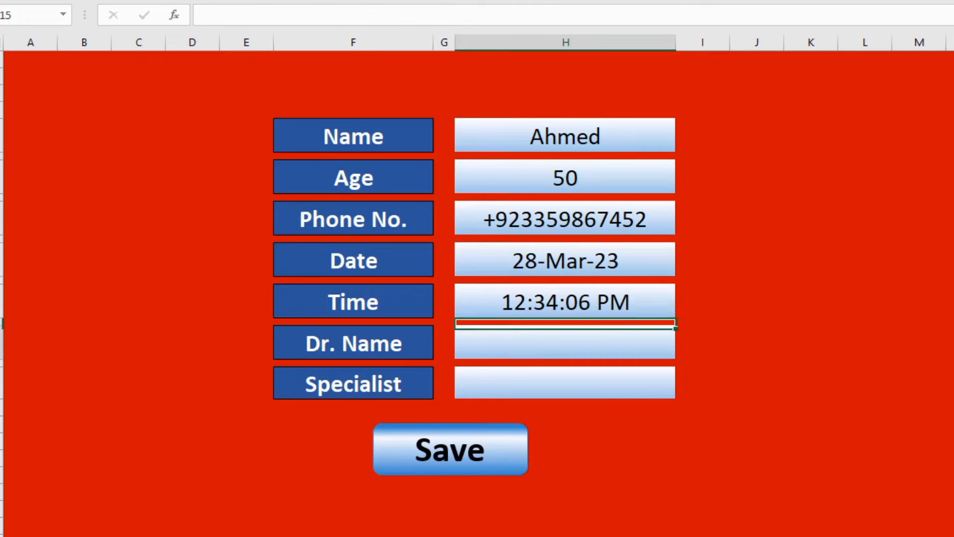
Choose the first doctor in the Dr. Name list and Orthopaedic Surgeon as Specialist.
click(690, 354)
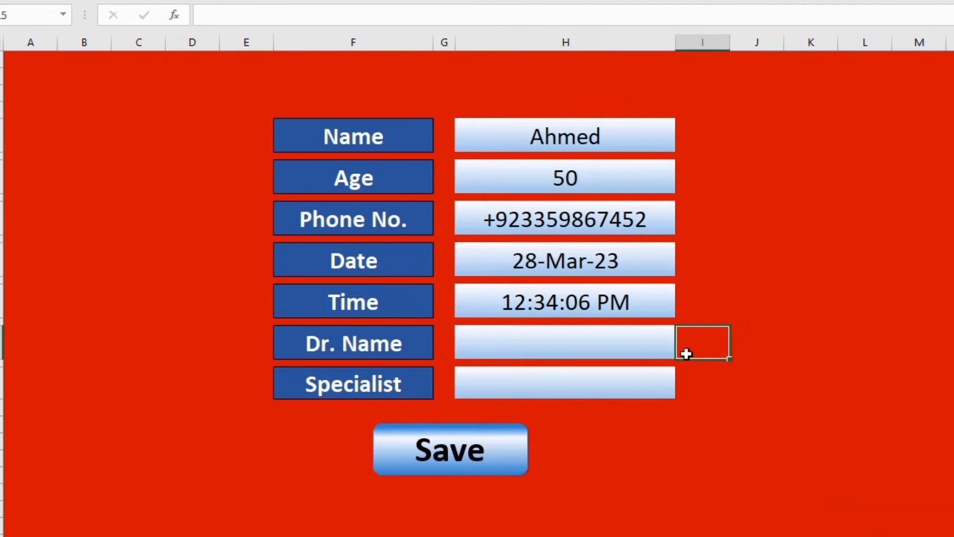
click(662, 353)
click(683, 351)
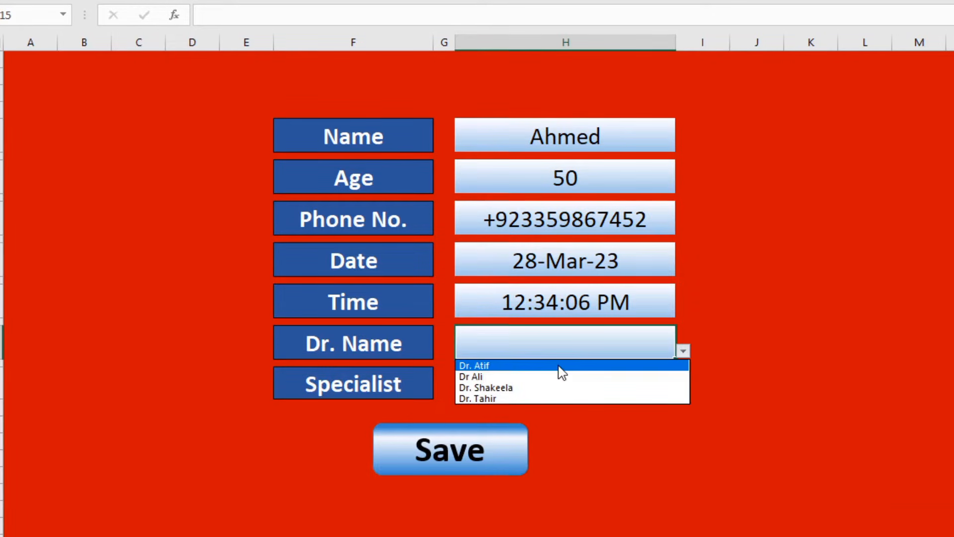
click(567, 367)
click(654, 383)
click(683, 392)
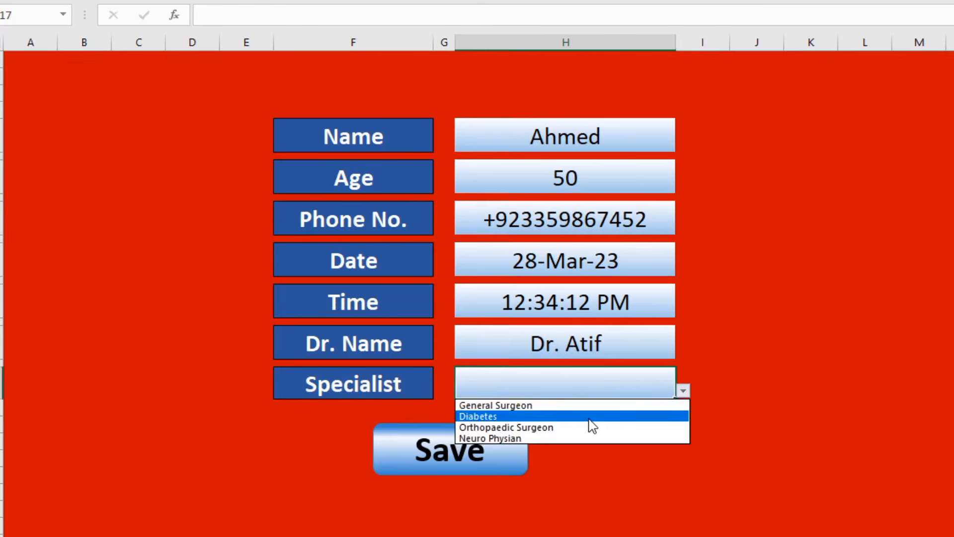
click(577, 430)
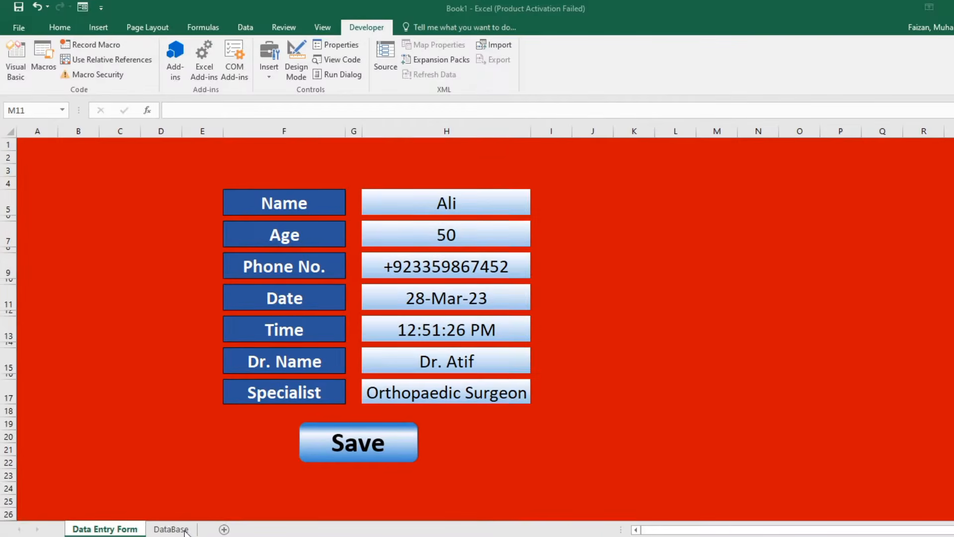
Delete the empty row 2 on the DataBase sheet.
click(183, 530)
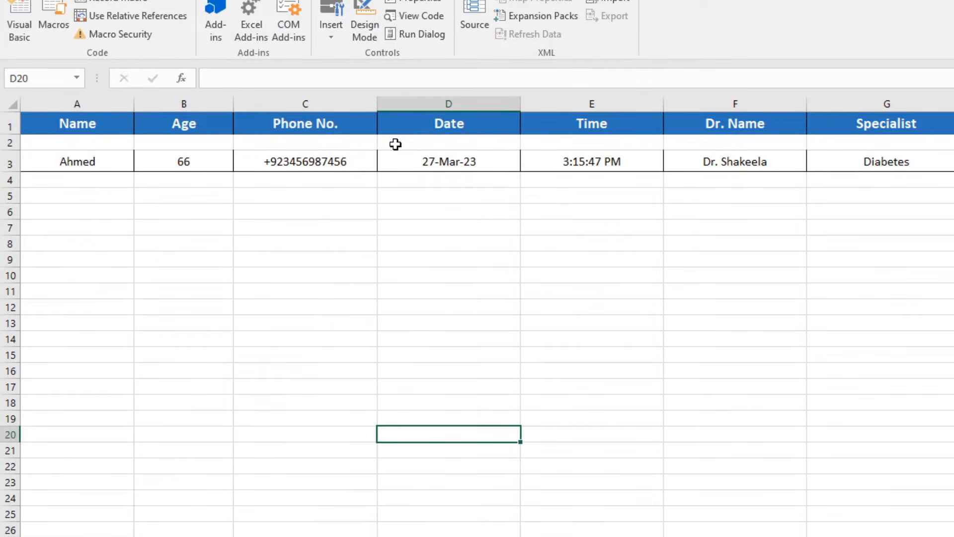
click(12, 144)
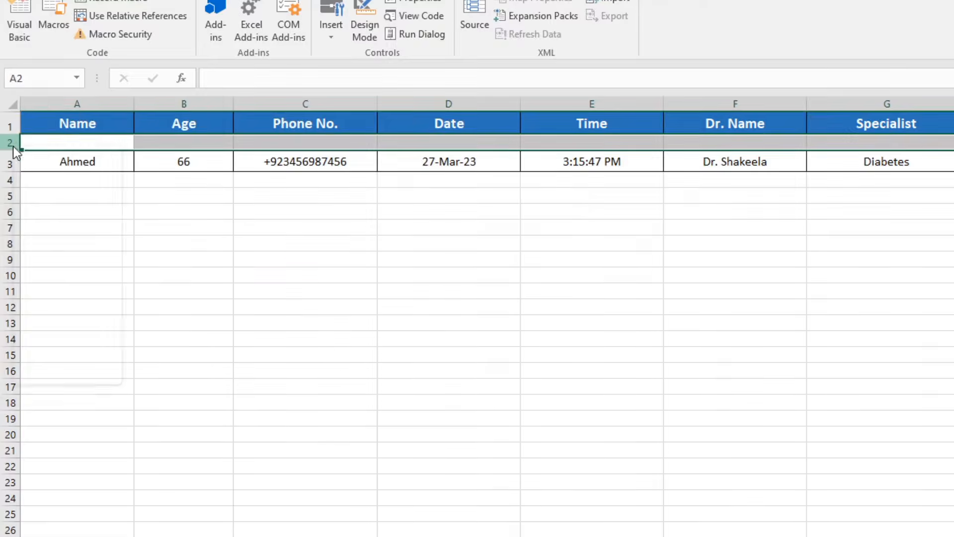
right_click(13, 145)
click(61, 273)
click(303, 289)
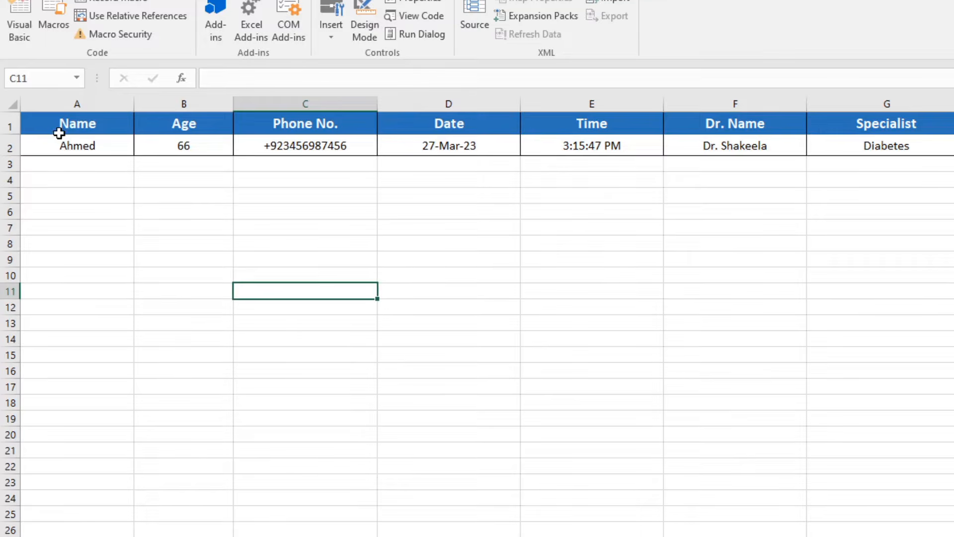
Check the record now in row 2 and the form's entry cells, ending on the Developer ribbon.
drag(63, 146, 921, 147)
click(849, 230)
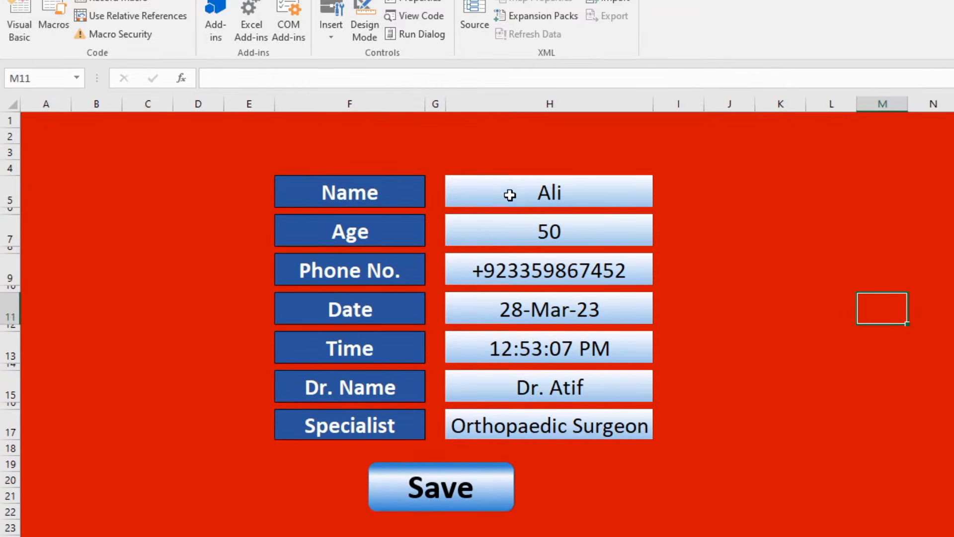
drag(507, 194, 537, 425)
click(923, 389)
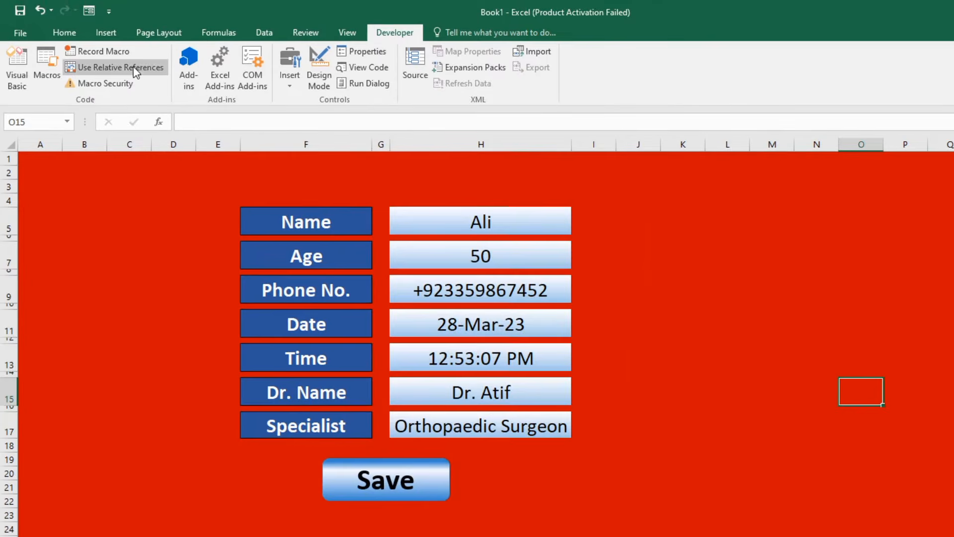
click(71, 40)
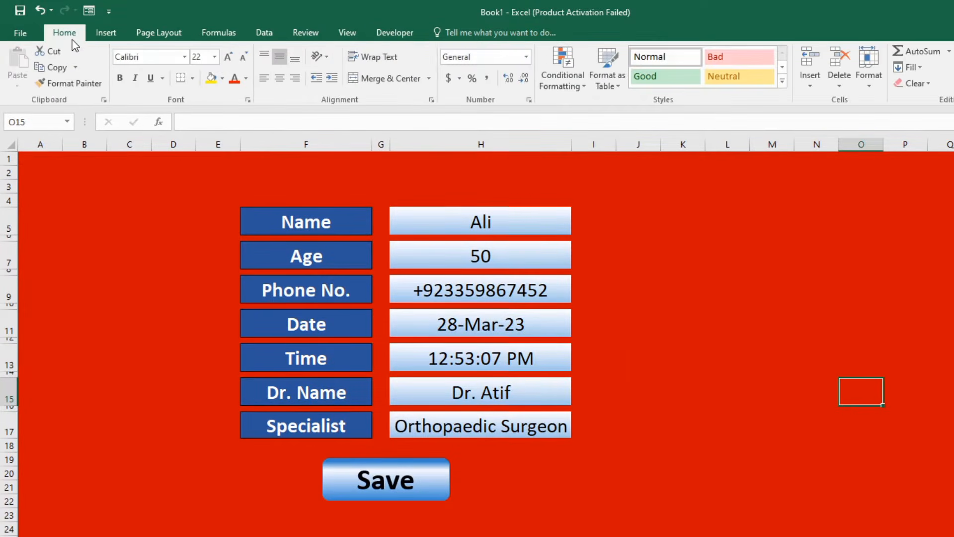
click(393, 33)
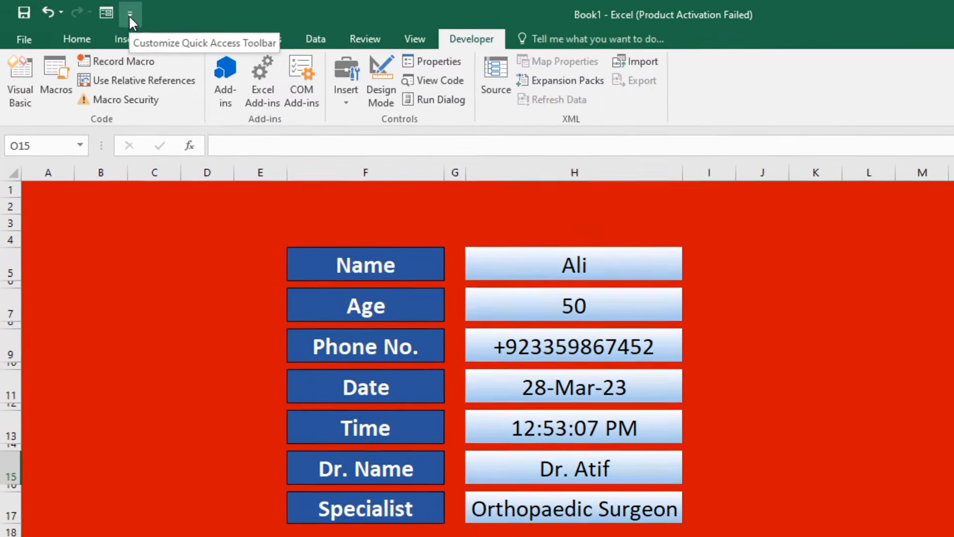
Confirm the Developer tab is enabled in the ribbon customization options.
click(109, 13)
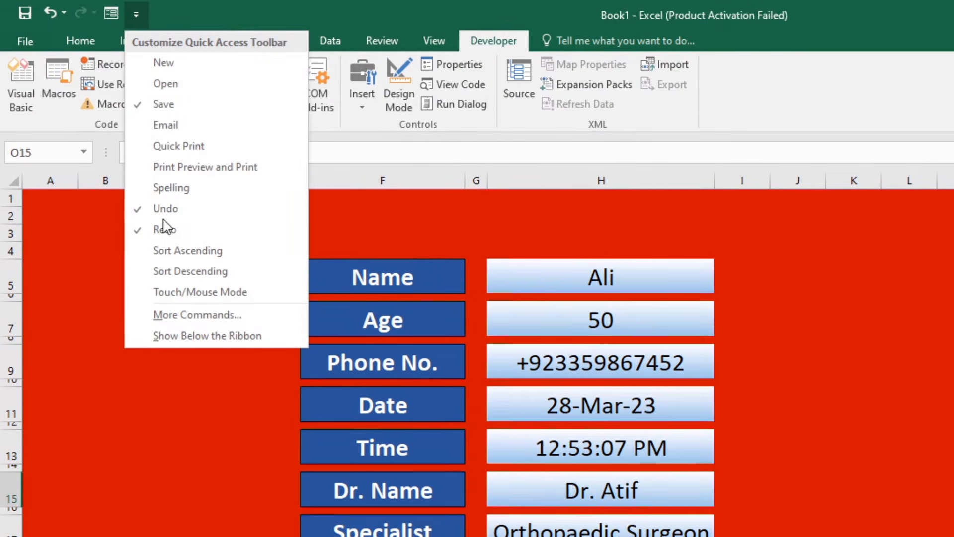
click(189, 316)
click(110, 258)
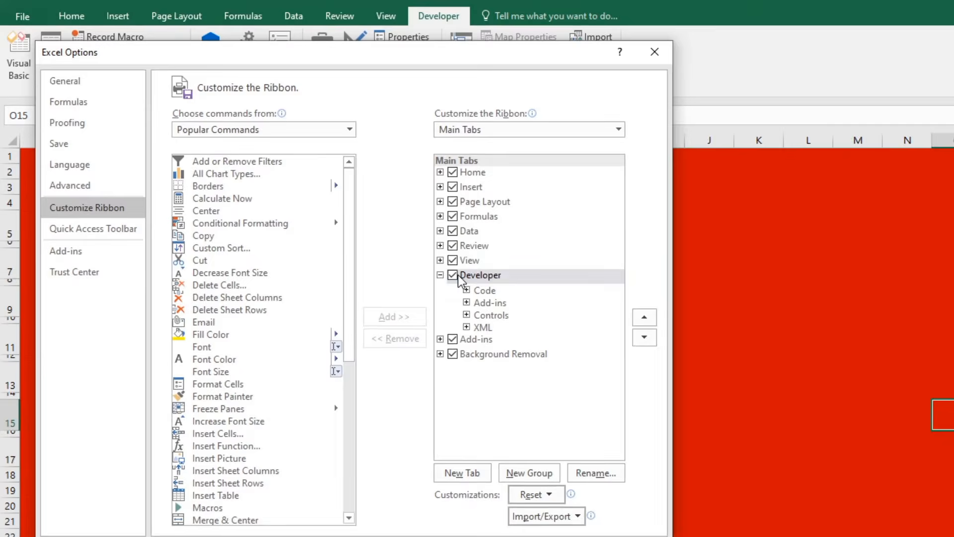
click(509, 332)
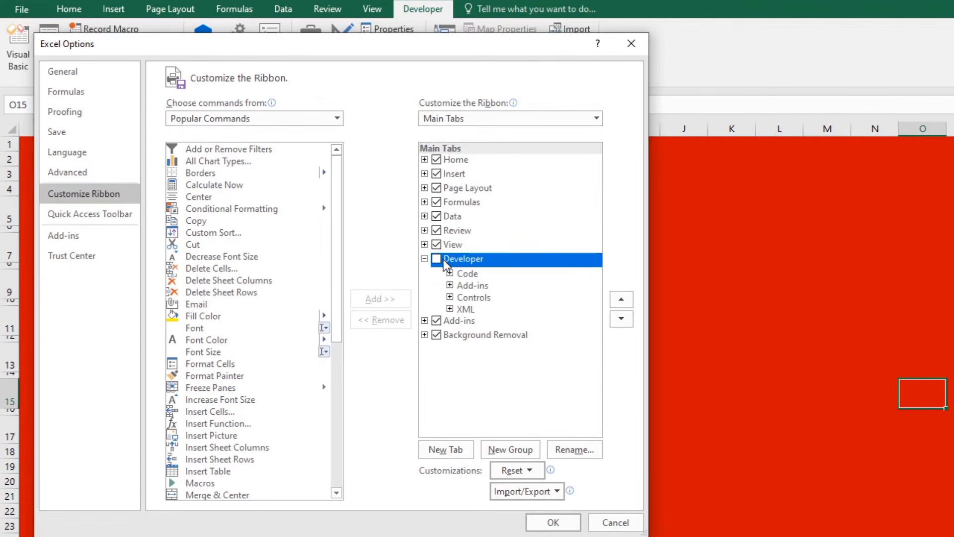
click(437, 259)
click(552, 521)
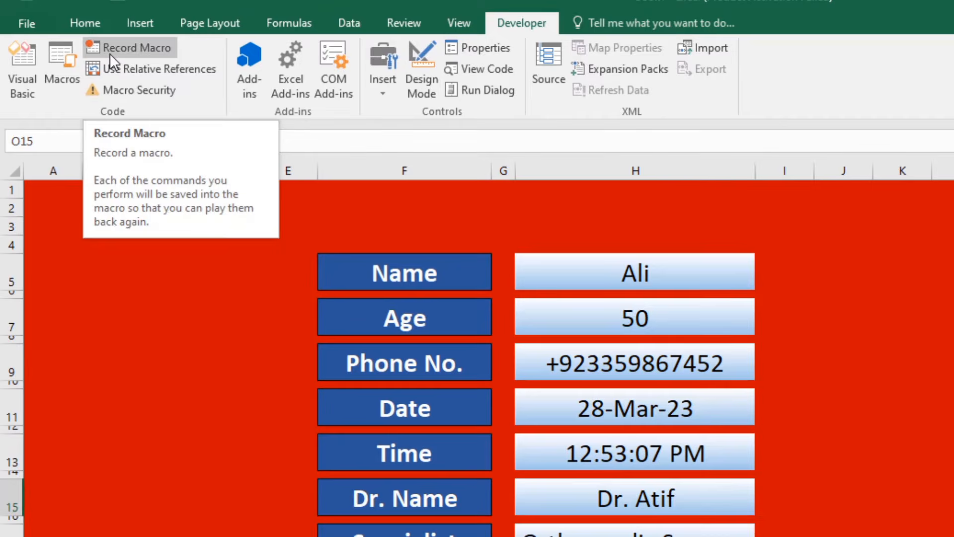
Start recording a new macro named Save.
click(109, 53)
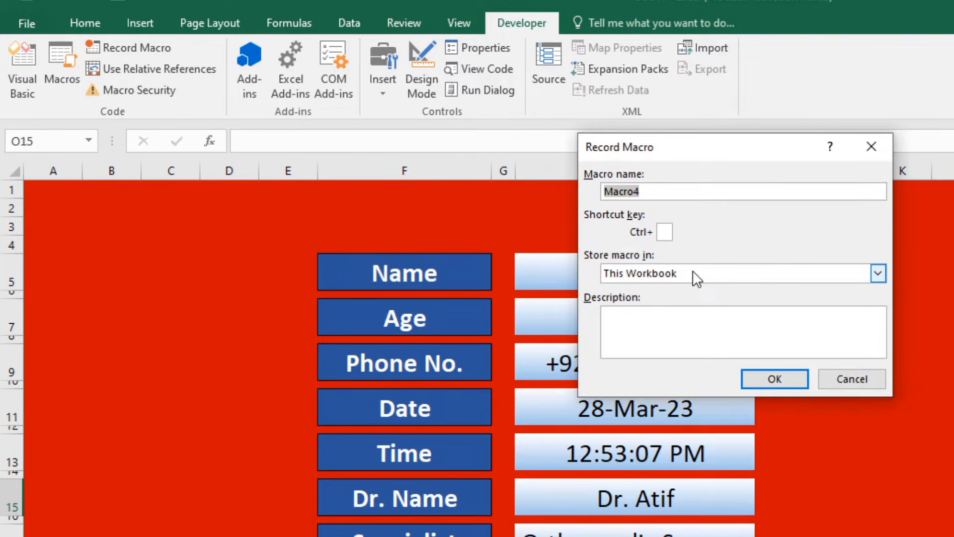
text(Save)
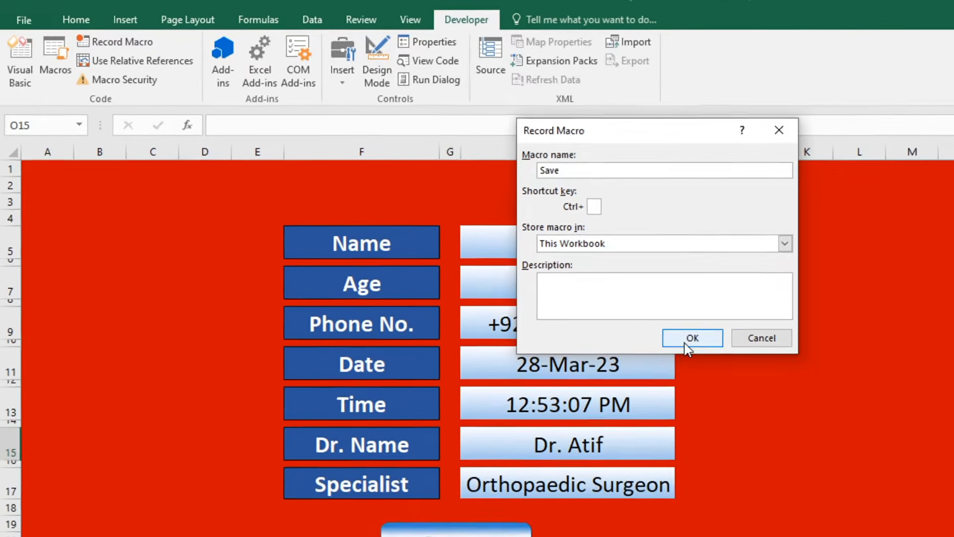
click(775, 378)
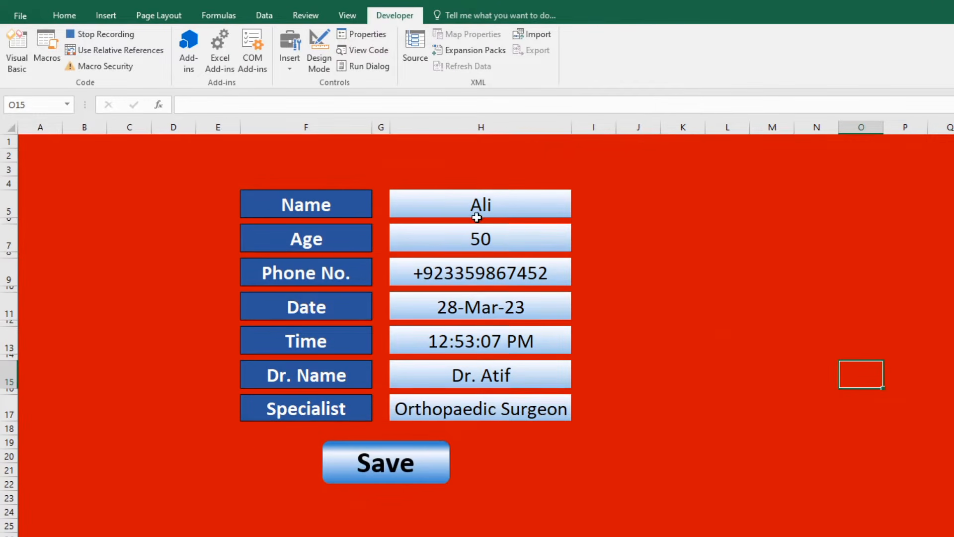
Insert a blank row 2 on the DataBase sheet and clear its formatting.
click(489, 211)
ctrl+click(503, 247)
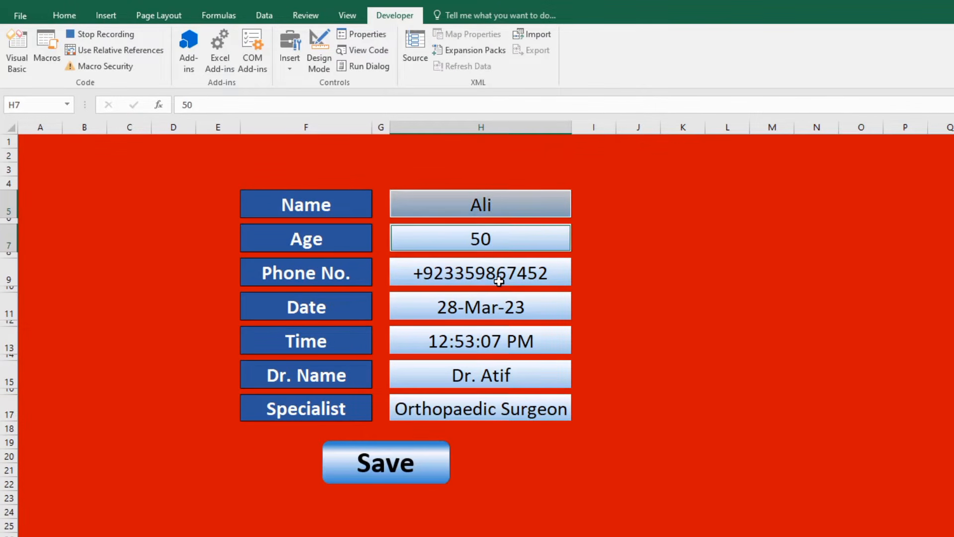
key(ctrl+Page_Down)
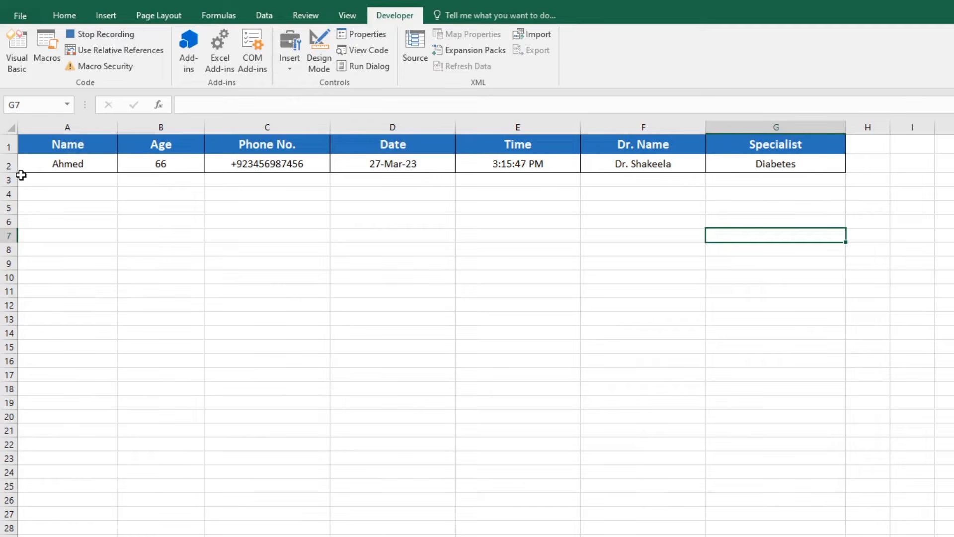
click(8, 163)
right_click(9, 164)
click(50, 263)
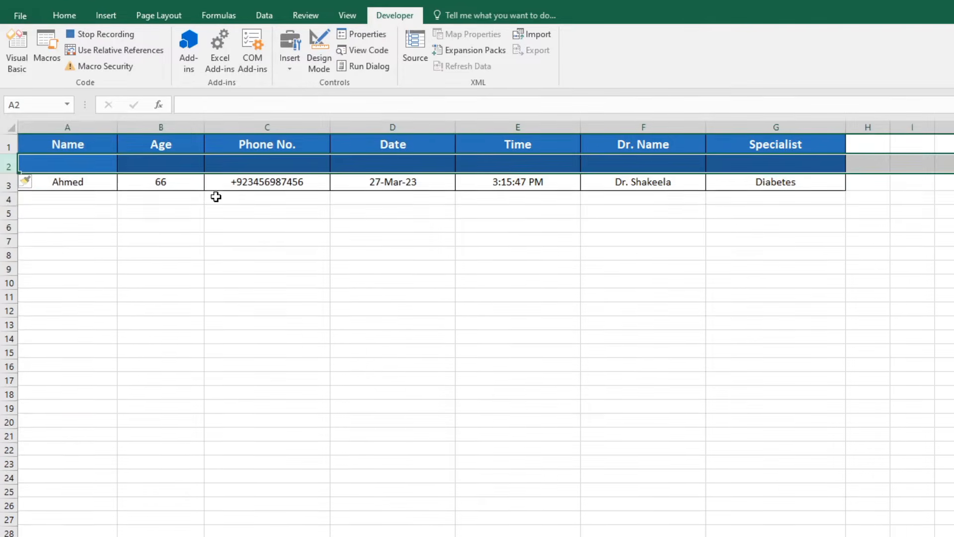
click(67, 16)
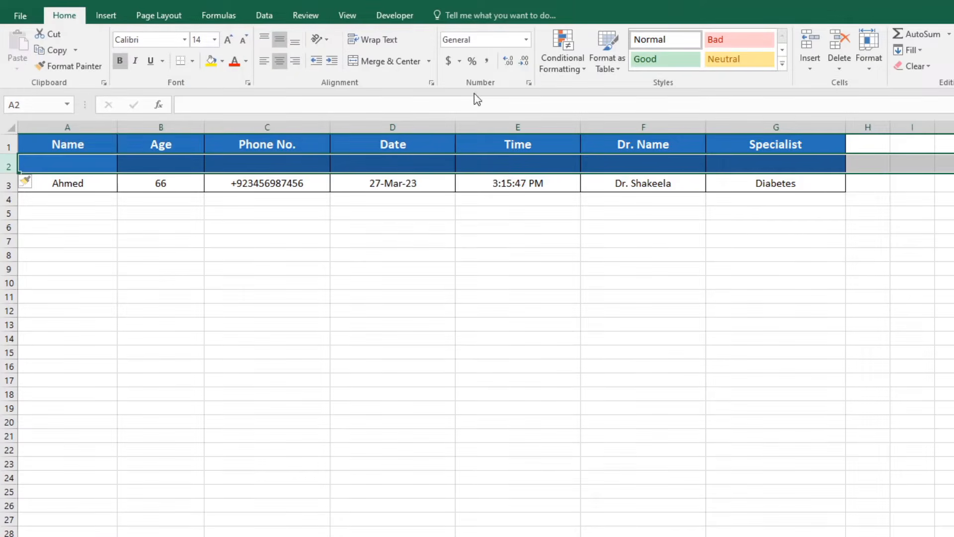
click(914, 66)
click(922, 96)
click(471, 286)
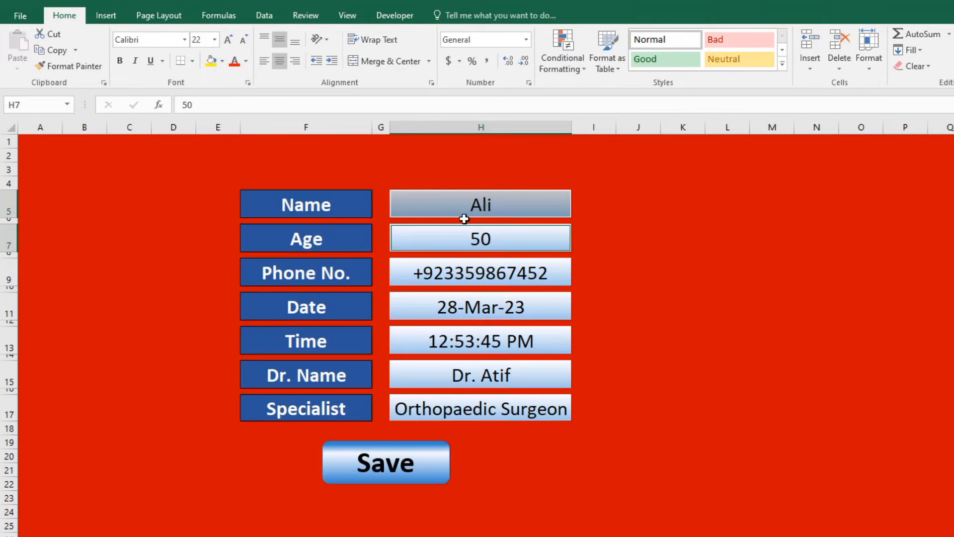
Try copying the form entries H5–H17, dismissing the multiple-selection warning.
click(462, 233)
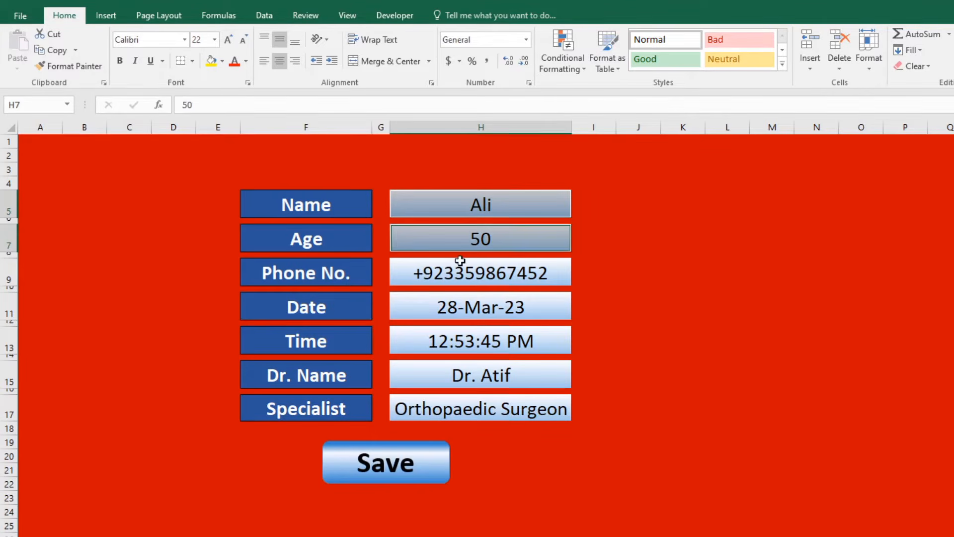
click(463, 271)
click(471, 313)
click(487, 346)
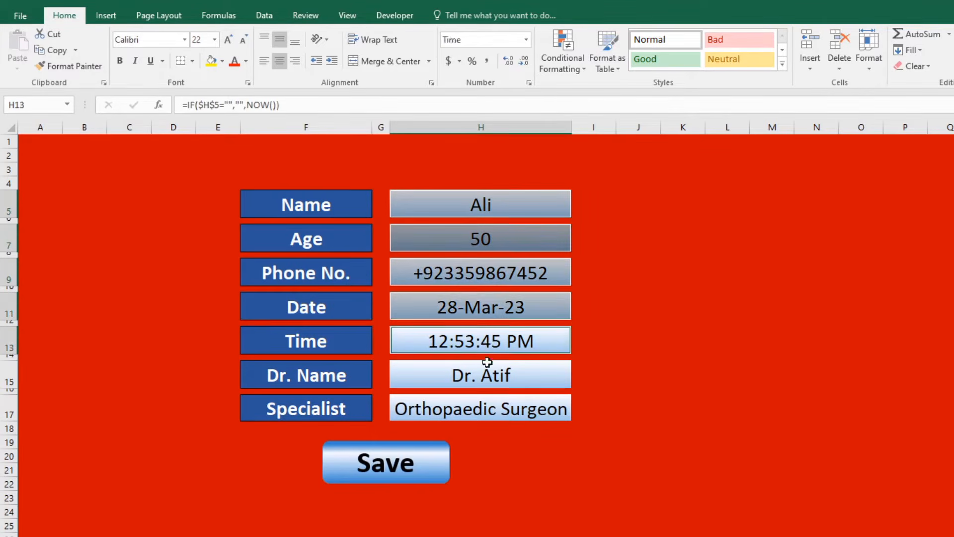
click(488, 376)
click(497, 415)
right_click(497, 415)
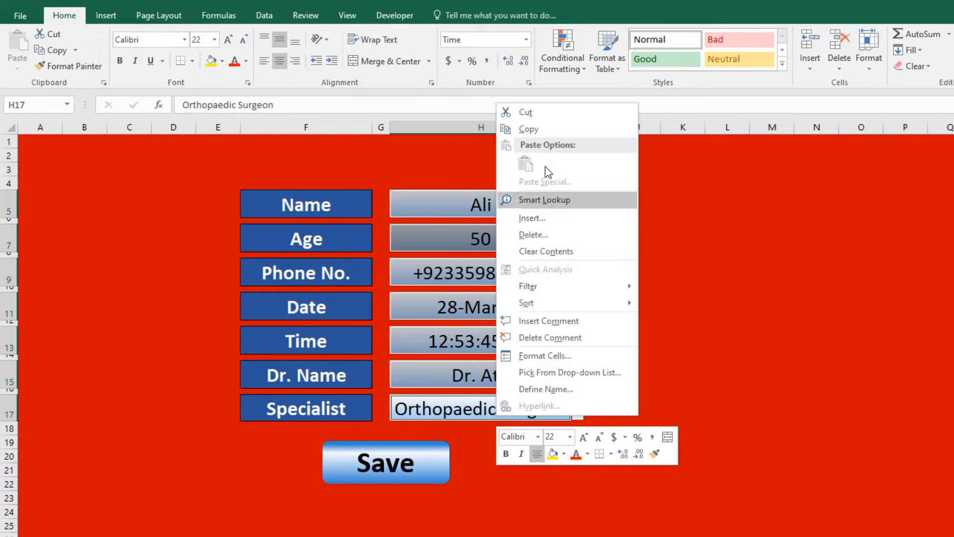
click(556, 130)
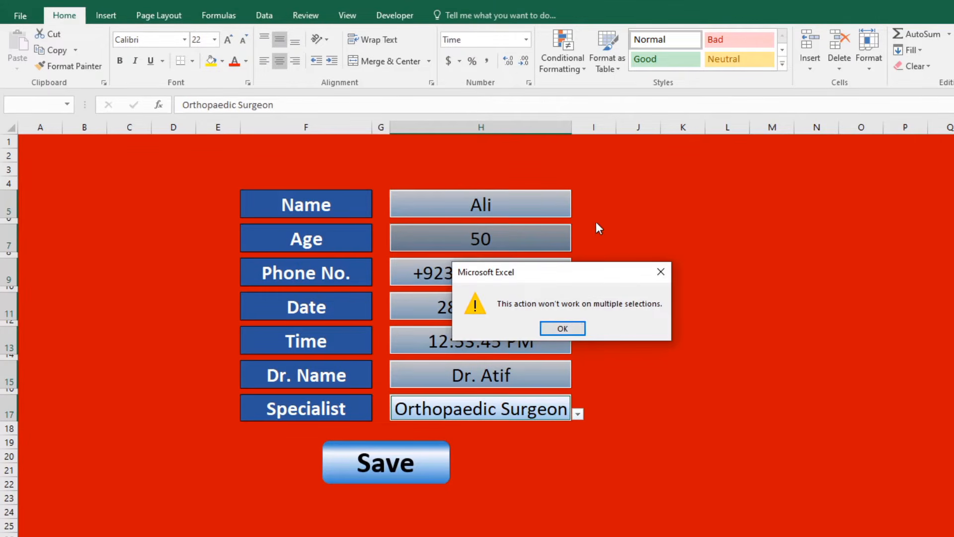
key(Return)
click(631, 236)
Reselect all seven form entries from Name to Specialist and copy them.
click(559, 204)
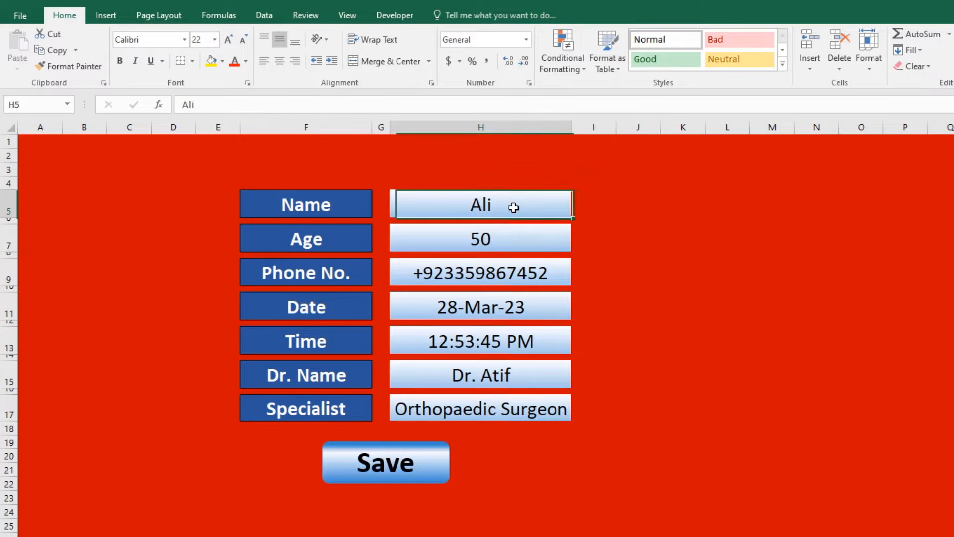
ctrl+click(501, 246)
ctrl+click(497, 276)
ctrl+click(505, 312)
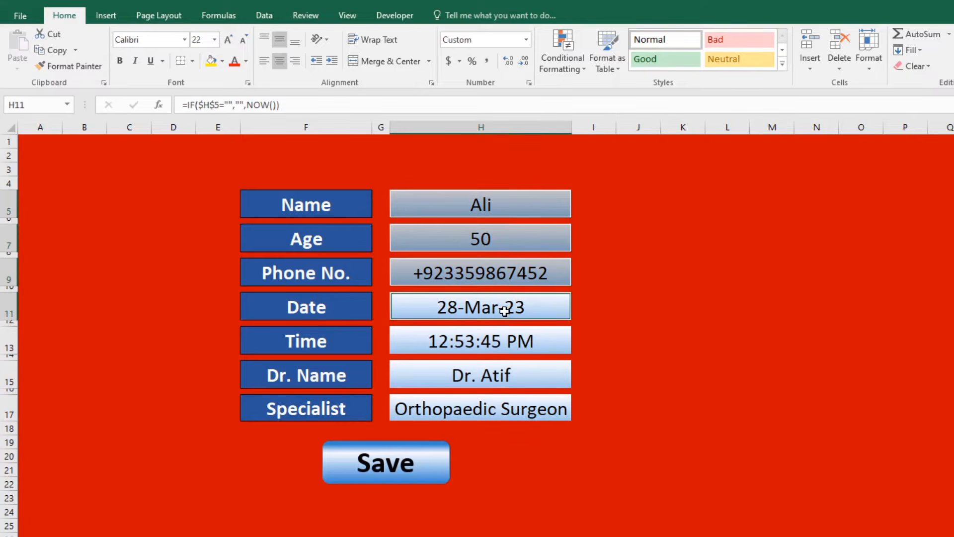
ctrl+click(506, 345)
ctrl+click(443, 374)
ctrl+click(495, 409)
right_click(496, 410)
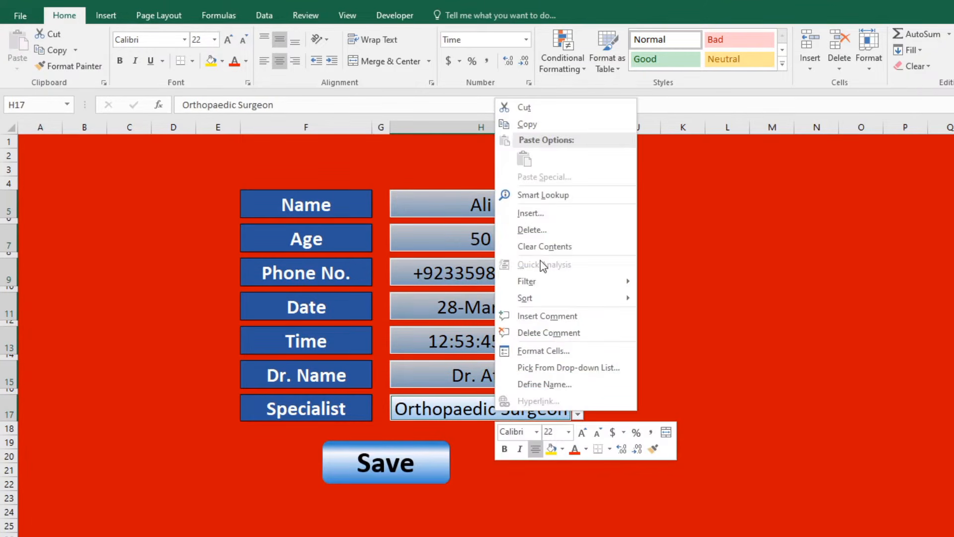
click(527, 124)
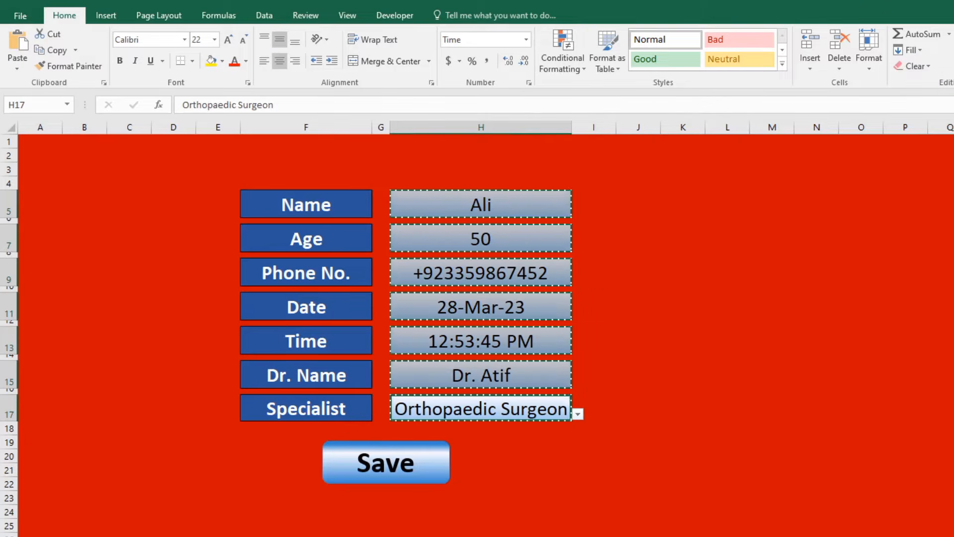
key(ctrl+Page_Down)
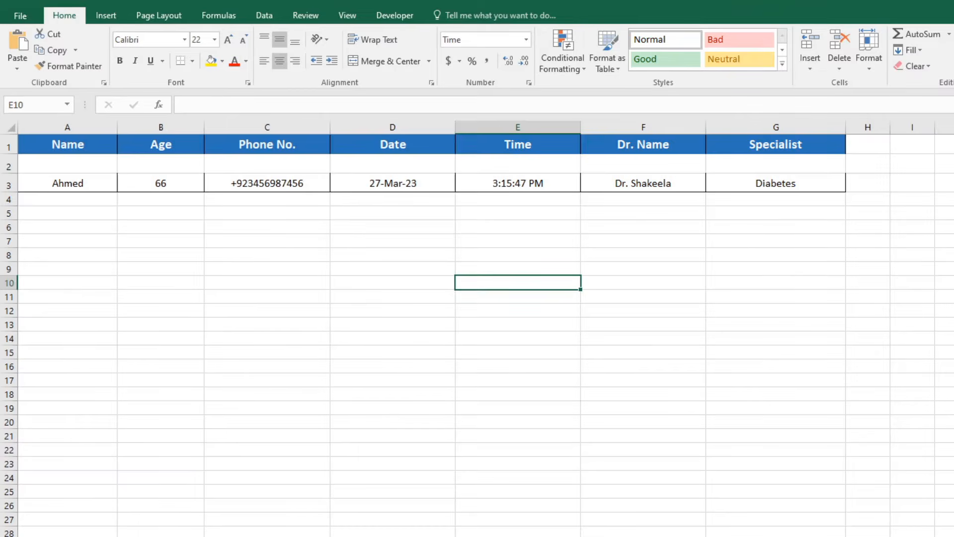
Paste the copied entries into A2 as values with Transpose, so they run across row 2.
right_click(54, 169)
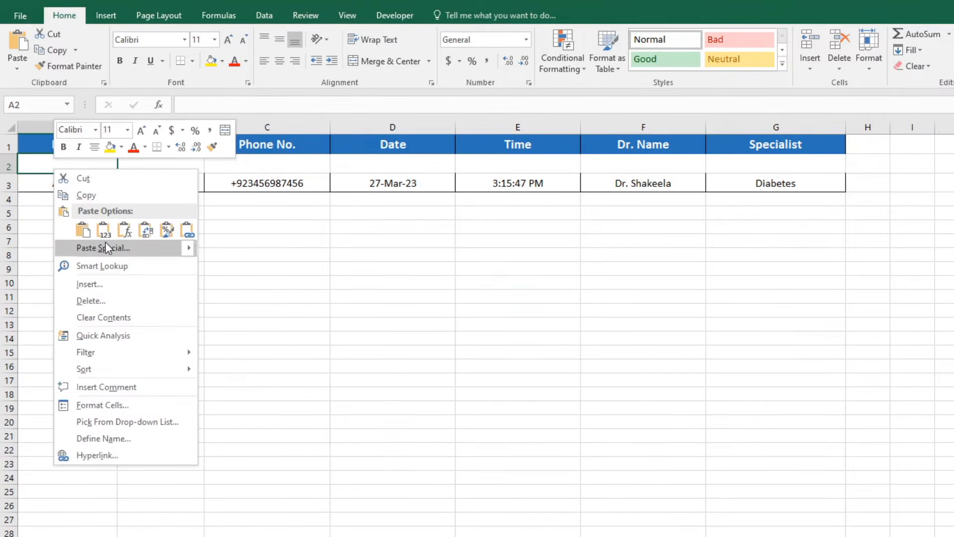
click(104, 234)
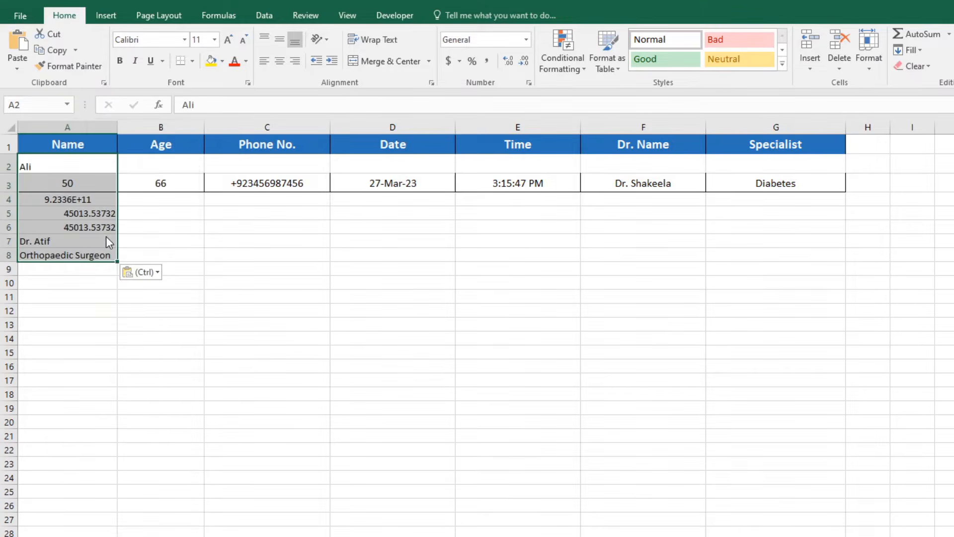
key(ctrl+z)
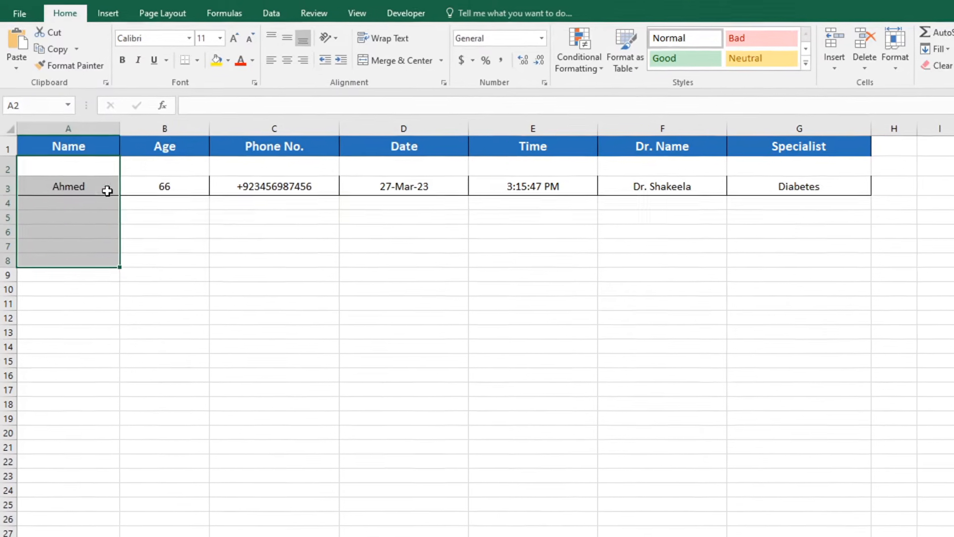
click(87, 163)
right_click(87, 163)
click(150, 268)
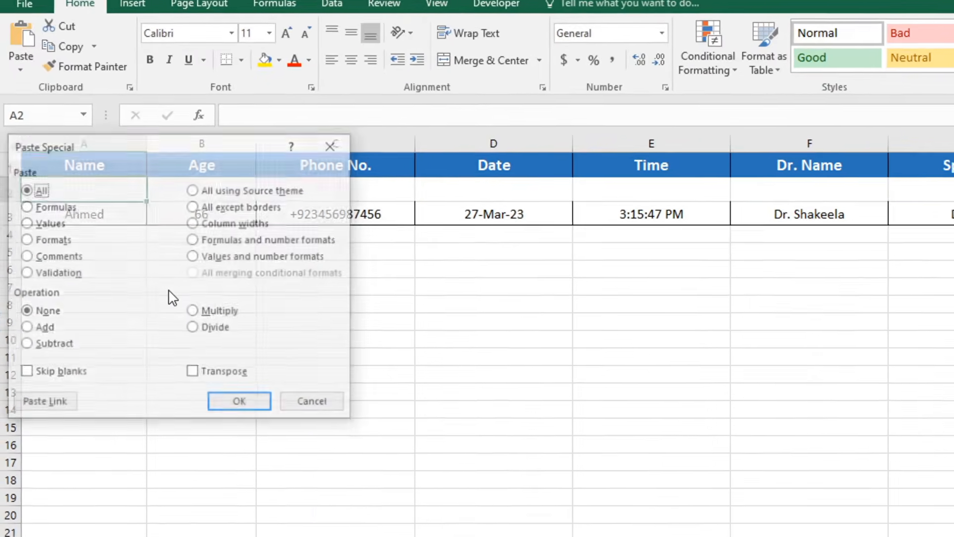
click(38, 205)
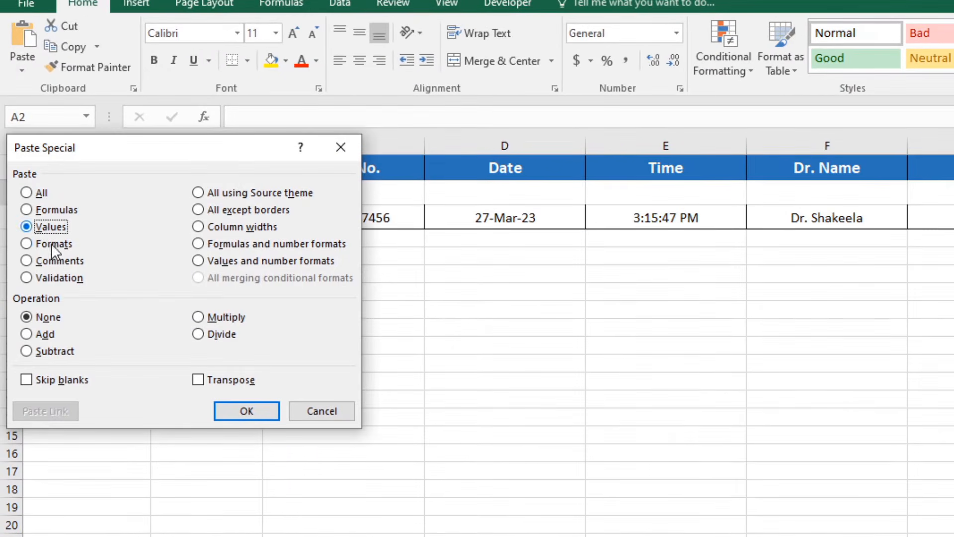
click(207, 382)
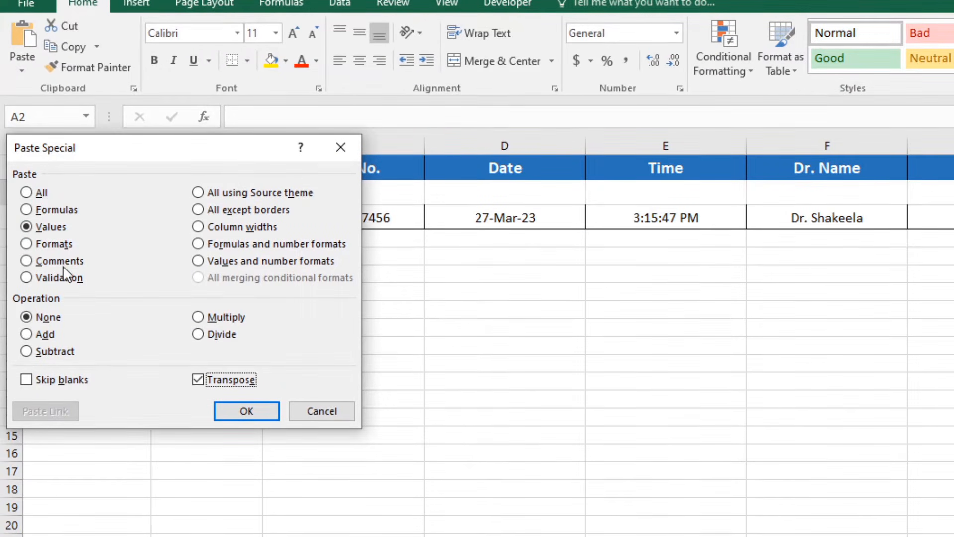
drag(213, 152, 685, 128)
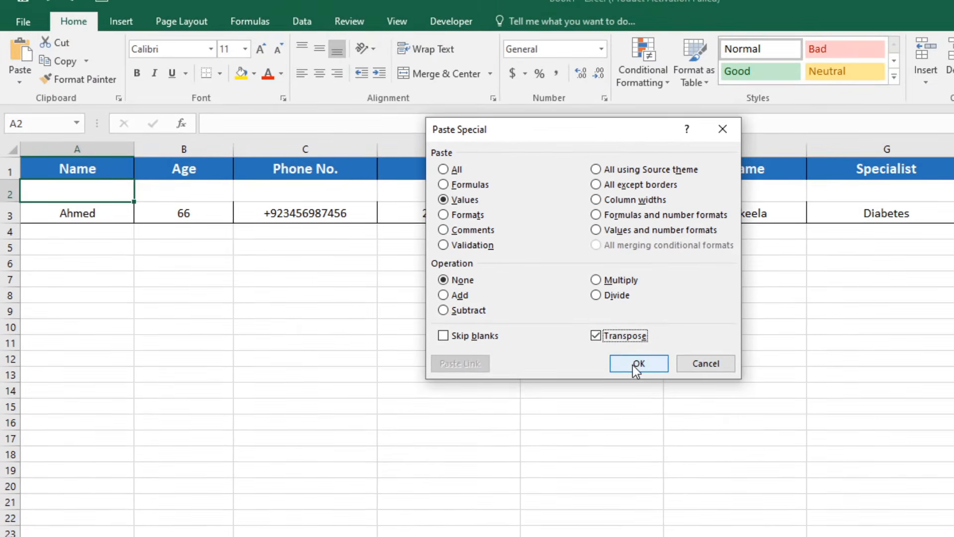
click(718, 387)
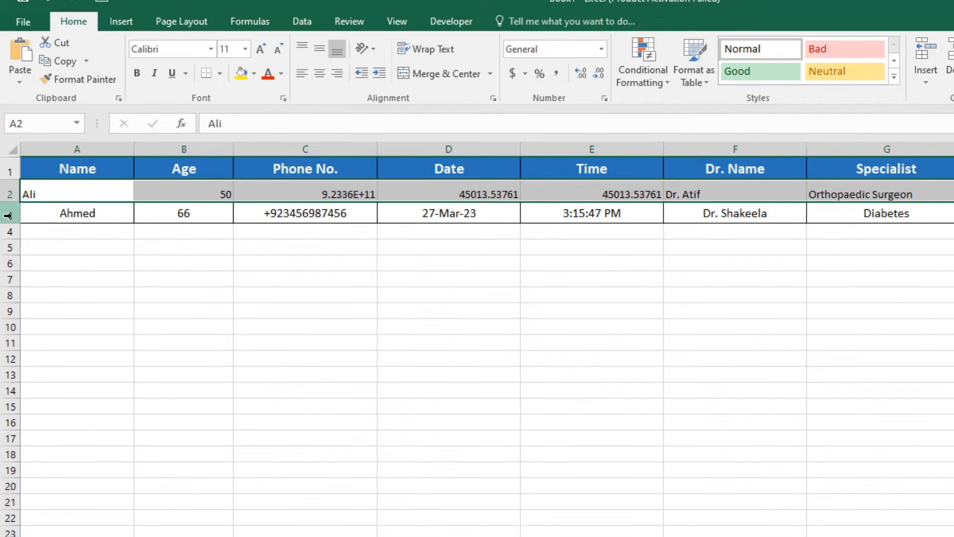
Copy row 3's formatting onto row 2 with Format Painter.
drag(51, 215, 875, 209)
click(73, 81)
click(88, 194)
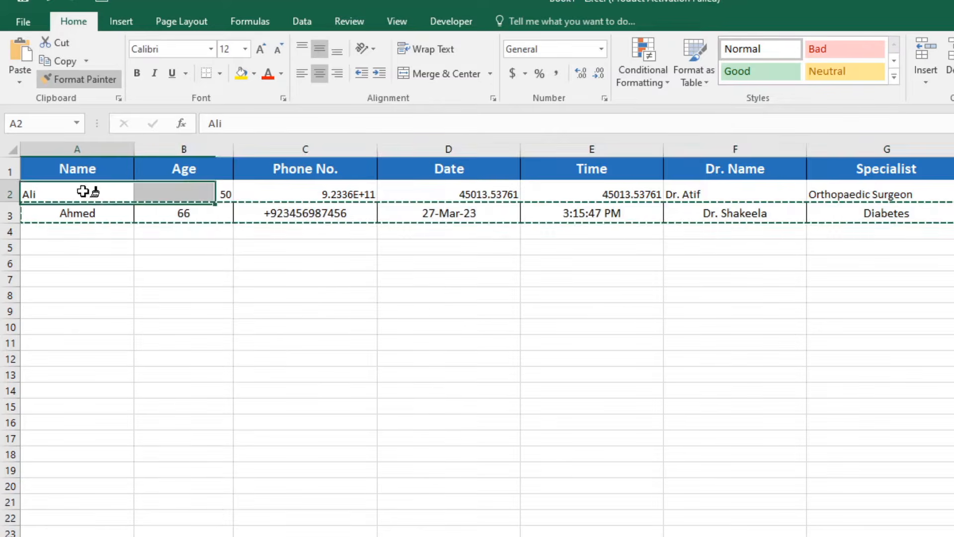
click(260, 285)
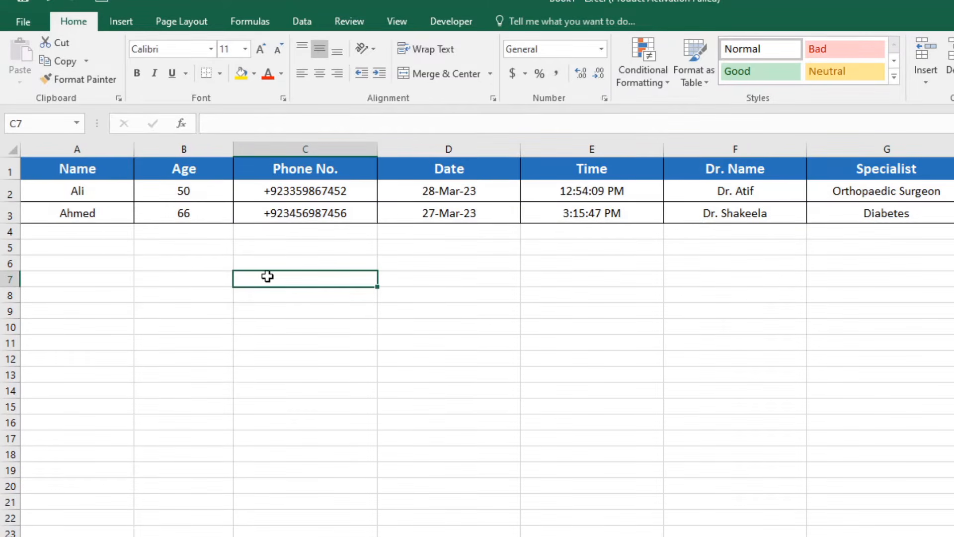
drag(82, 195, 834, 209)
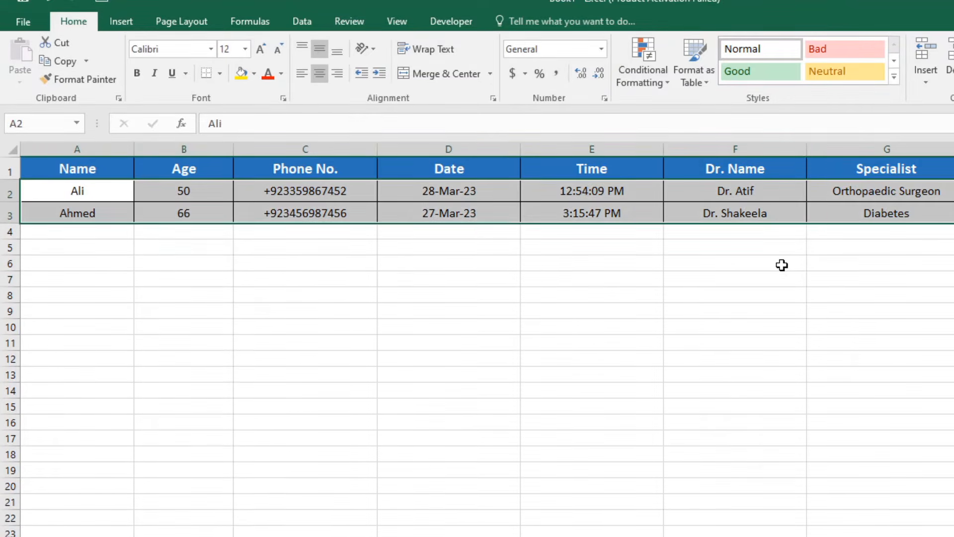
click(775, 264)
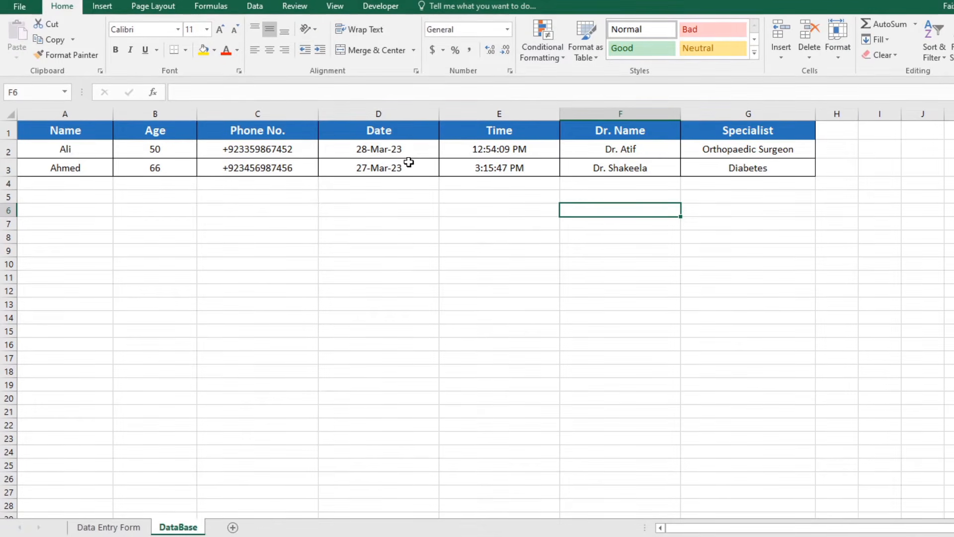
click(100, 526)
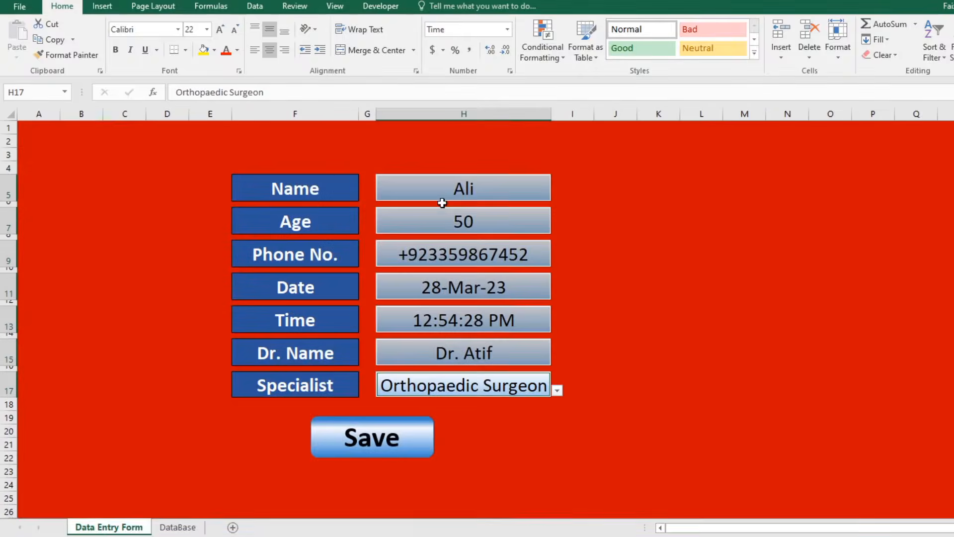
click(448, 193)
click(462, 225)
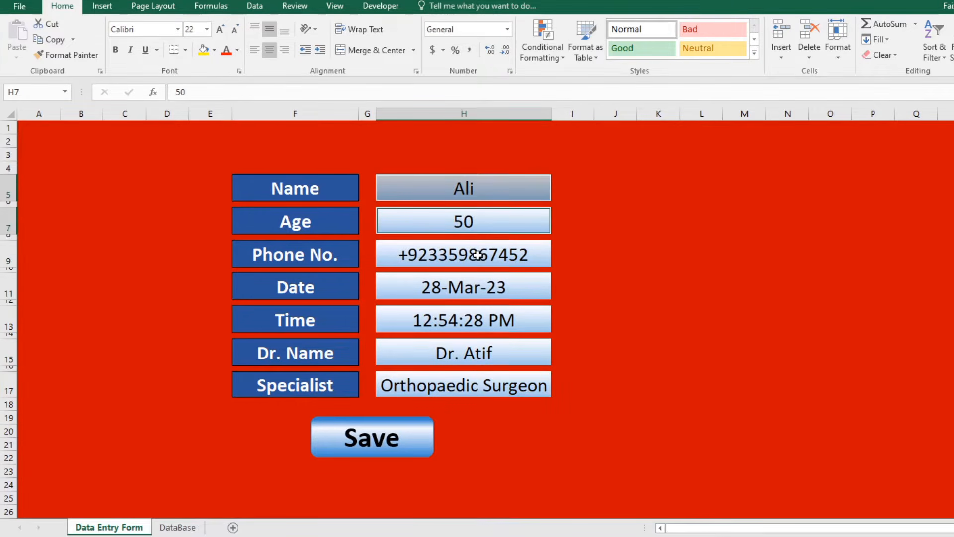
key(Delete)
click(478, 255)
key(Delete)
click(503, 355)
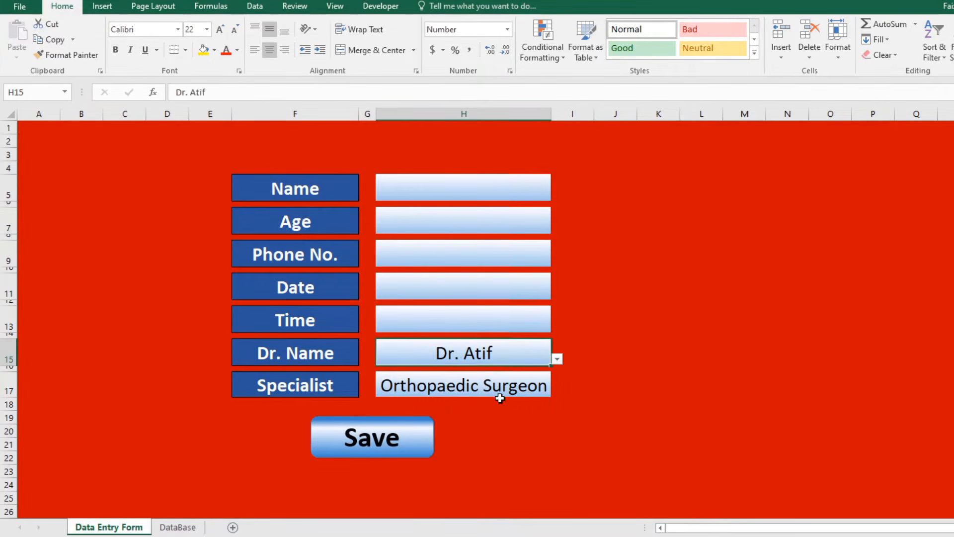
key(Delete)
click(539, 396)
key(Delete)
click(580, 351)
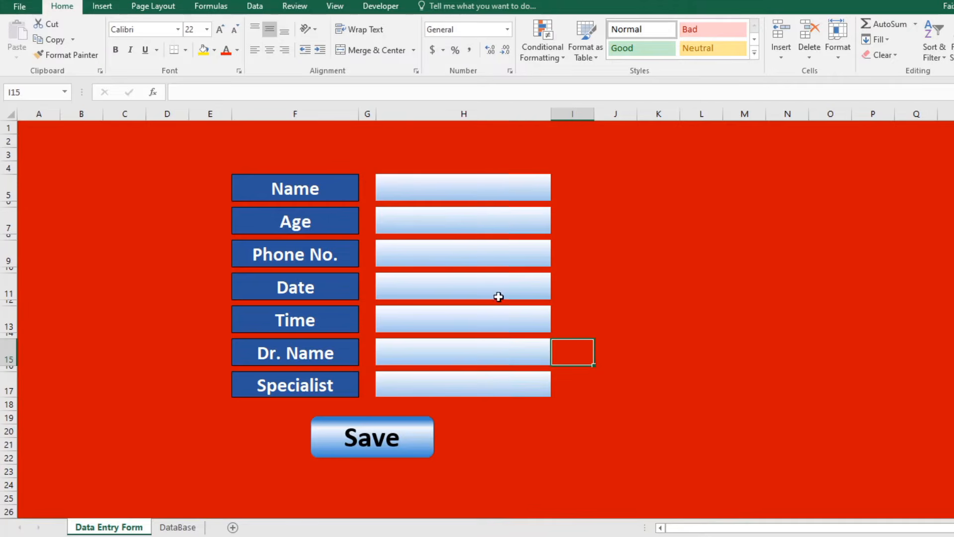
click(381, 7)
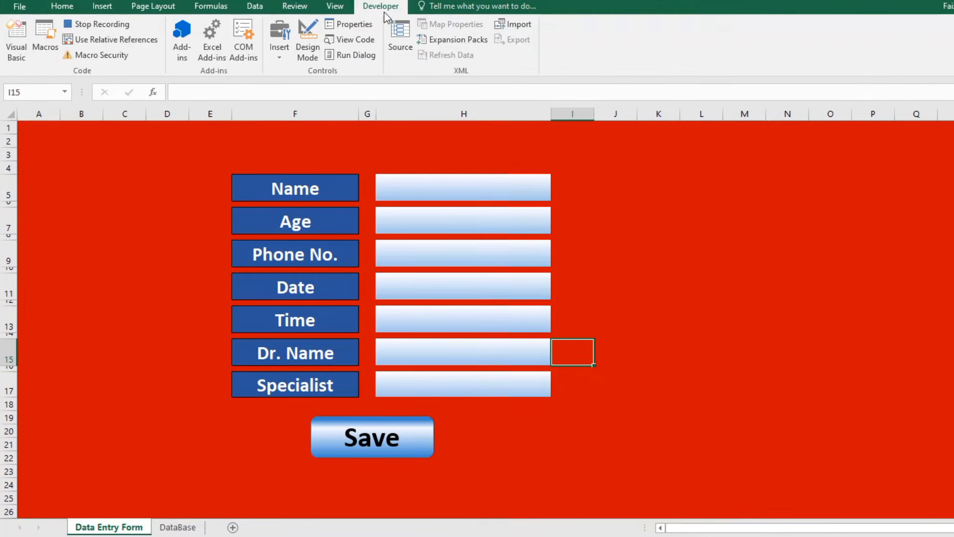
click(427, 199)
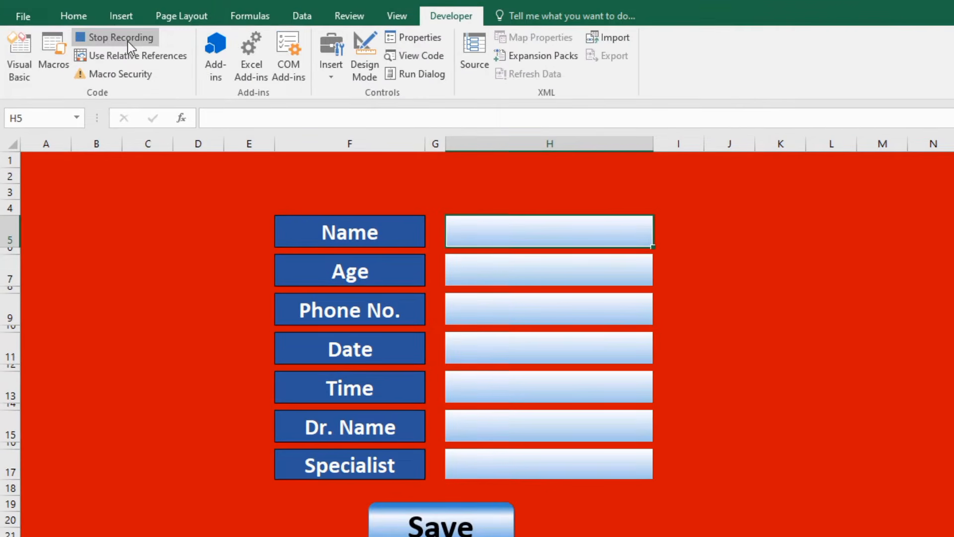
click(108, 28)
click(217, 320)
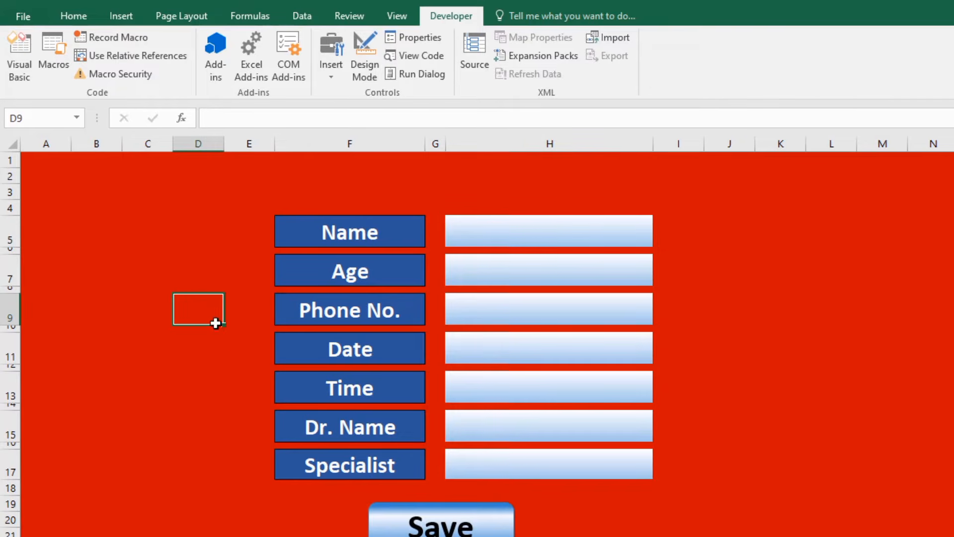
click(515, 235)
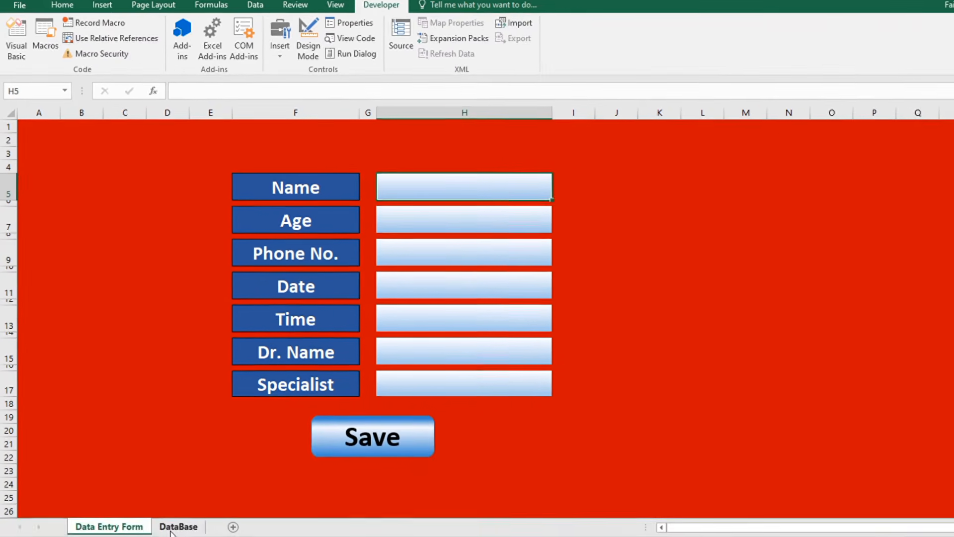
Enter the new patient's name, age 63 and phone number into the entry form.
click(178, 525)
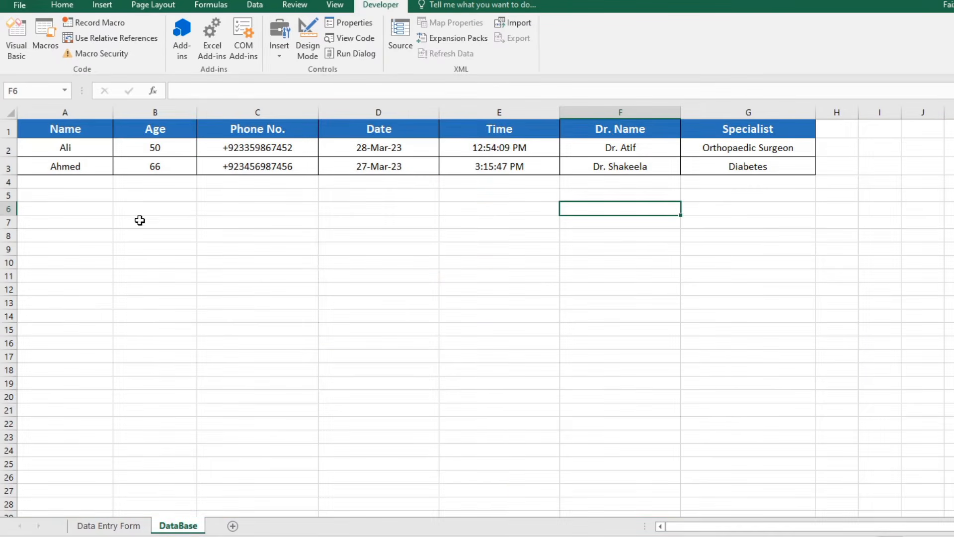
click(108, 525)
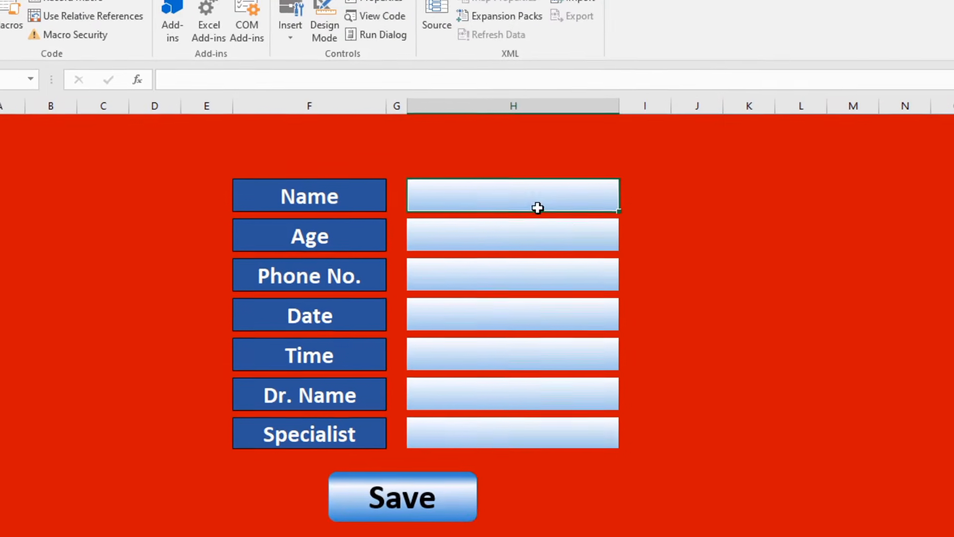
double_click(545, 211)
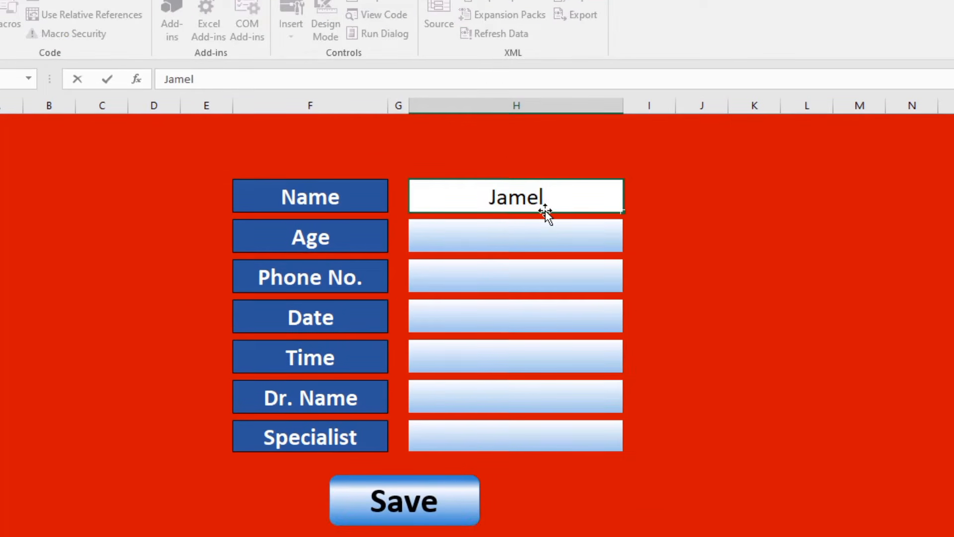
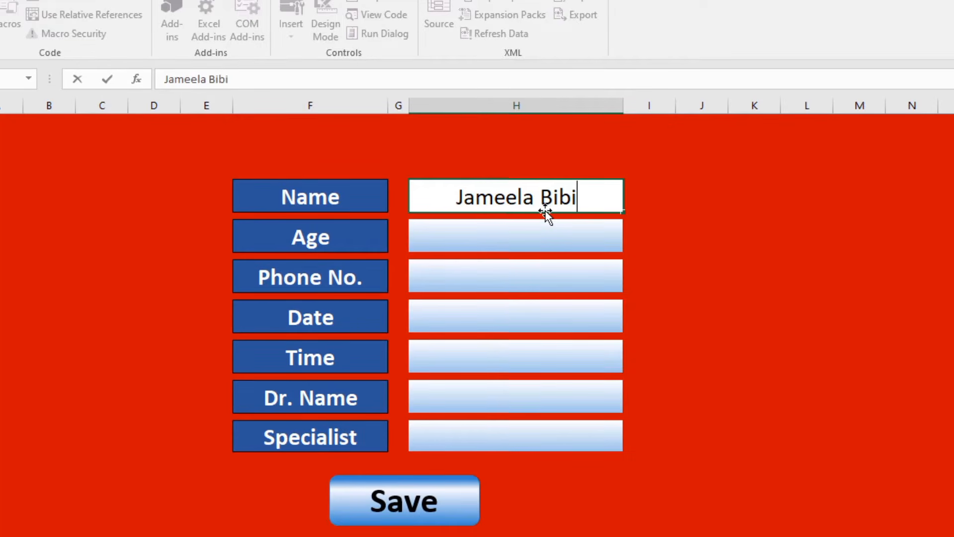
key(Return)
key(Return)
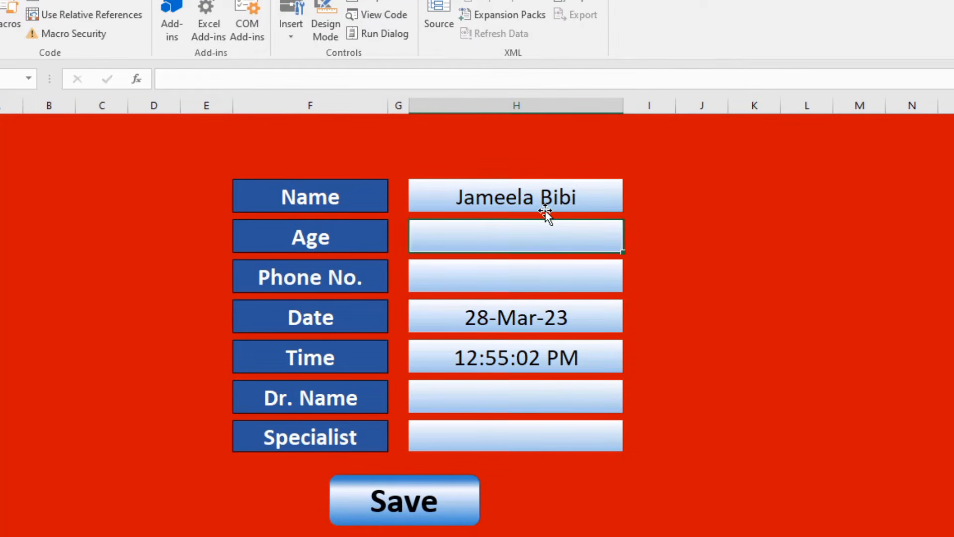
text(6)
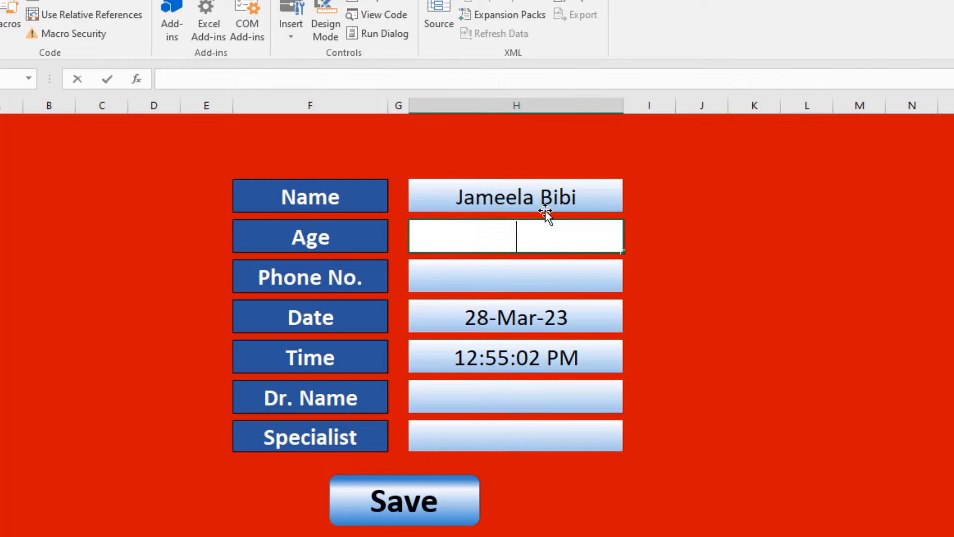
text(3)
key(Return)
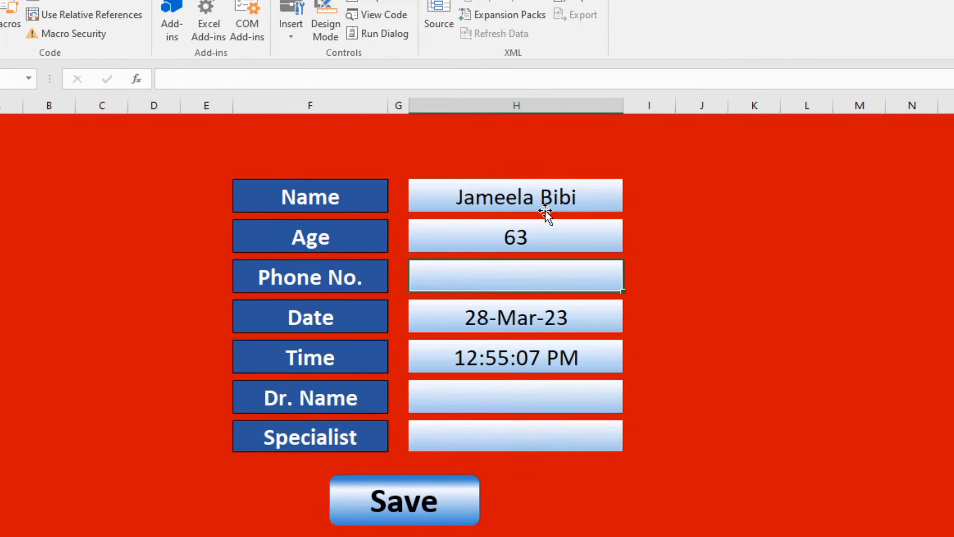
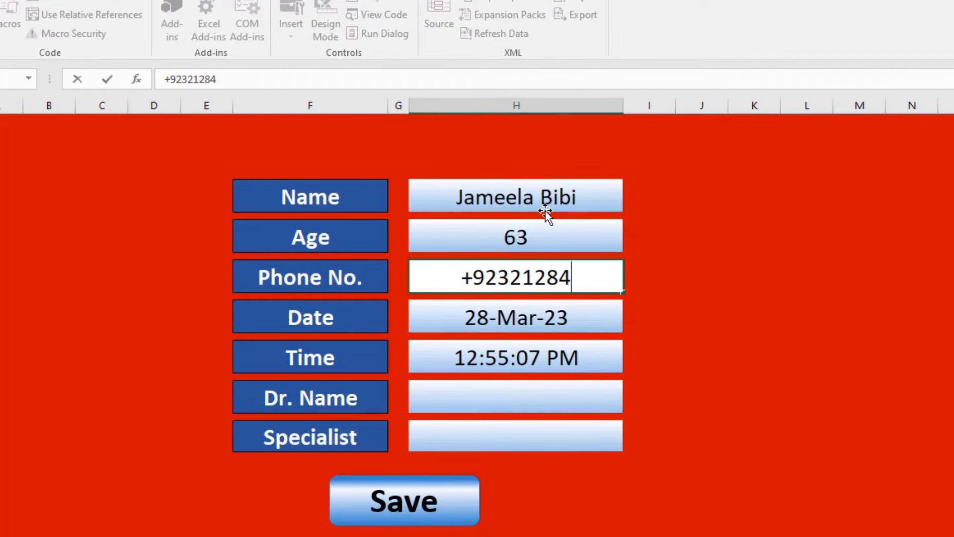
key(Return)
key(Return)
key(Return)
key(Return)
key(Return)
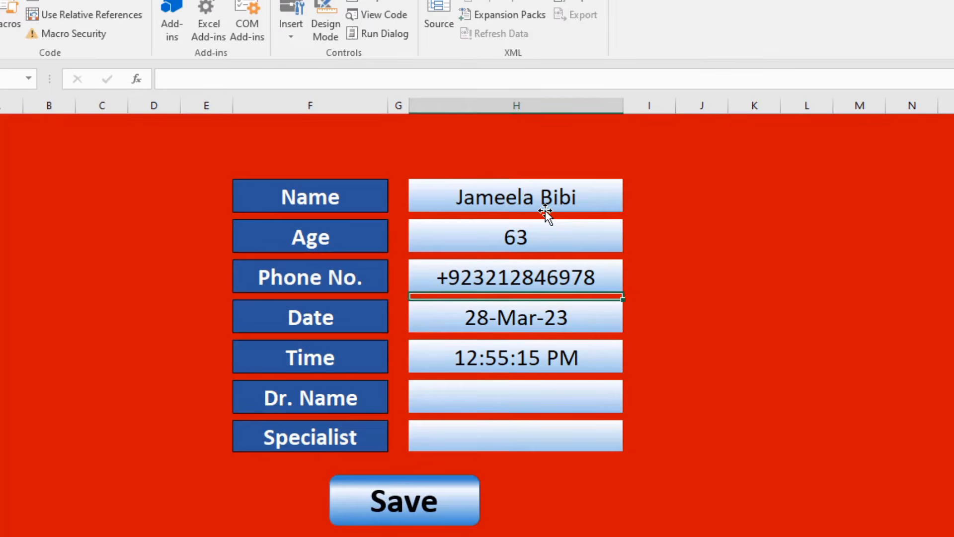
Pick the patient's doctor and Diabetes as the specialty from the dropdowns.
key(Return)
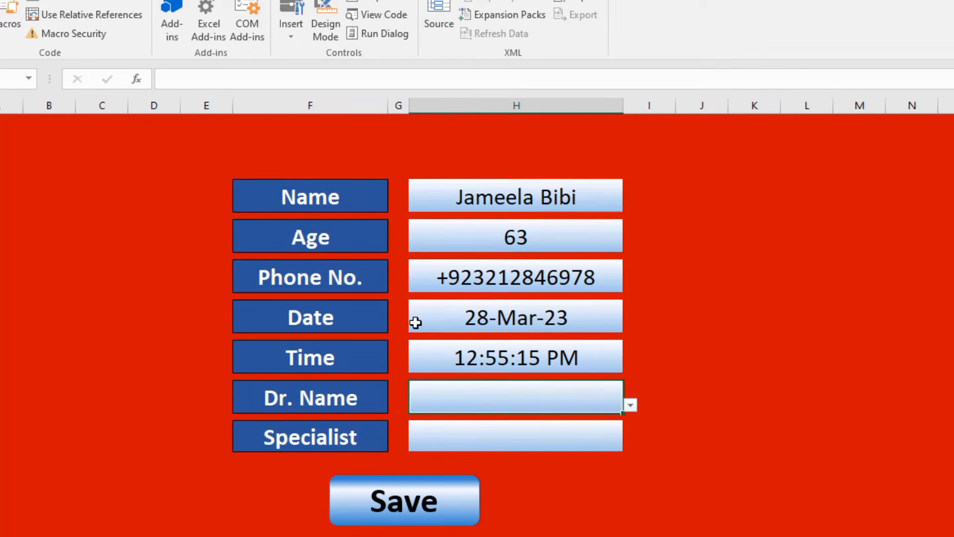
click(631, 406)
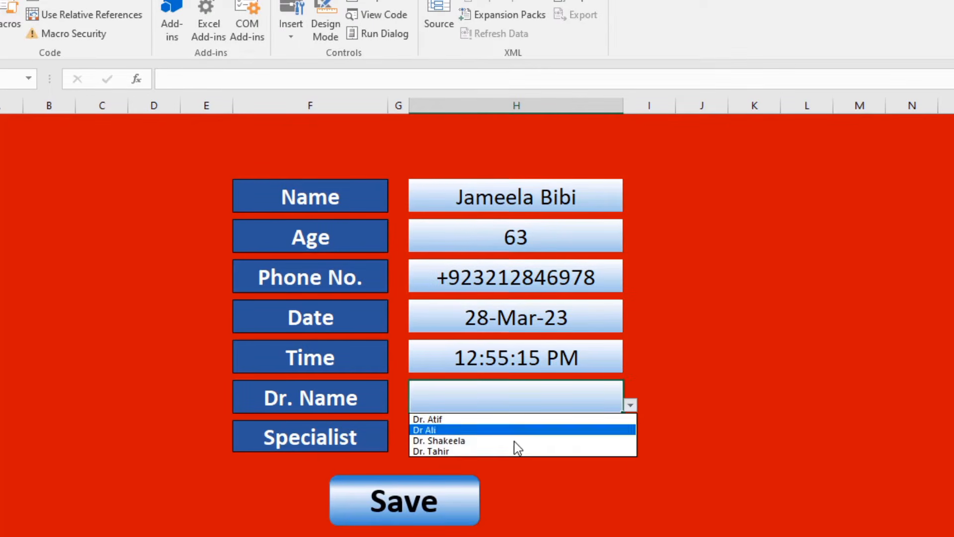
click(505, 446)
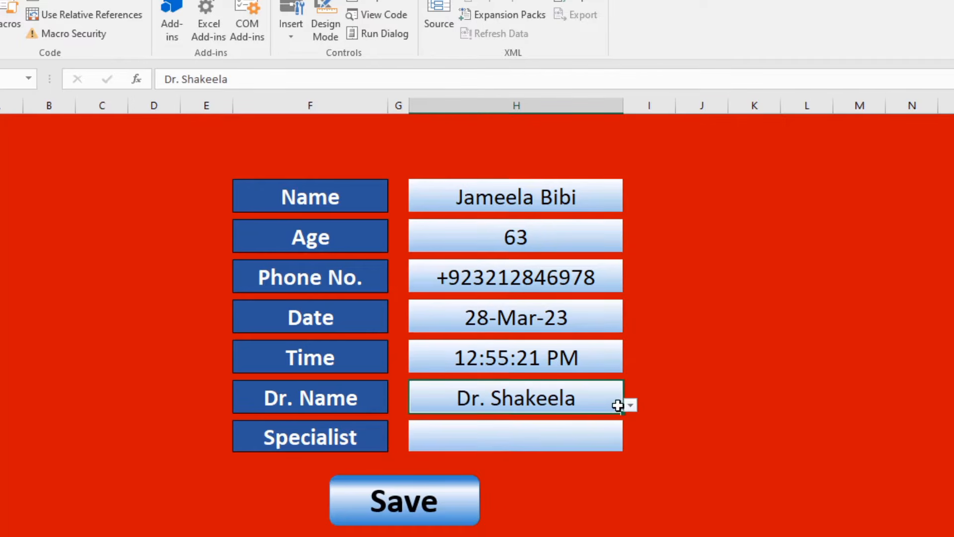
click(621, 445)
click(630, 444)
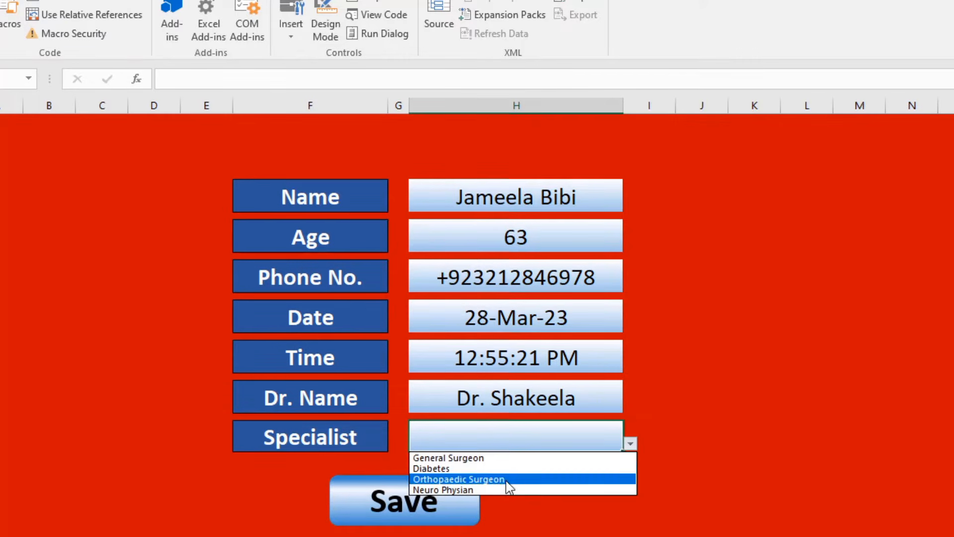
click(447, 468)
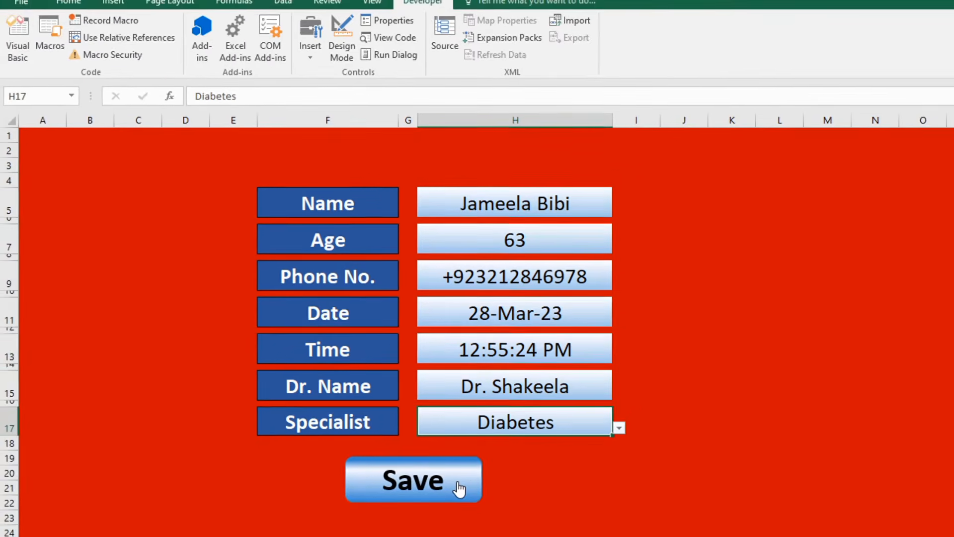
Assign the Save macro to the form's Save shape.
right_click(453, 497)
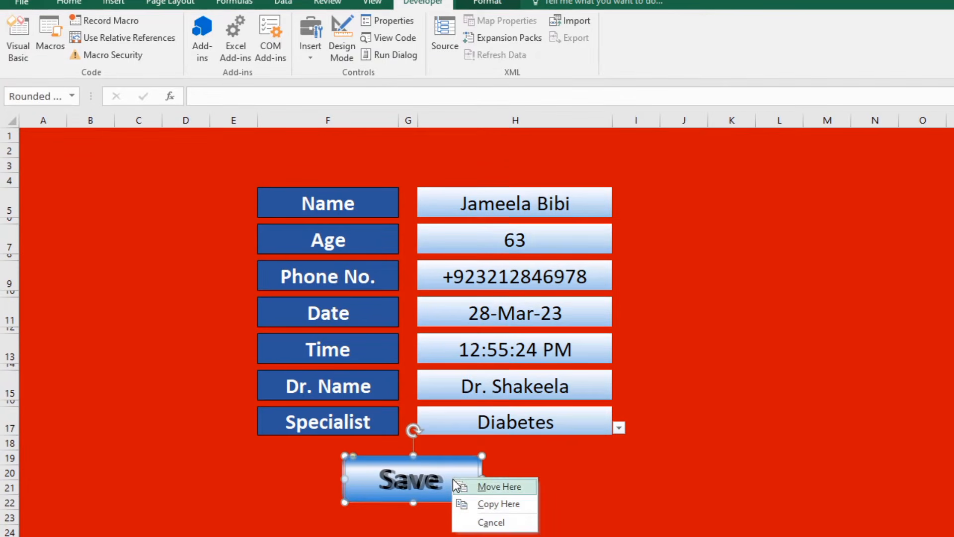
key(Escape)
right_click(454, 473)
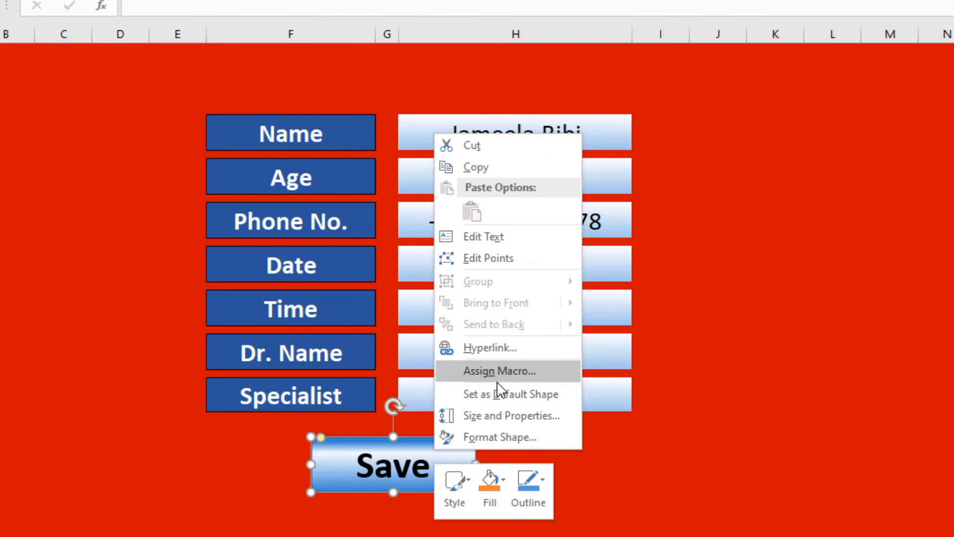
click(512, 370)
click(368, 269)
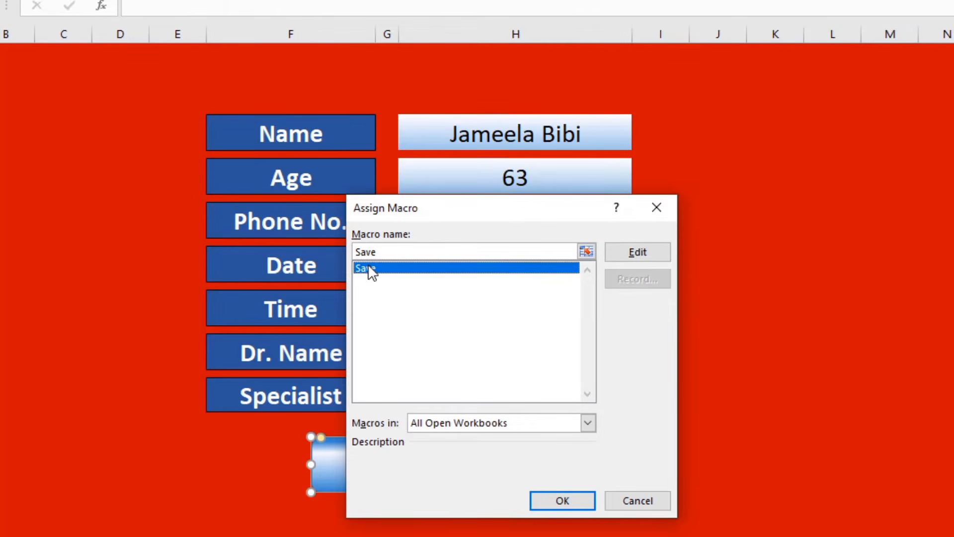
click(586, 502)
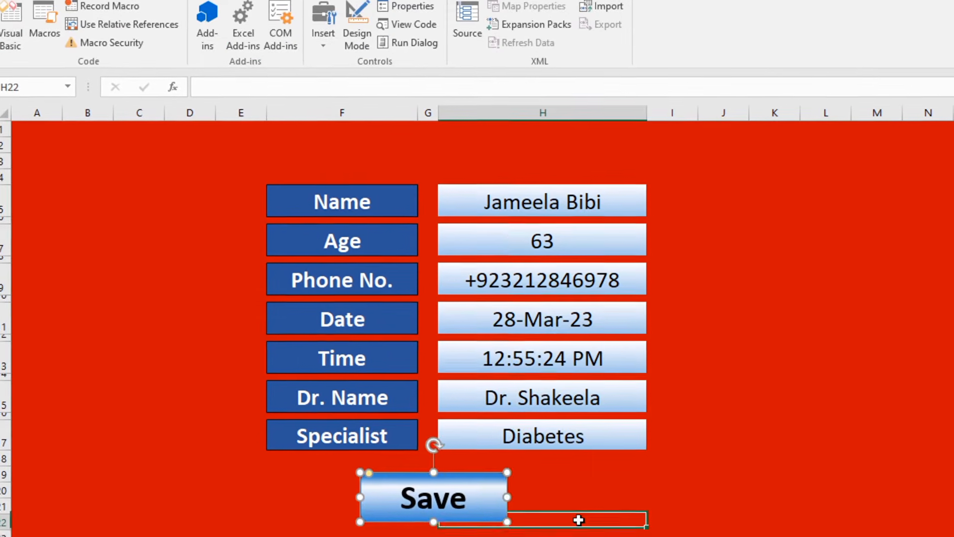
Run the Save button and check the new record in DataBase row 2.
click(577, 518)
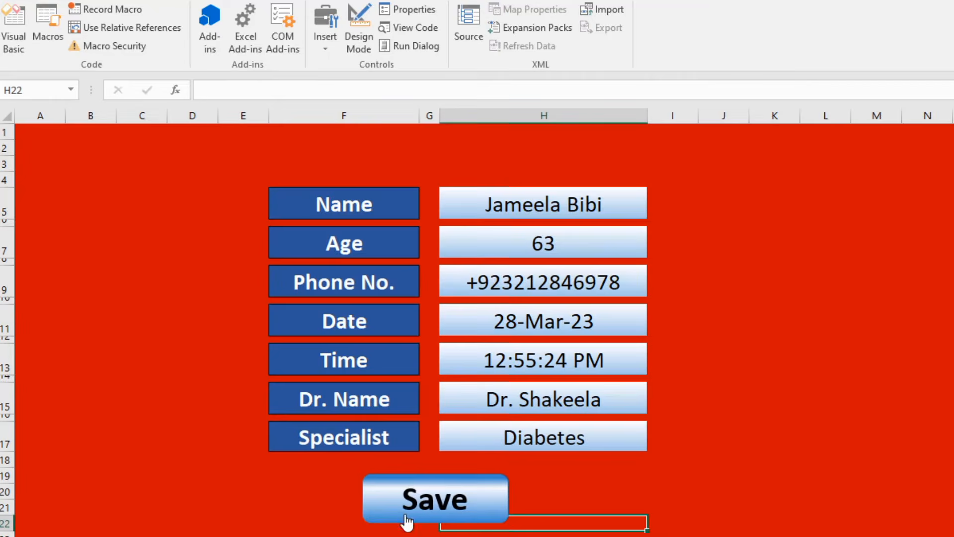
click(405, 522)
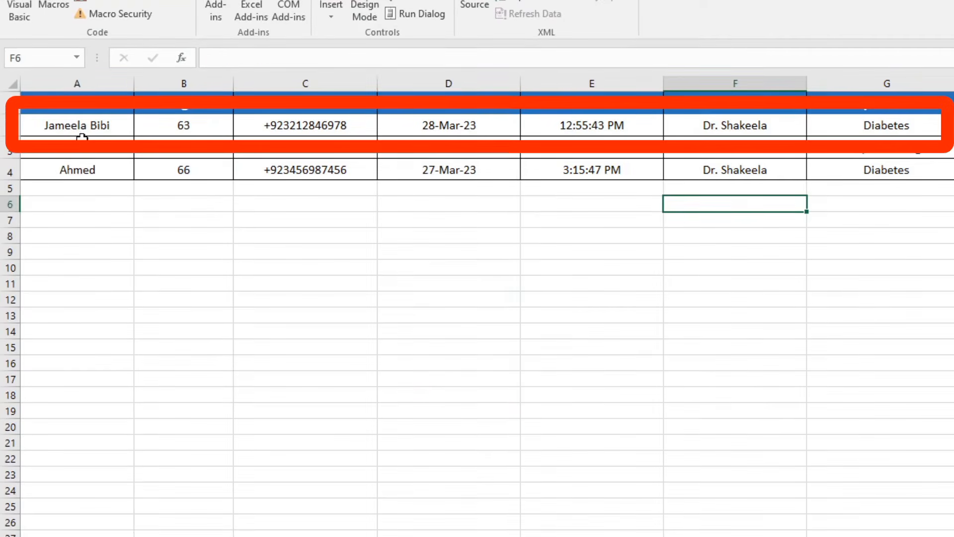
click(82, 133)
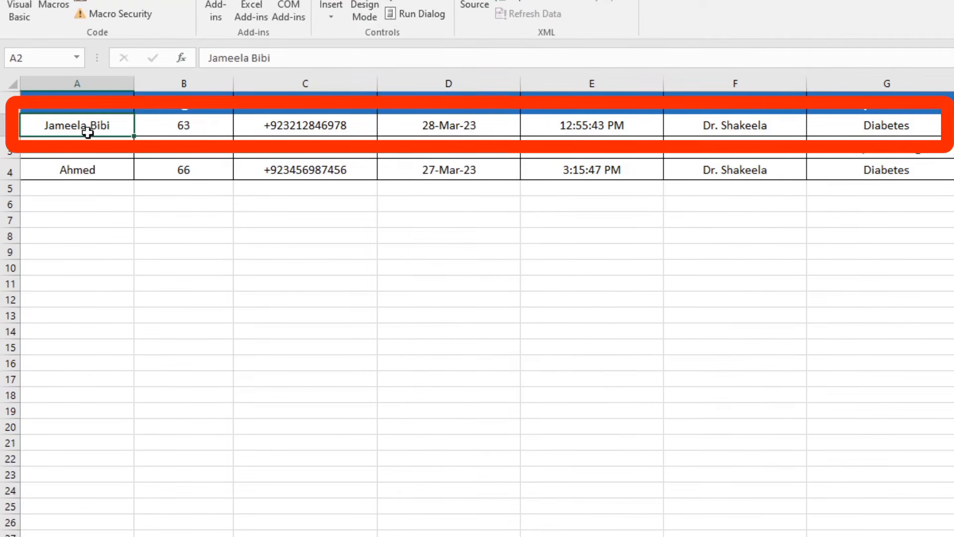
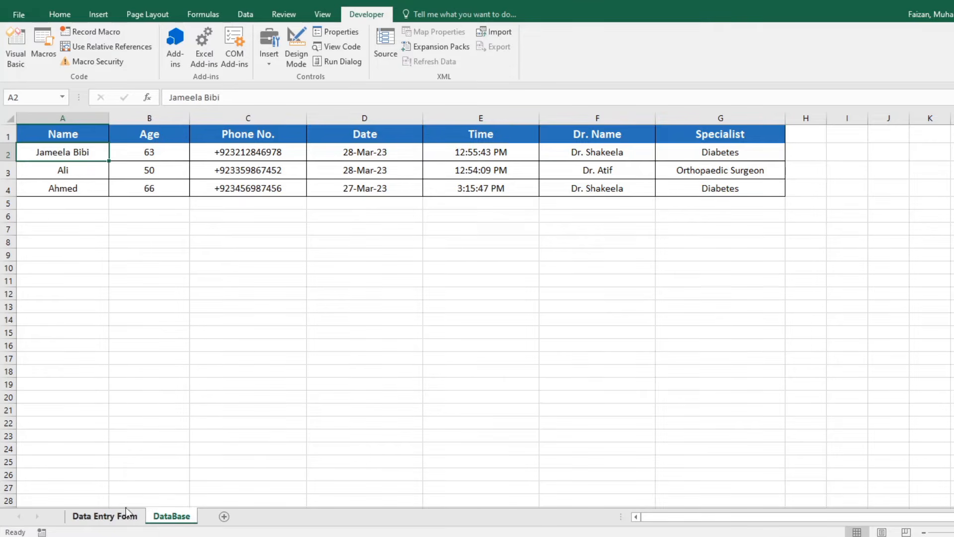
Review the saved patient records in DataBase rows 2–4, then return to the Data Entry Form sheet.
drag(93, 155, 688, 186)
click(480, 242)
click(117, 517)
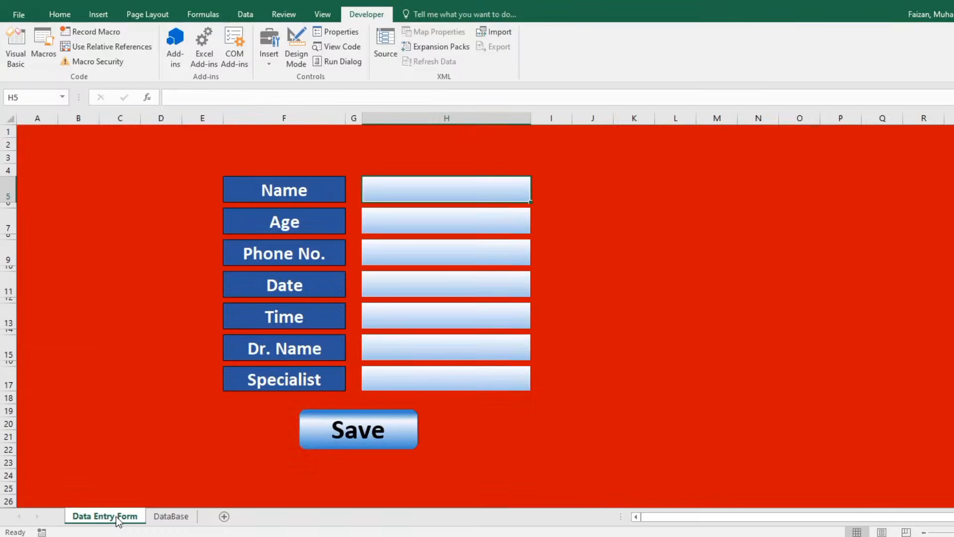
click(663, 243)
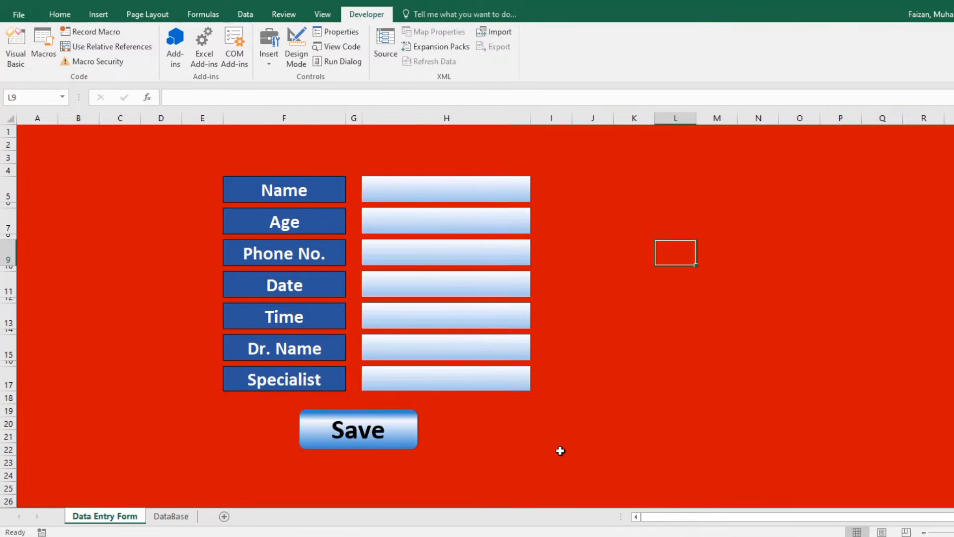
click(498, 420)
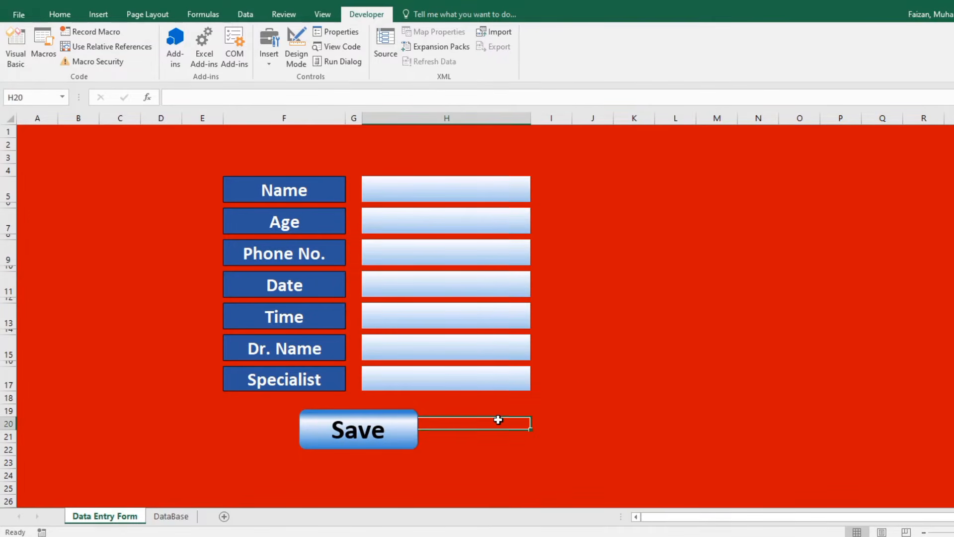
click(129, 281)
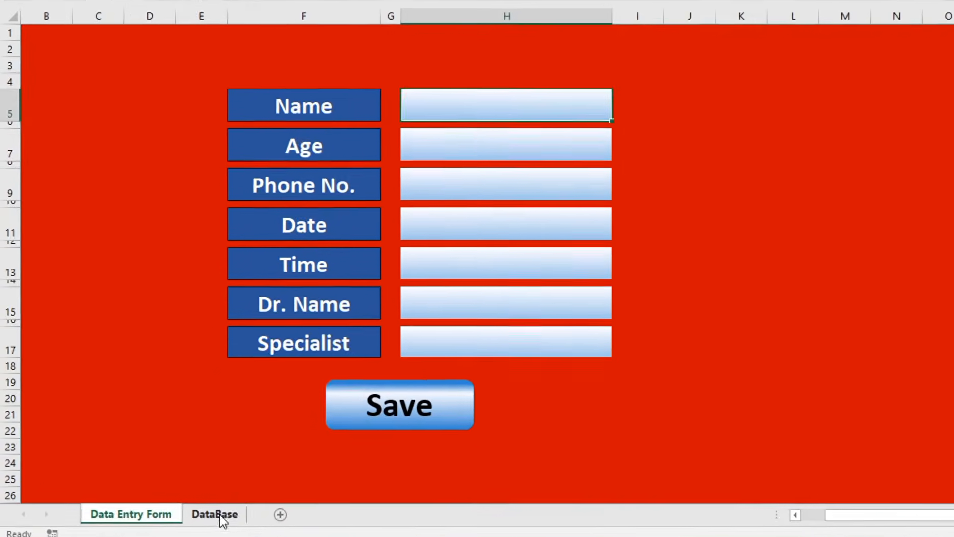
Recheck the DataBase records, then open the Shapes gallery on the Data Entry Form sheet.
click(171, 516)
drag(133, 67, 890, 179)
click(655, 302)
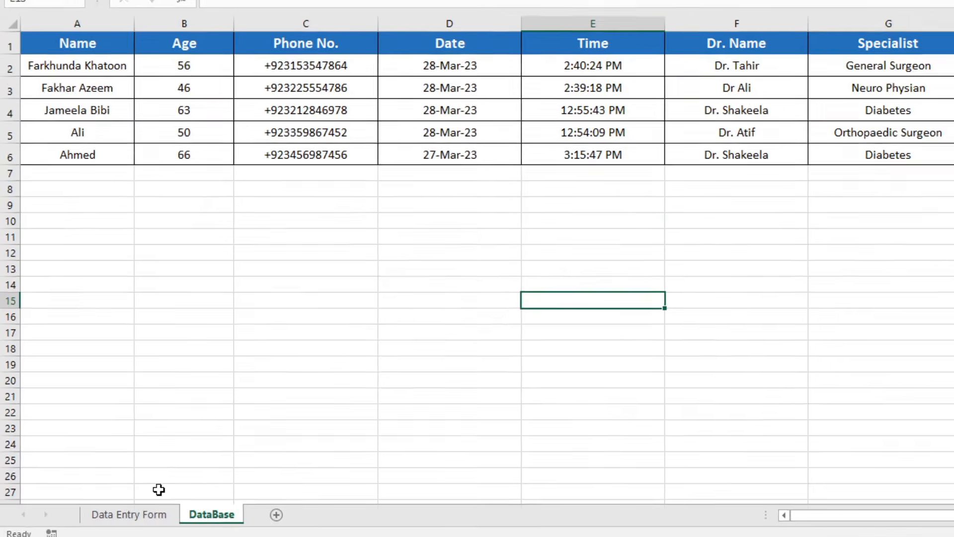
click(131, 514)
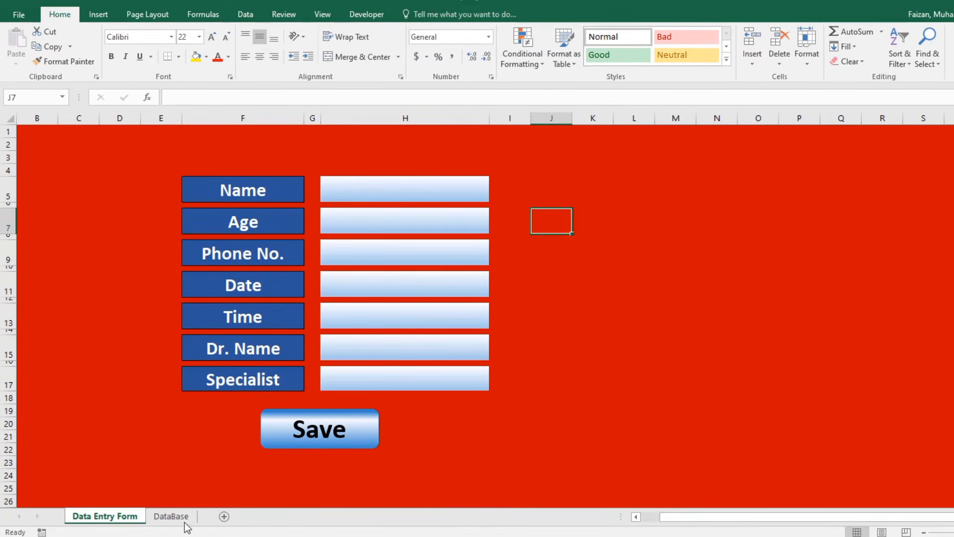
click(179, 517)
click(856, 203)
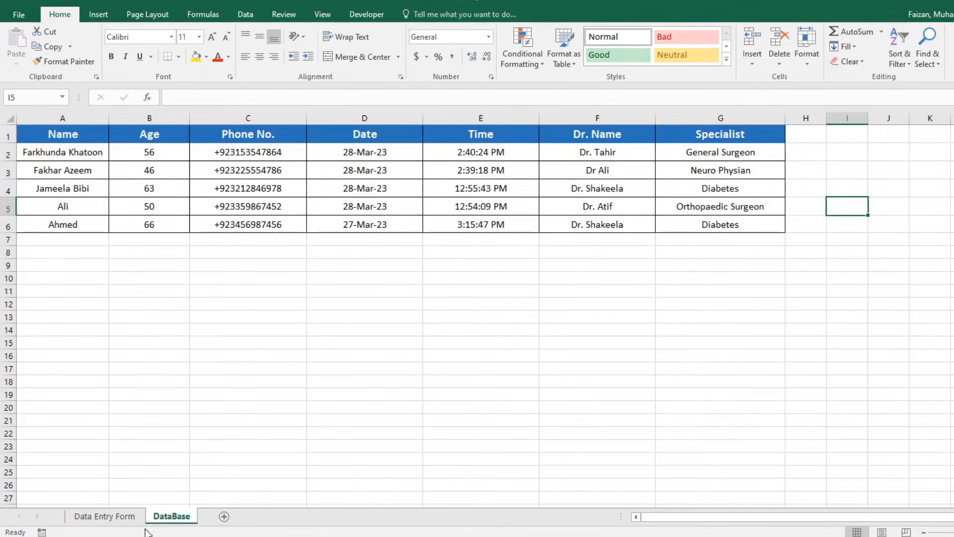
click(104, 516)
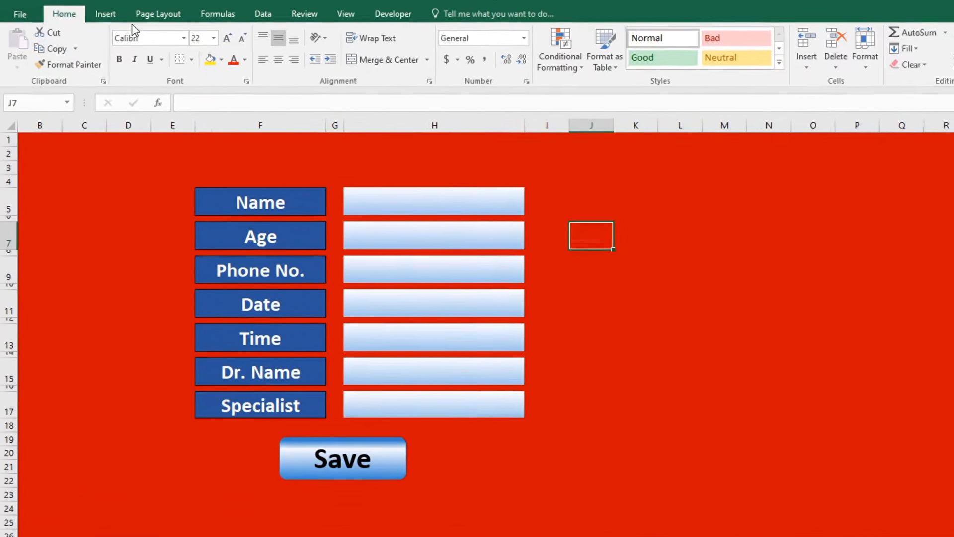
click(98, 14)
click(282, 36)
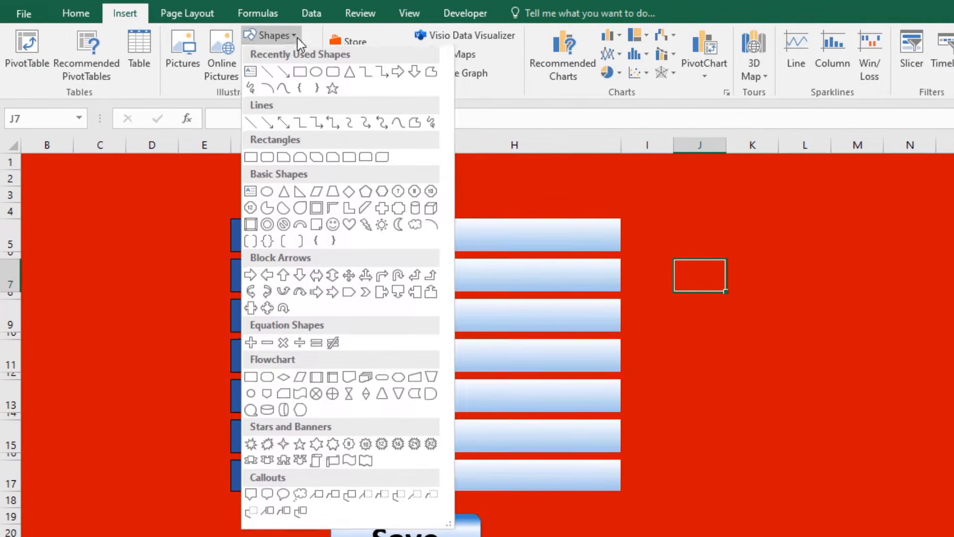
Draw a tall rounded rectangle beside the form spanning columns J to N.
click(332, 73)
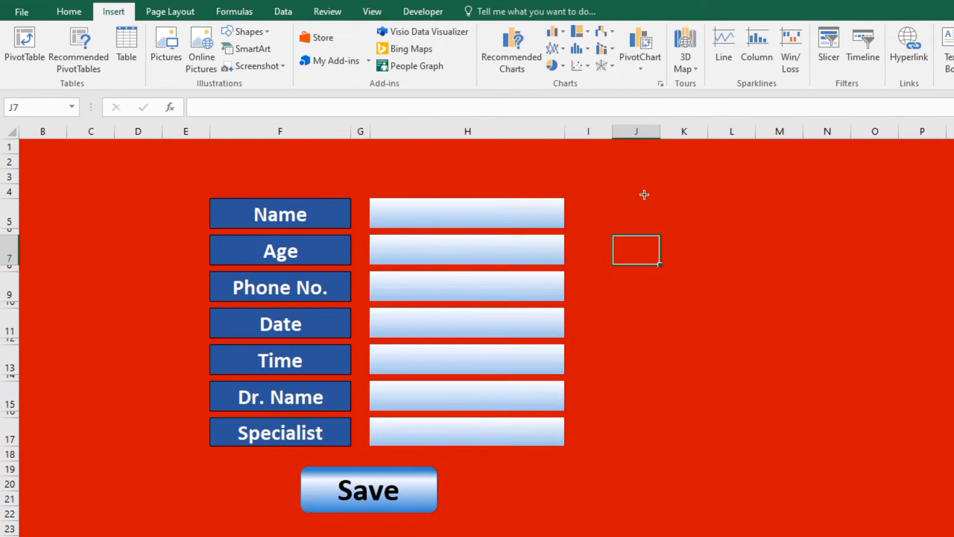
drag(709, 215, 817, 281)
mouse_move(741, 256)
mouse_down()
mouse_move(827, 366)
mouse_move(854, 426)
mouse_move(850, 440)
mouse_up()
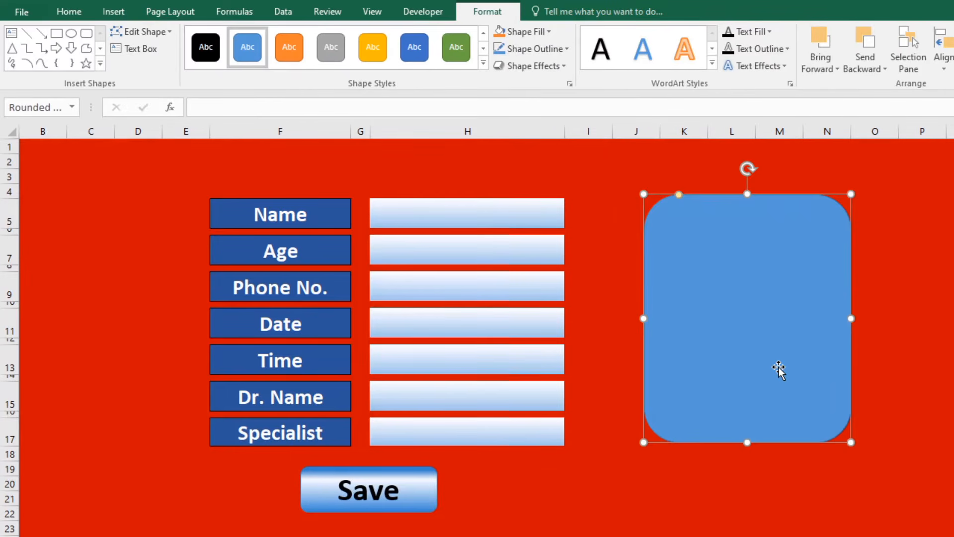
drag(782, 365, 783, 365)
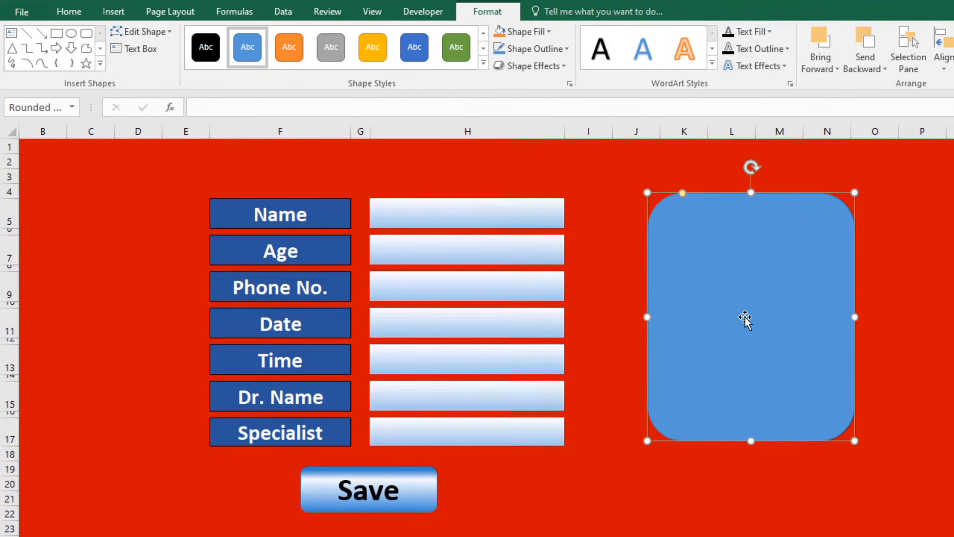
drag(743, 315, 744, 317)
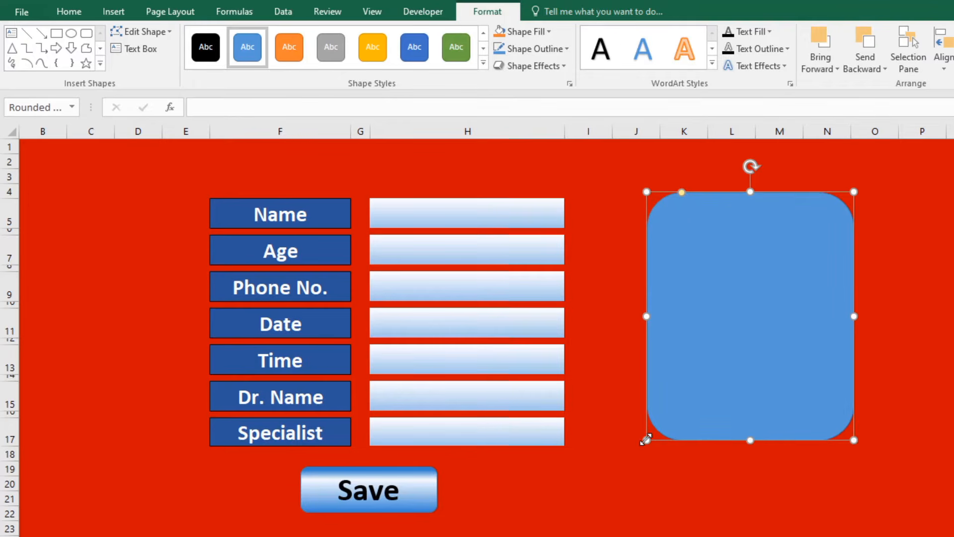
drag(646, 439, 643, 442)
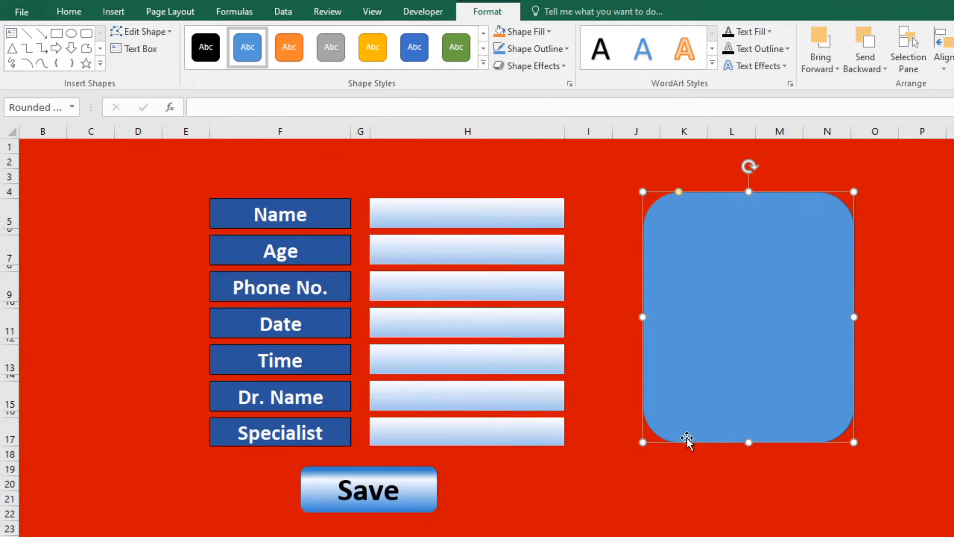
Give the rounded rectangle a light-blue gradient fill with the middle stop at 57%.
right_click(716, 372)
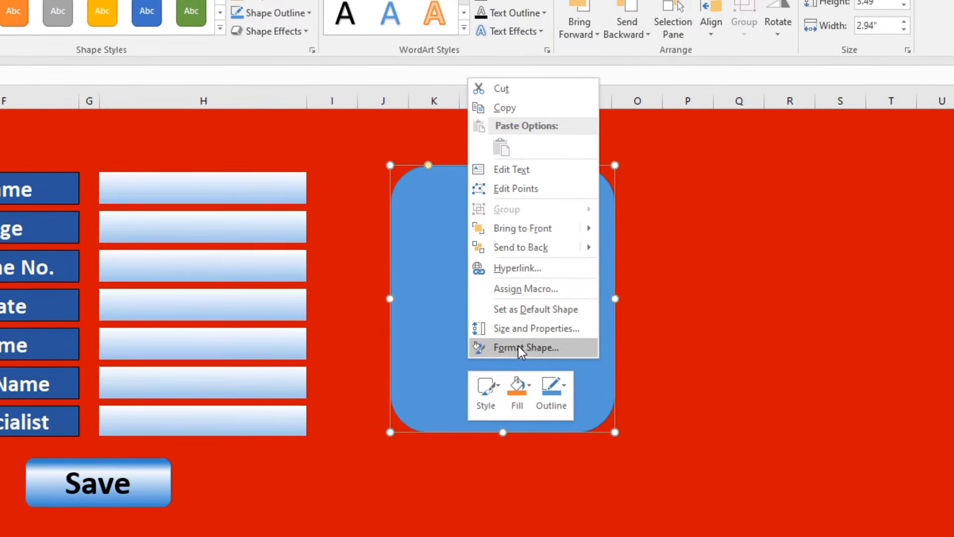
click(518, 347)
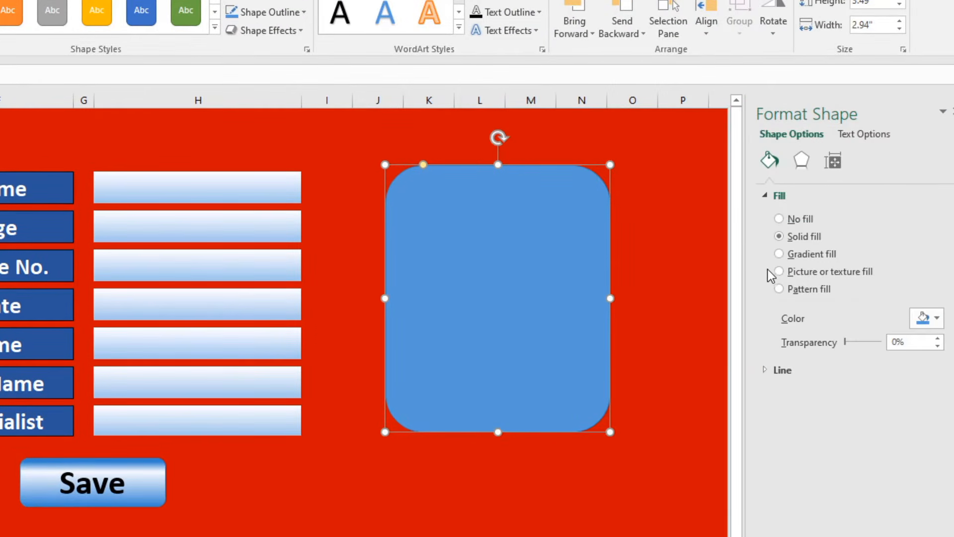
click(780, 254)
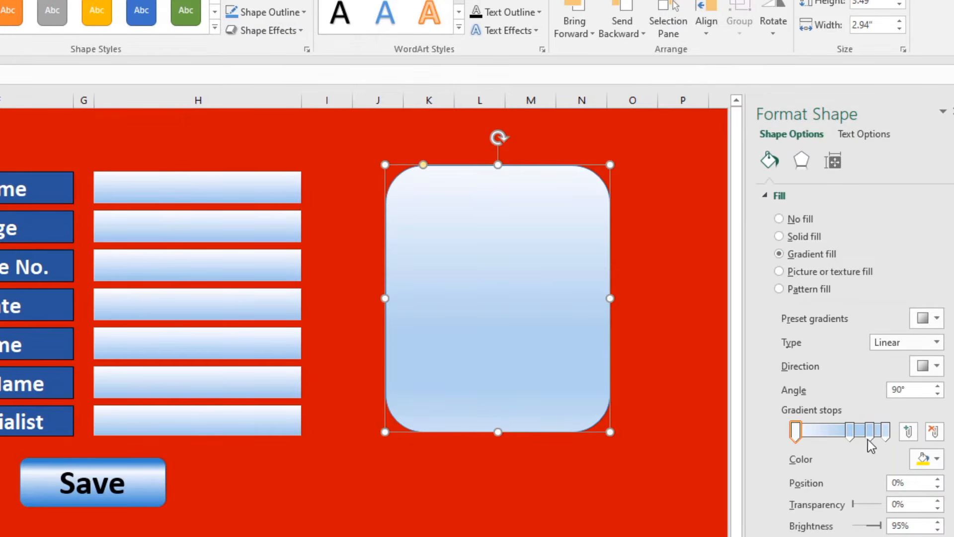
drag(850, 430, 846, 430)
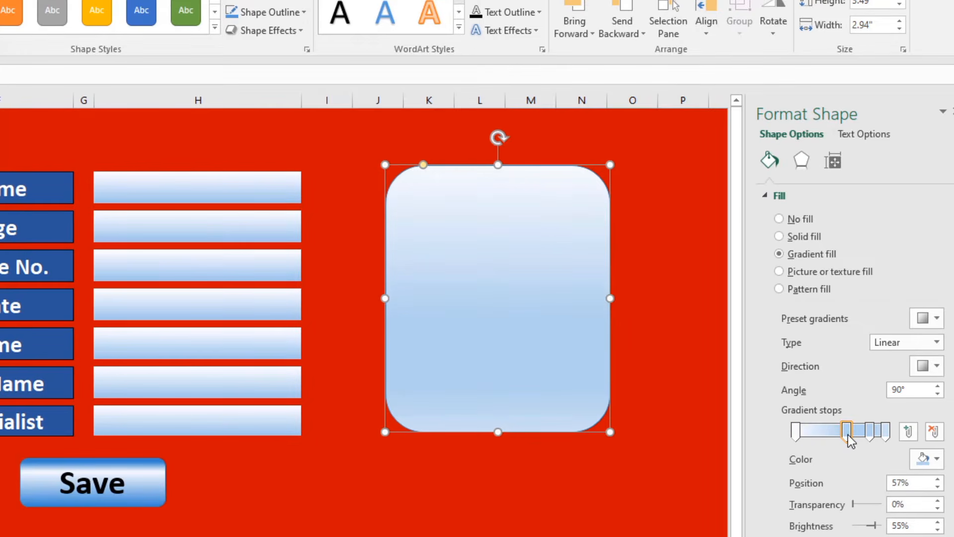
click(650, 443)
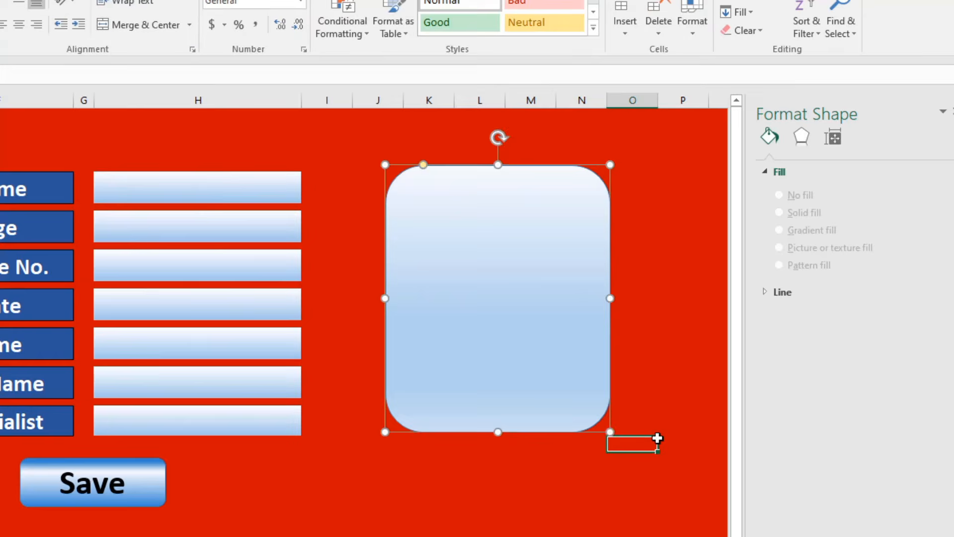
click(682, 338)
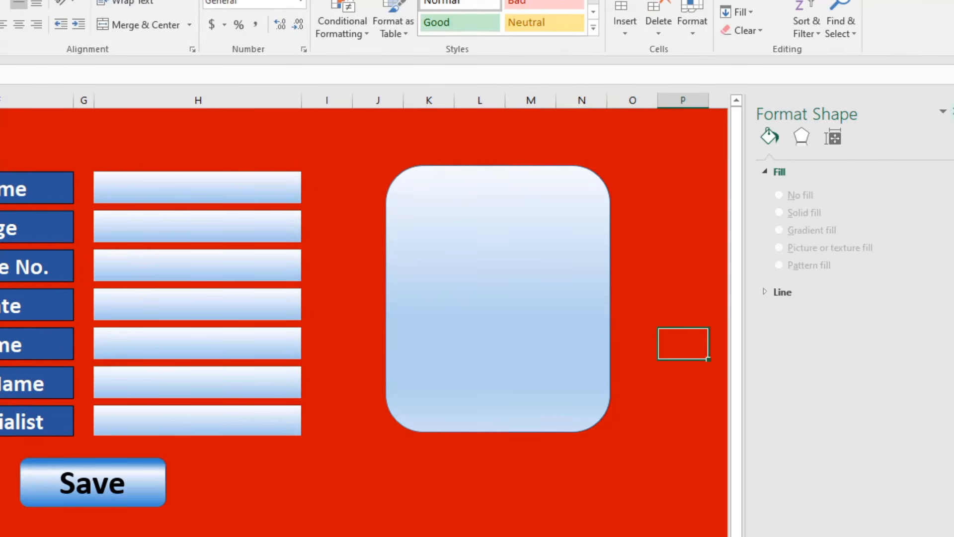
click(676, 264)
click(501, 375)
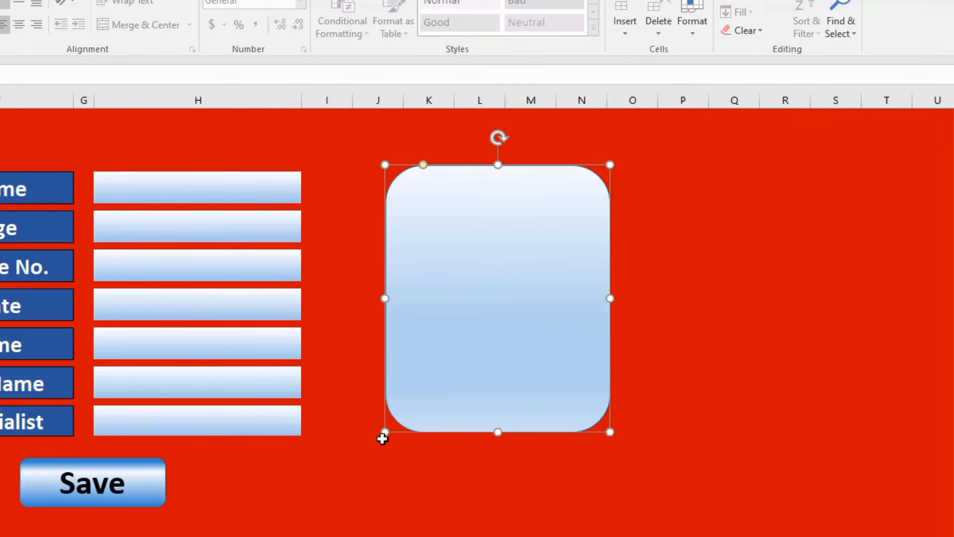
drag(386, 433, 384, 437)
Draw a smaller rounded rectangle across the top of the card and fill it red.
click(690, 390)
double_click(502, 202)
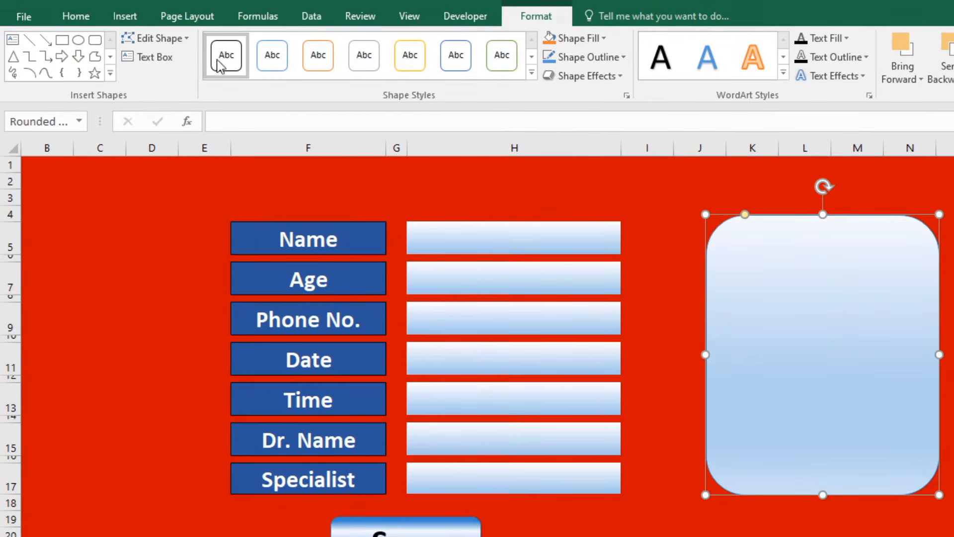
click(95, 39)
drag(729, 235, 910, 284)
drag(852, 262, 860, 258)
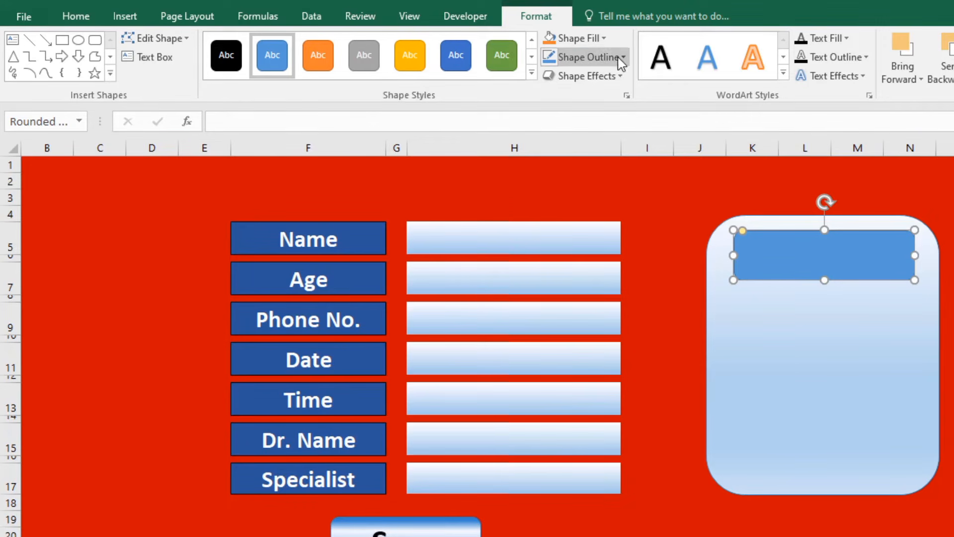
click(601, 40)
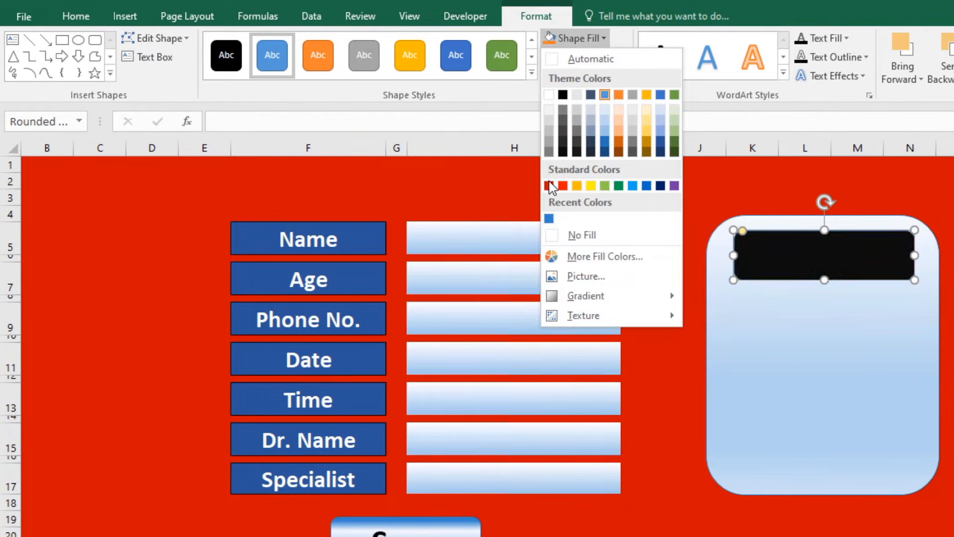
click(553, 184)
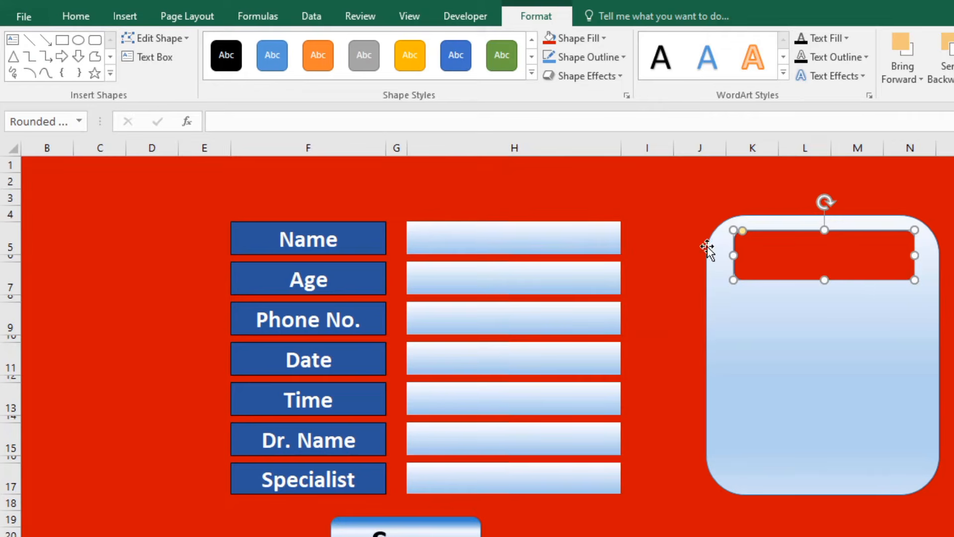
Label the box 'Total Patients' and center the text vertically and horizontally.
right_click(819, 255)
click(871, 346)
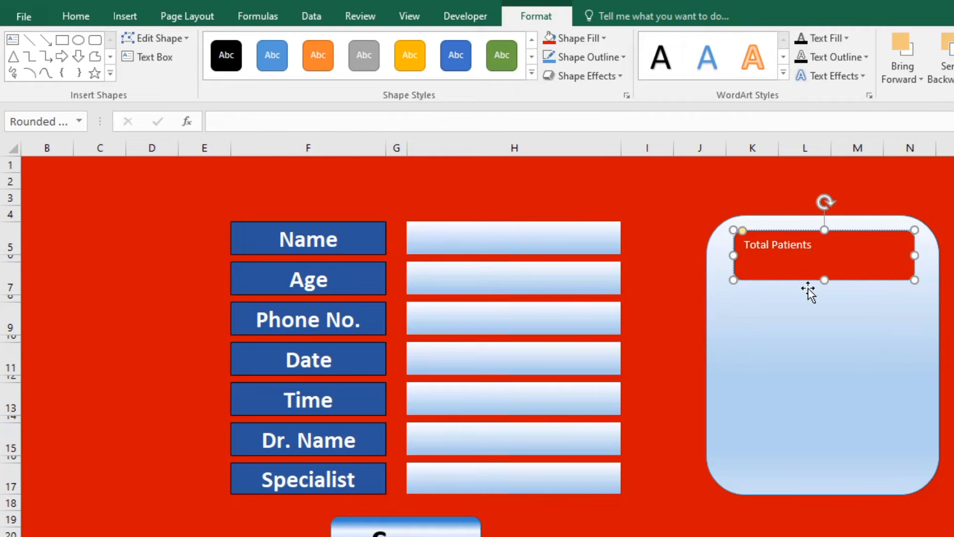
double_click(793, 245)
triple_click(792, 245)
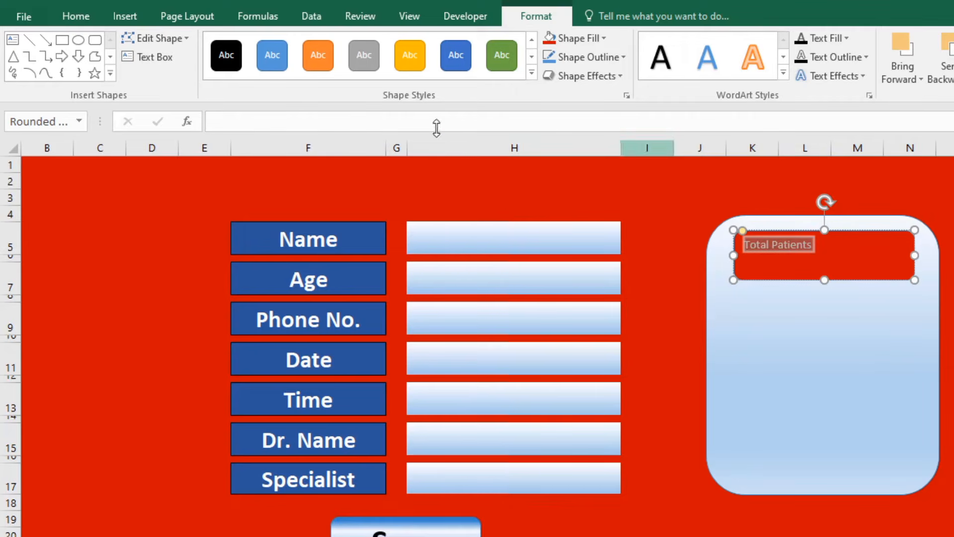
click(75, 16)
click(331, 47)
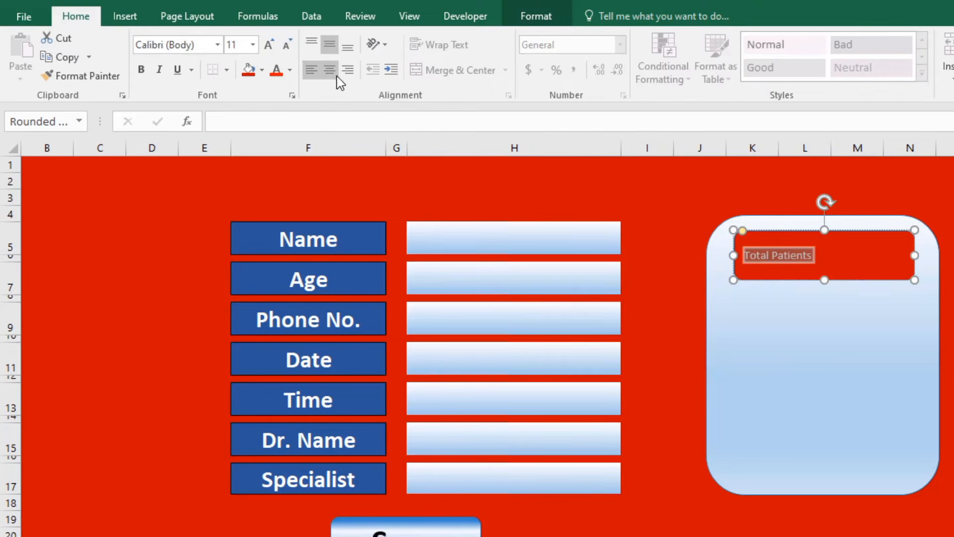
click(330, 71)
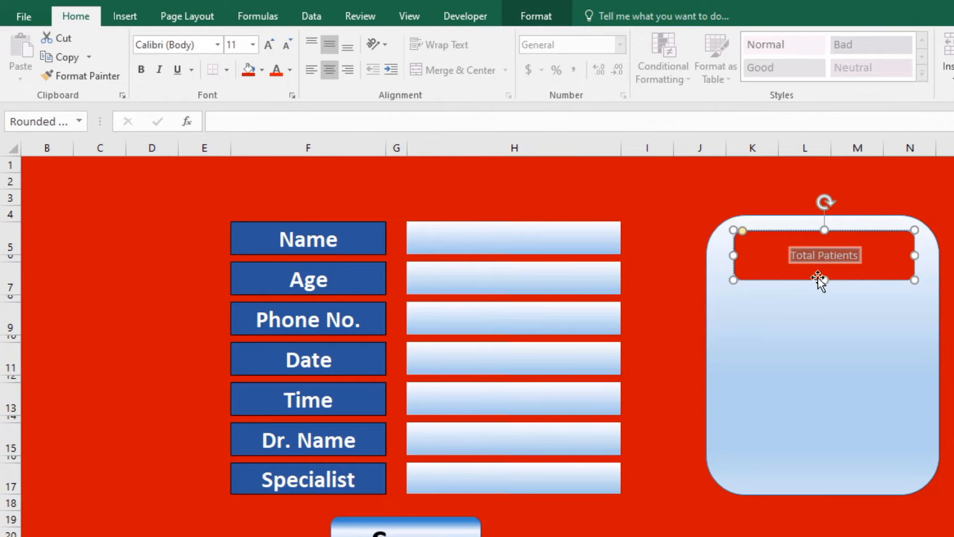
drag(824, 280, 823, 276)
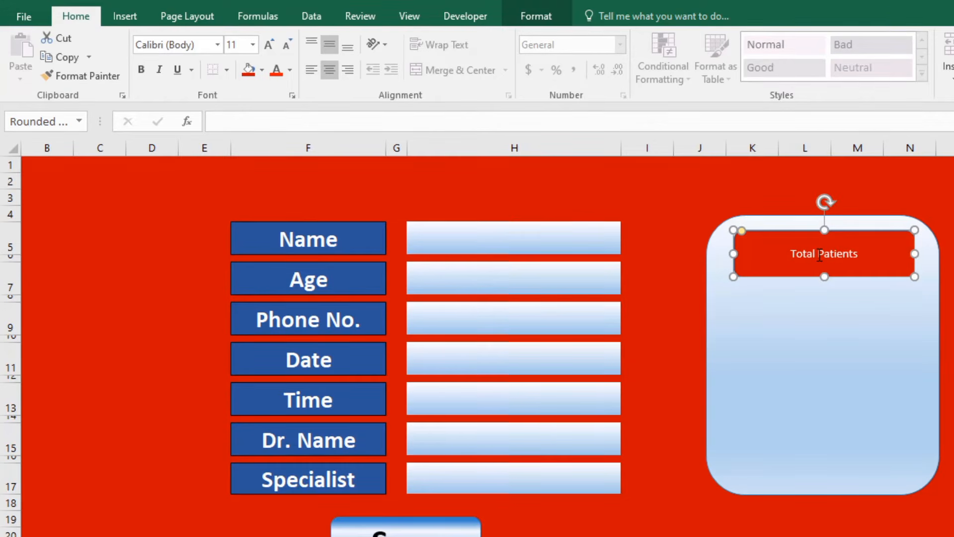
Make the Total Patients text 20-point bold.
double_click(840, 254)
key(ctrl+a)
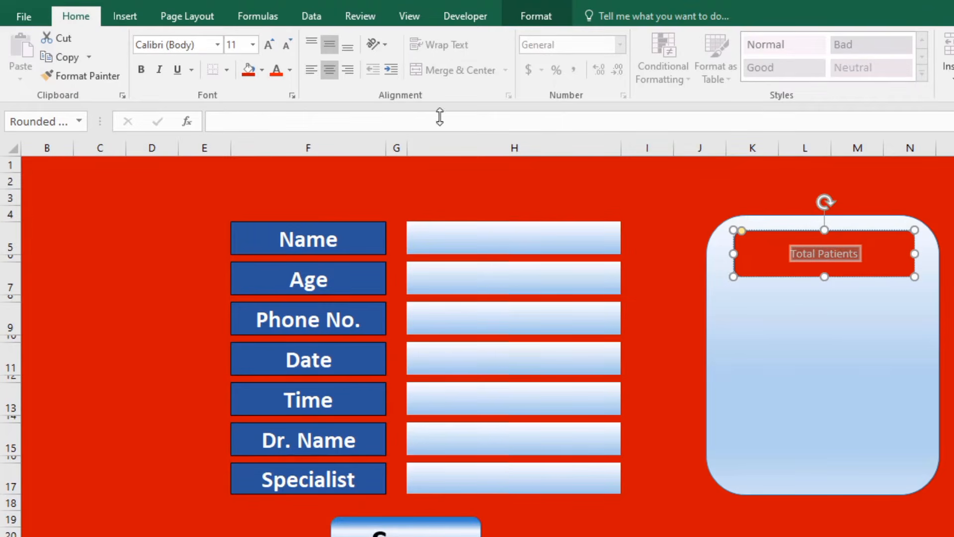
click(273, 46)
click(272, 46)
click(273, 46)
click(272, 46)
click(273, 47)
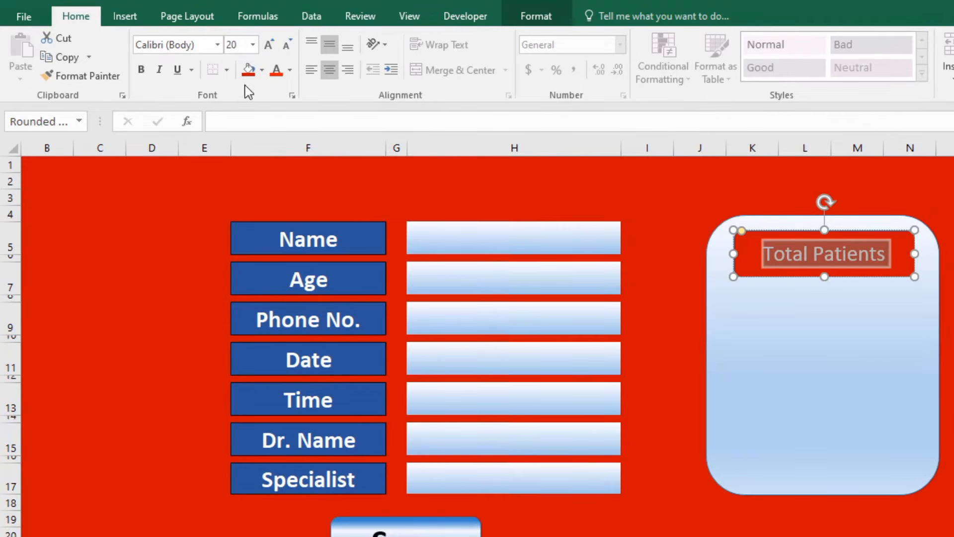
click(141, 69)
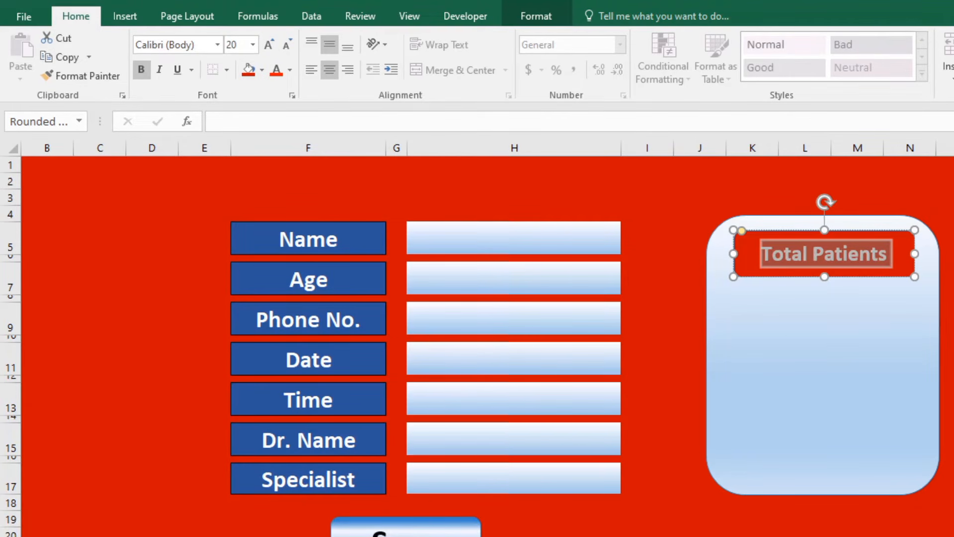
key(Escape)
key(Escape)
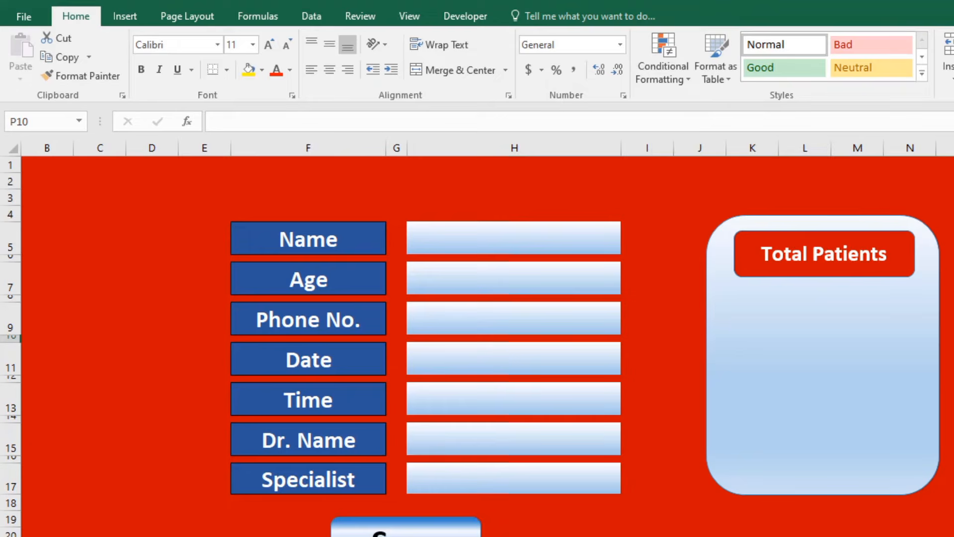
Change the Total Patients box fill to dark green.
click(895, 262)
double_click(800, 273)
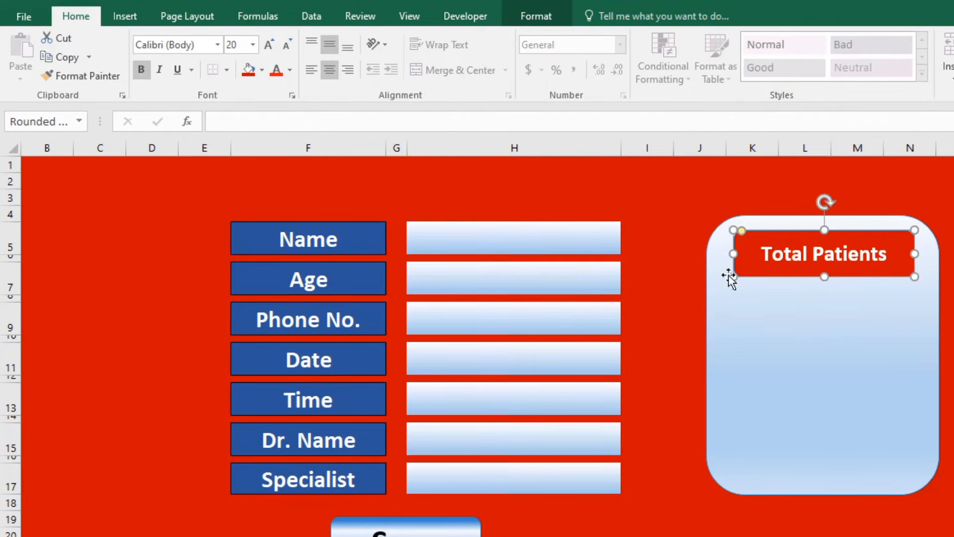
click(604, 39)
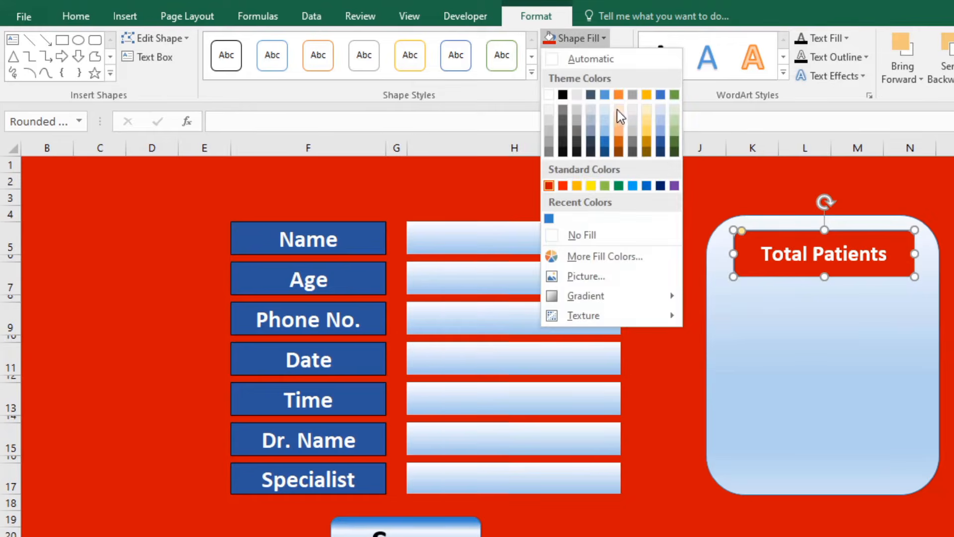
click(675, 142)
key(Escape)
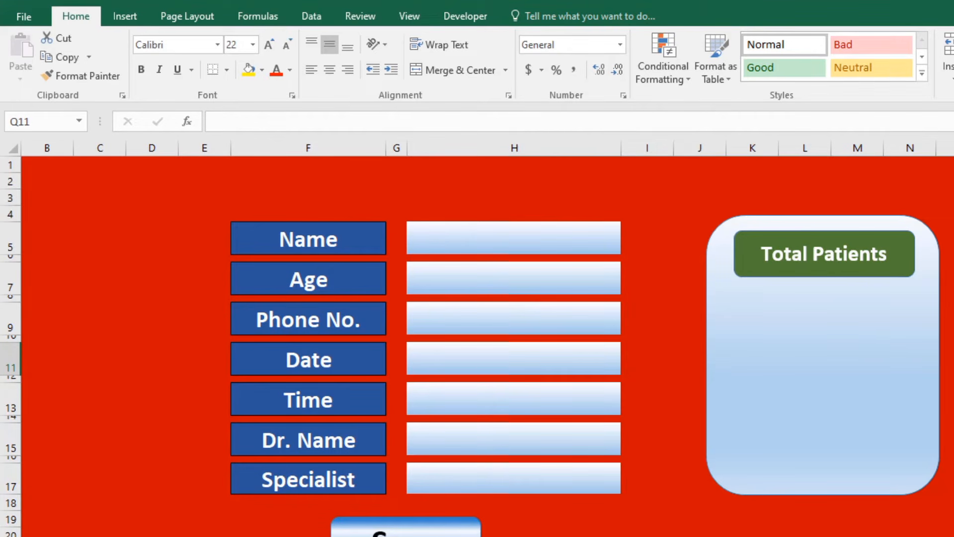
click(127, 15)
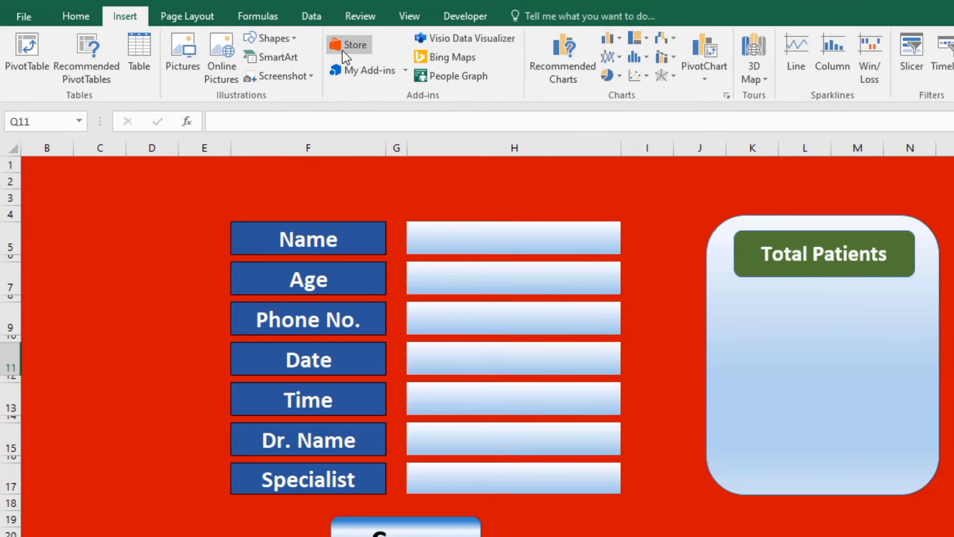
Draw a small rectangle below the Total Patients heading and fill it dark blue.
click(294, 38)
click(300, 75)
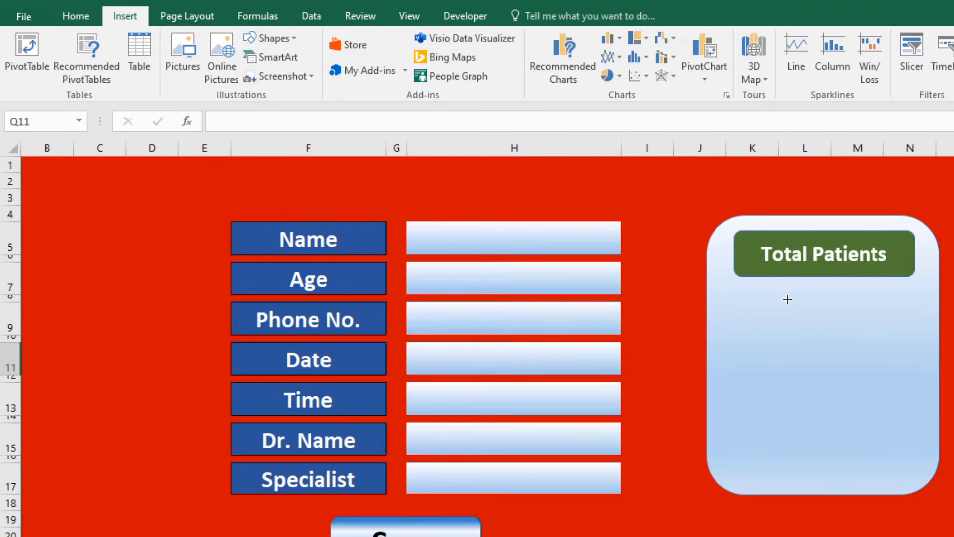
drag(793, 291, 872, 366)
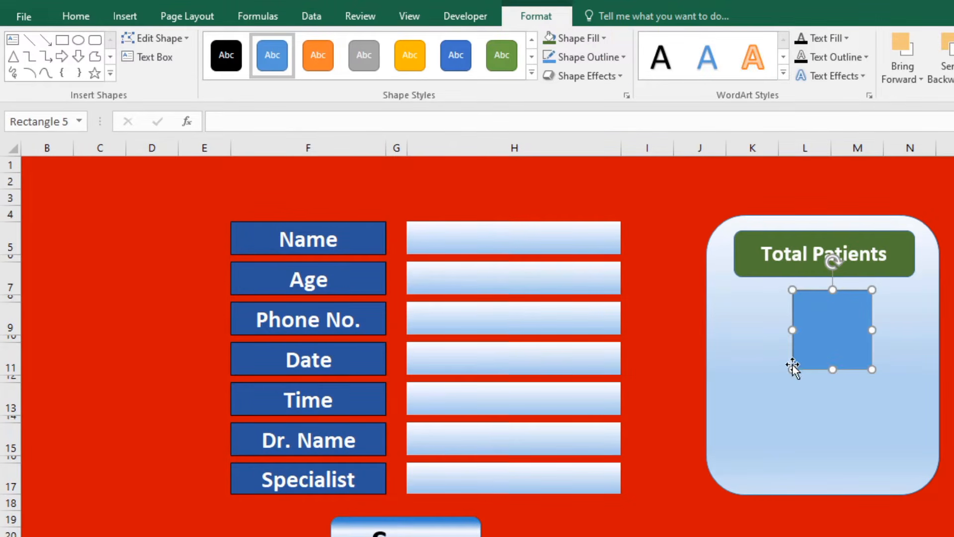
mouse_move(792, 368)
mouse_down()
mouse_move(799, 348)
mouse_move(783, 342)
mouse_move(796, 320)
mouse_up()
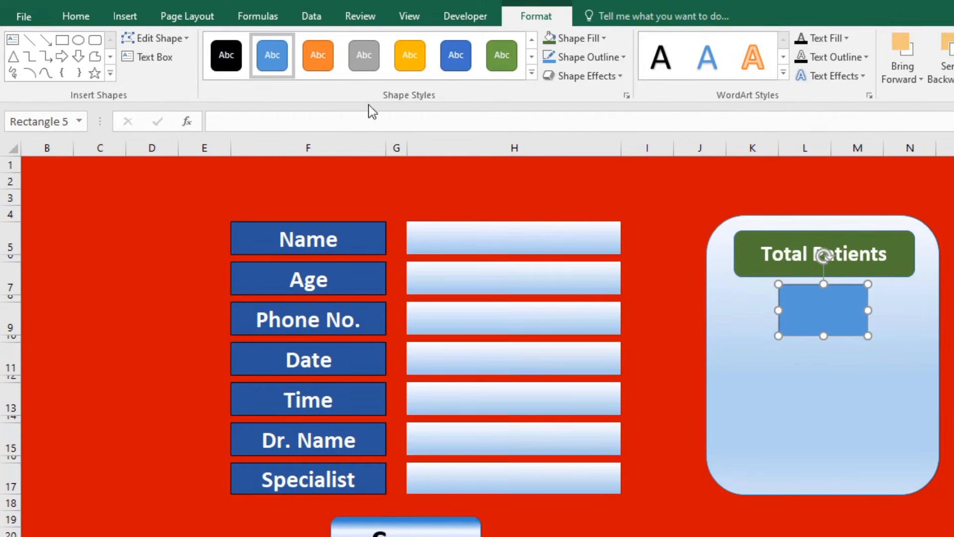
click(603, 36)
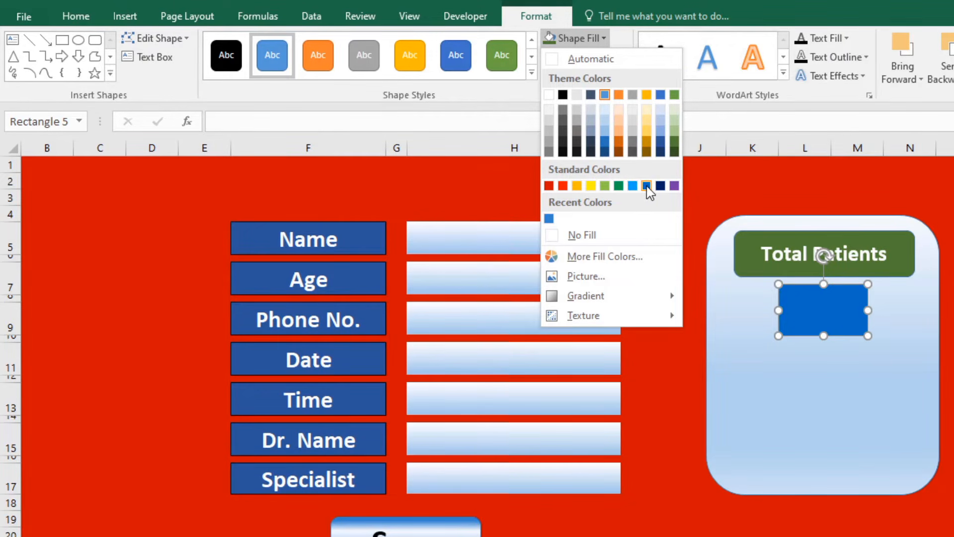
click(661, 142)
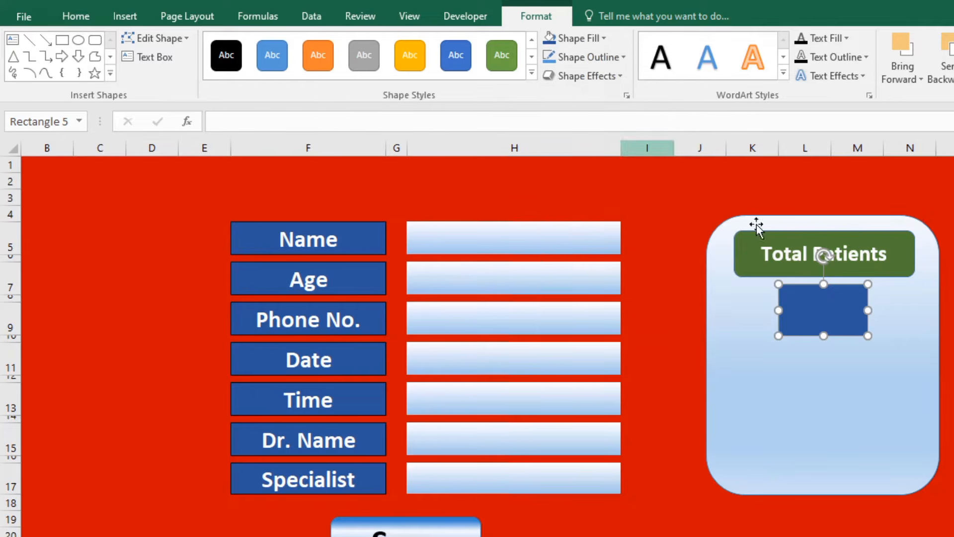
drag(824, 335, 824, 328)
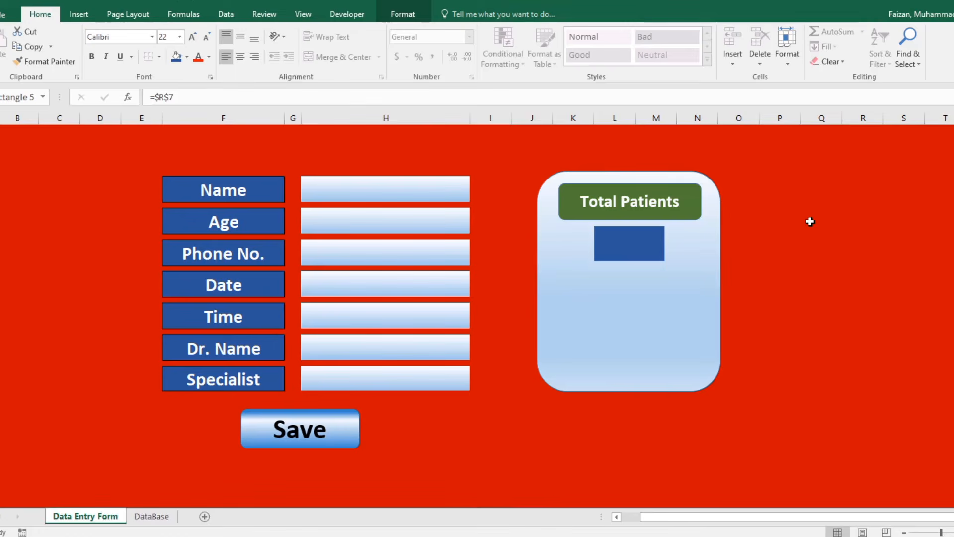
Start a COUNTIF formula in cell R7.
click(826, 223)
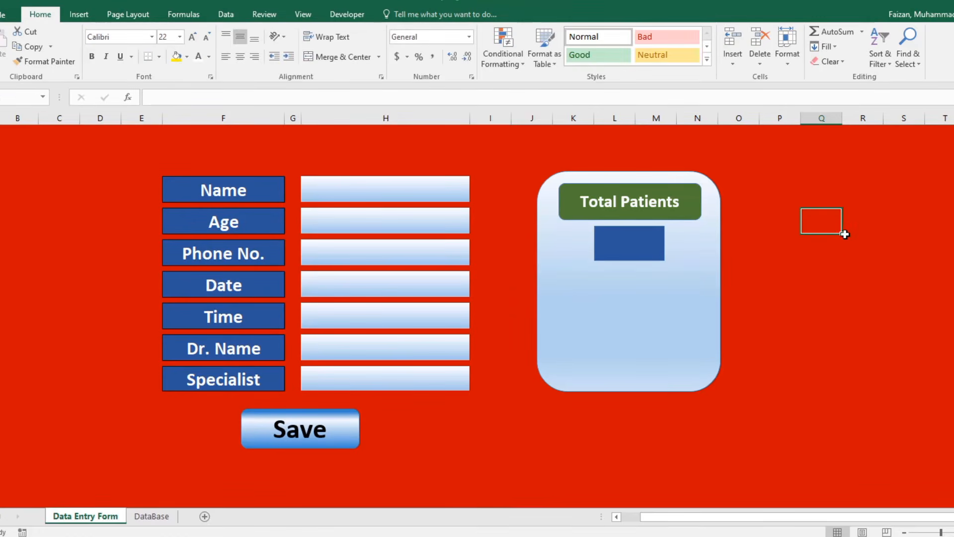
click(858, 221)
text(=)
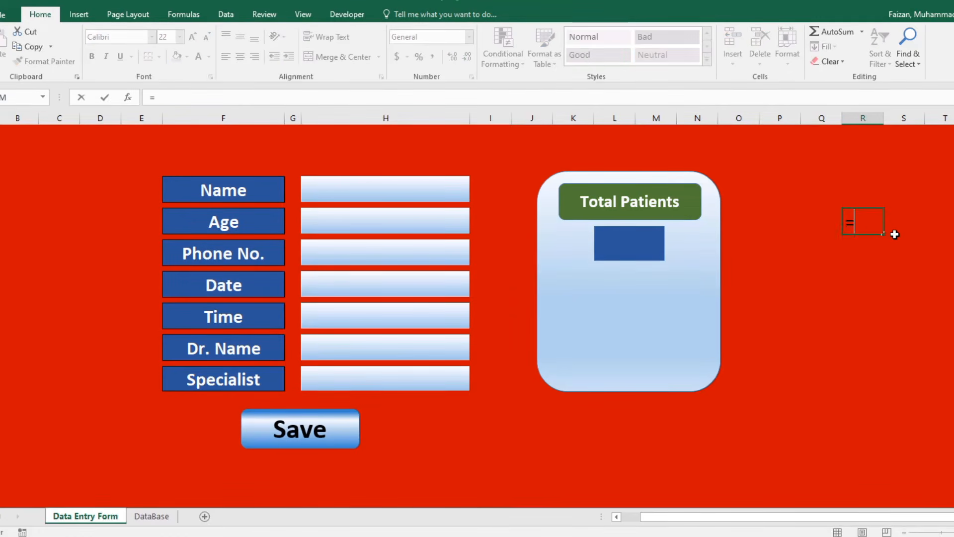
text(Countd)
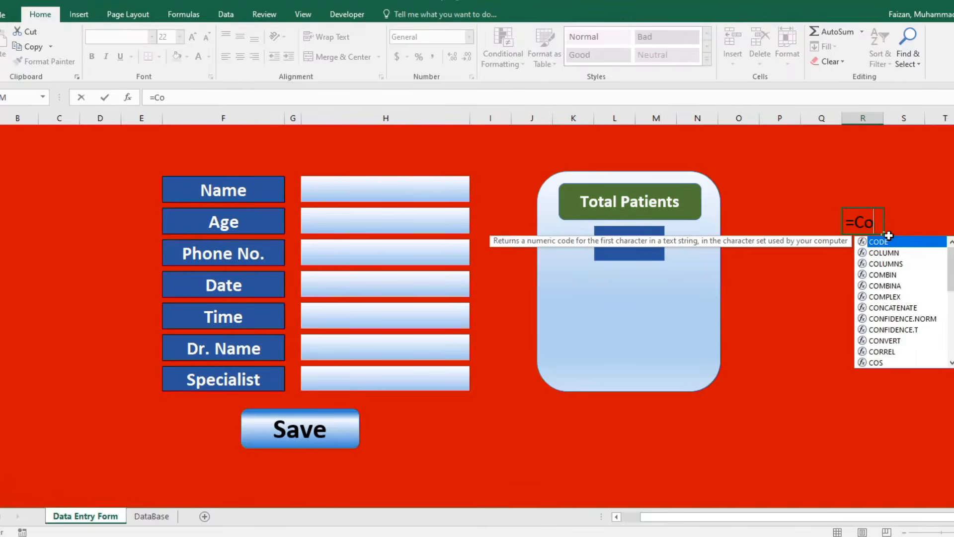
key(BackSpace)
text(if)
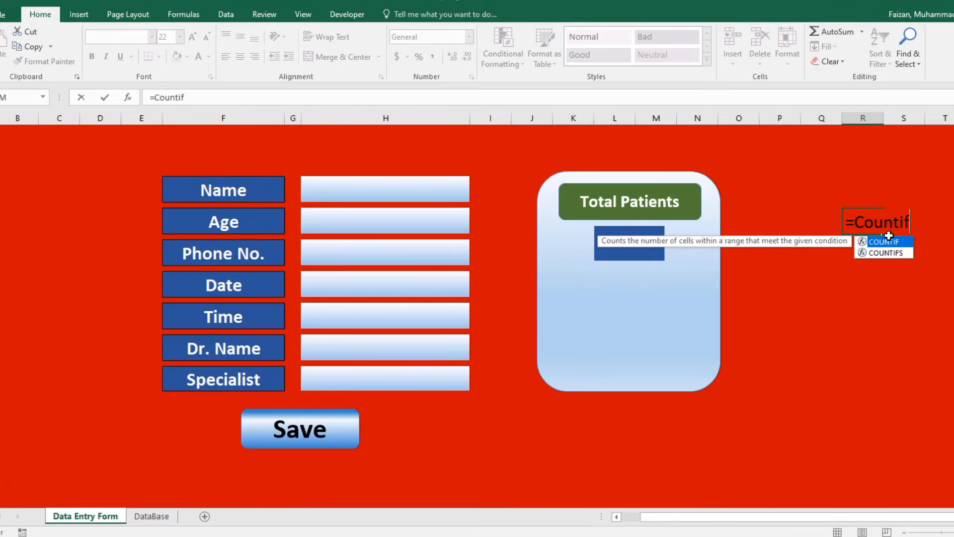
text(()
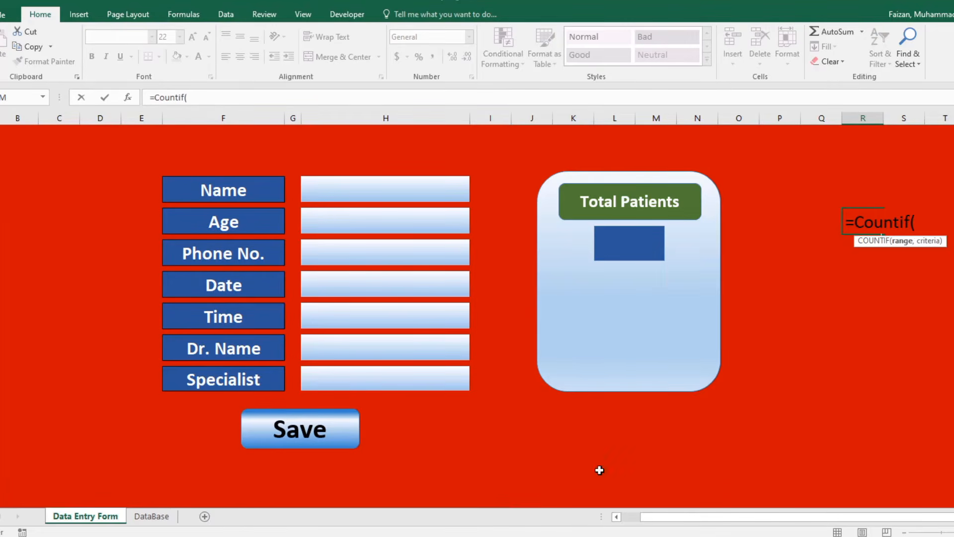
Count DataBase column D dates from D2 down matching TODAY(), giving 5.
click(152, 516)
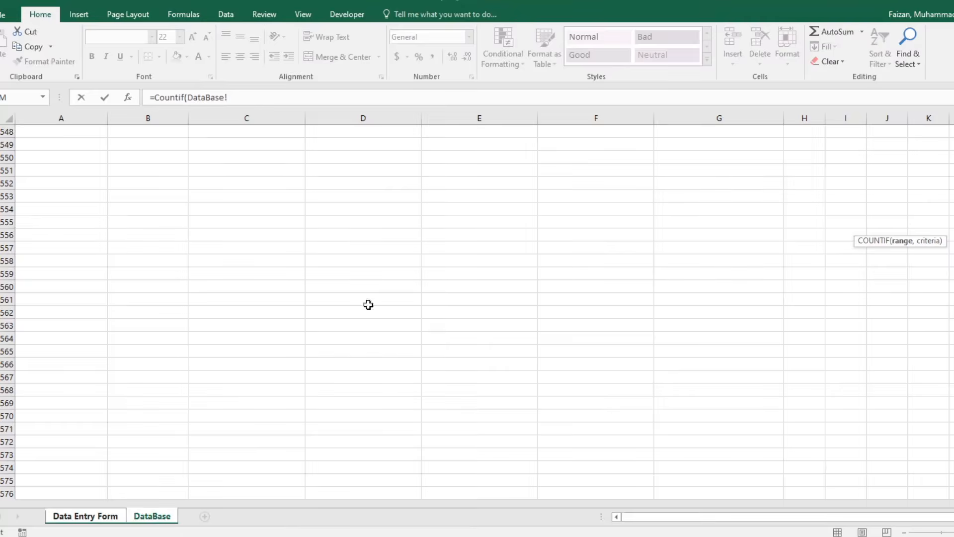
click(347, 234)
key(ctrl+Up)
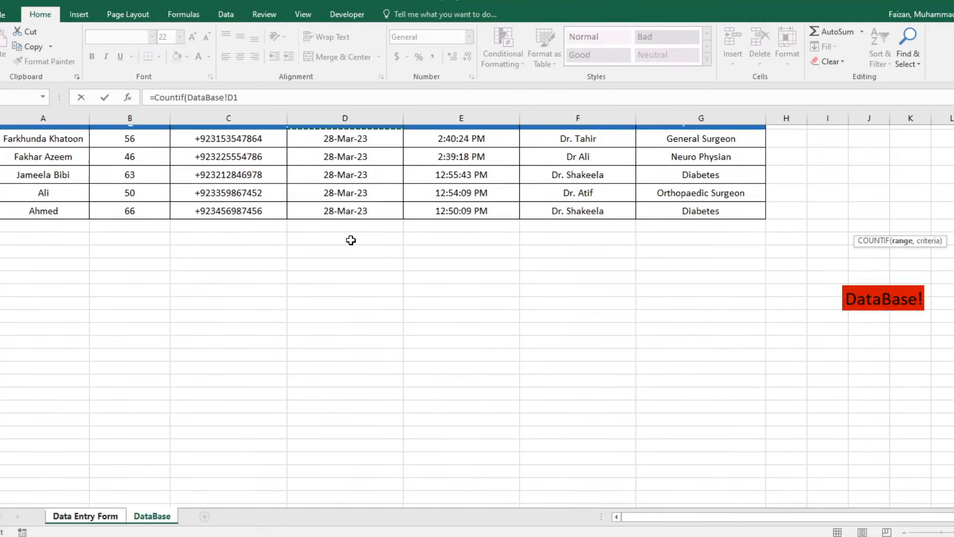
key(Down)
key(ctrl+shift+Down)
key(ctrl+shift+Down)
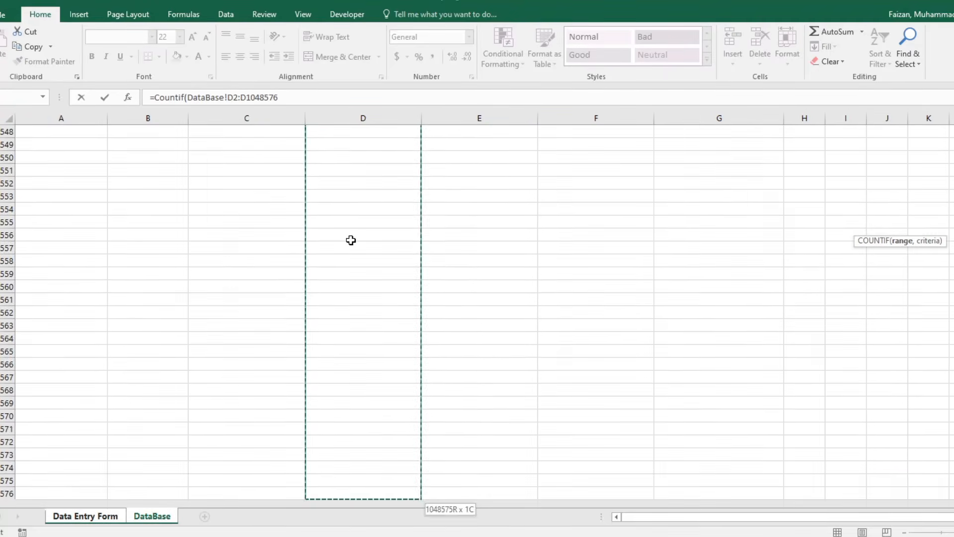
text(,)
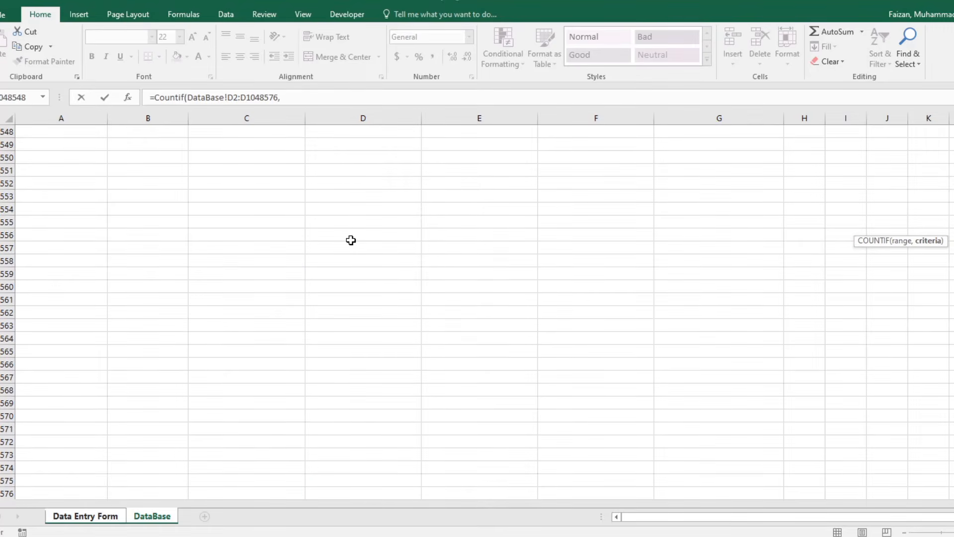
text(To)
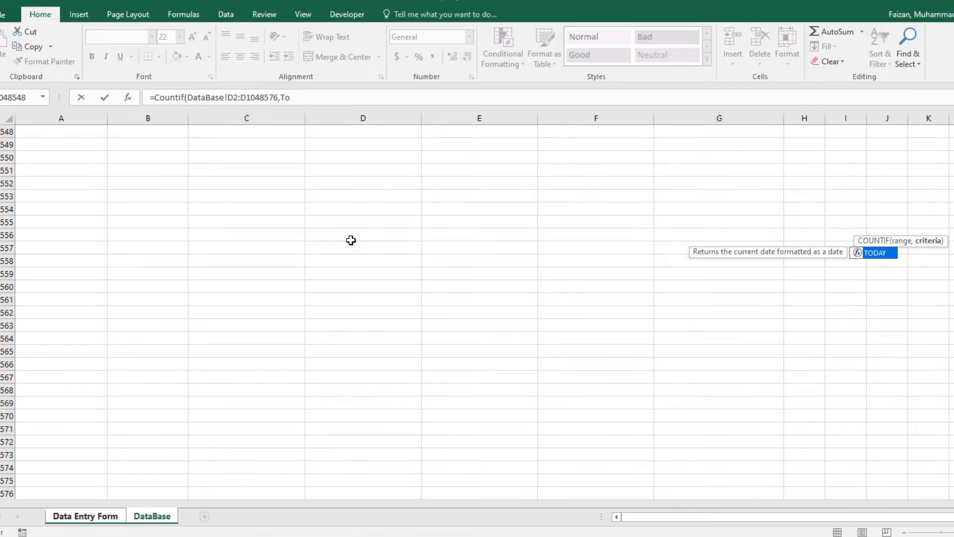
double_click(873, 254)
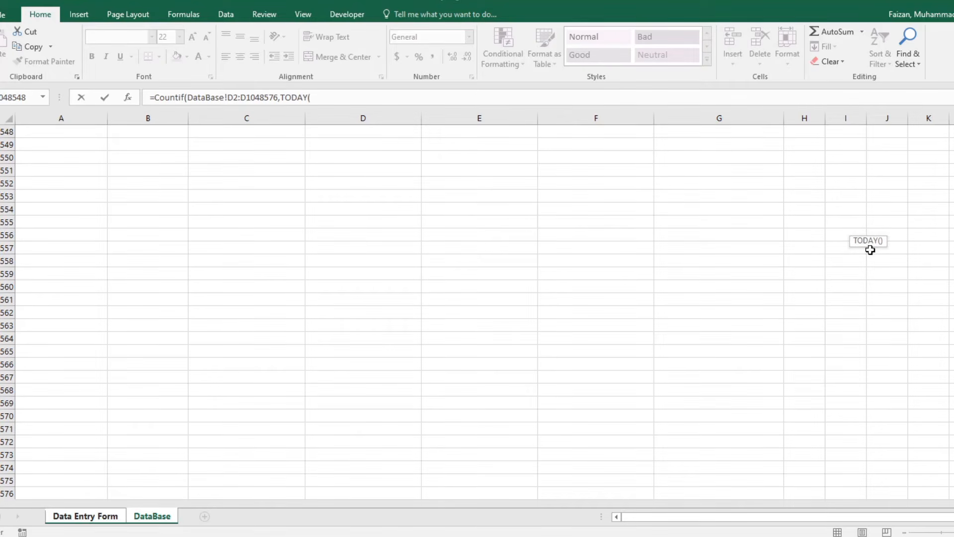
text()))
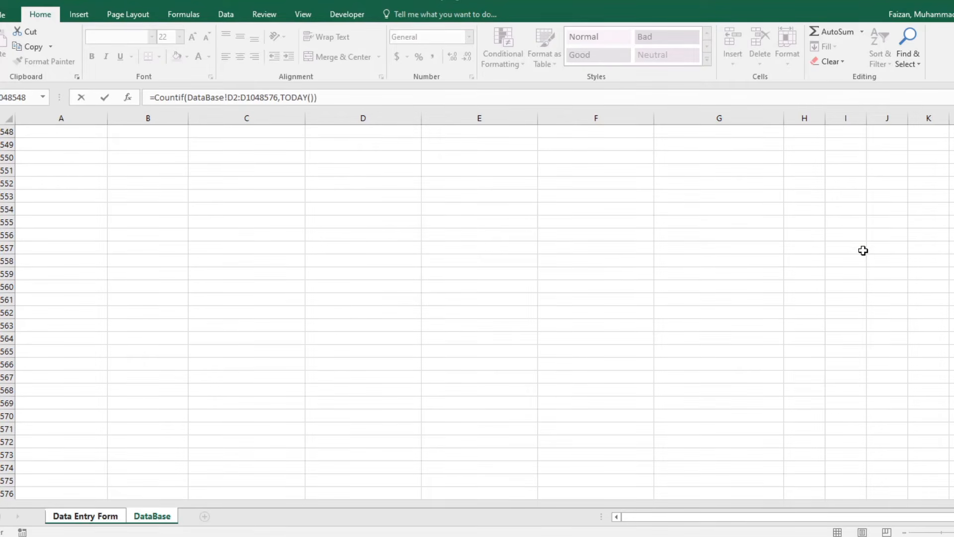
key(Return)
click(848, 229)
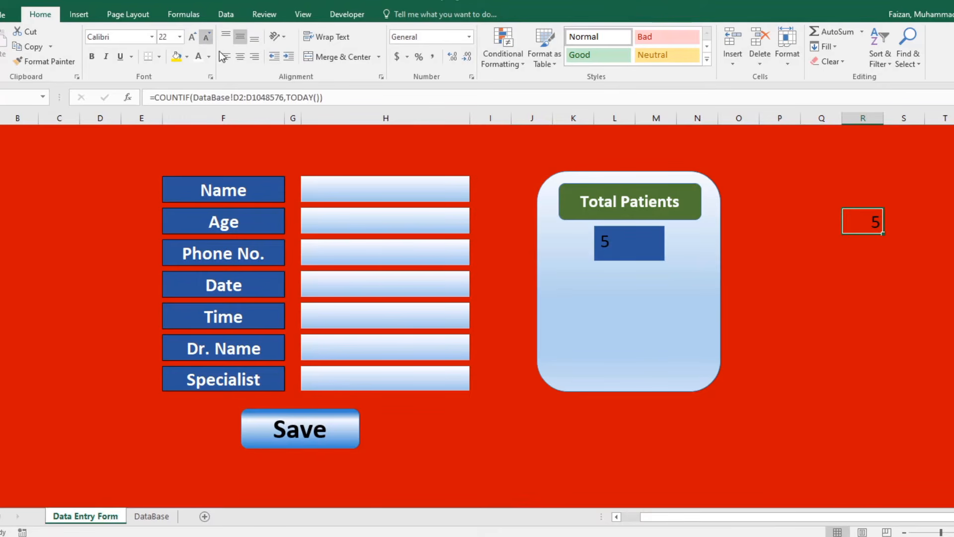
Link the blue box under Total Patients to cell R7 with =R7.
double_click(863, 221)
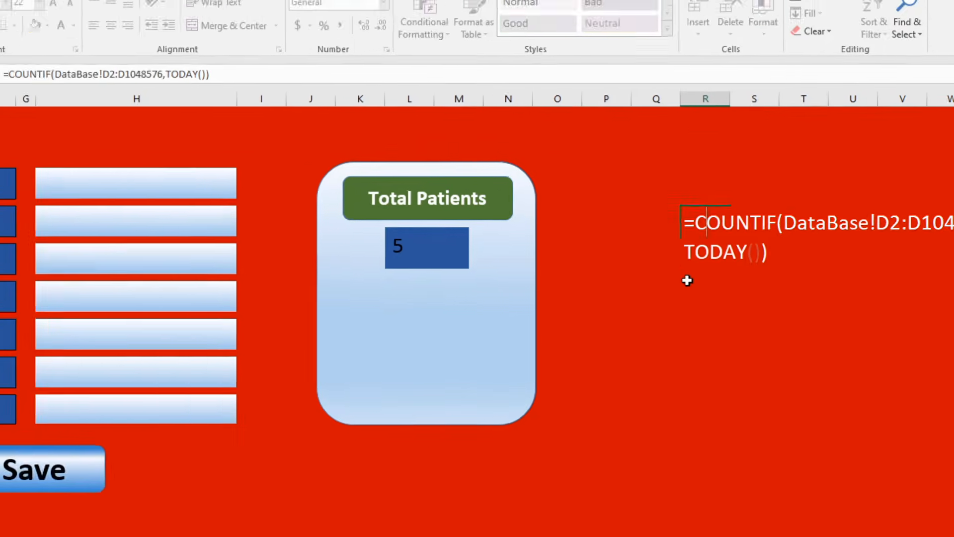
key(Return)
click(594, 272)
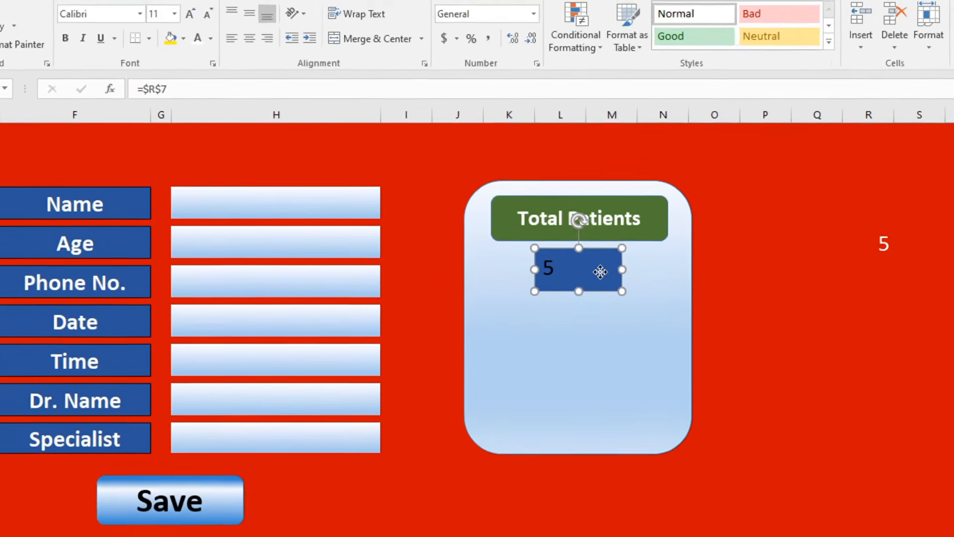
text(=)
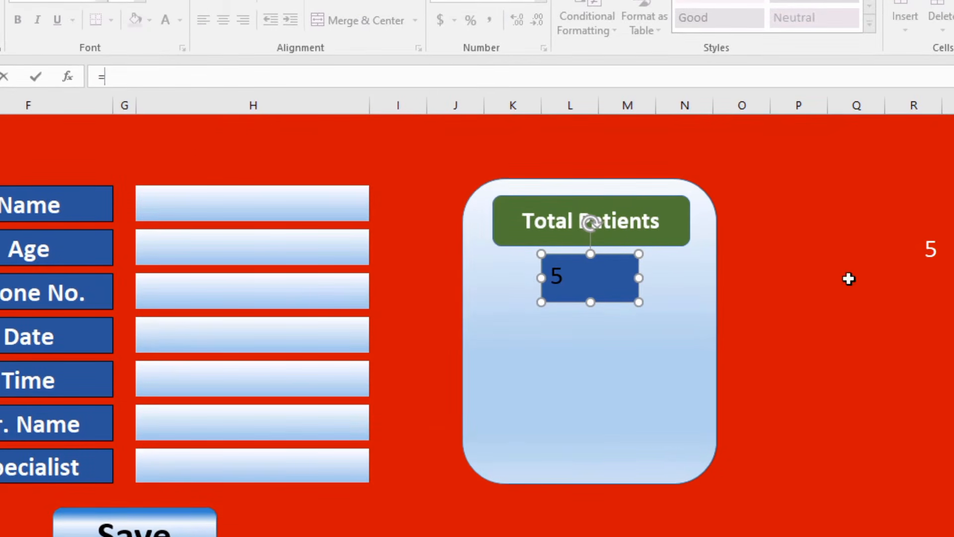
click(931, 248)
key(Return)
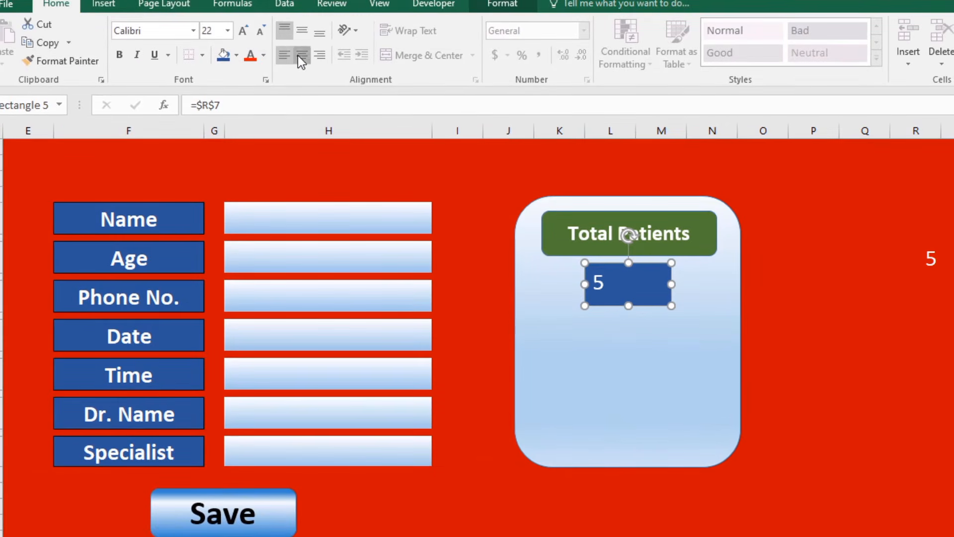
Center the 5 in the box and enlarge it to size 24.
click(297, 55)
click(299, 31)
click(244, 33)
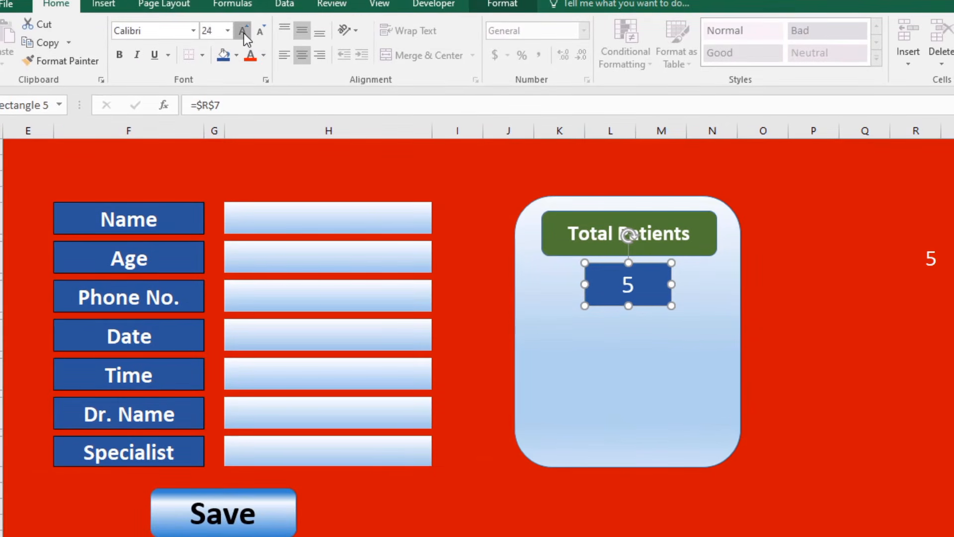
click(244, 33)
click(246, 35)
click(836, 355)
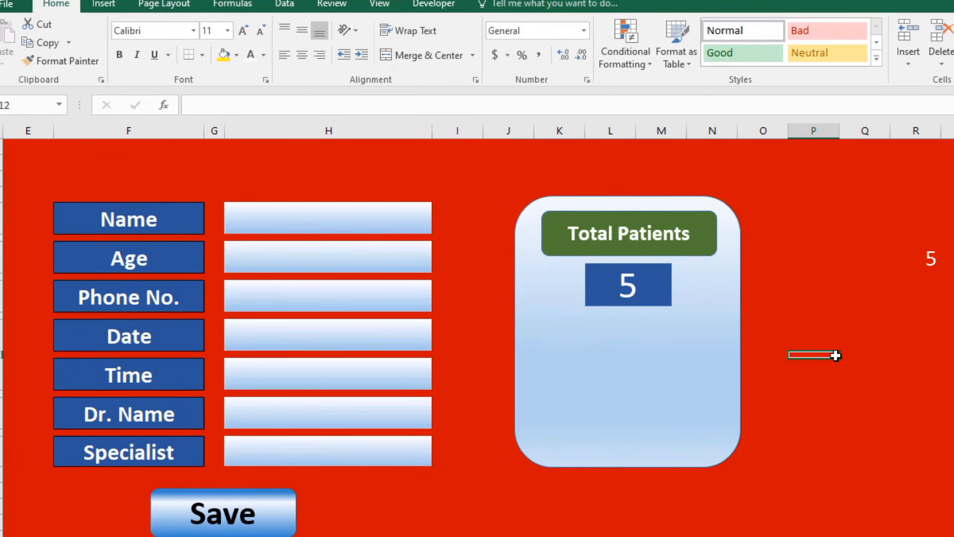
click(816, 456)
click(649, 333)
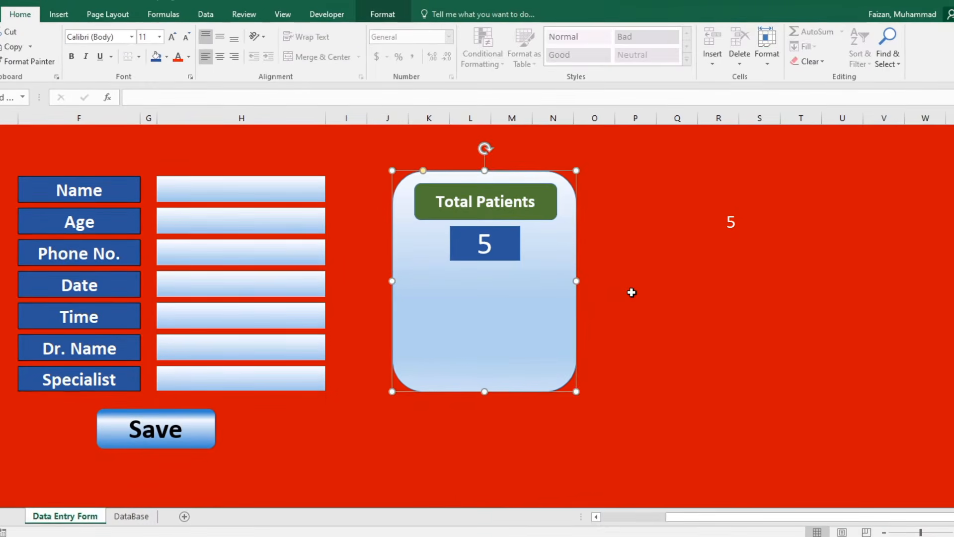
Enter =TODAY() in the cell below the count, showing 28/03/23.
click(794, 271)
drag(791, 521, 706, 520)
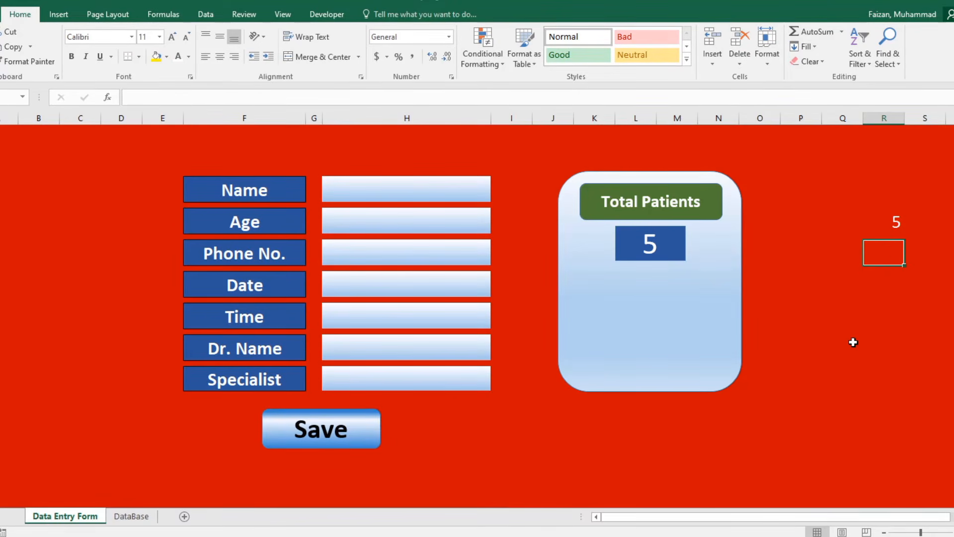
text(=Today)
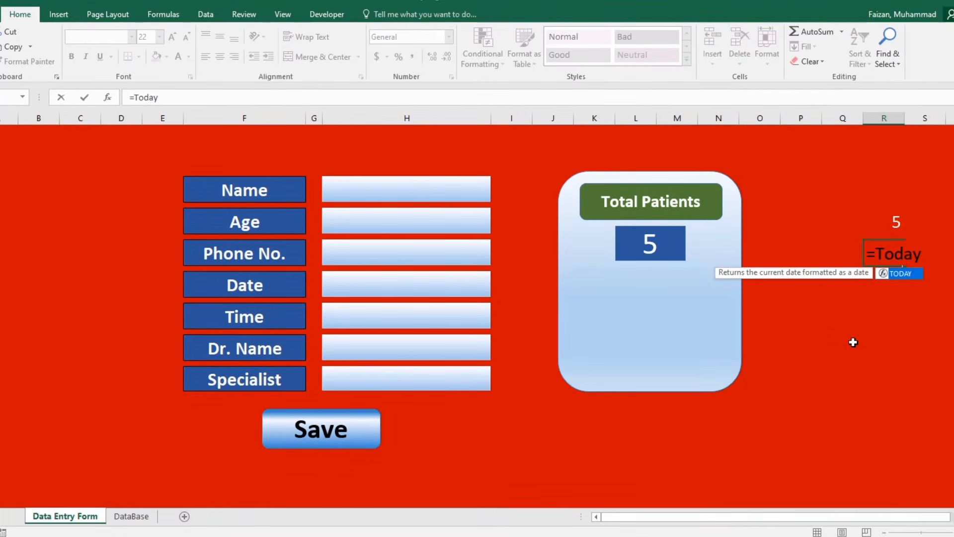
text(())
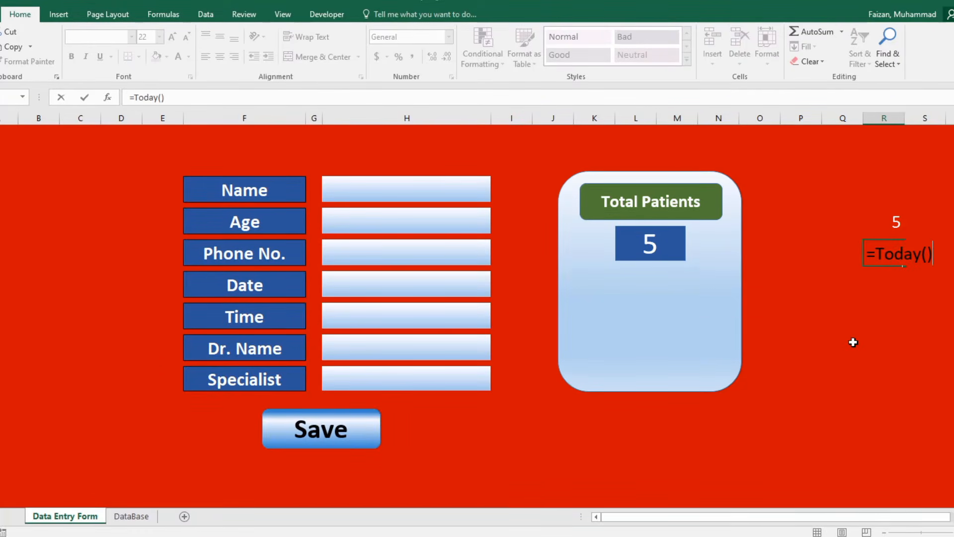
key(Return)
click(888, 256)
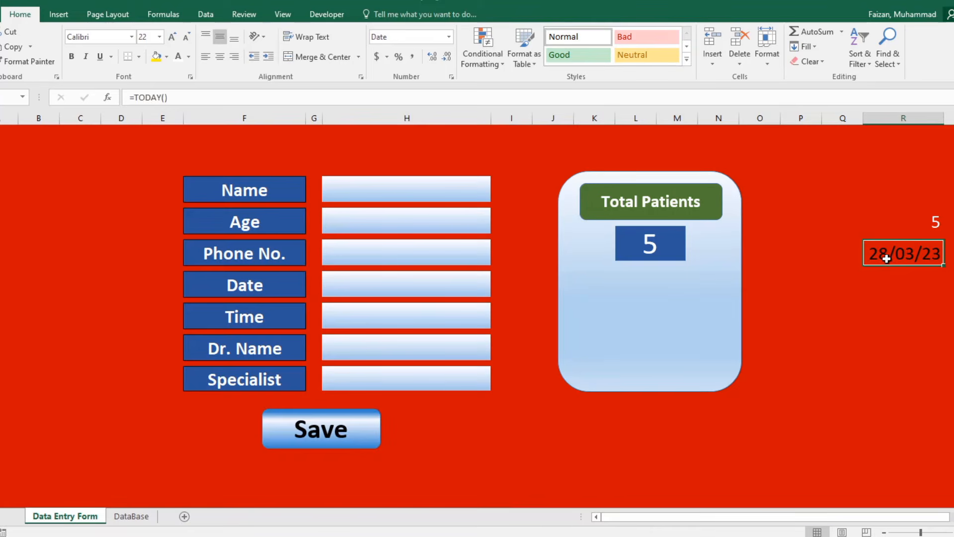
drag(866, 212, 877, 413)
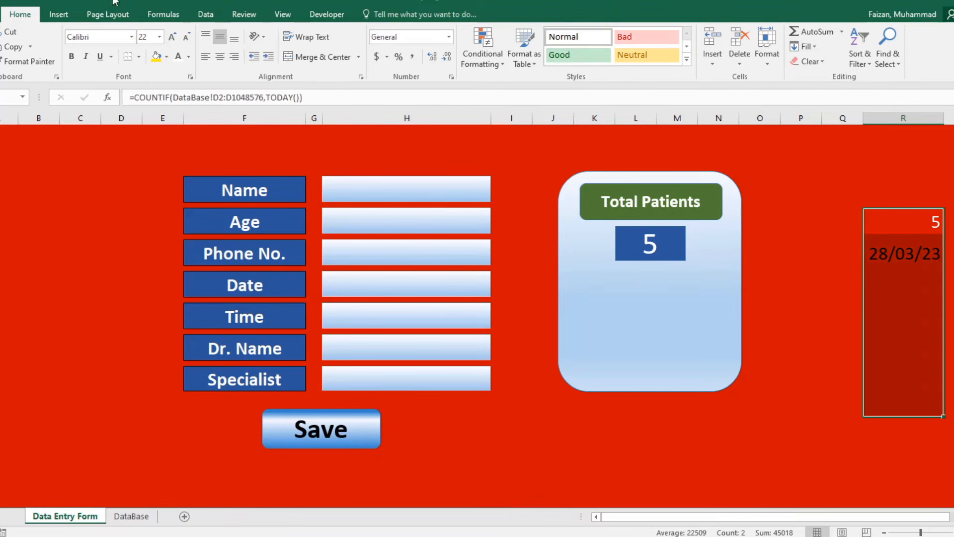
double_click(897, 252)
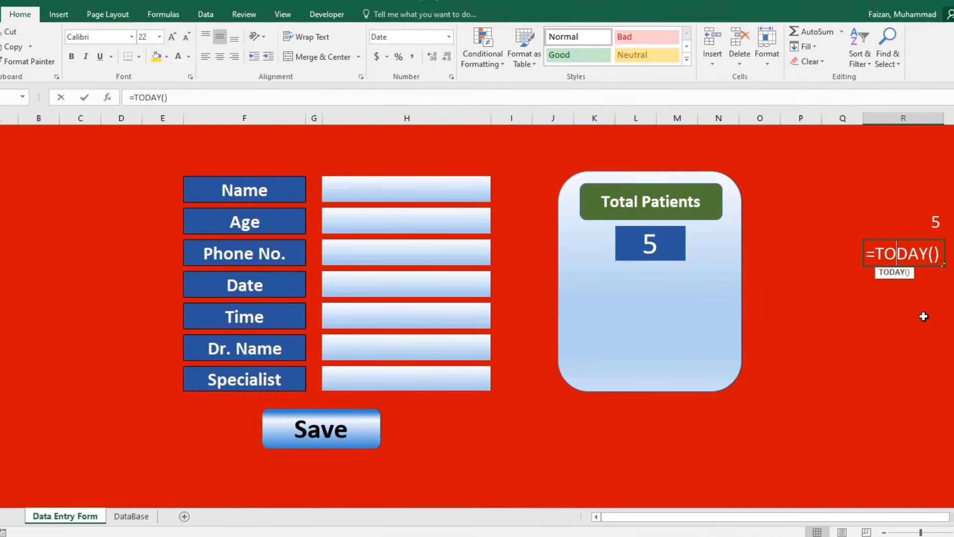
key(Return)
click(880, 255)
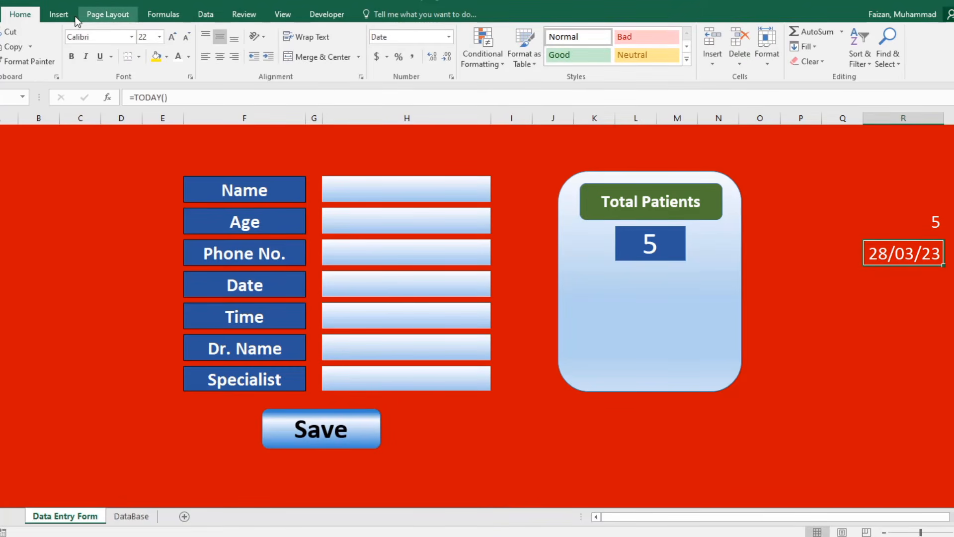
Draw a rectangle below the patient count, link it to cell R9, and centre its text.
click(59, 14)
click(177, 31)
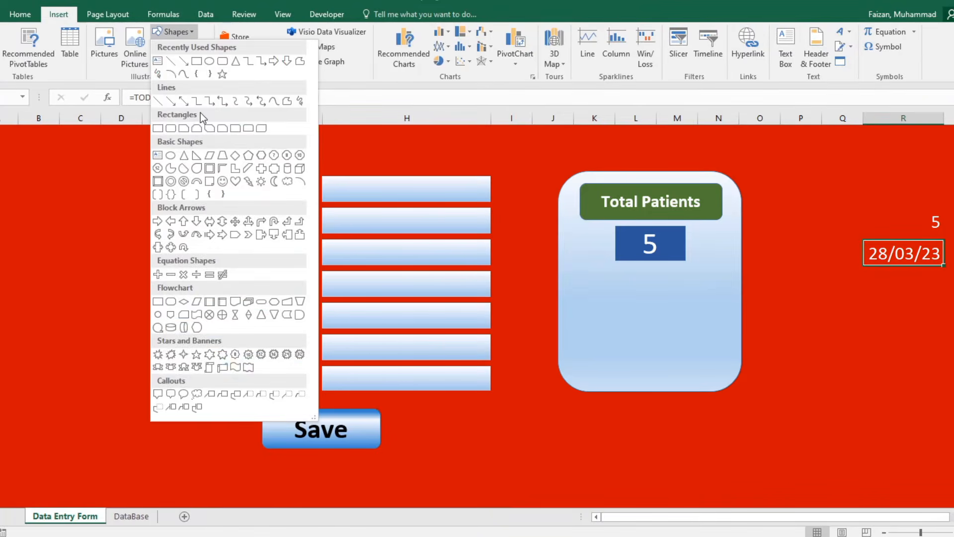
click(200, 71)
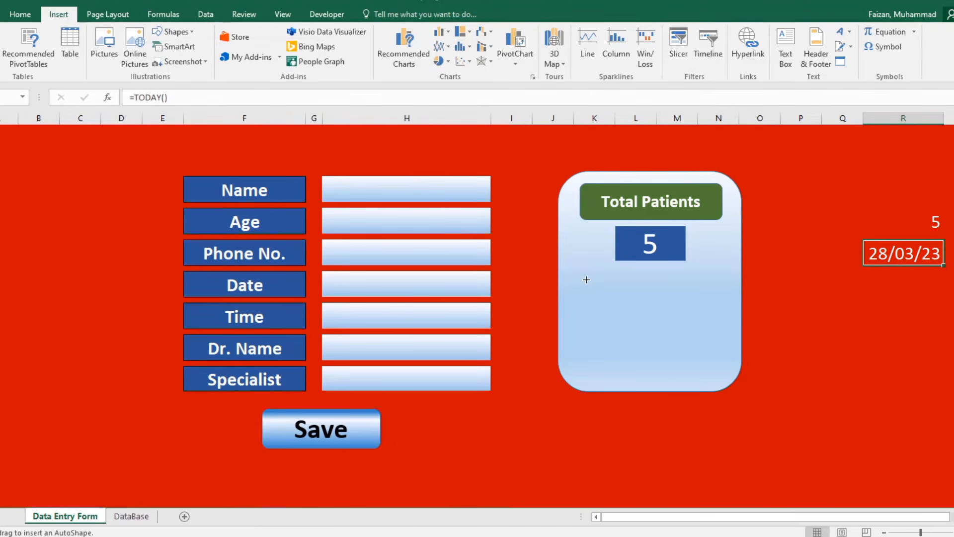
mouse_move(587, 280)
mouse_down()
mouse_move(711, 317)
mouse_move(664, 300)
mouse_move(656, 315)
mouse_up()
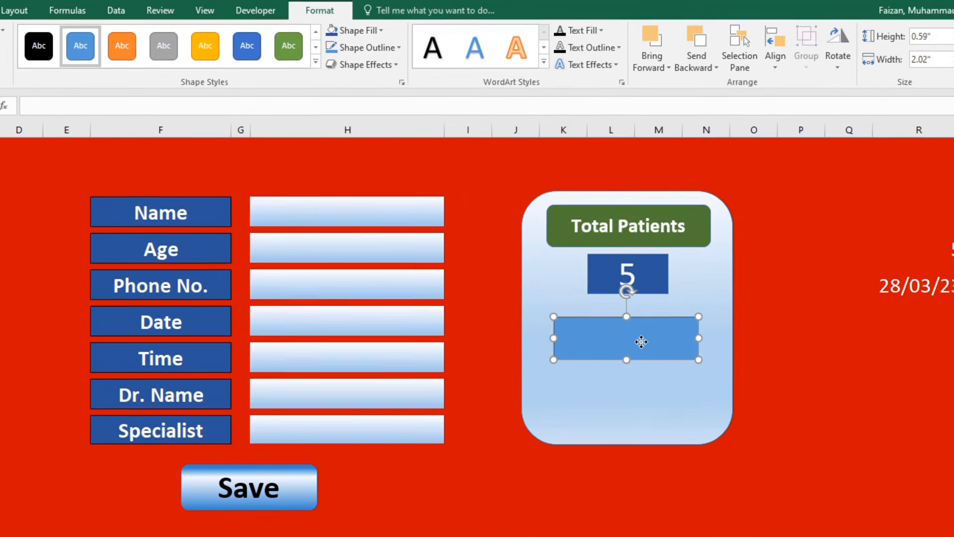
text(=)
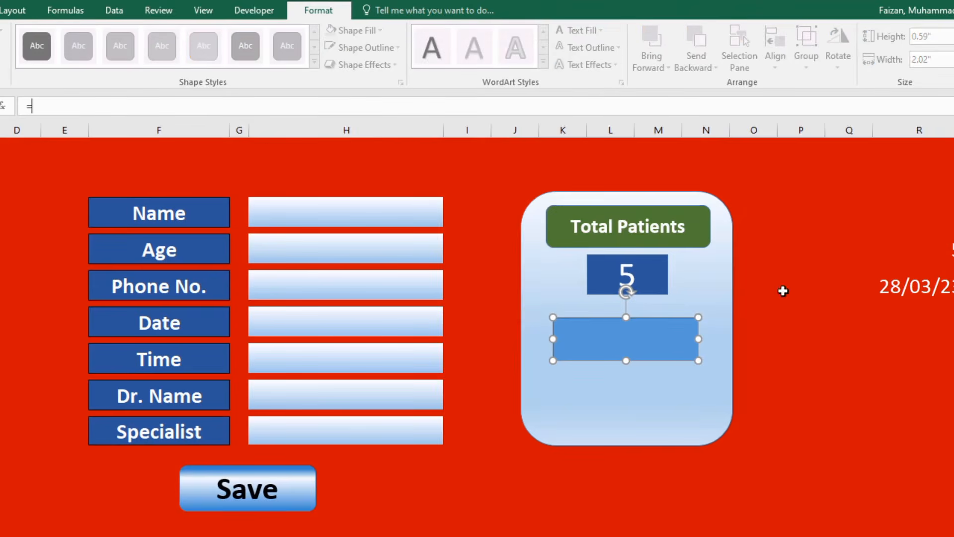
click(911, 292)
key(Return)
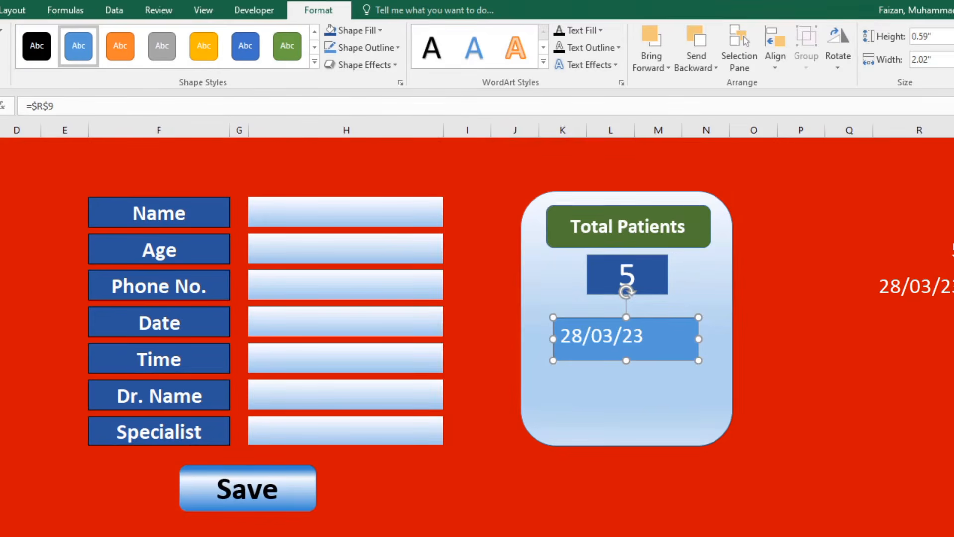
click(0, 10)
click(131, 59)
click(130, 36)
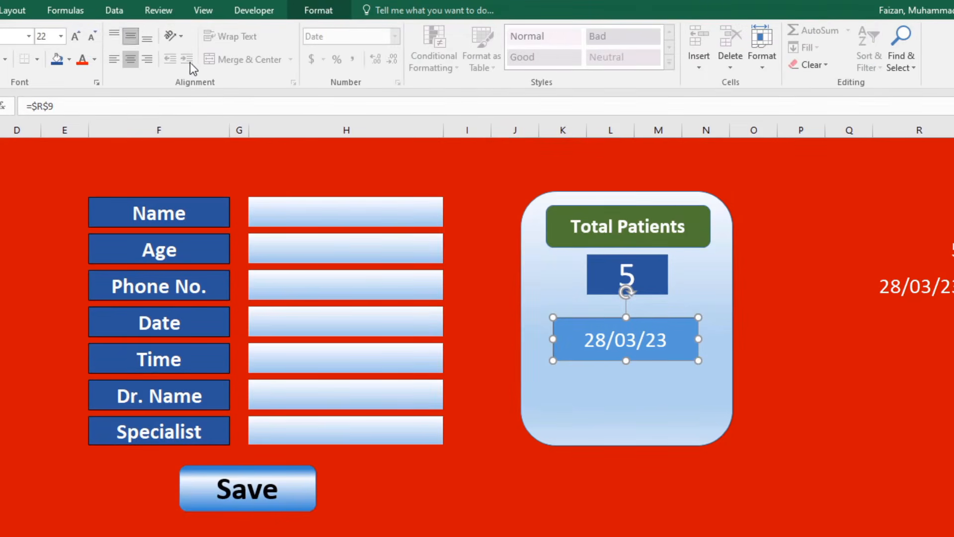
Format R9 in the 14-Mar-12 date style to show 28-Mar-23, and make the box text black.
click(927, 288)
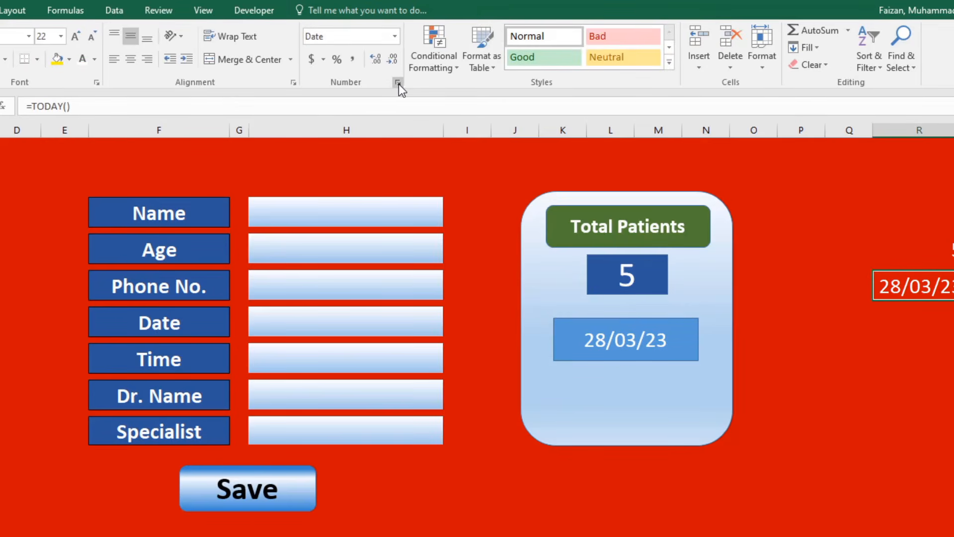
click(399, 83)
double_click(369, 205)
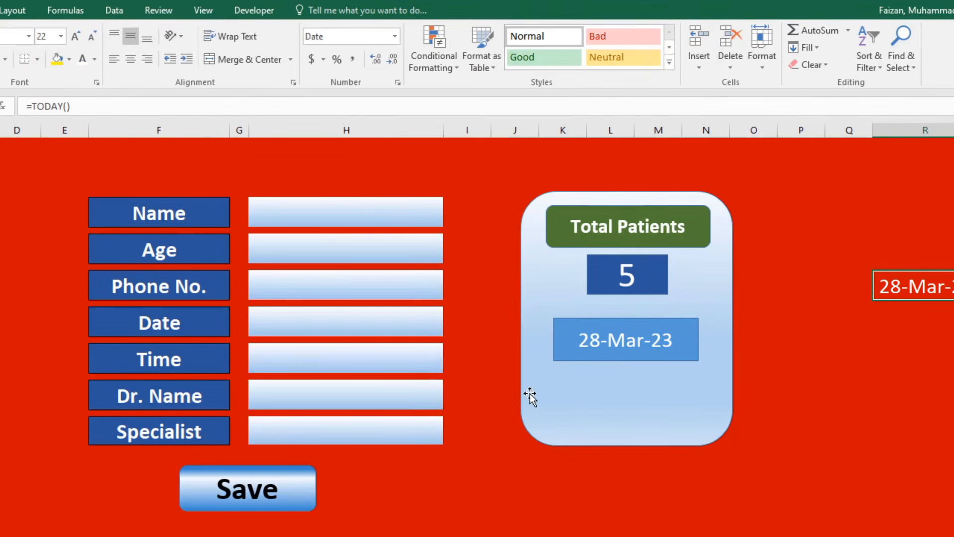
click(607, 354)
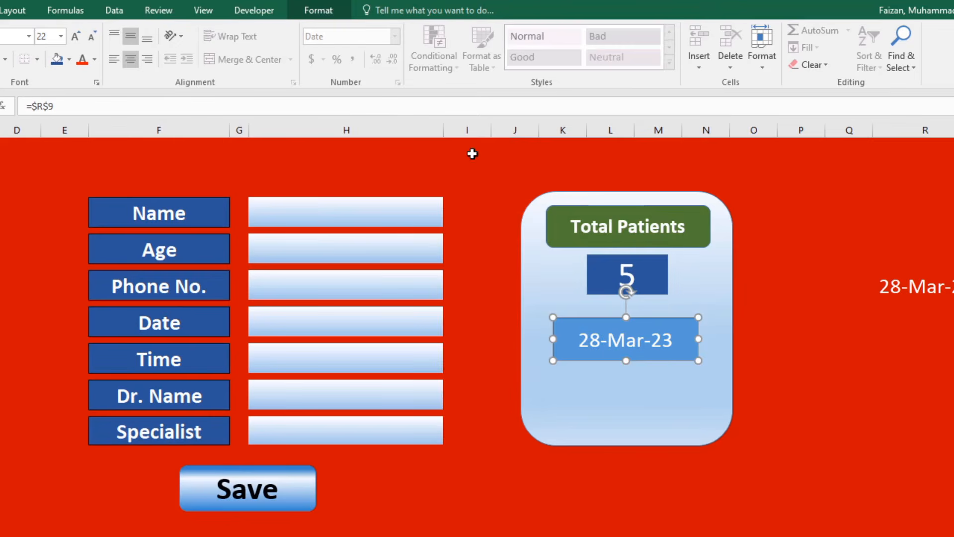
click(94, 60)
click(128, 77)
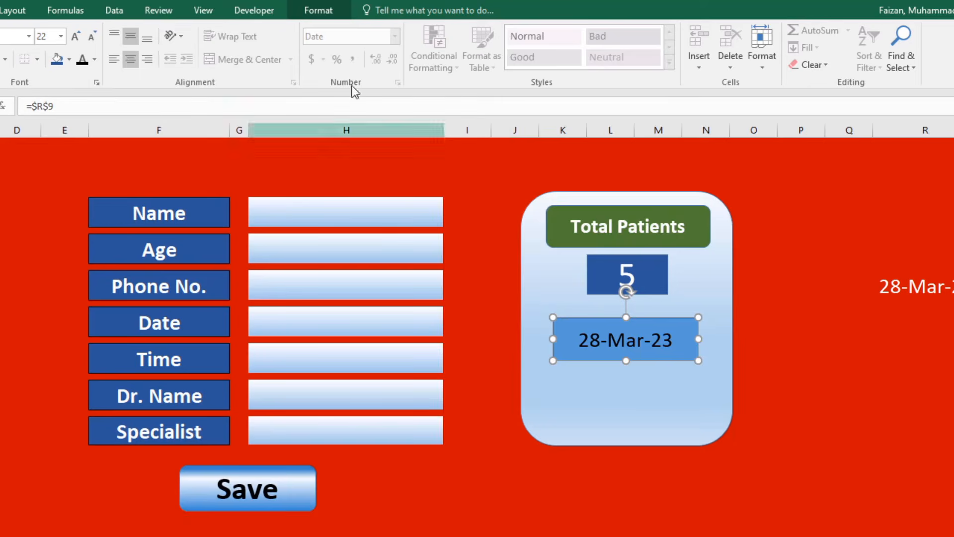
Give the date box No Fill and No Outline.
click(318, 11)
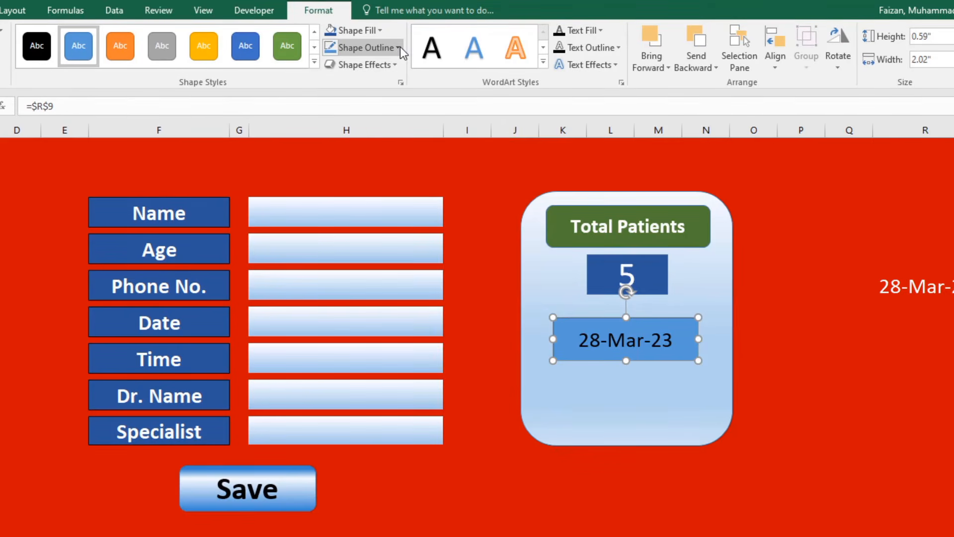
click(397, 48)
click(379, 31)
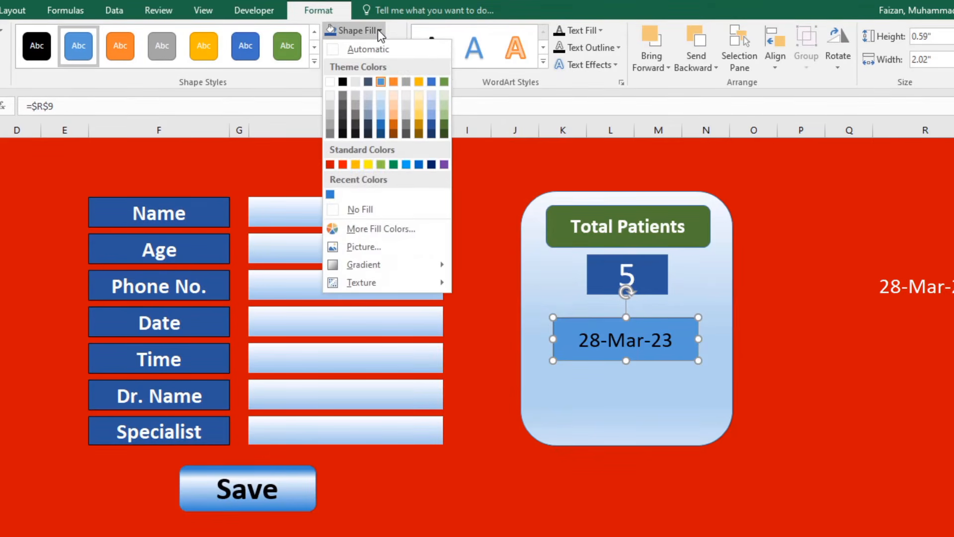
click(366, 209)
click(766, 390)
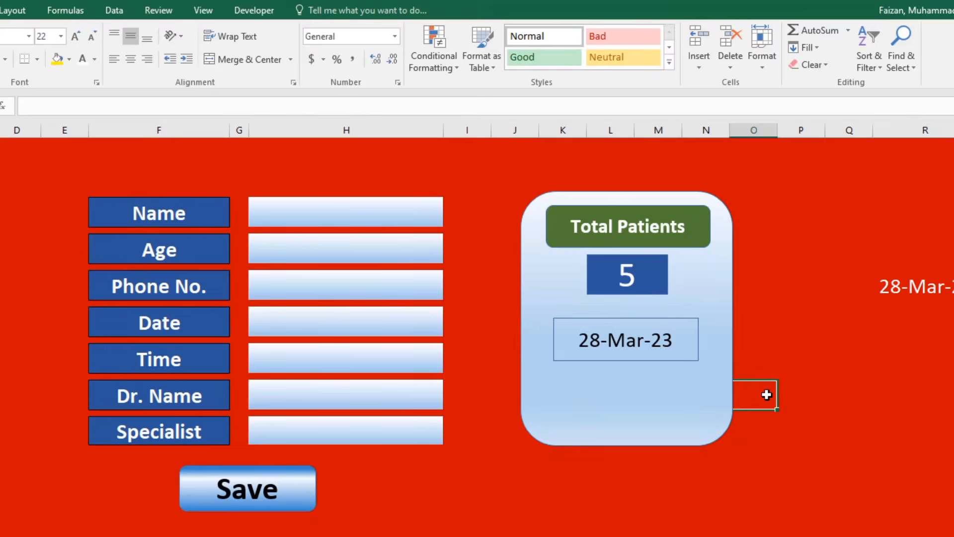
click(671, 346)
click(390, 47)
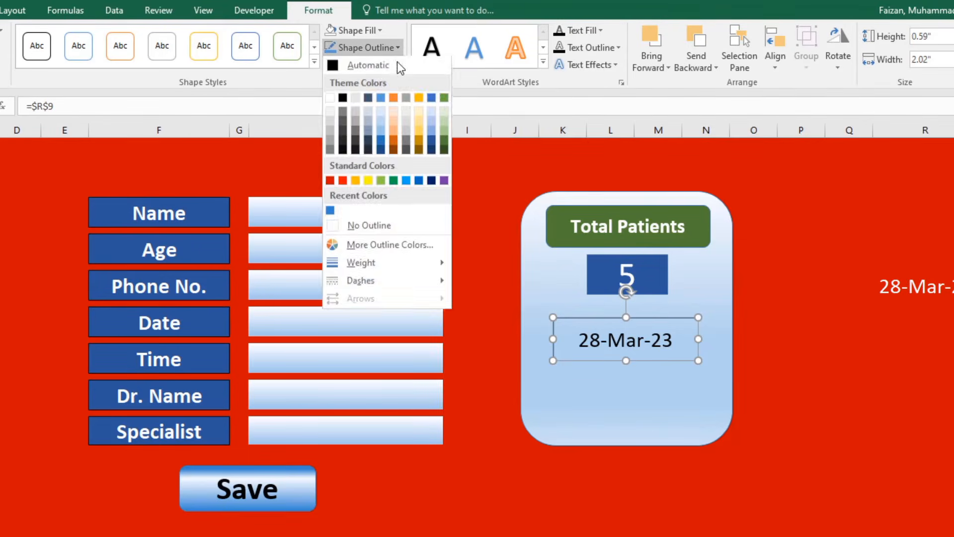
click(383, 224)
Nudge the date box lower and enlarge its text size.
click(732, 420)
click(619, 341)
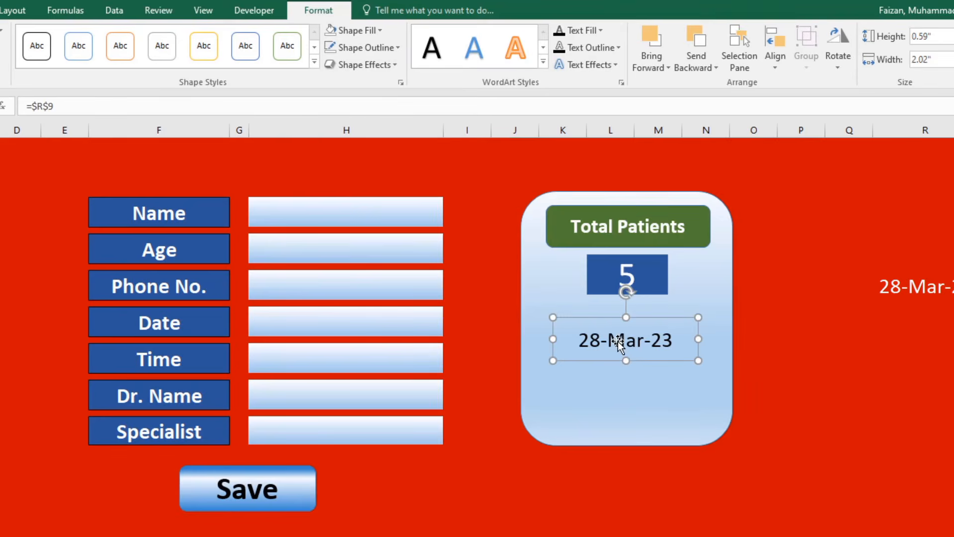
drag(619, 345, 618, 348)
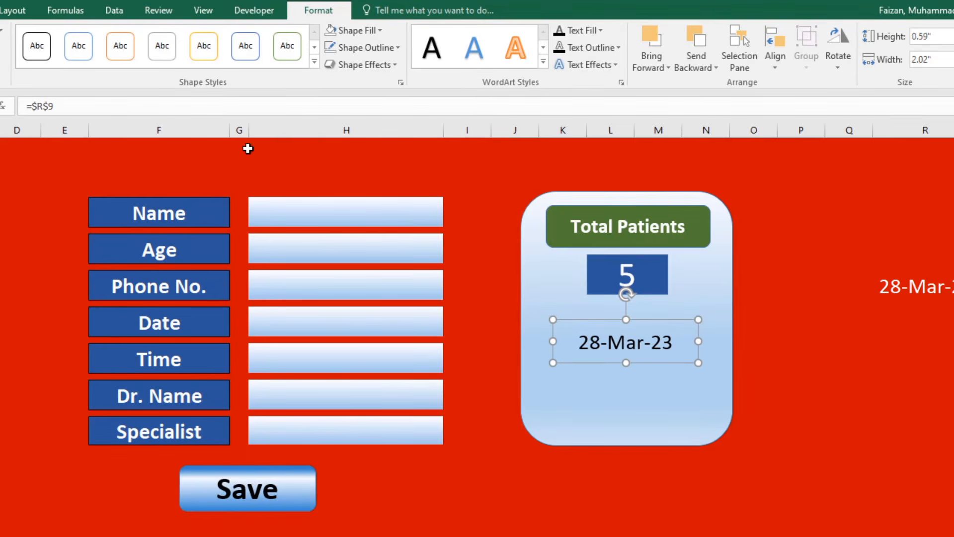
click(1, 10)
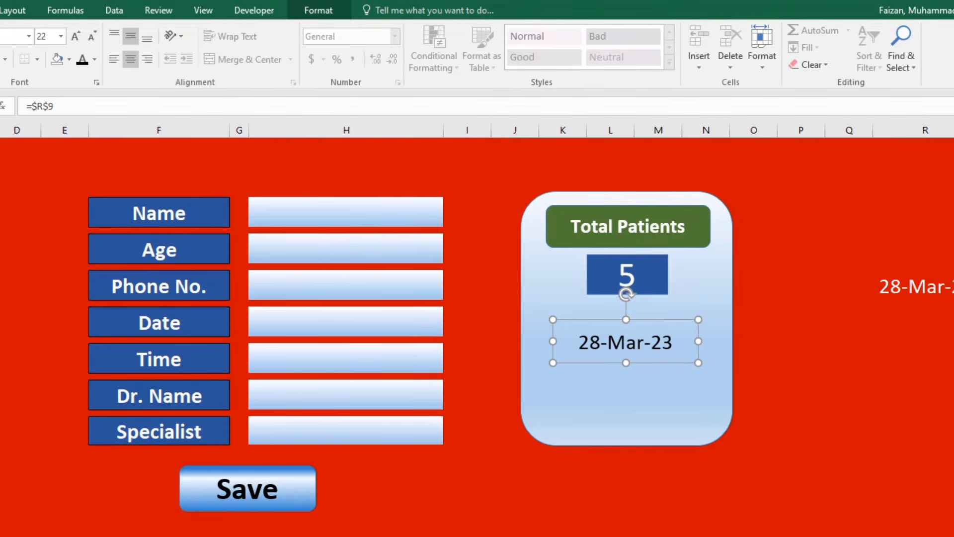
click(76, 38)
click(76, 38)
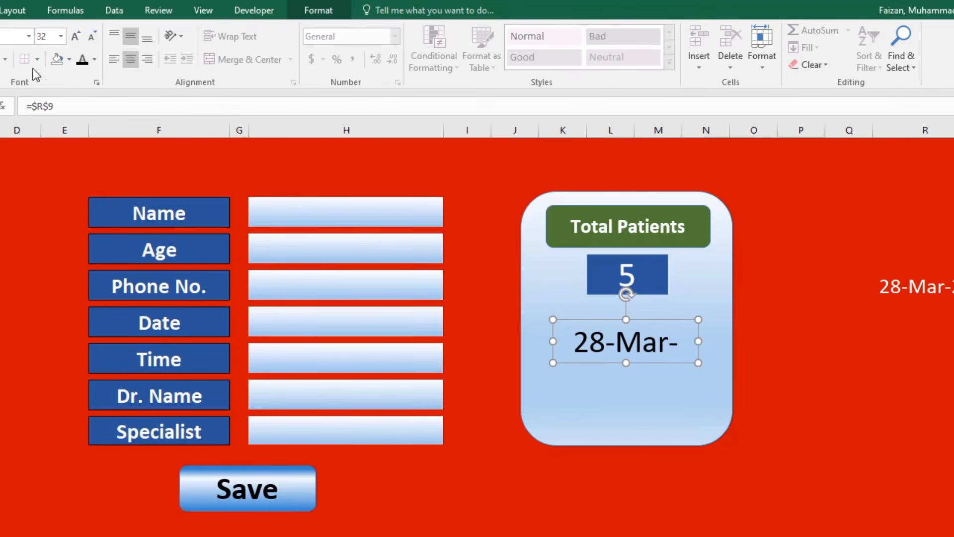
click(91, 37)
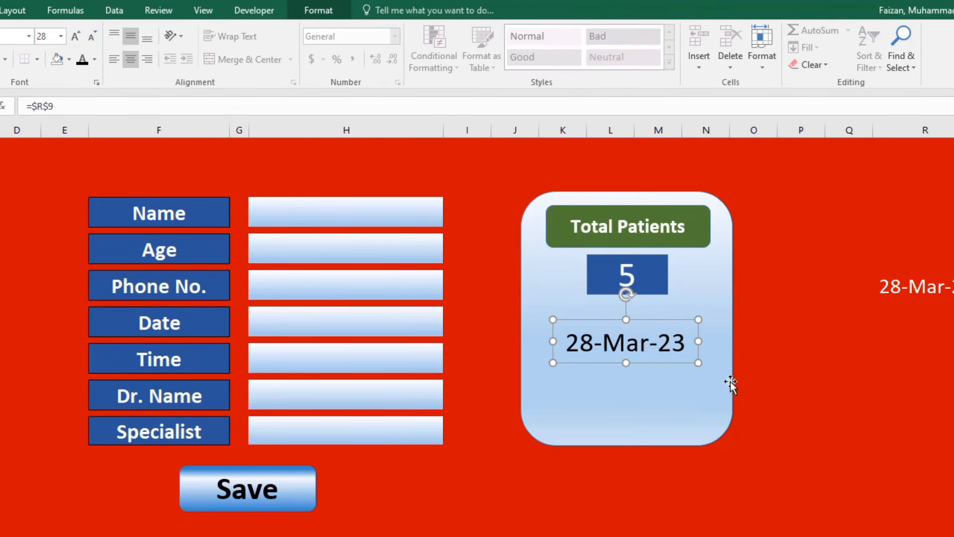
key(Down)
key(Down)
key(Down)
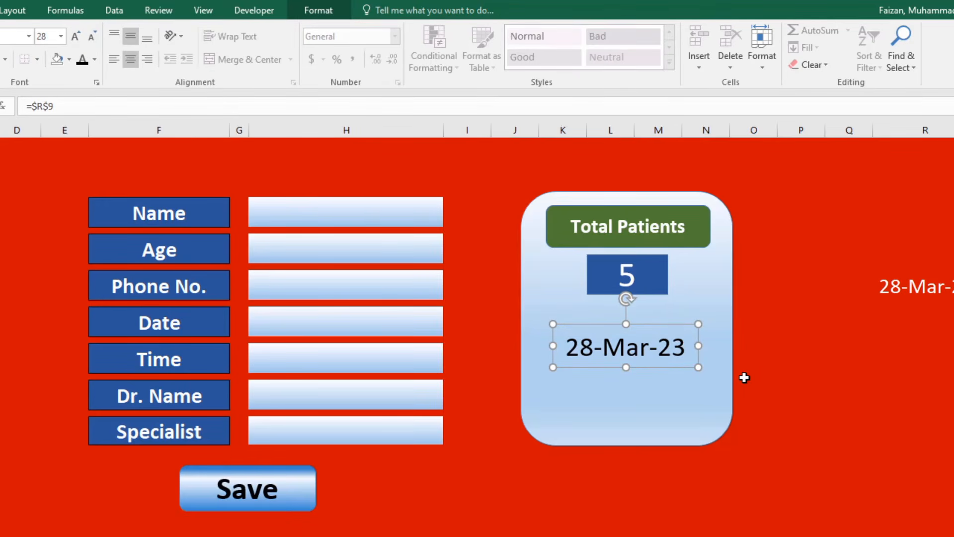
Move the date box up slightly and make the 28-Mar-23 text bold.
click(766, 376)
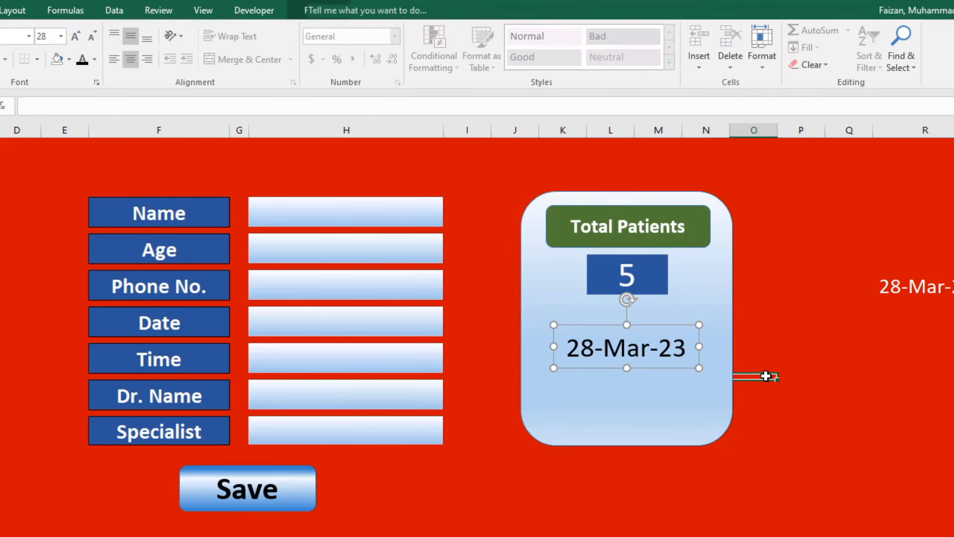
click(633, 351)
drag(639, 328, 639, 323)
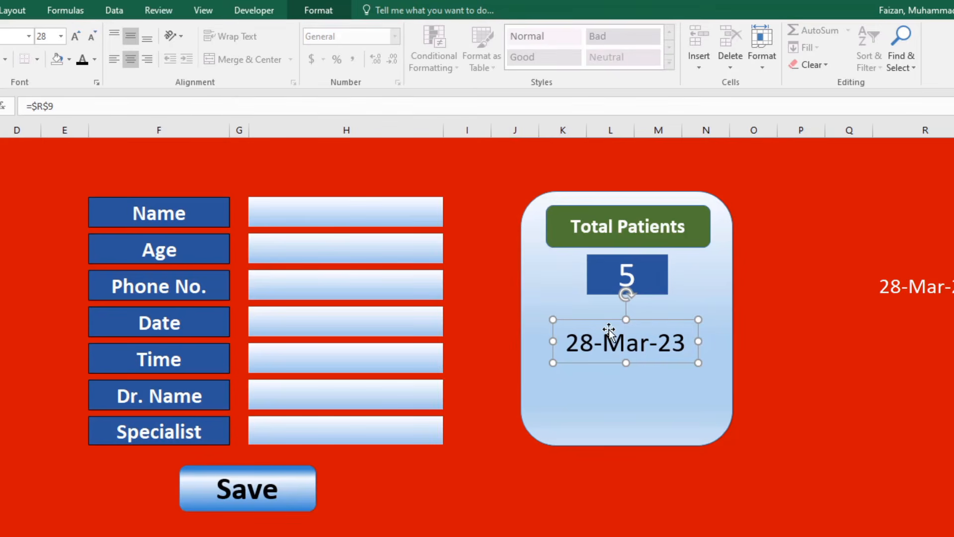
key(ctrl+b)
click(839, 455)
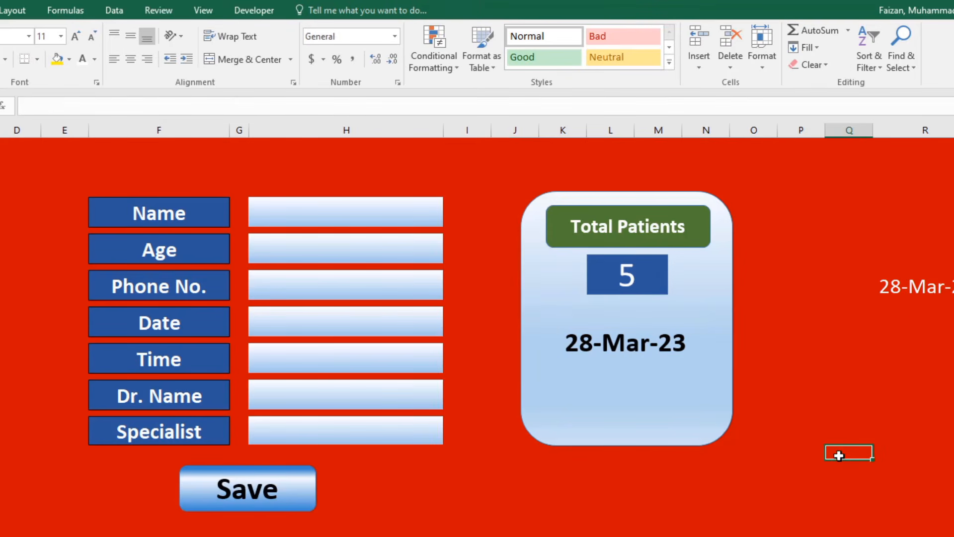
click(649, 343)
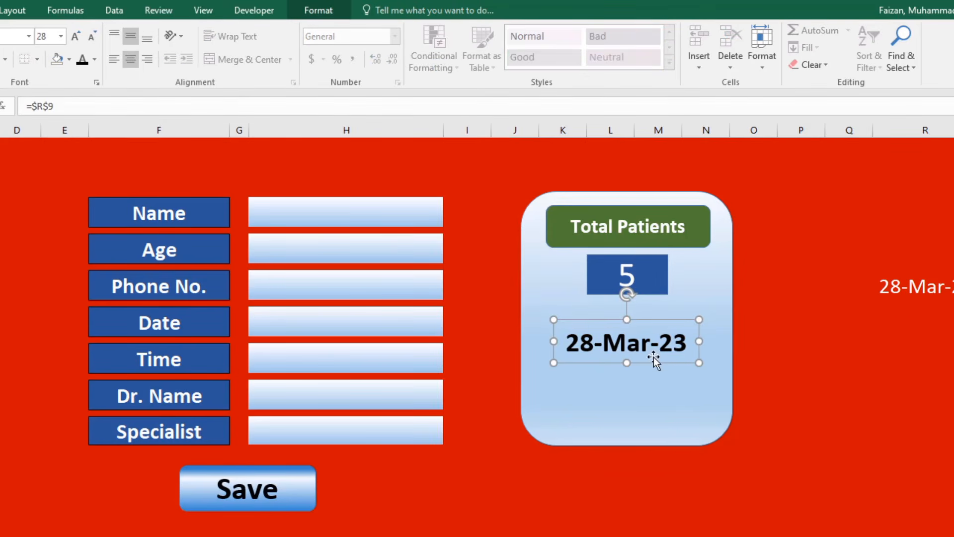
click(786, 450)
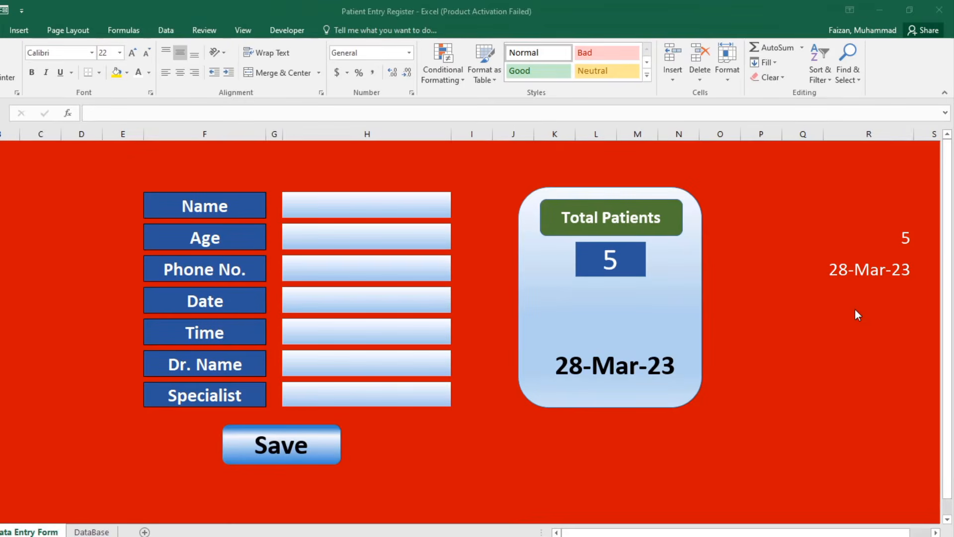
Enter =TEXT(R9,"DDDD") in the cell below the date so it shows Tuesday.
click(926, 322)
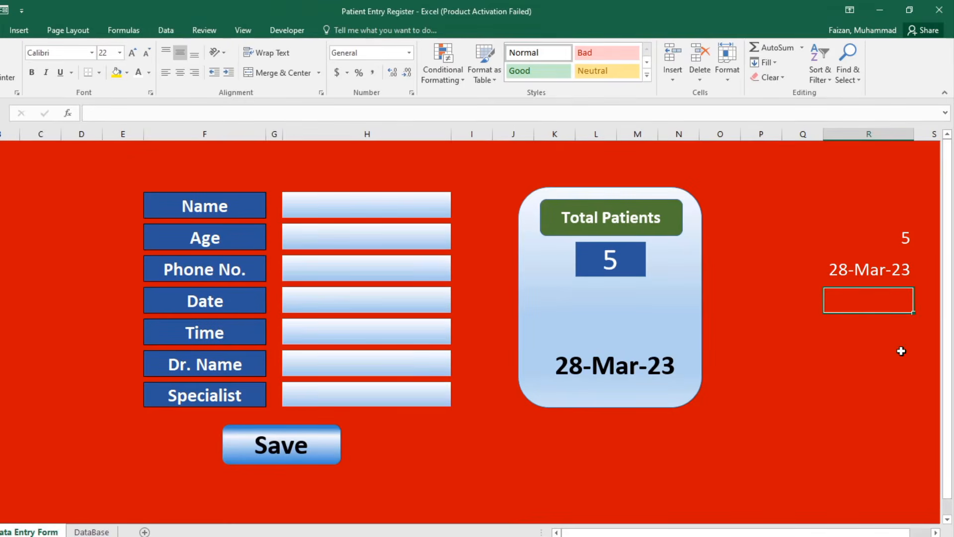
text(=)
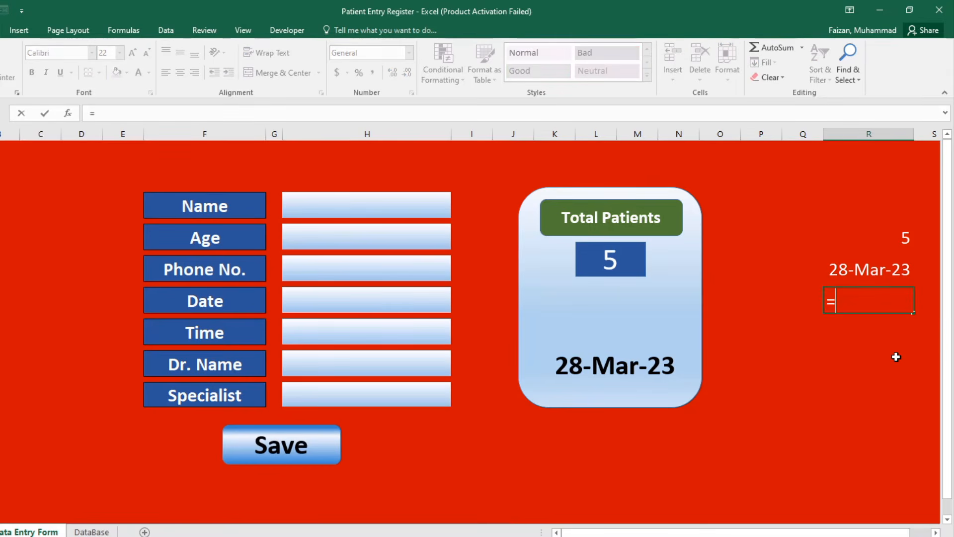
text(TS)
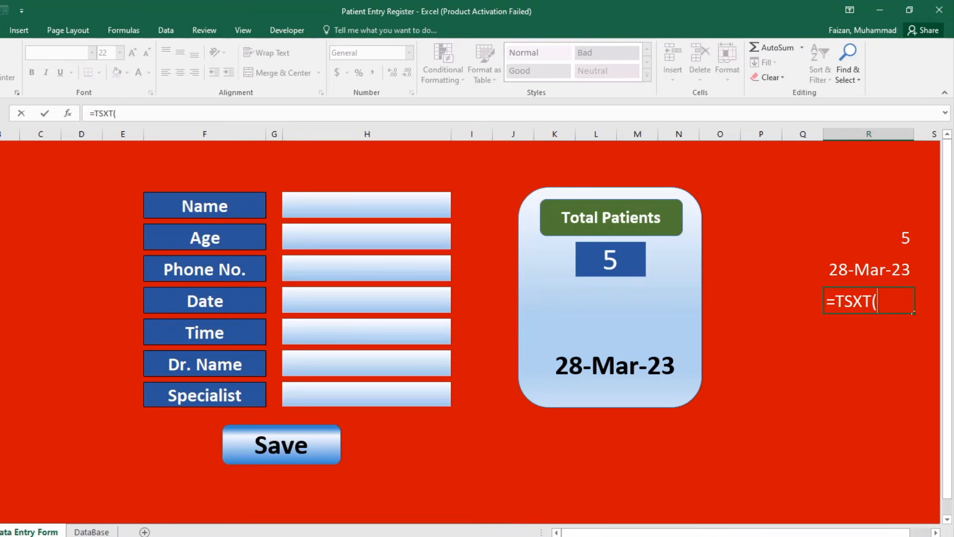
text(XT)
key(BackSpace)
key(BackSpace)
key(BackSpace)
text(E)
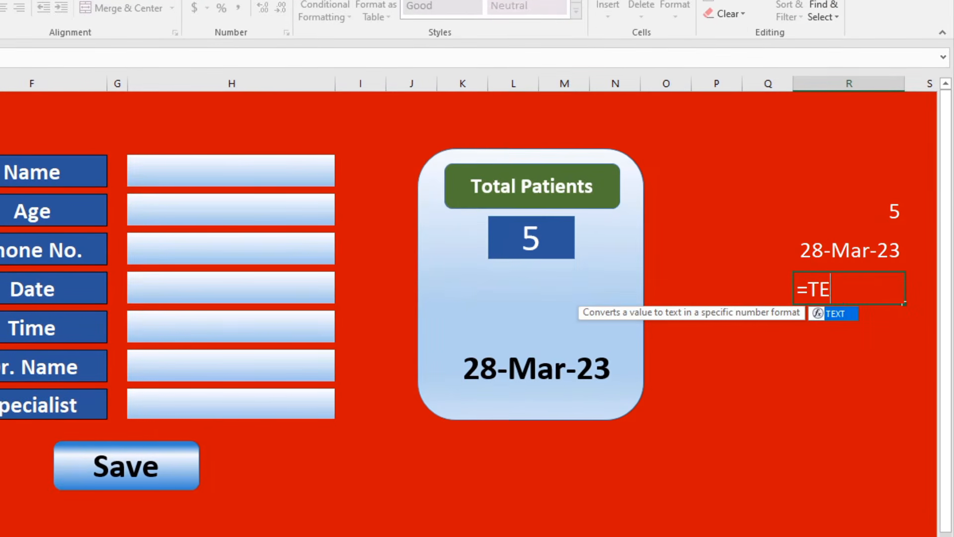
text(XT()
key(Up)
key(Up)
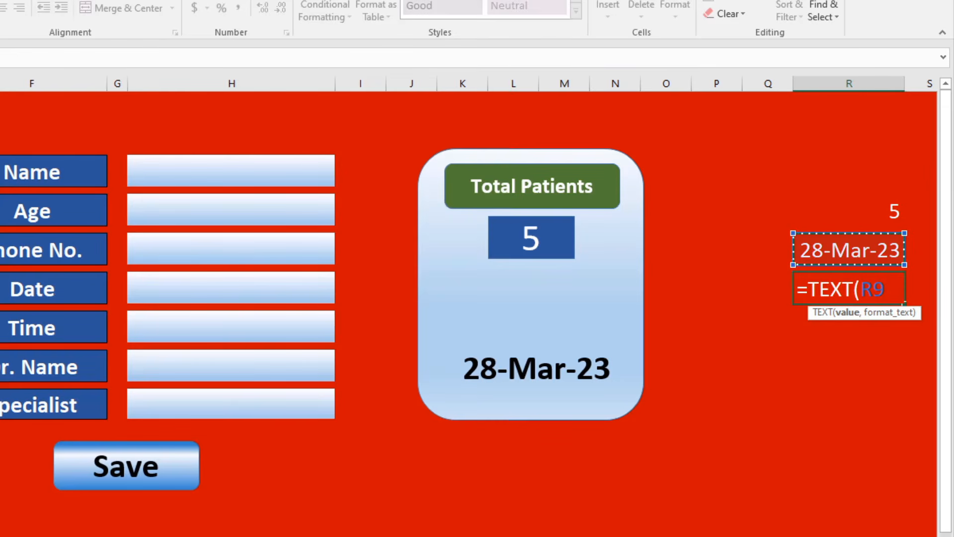
text(,)
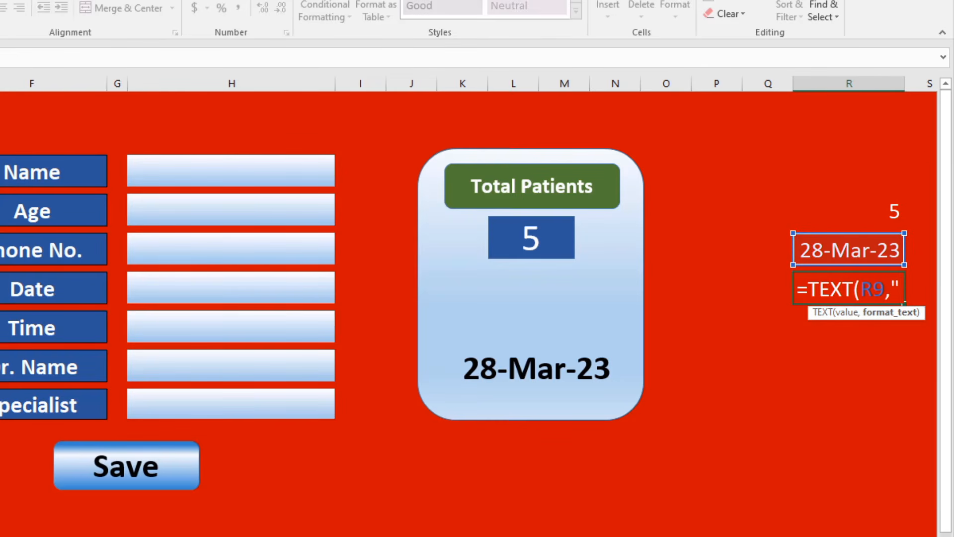
text("DDDD)
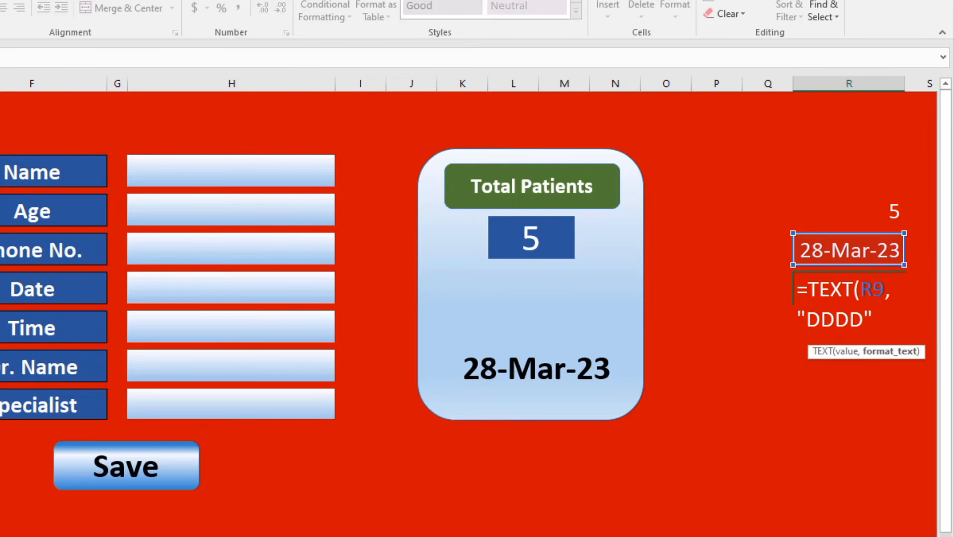
key(Return)
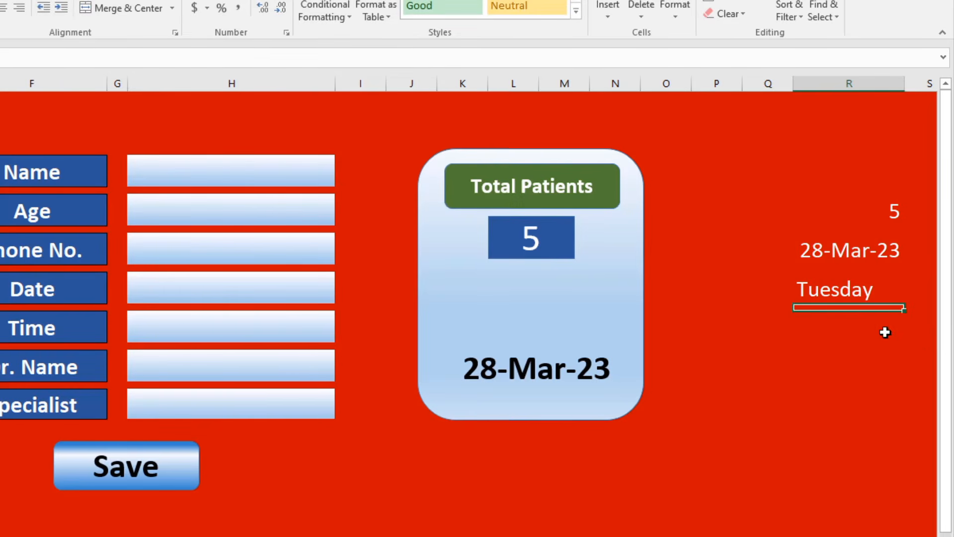
click(857, 277)
click(565, 343)
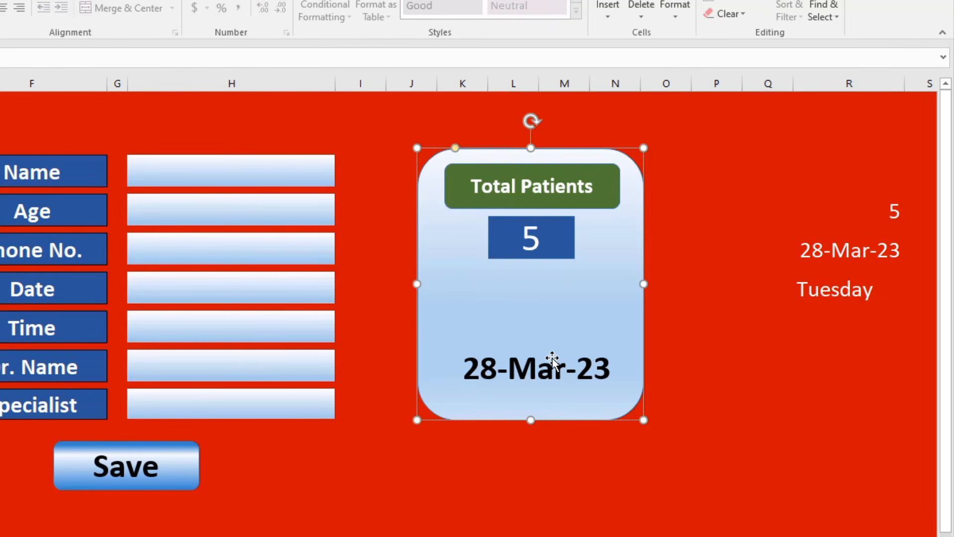
Duplicate the date box, place the copy above it, and link the copy to $R$11.
click(552, 357)
key(ctrl+d)
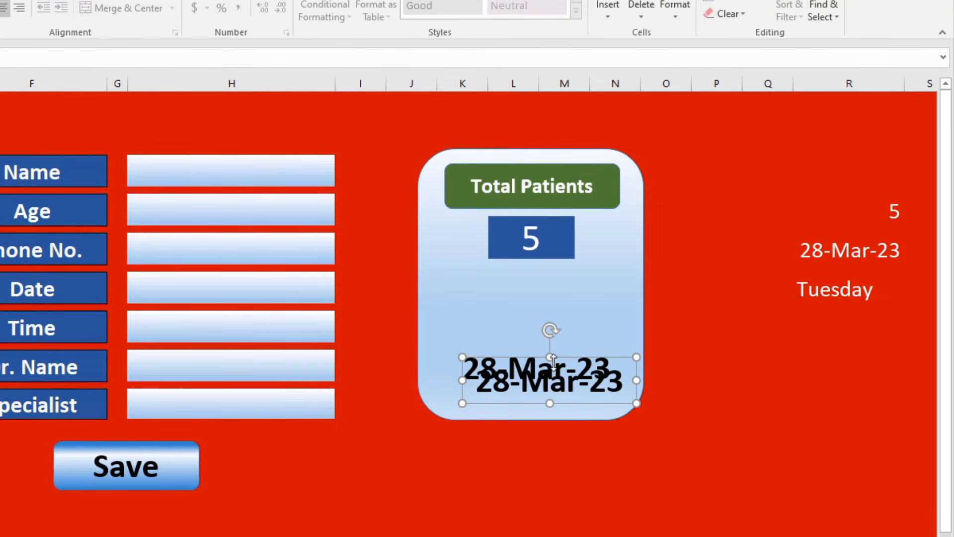
drag(553, 359, 553, 296)
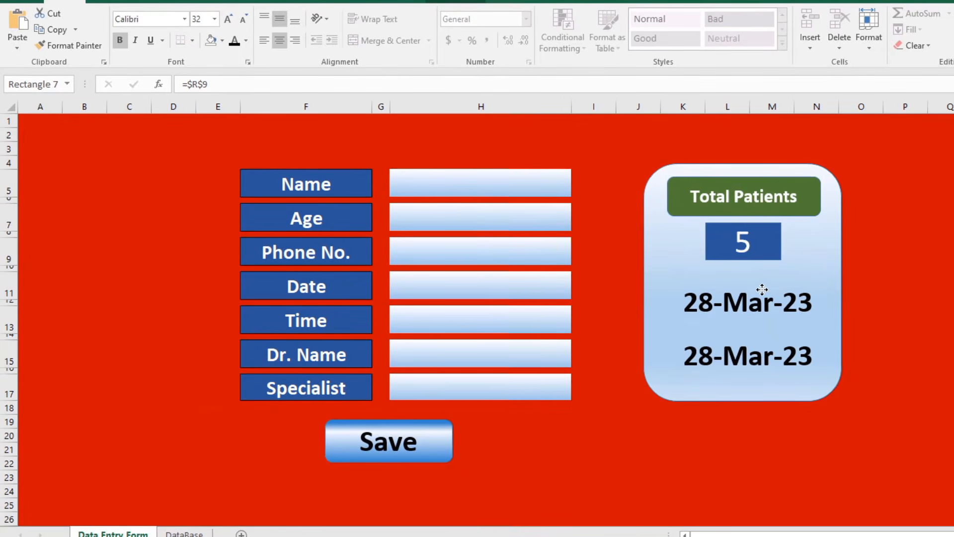
click(762, 289)
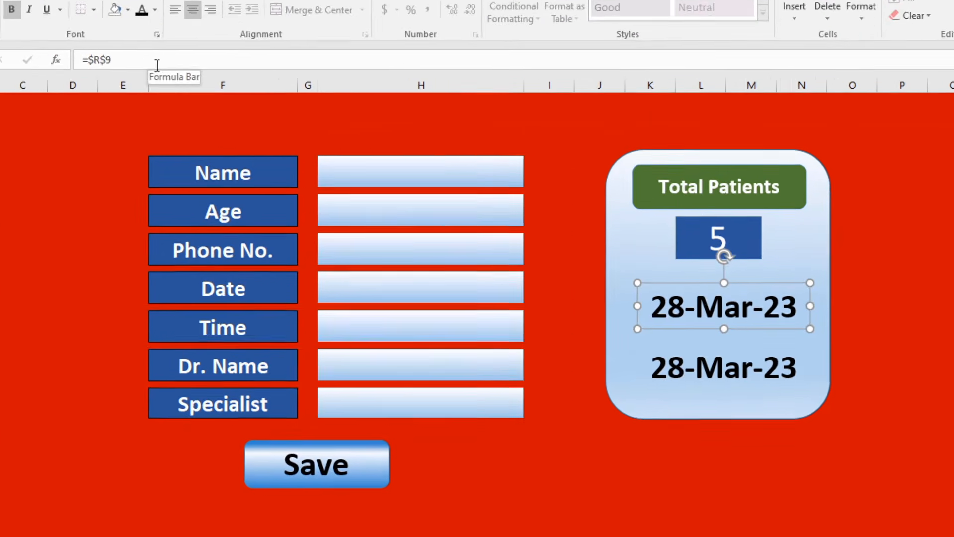
double_click(248, 89)
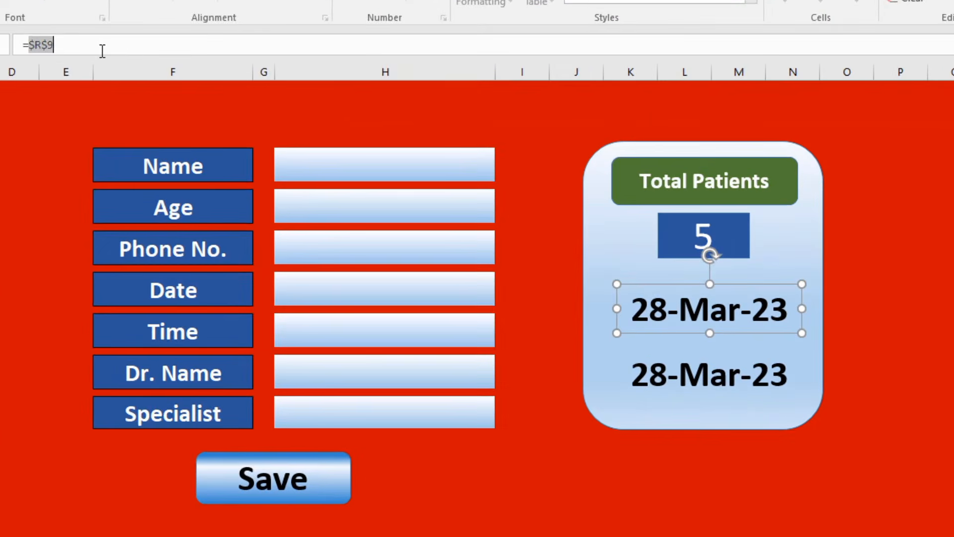
key(BackSpace)
text($R$11)
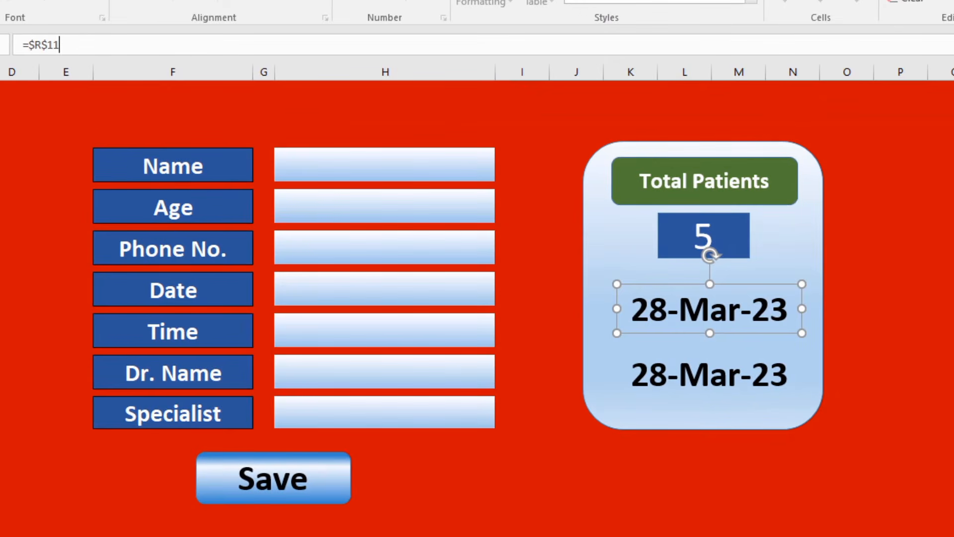
key(Return)
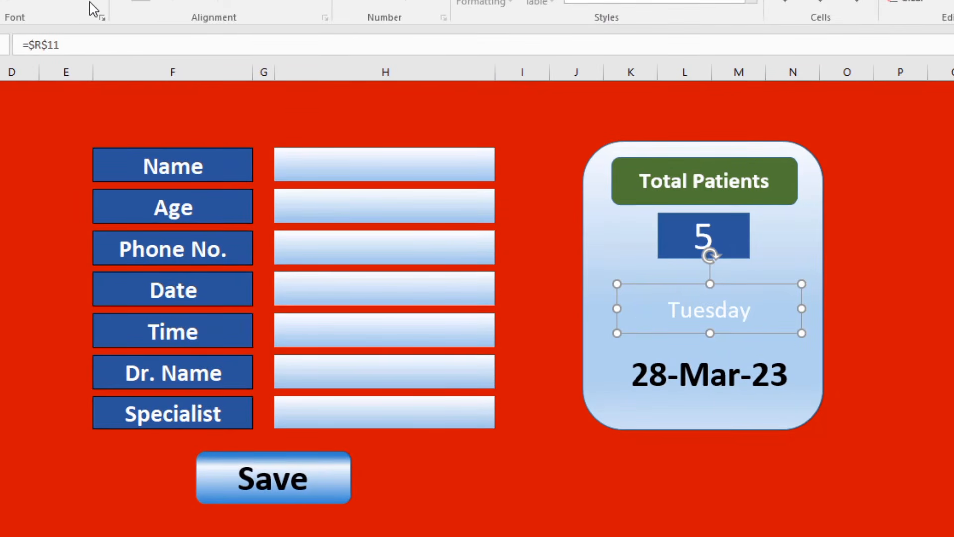
Make the Tuesday text black, larger and bold.
click(753, 312)
click(726, 318)
click(91, 2)
click(70, 0)
click(70, 0)
click(70, 0)
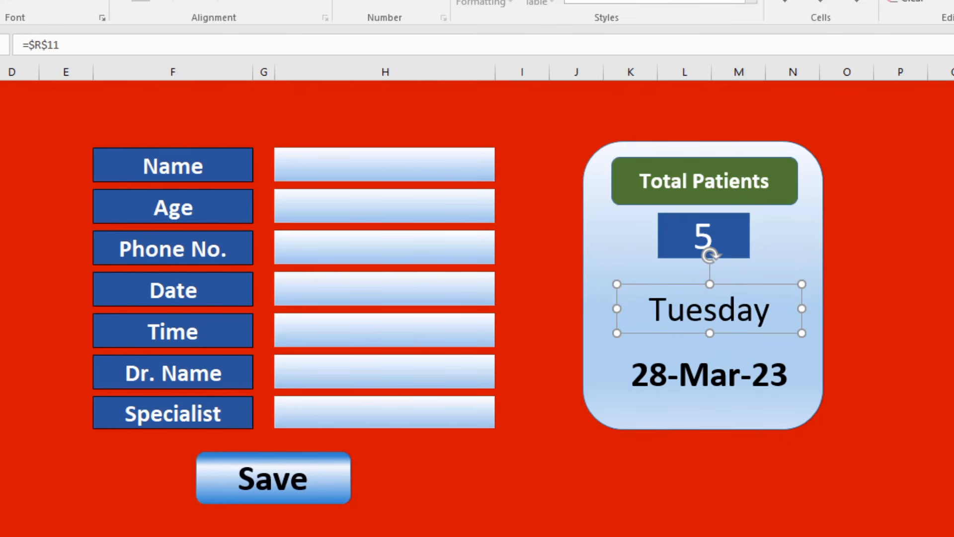
click(69, 0)
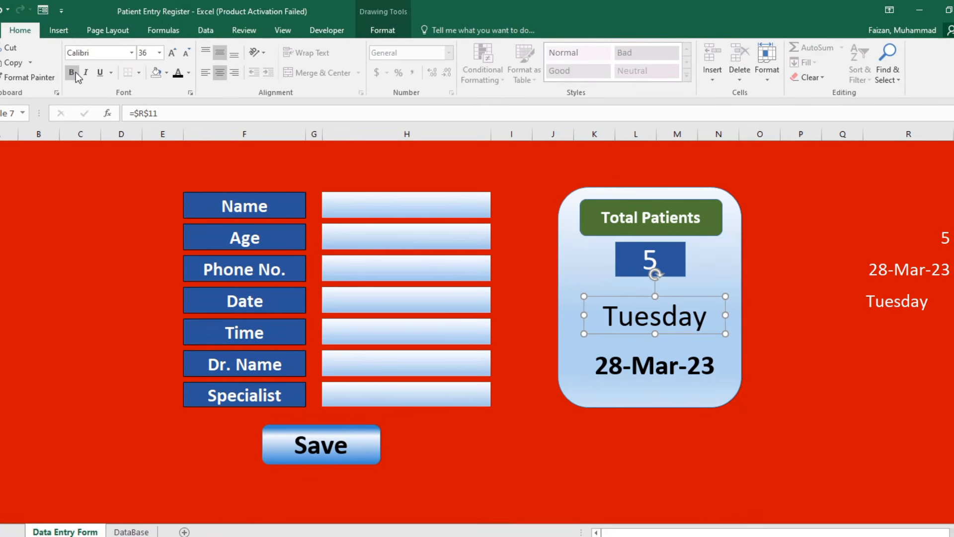
click(74, 74)
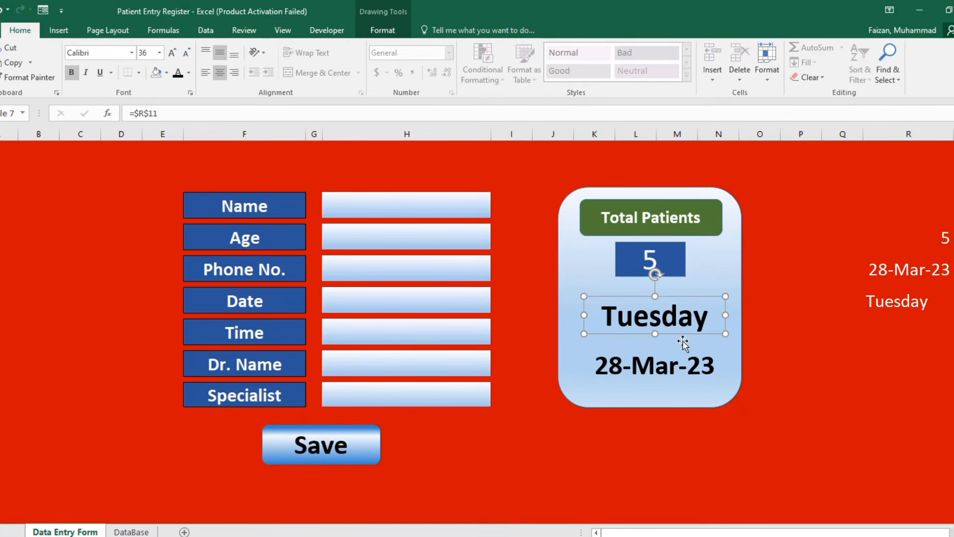
click(826, 370)
Nudge the Tuesday and 28-Mar-23 boxes slightly lower on the card.
click(660, 330)
key(Down)
key(Down)
key(Down)
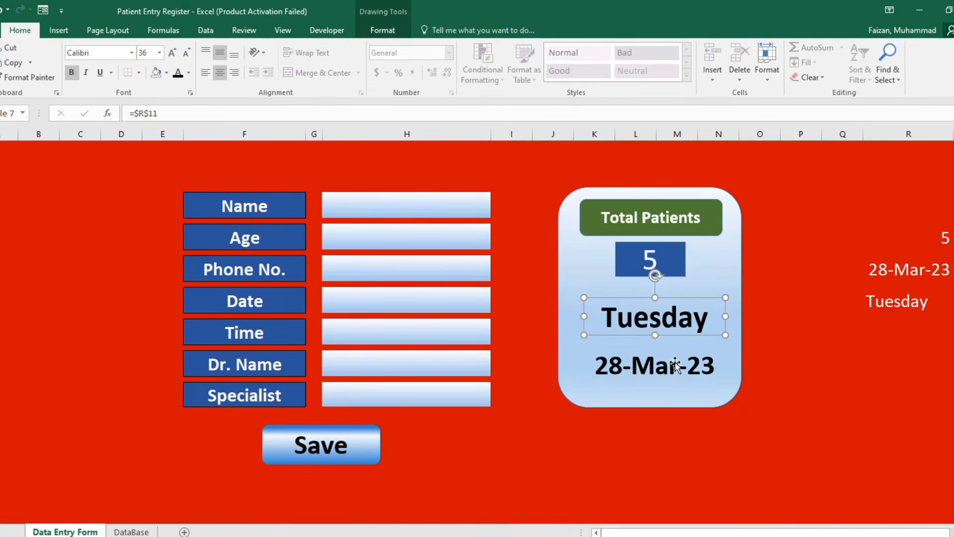
key(Down)
click(674, 371)
key(Down)
key(Down)
click(823, 409)
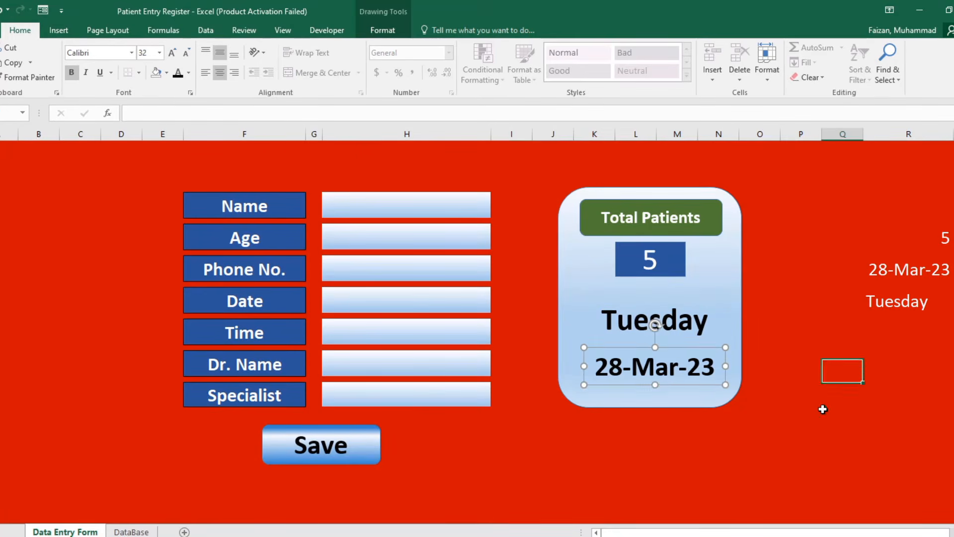
click(659, 328)
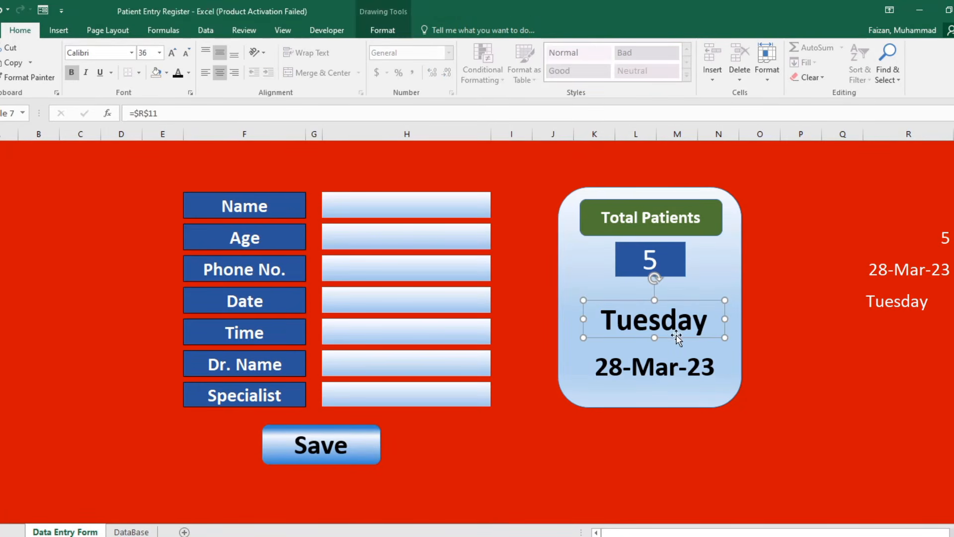
click(802, 398)
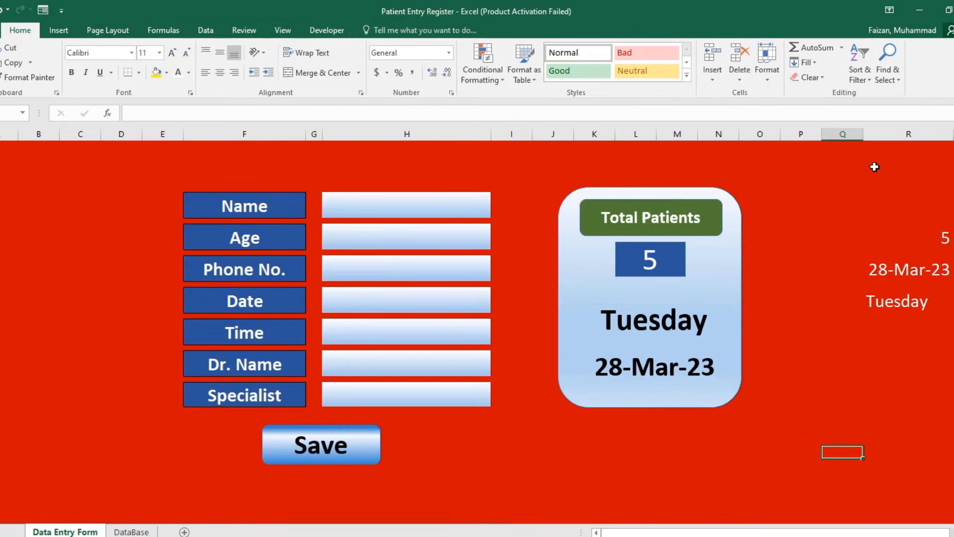
Hide column R containing the helper values.
right_click(888, 135)
click(917, 303)
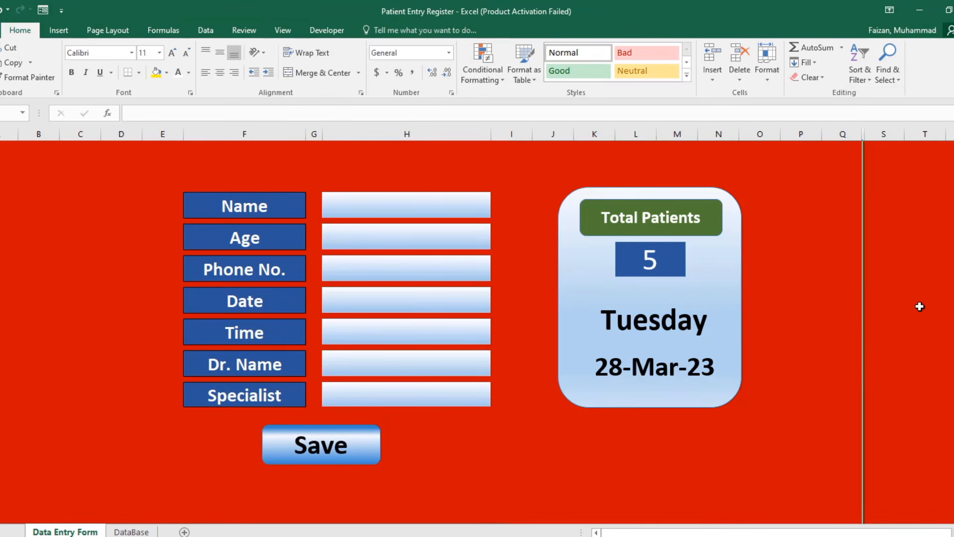
click(886, 378)
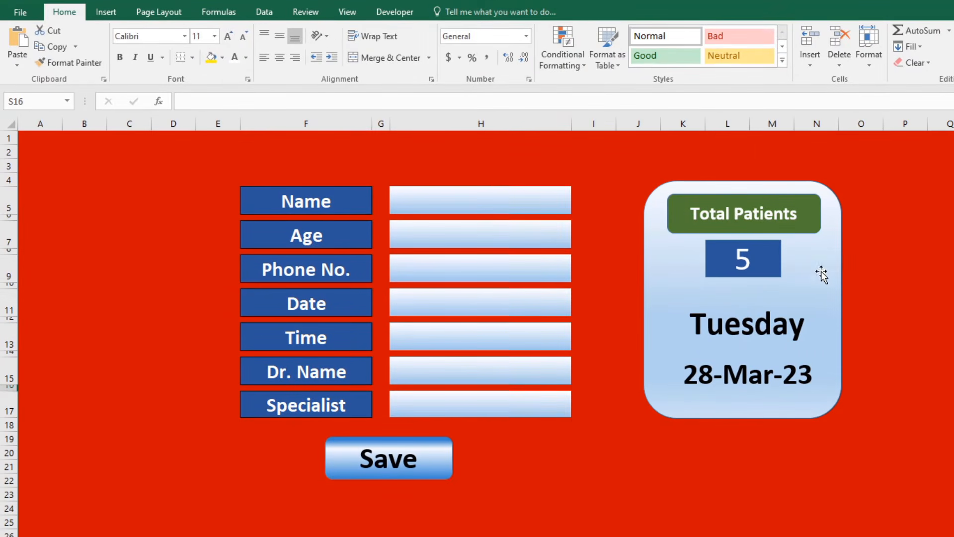
click(771, 255)
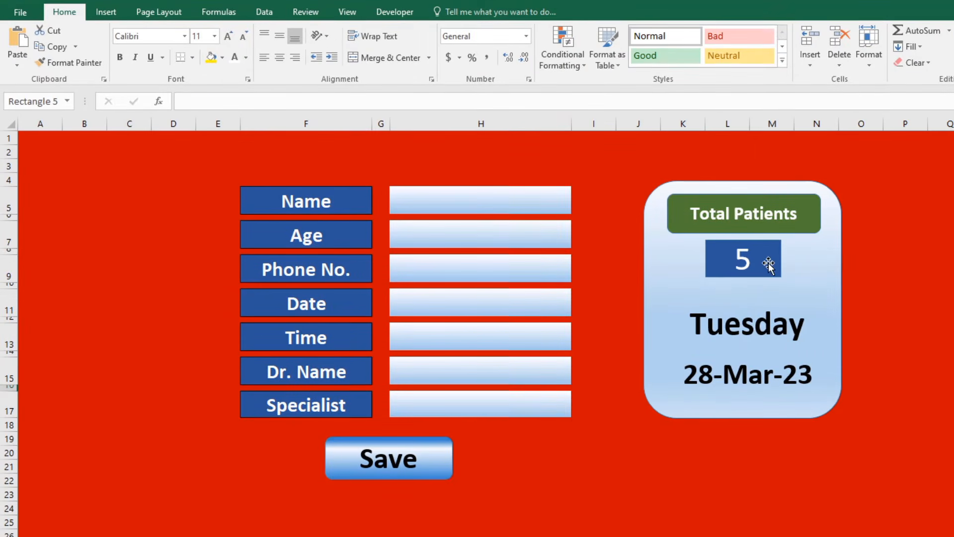
Enlarge the Total Patients heading shape and its text so it fits on one line.
click(773, 222)
drag(667, 233, 663, 236)
drag(823, 213, 827, 215)
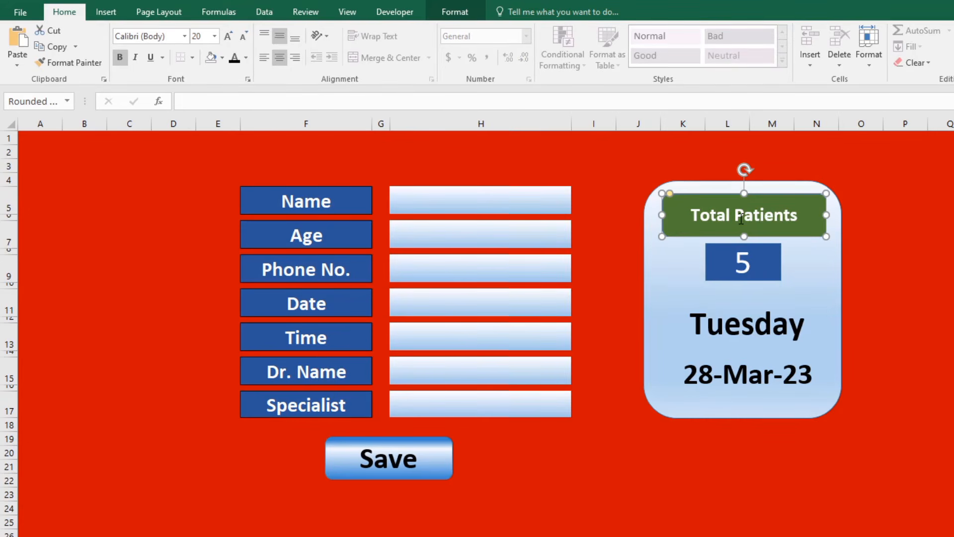
click(228, 37)
click(228, 36)
click(228, 36)
click(228, 36)
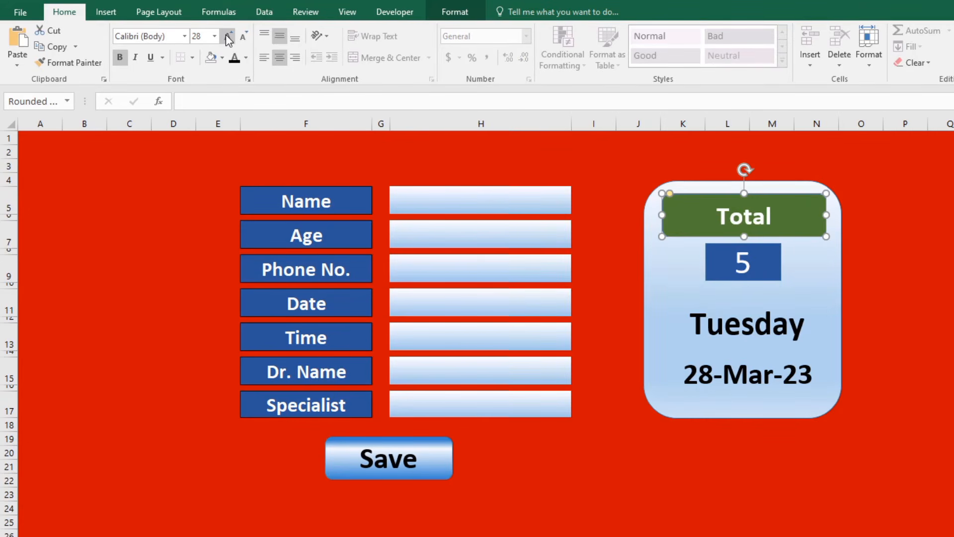
click(244, 37)
click(244, 36)
click(929, 303)
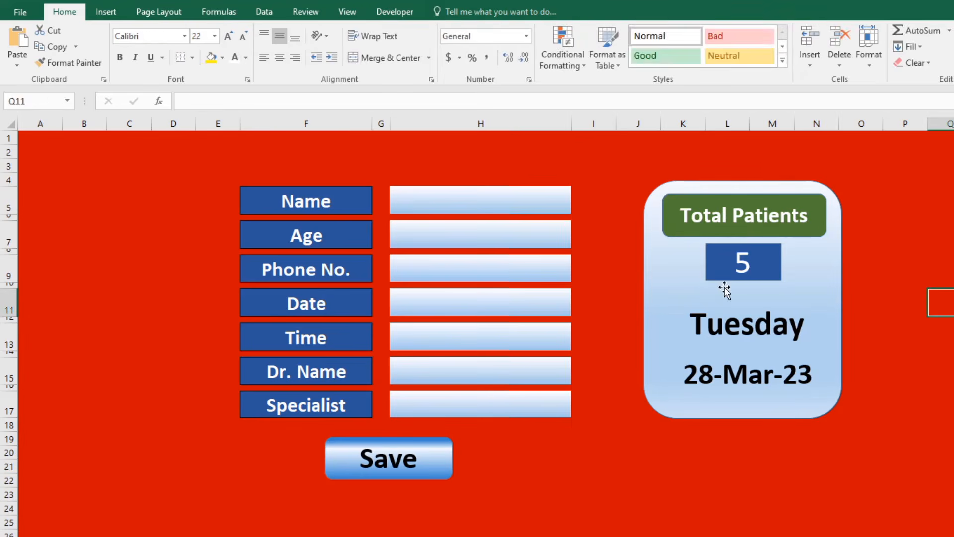
Make the count 5 bold at 40 point and its box slightly taller.
click(754, 277)
click(119, 57)
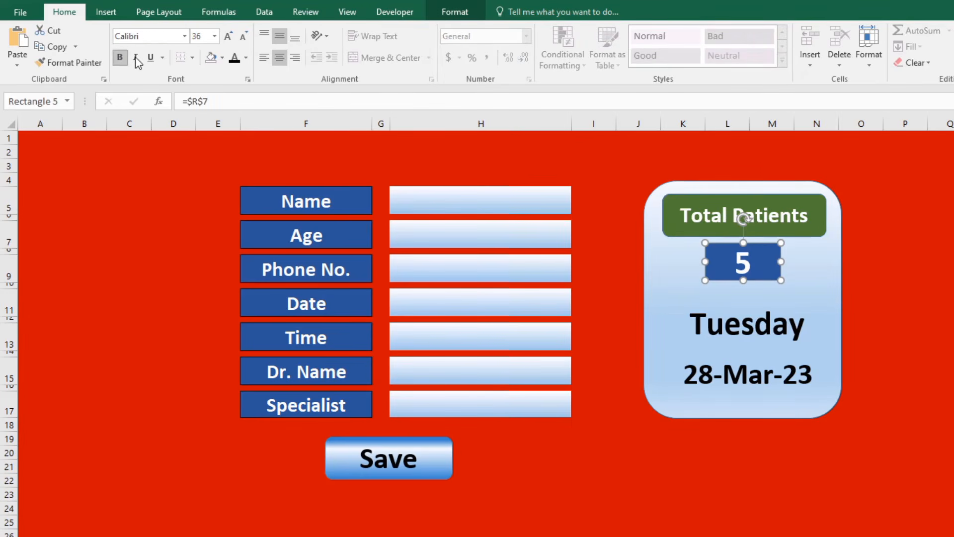
click(228, 36)
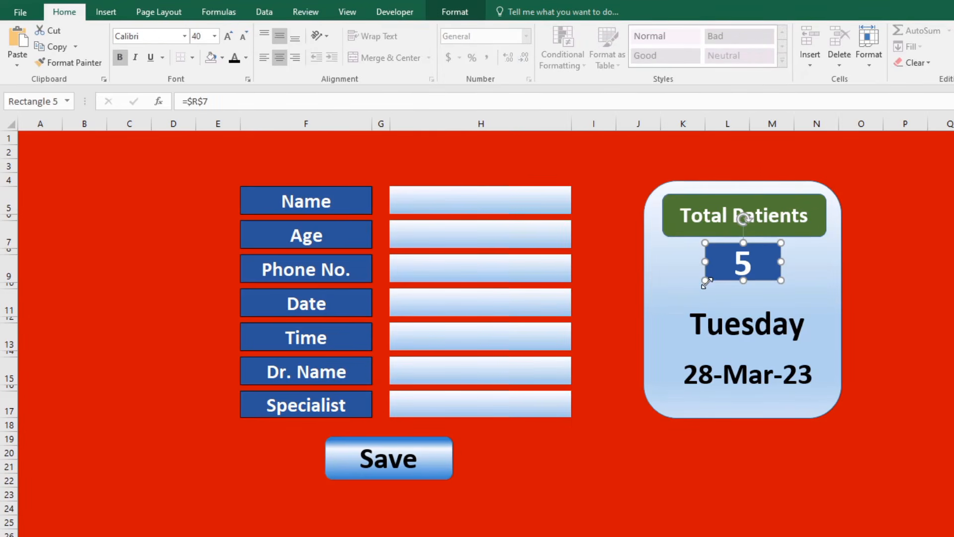
drag(707, 281, 706, 289)
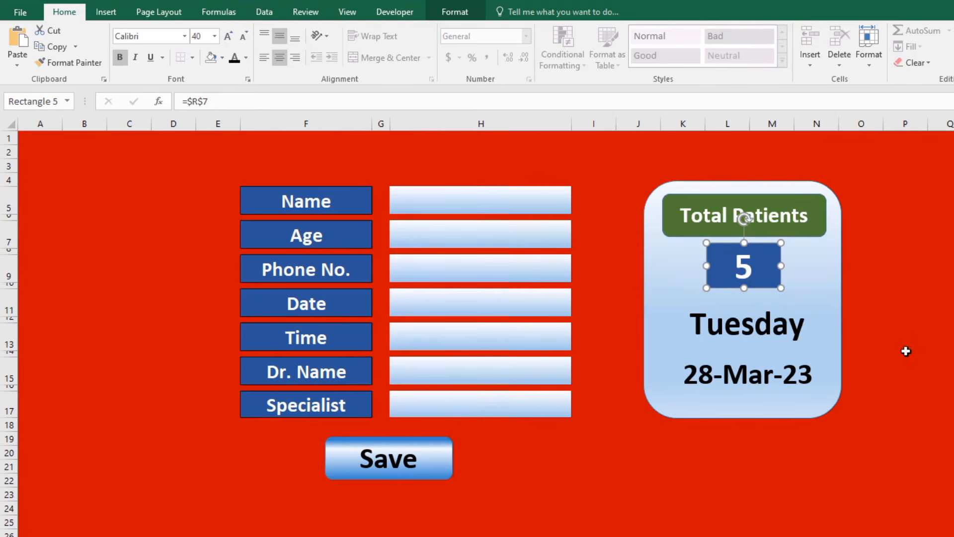
click(948, 354)
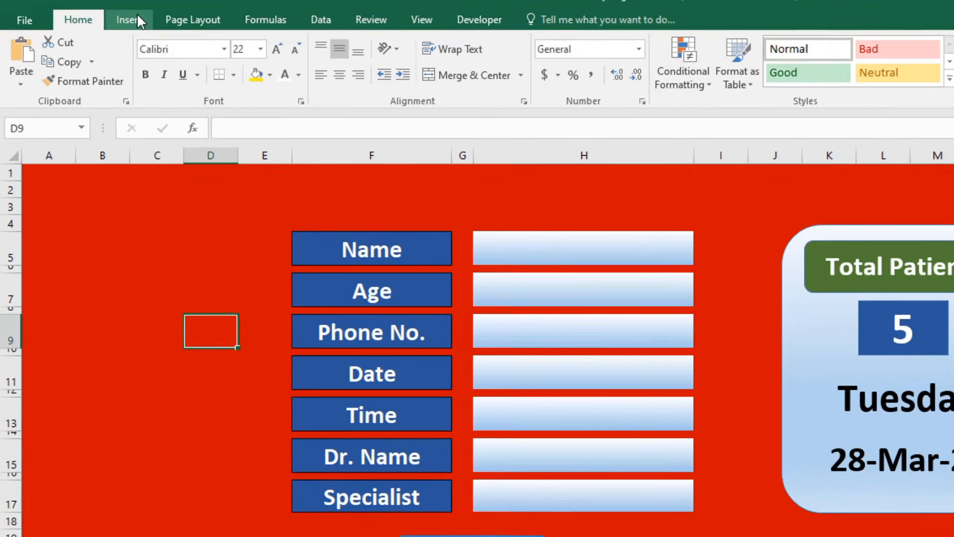
Draw a teal rounded rectangle to the left of the entry form.
click(137, 19)
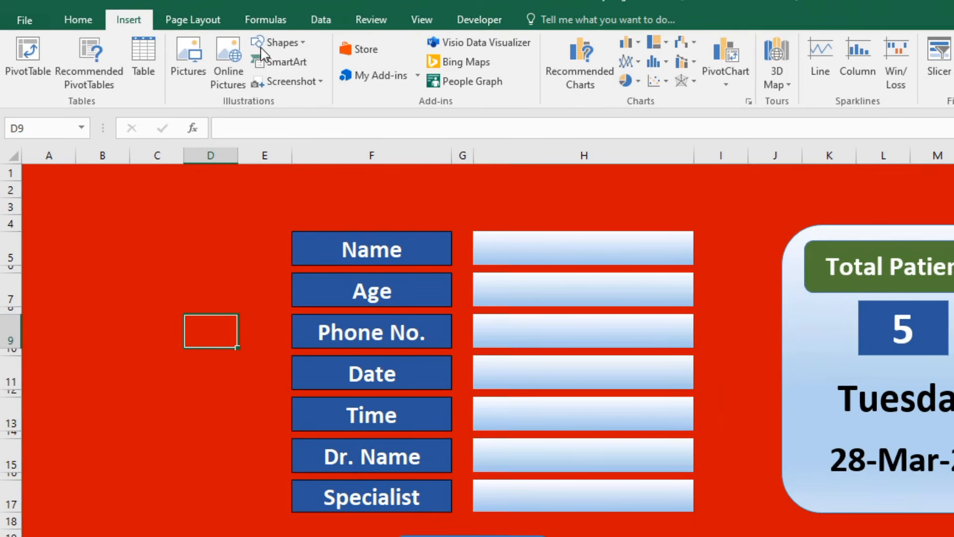
click(299, 43)
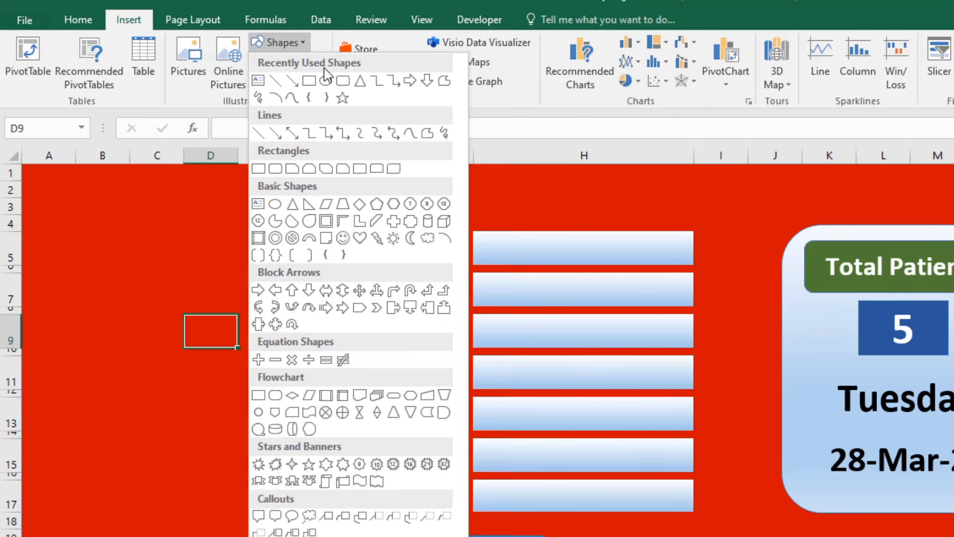
click(343, 81)
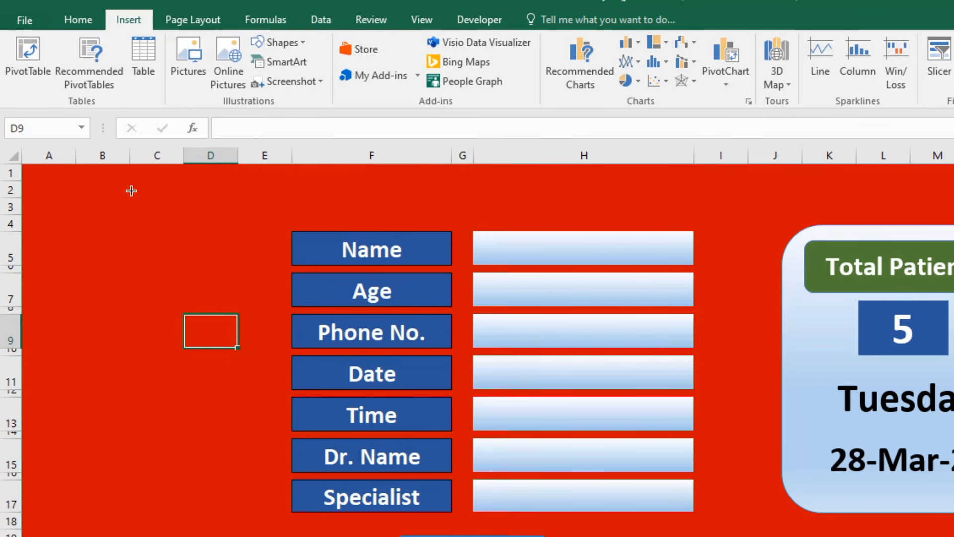
mouse_move(60, 199)
mouse_down()
mouse_move(160, 237)
mouse_move(239, 252)
mouse_up()
mouse_move(166, 224)
mouse_down()
mouse_move(142, 198)
mouse_move(140, 255)
mouse_move(162, 257)
mouse_up()
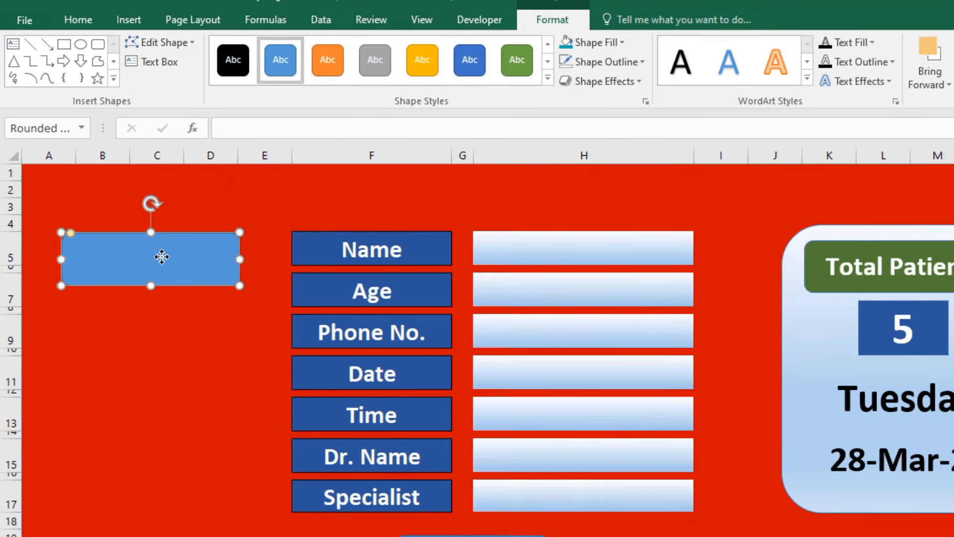
click(561, 42)
Label the rectangle DataBase, with the text centred, enlarged and bold.
right_click(188, 256)
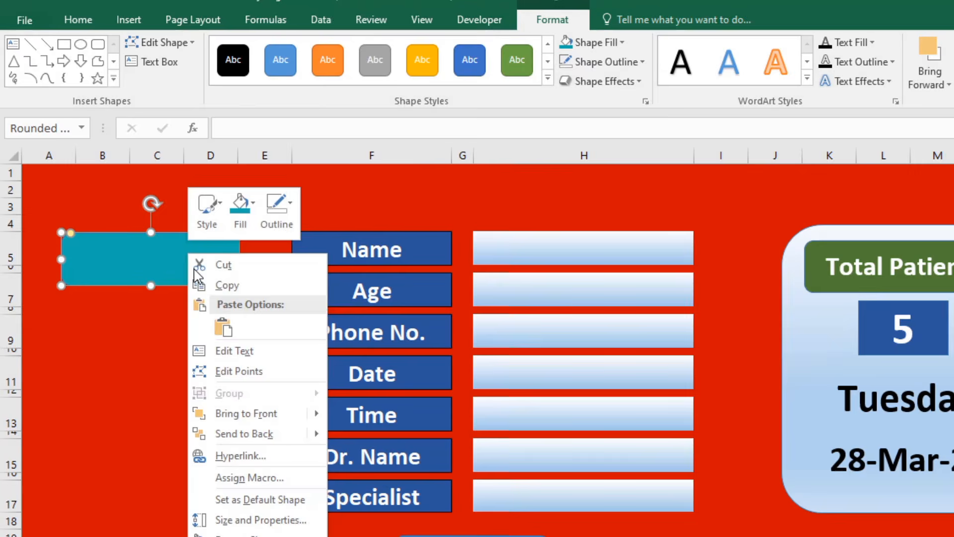
click(247, 354)
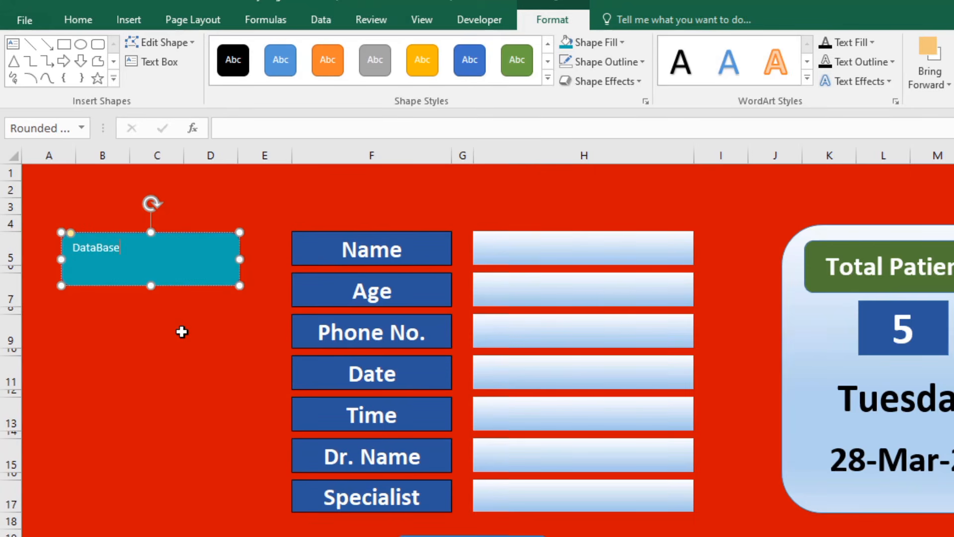
double_click(109, 251)
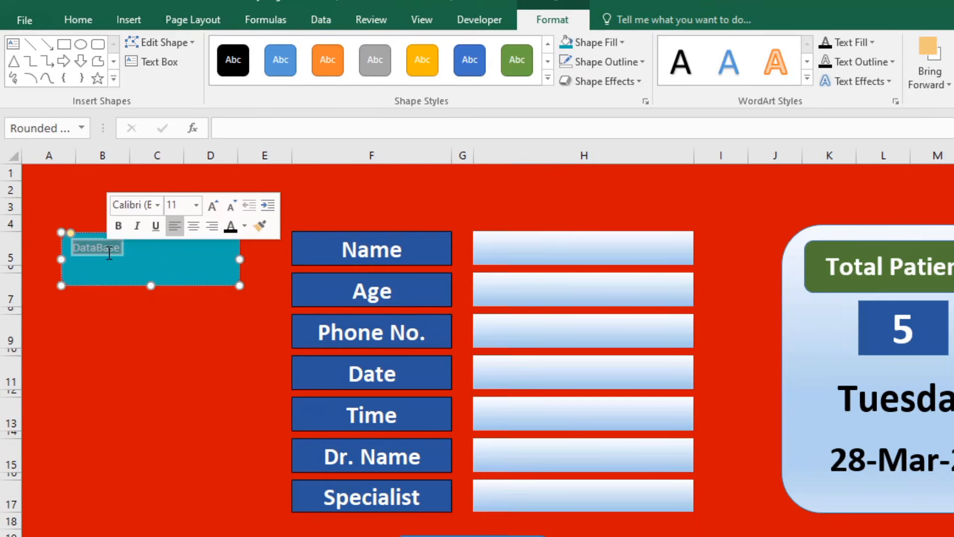
click(92, 23)
click(338, 75)
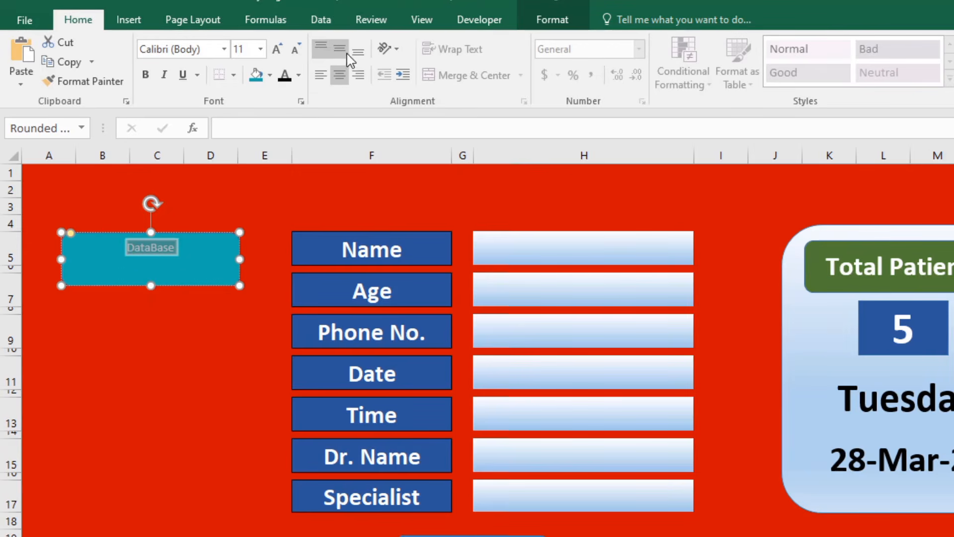
click(340, 48)
click(276, 49)
click(276, 48)
click(276, 49)
click(276, 49)
click(276, 49)
click(276, 48)
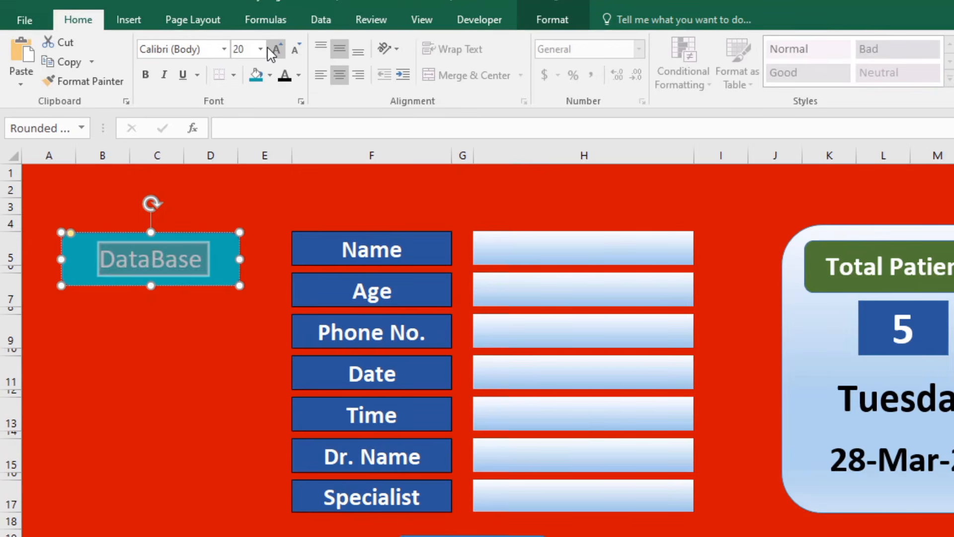
click(145, 75)
Switch to the DataBase sheet.
click(187, 335)
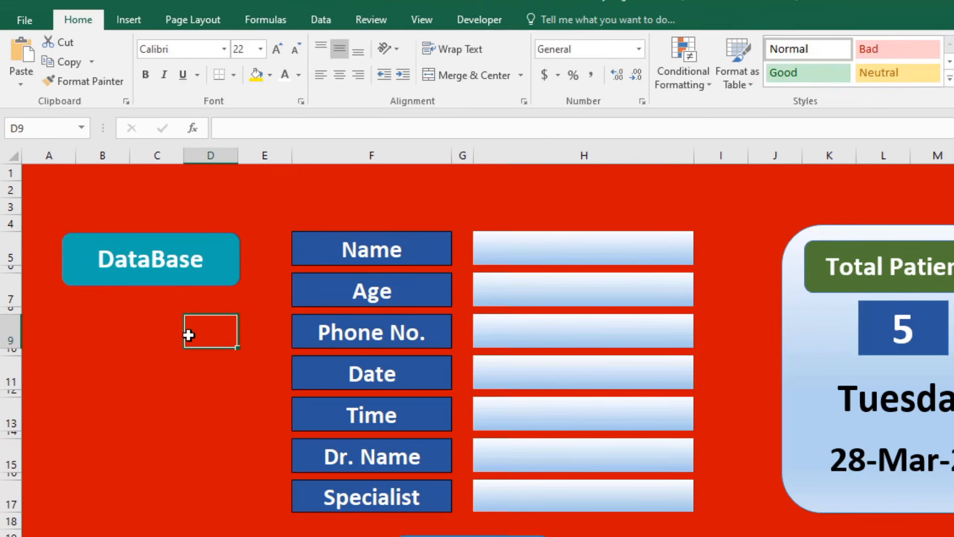
click(195, 266)
click(228, 308)
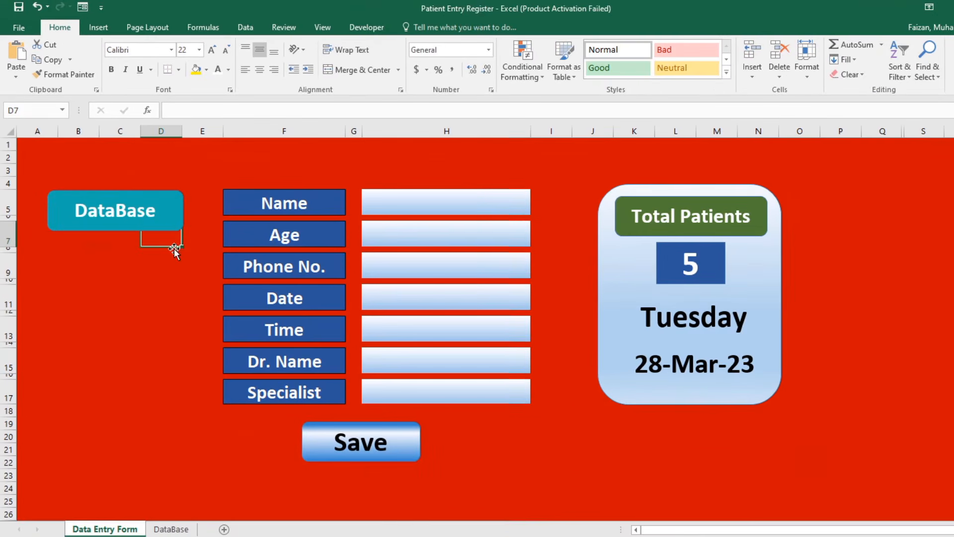
click(165, 216)
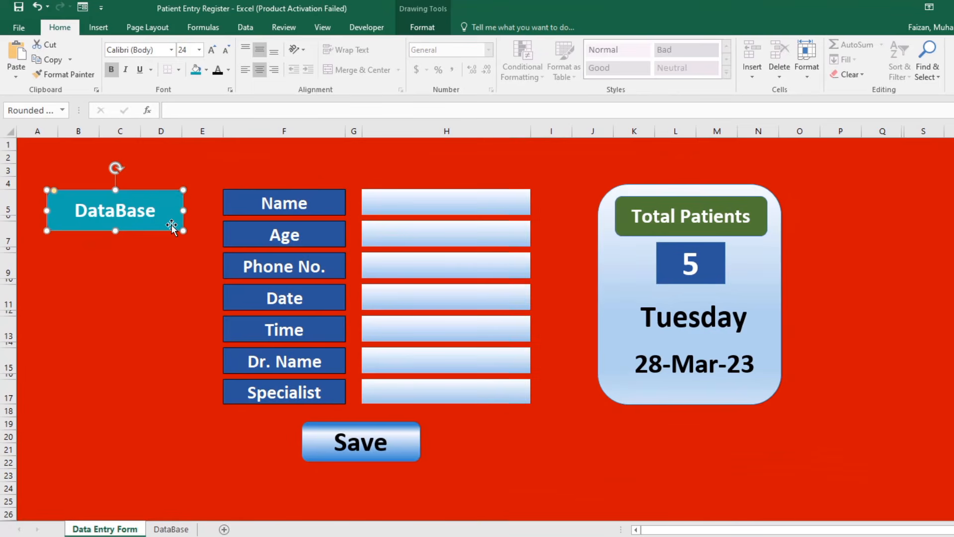
click(171, 528)
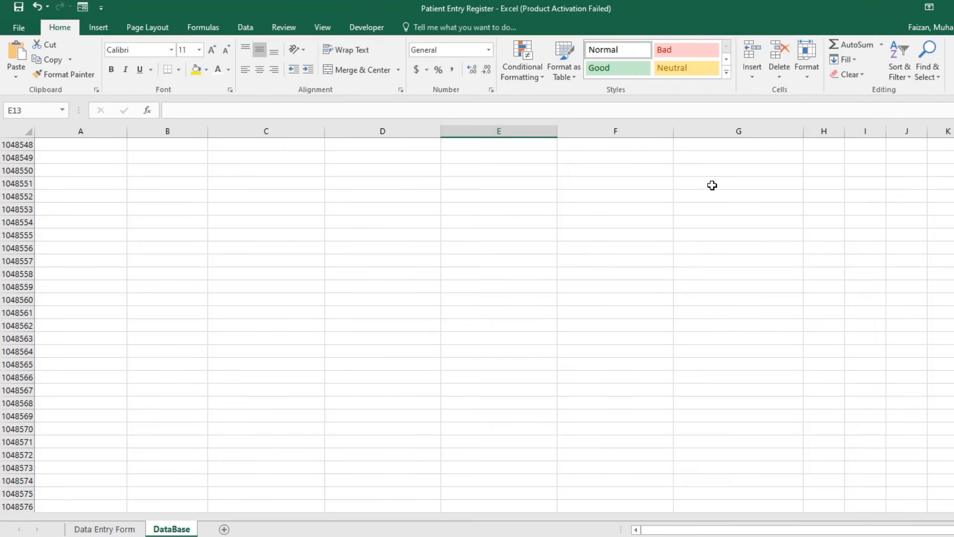
Paste the copied button at cell I1 beside the patient table.
click(655, 354)
key(ctrl+Up)
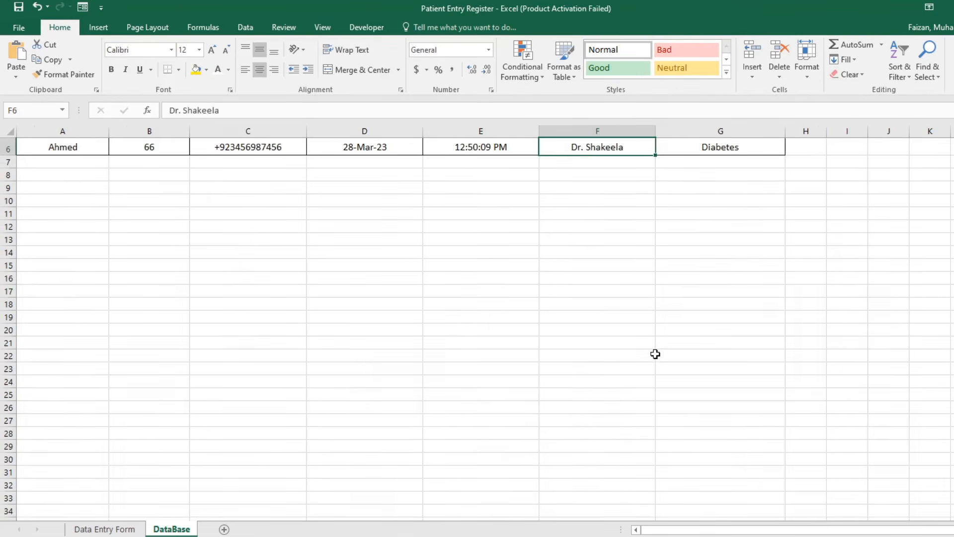
key(ctrl+Up)
key(Right)
key(Right)
key(Right)
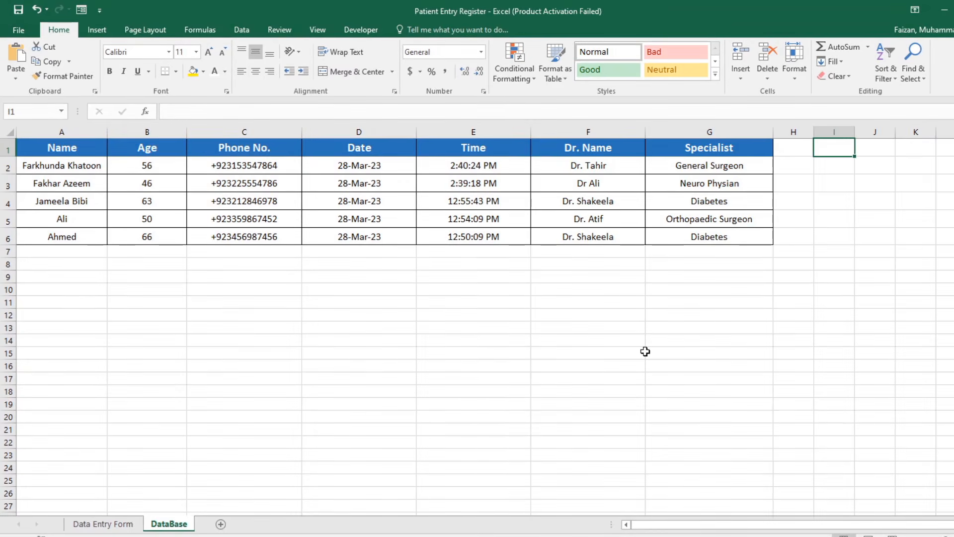
key(ctrl+v)
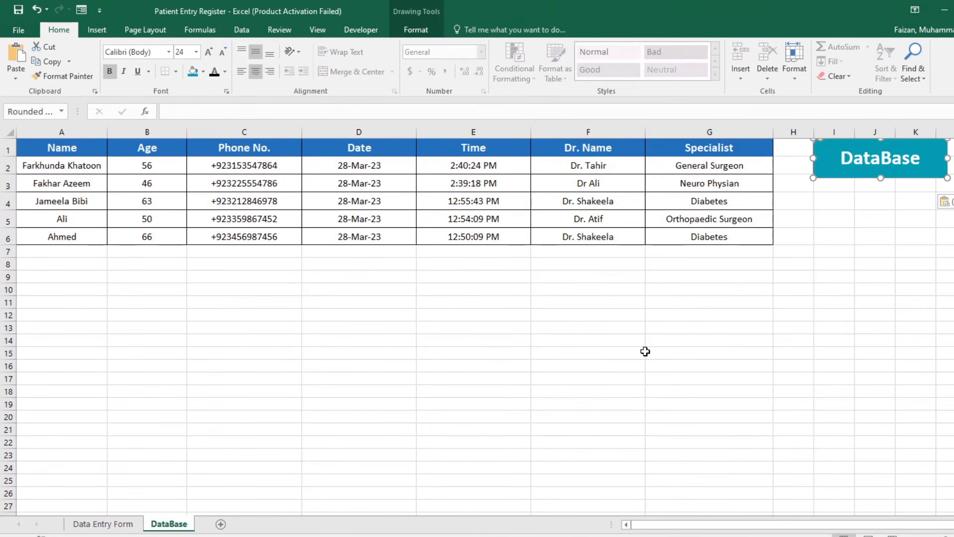
Fill the pasted button dark red and relabel it DashBoard.
double_click(827, 168)
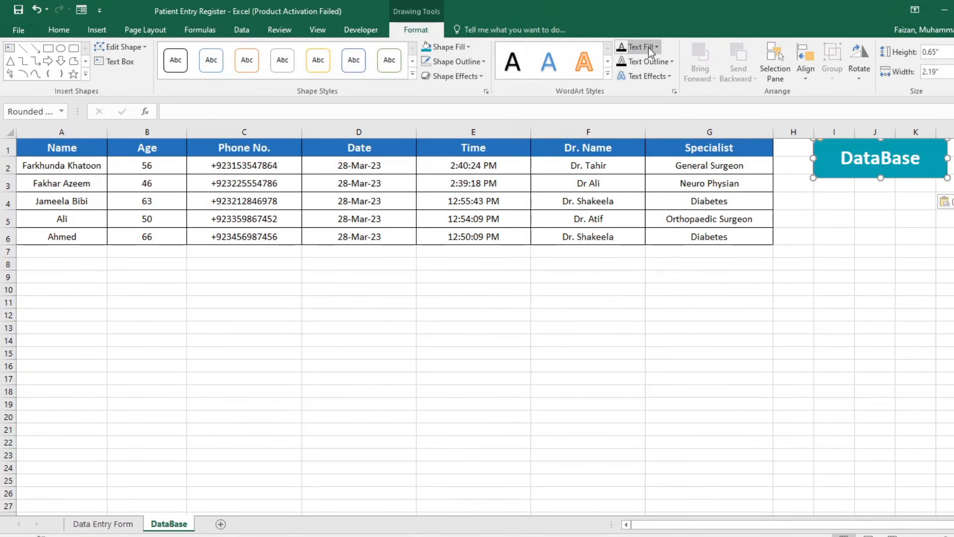
click(469, 48)
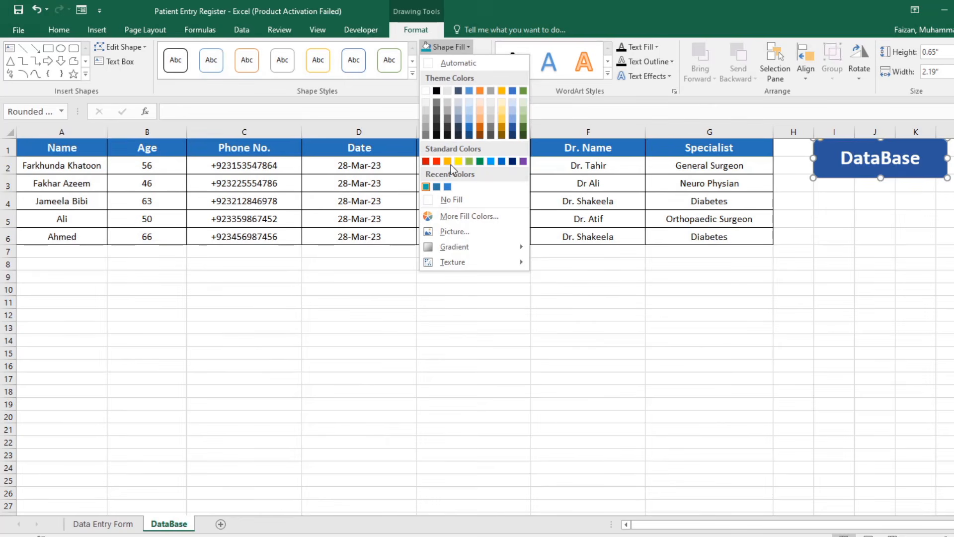
click(426, 161)
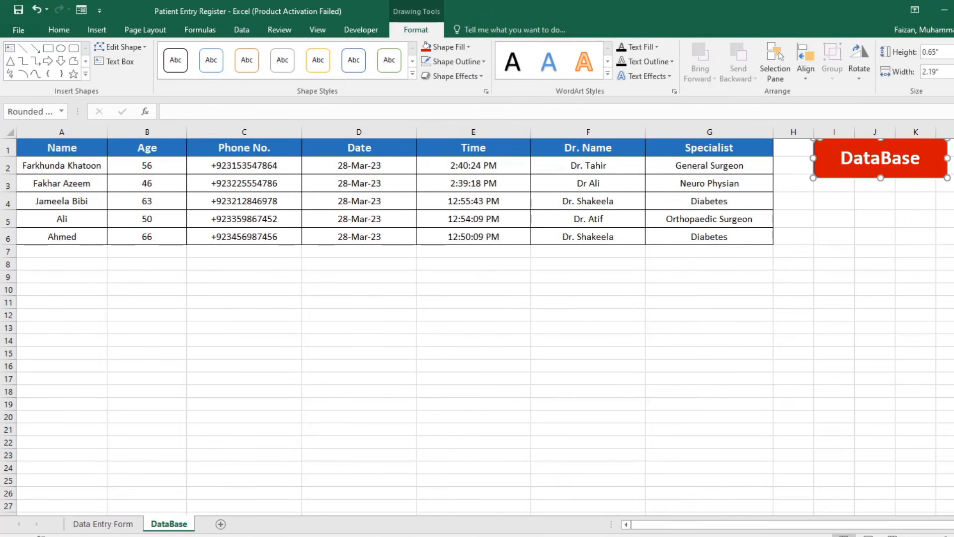
double_click(868, 158)
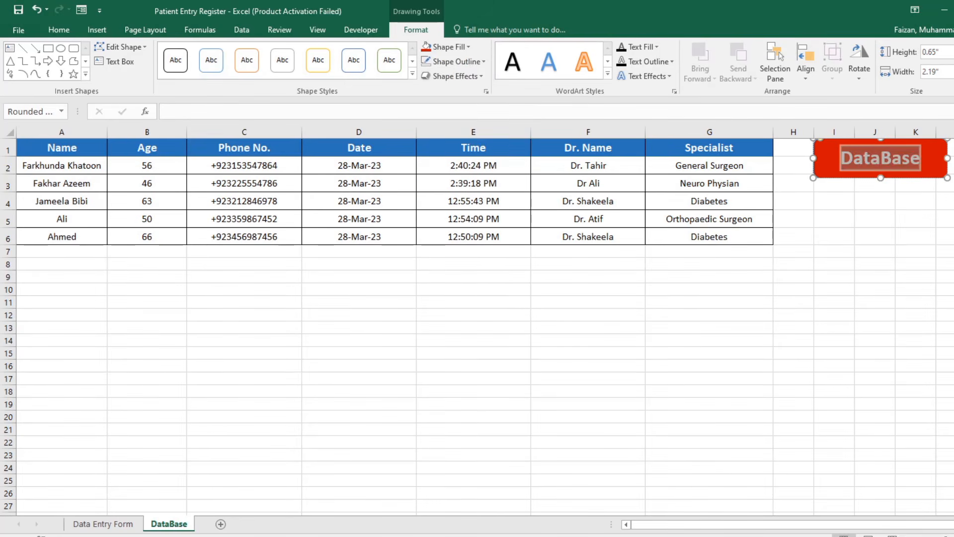
text(Dash)
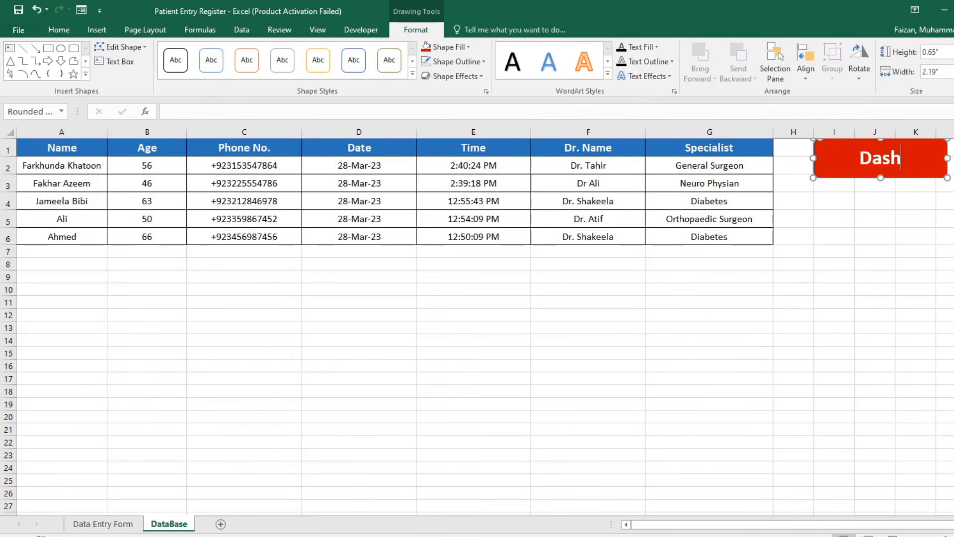
text(Board)
key(Return)
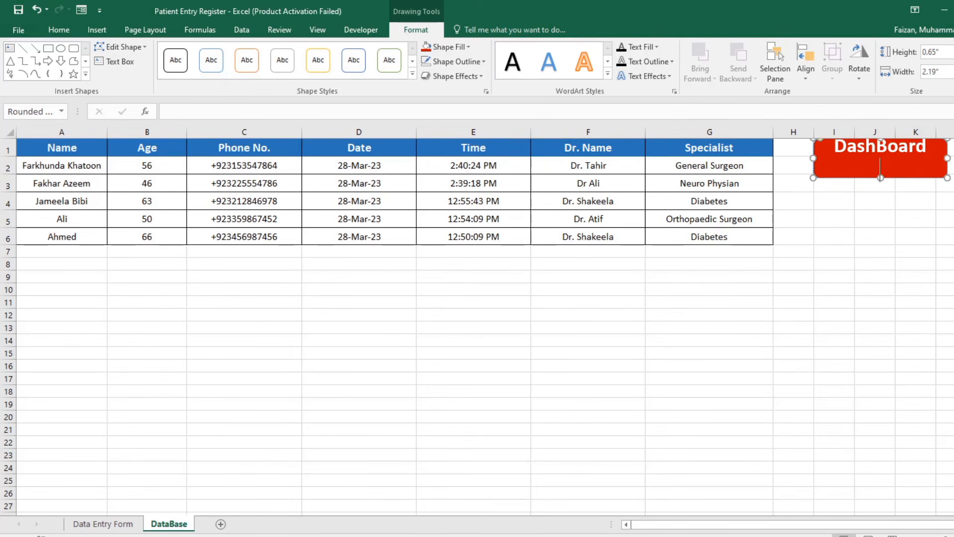
key(BackSpace)
Lower the DashBoard button slightly, raise its text to 28, and return to the Data Entry Form.
click(905, 217)
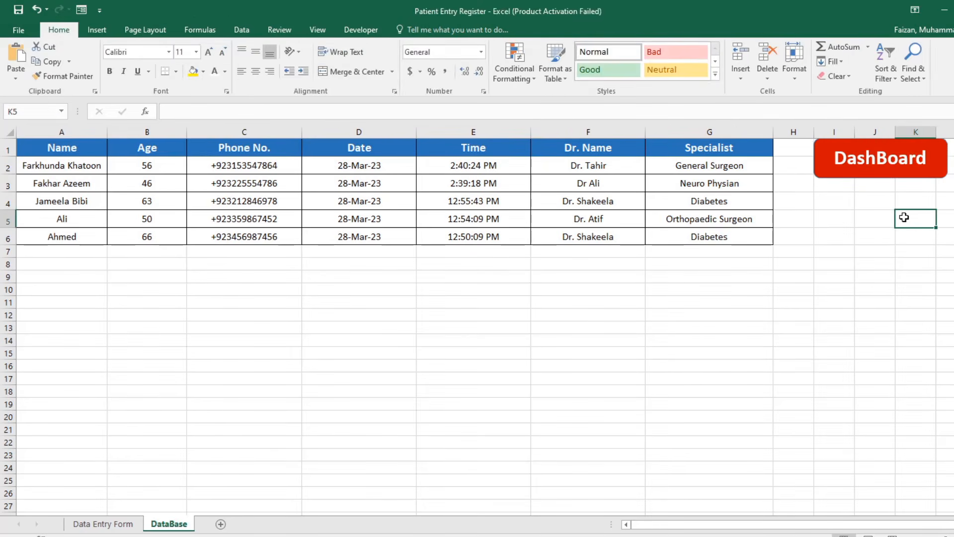
click(839, 169)
drag(823, 149, 822, 160)
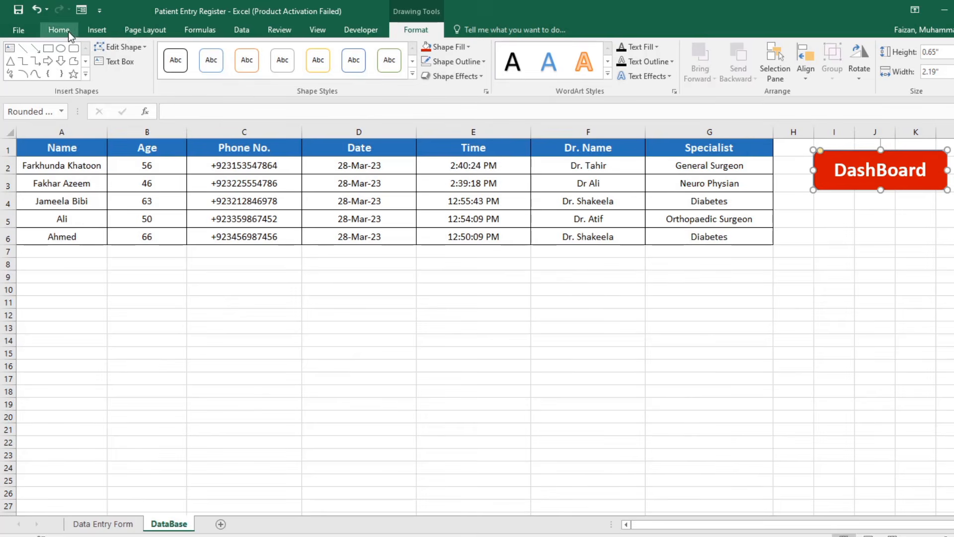
click(55, 30)
click(207, 51)
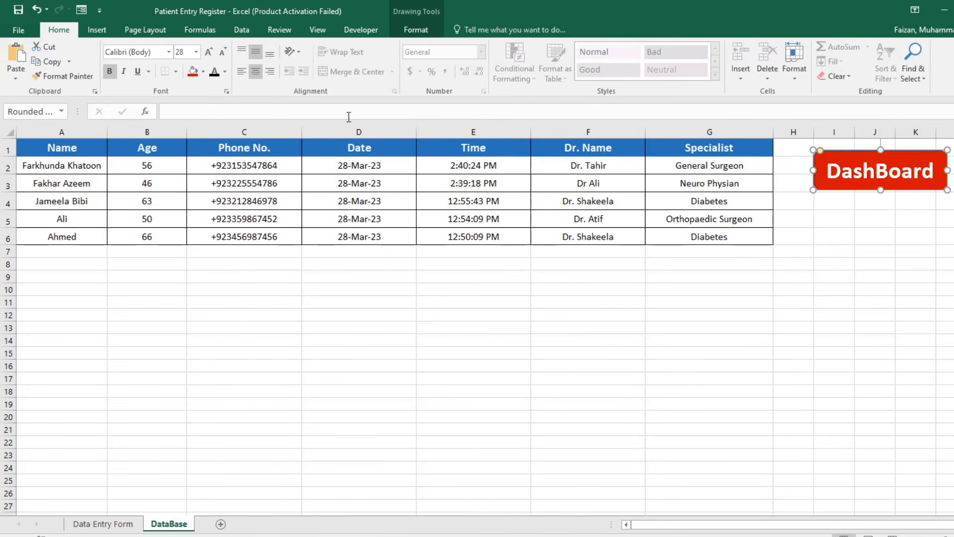
click(869, 320)
click(103, 524)
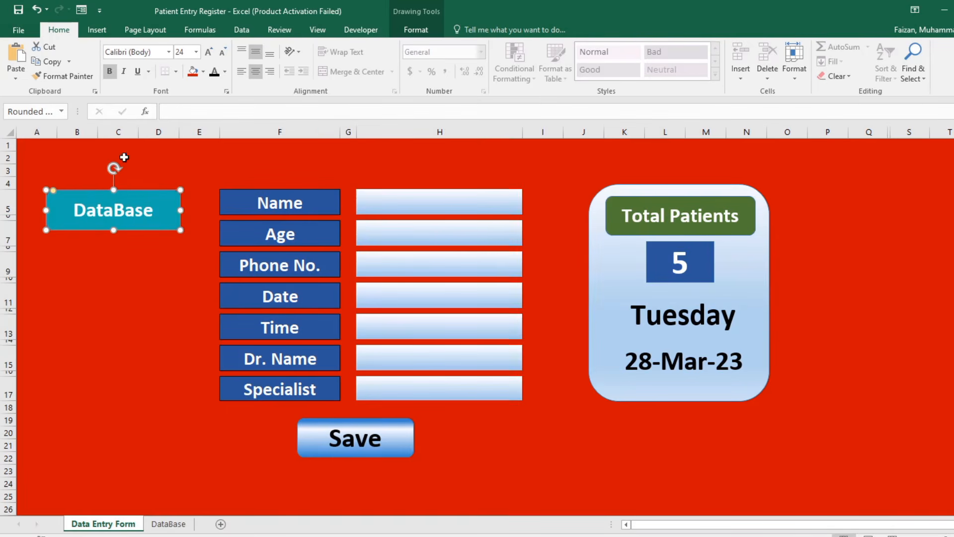
Enlarge the DataBase button text to 28 and hyperlink it to the DataBase sheet.
click(208, 51)
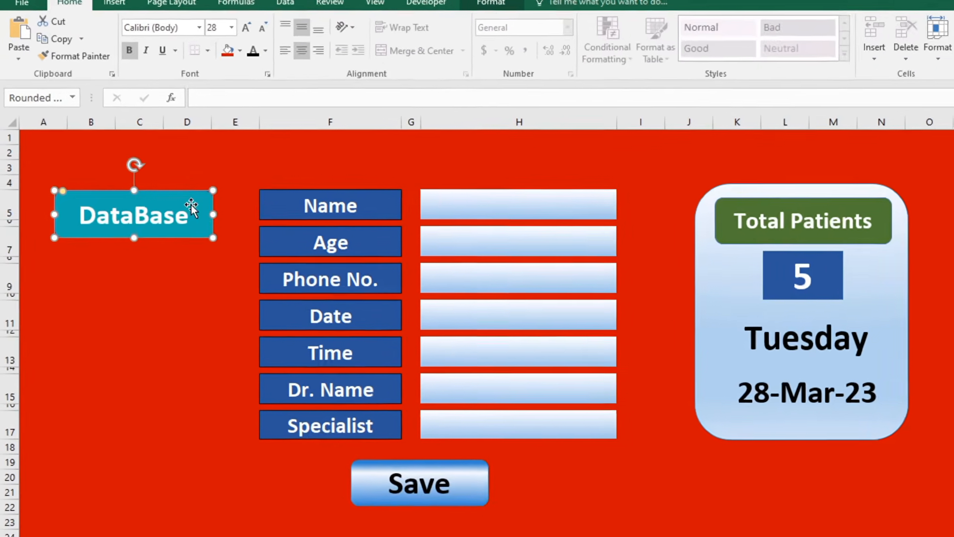
right_click(162, 201)
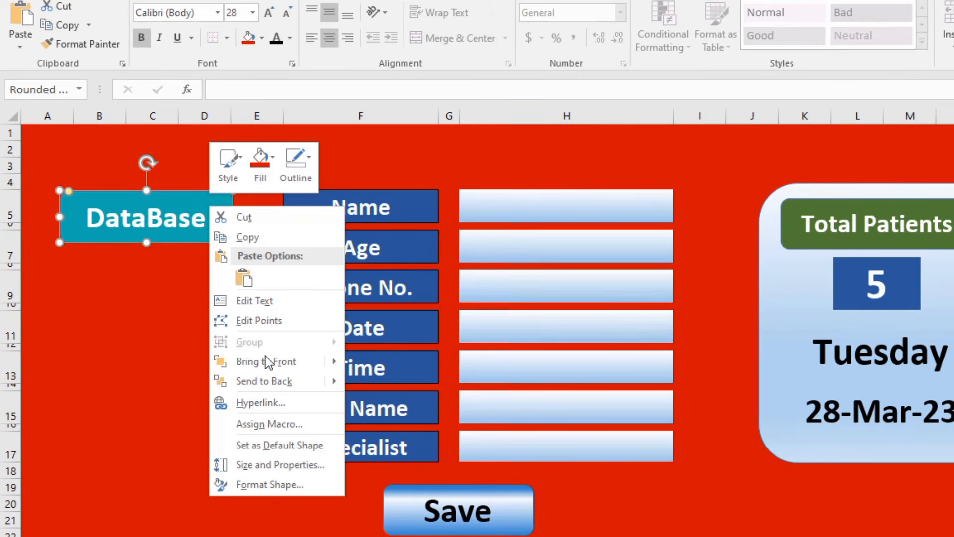
click(277, 404)
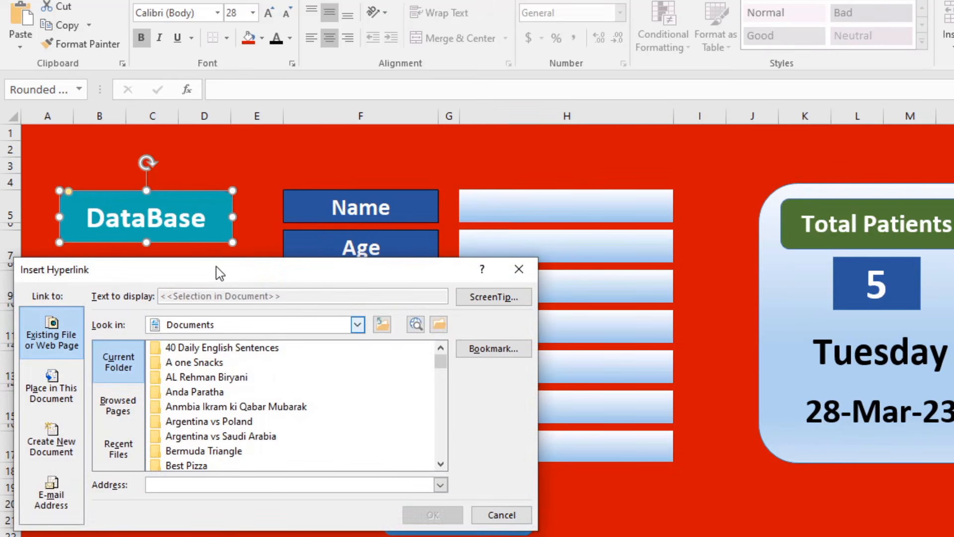
drag(216, 266, 379, 198)
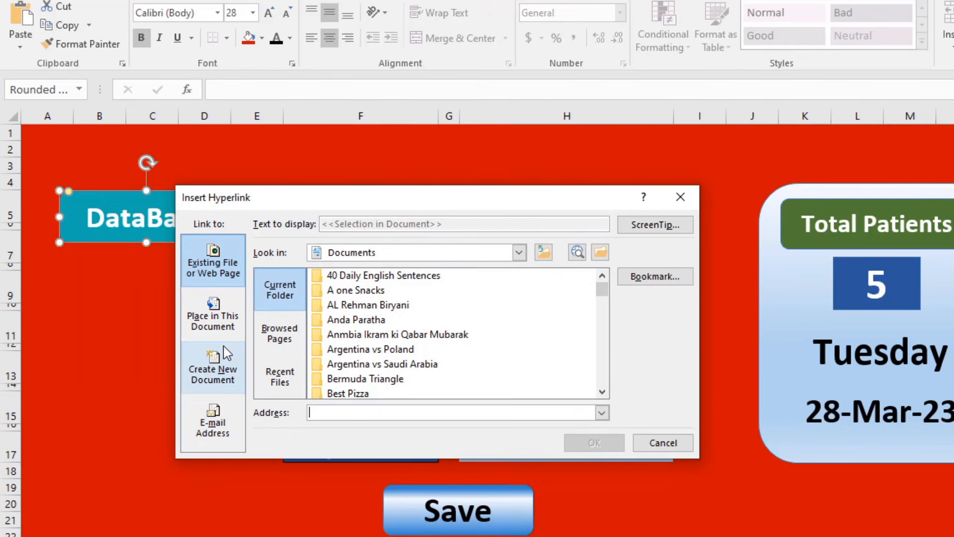
click(224, 322)
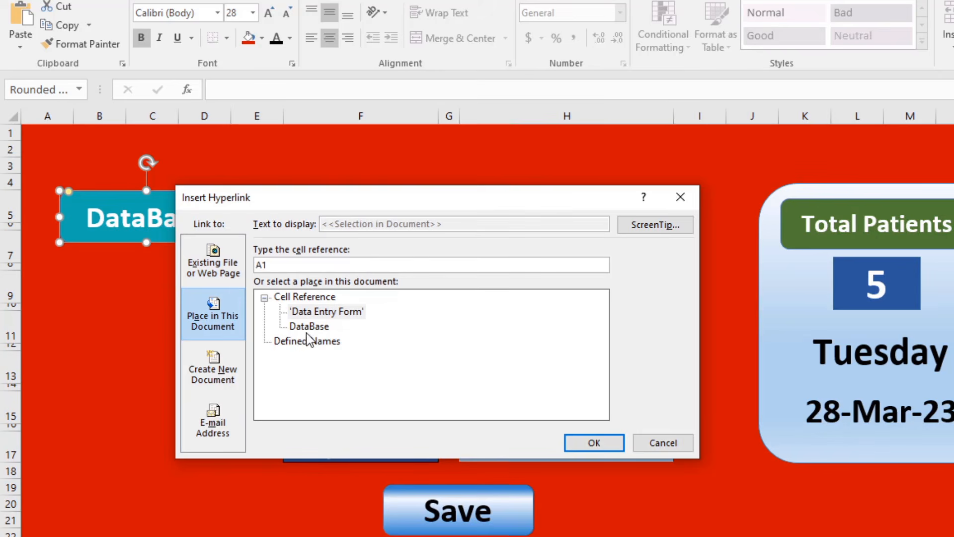
double_click(323, 328)
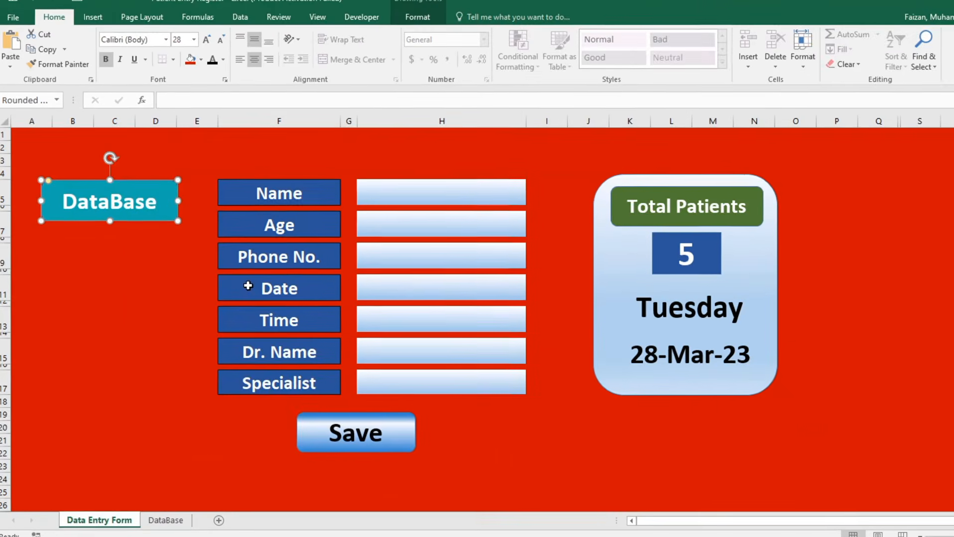
On the DataBase sheet, hyperlink the DashBoard button to the 'Data Entry Form' sheet.
click(165, 519)
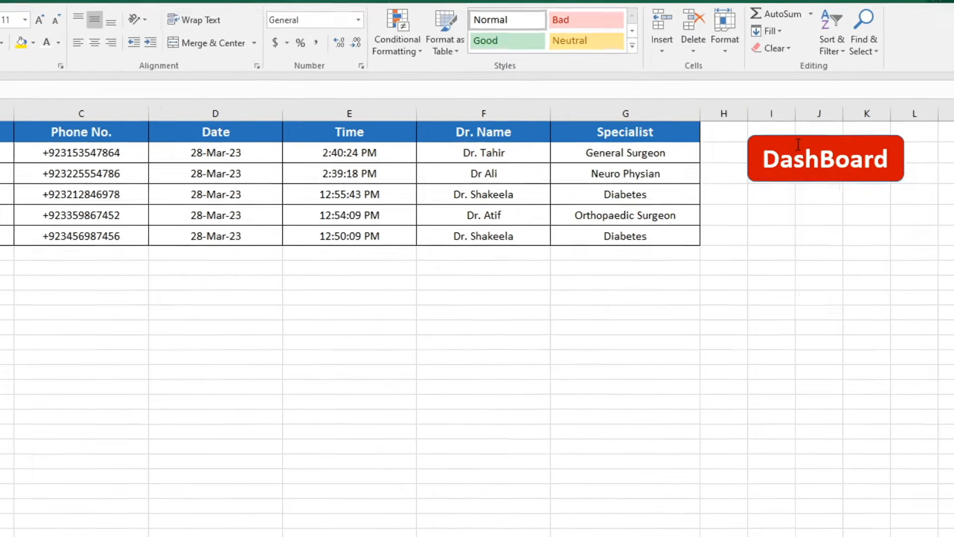
click(874, 144)
right_click(747, 141)
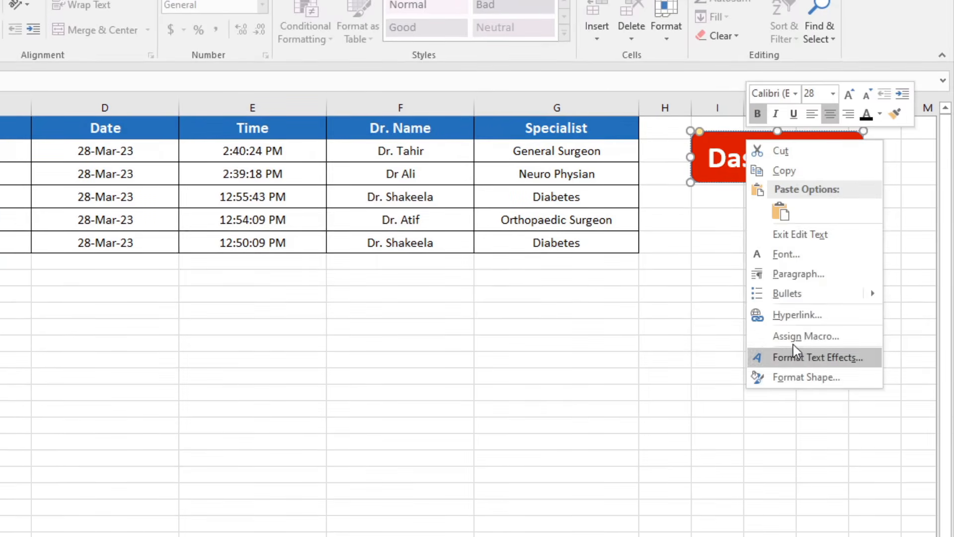
click(795, 313)
drag(593, 188, 371, 196)
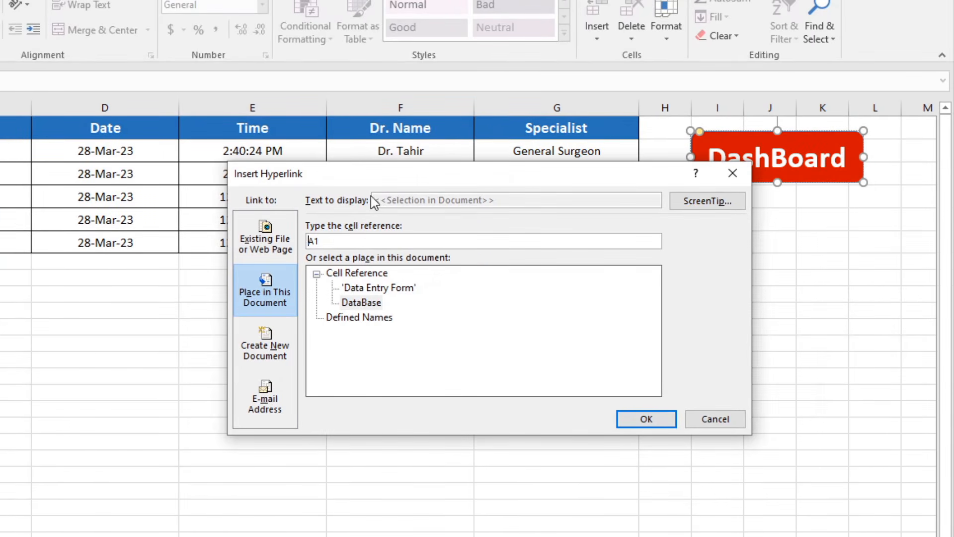
double_click(368, 288)
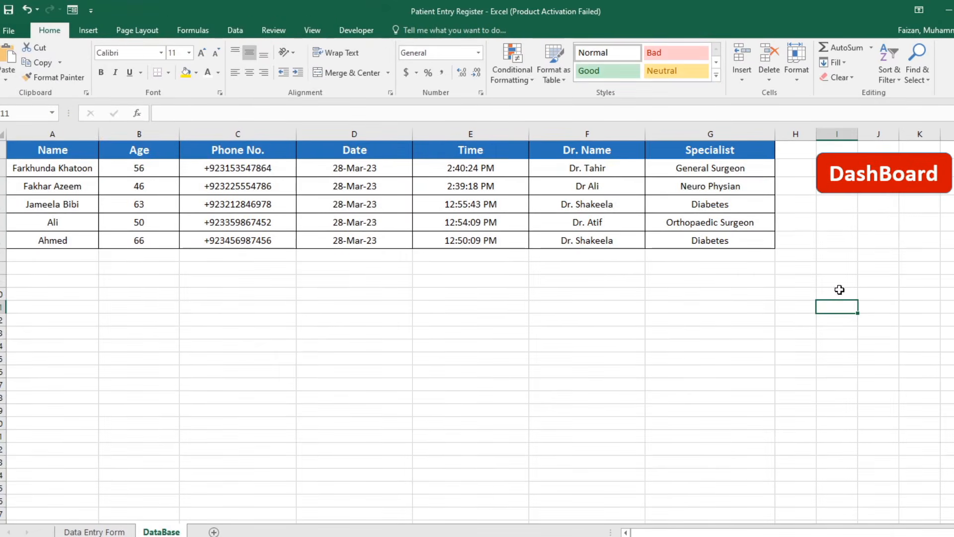
Test both buttons by jumping between the form and the DataBase sheet, ending on the form.
click(877, 186)
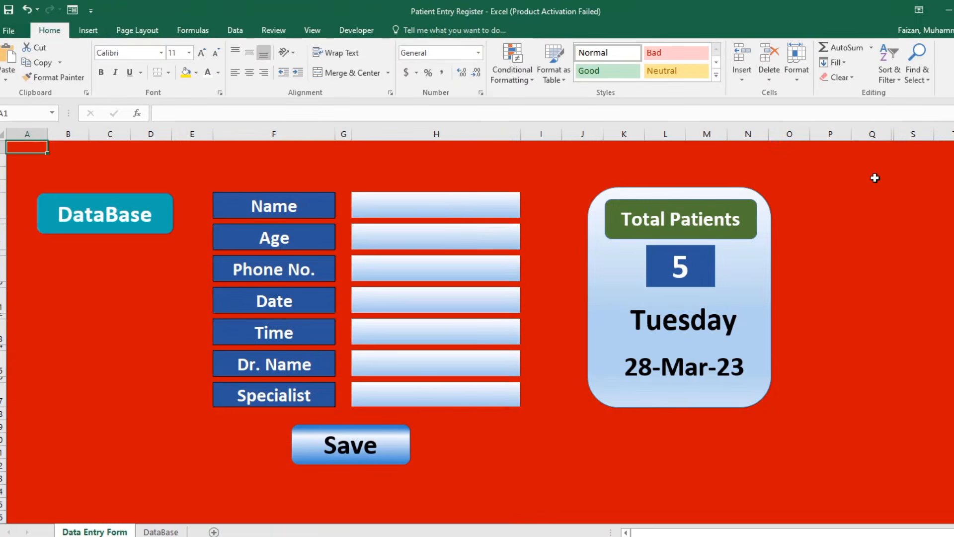
click(126, 217)
click(911, 175)
click(114, 226)
click(906, 187)
click(110, 353)
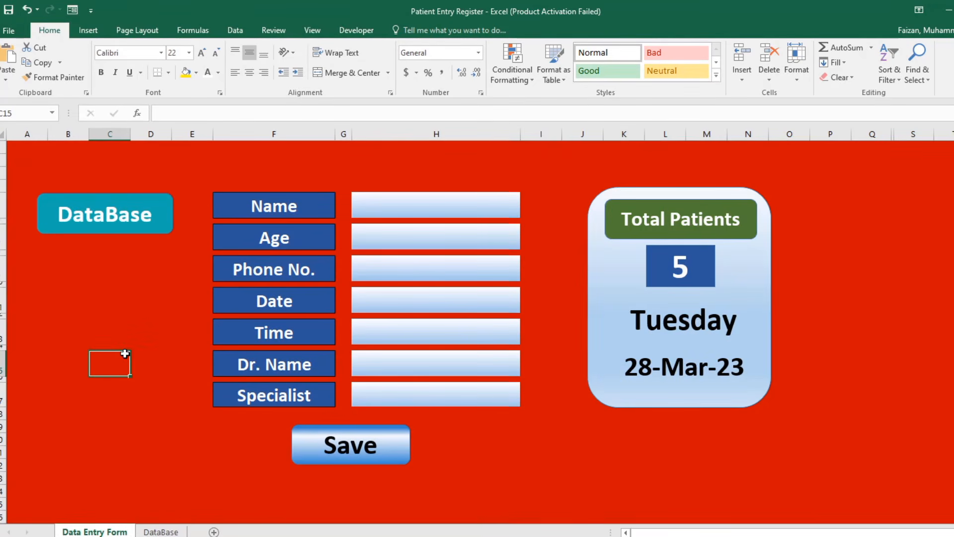